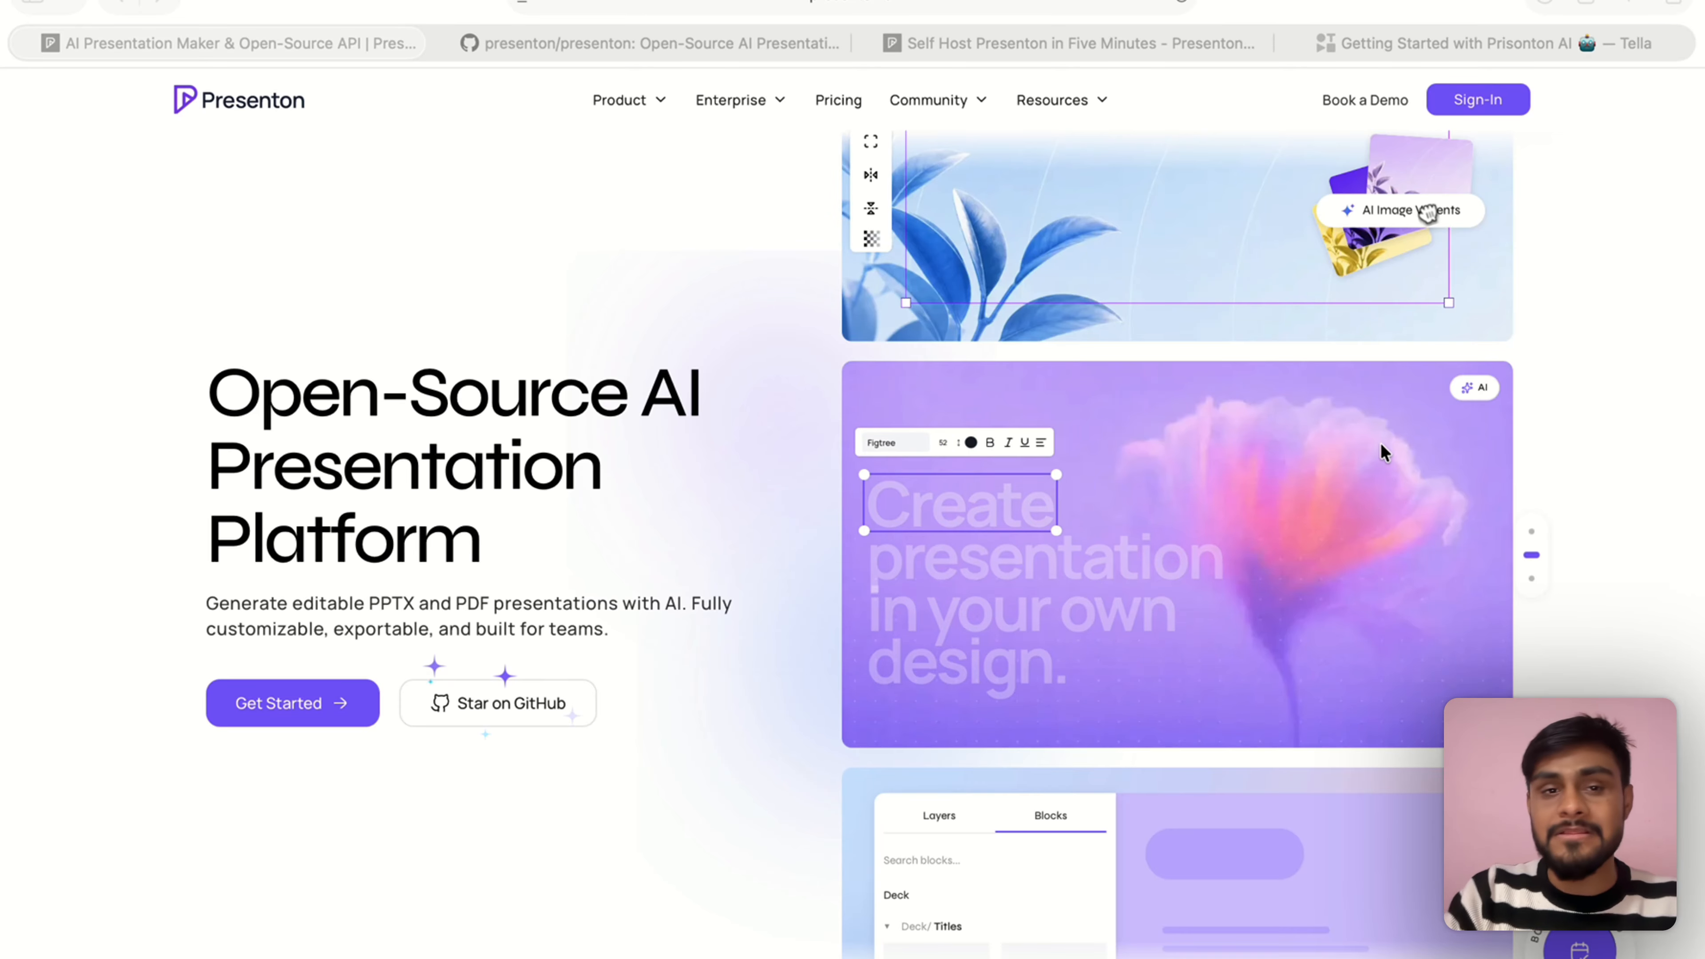
Review Presenton's GitHub repository and the prerequisites in the guide on self-hosting Presenton in five minutes
click(648, 45)
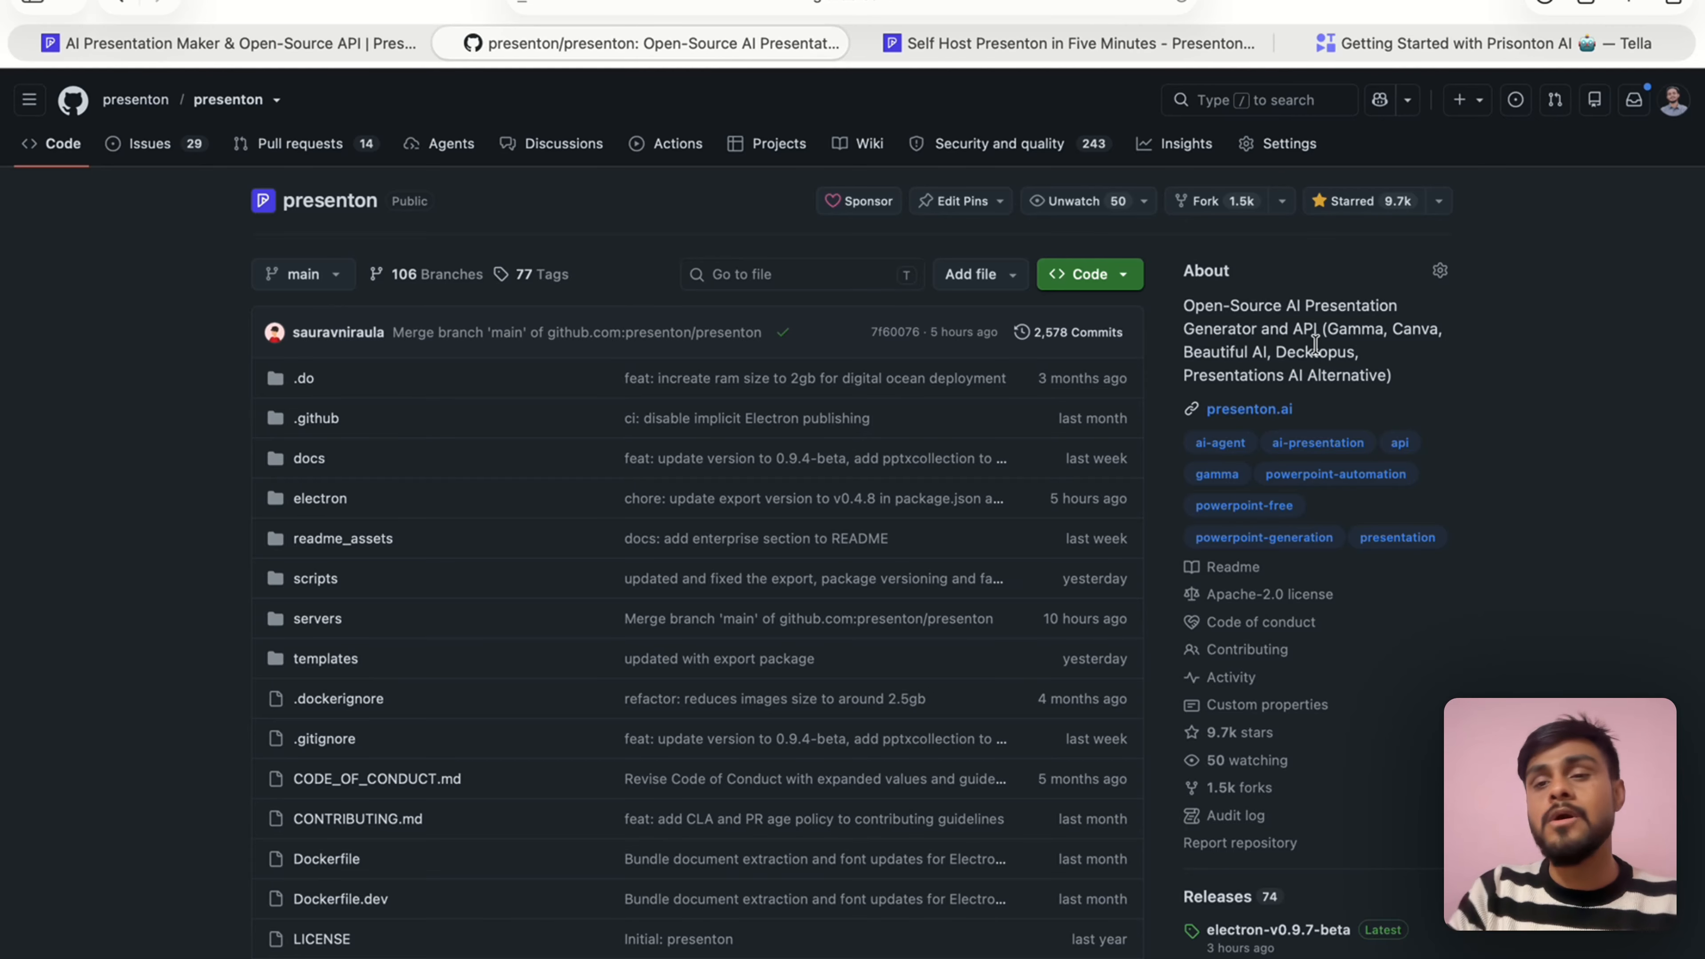
click(1029, 42)
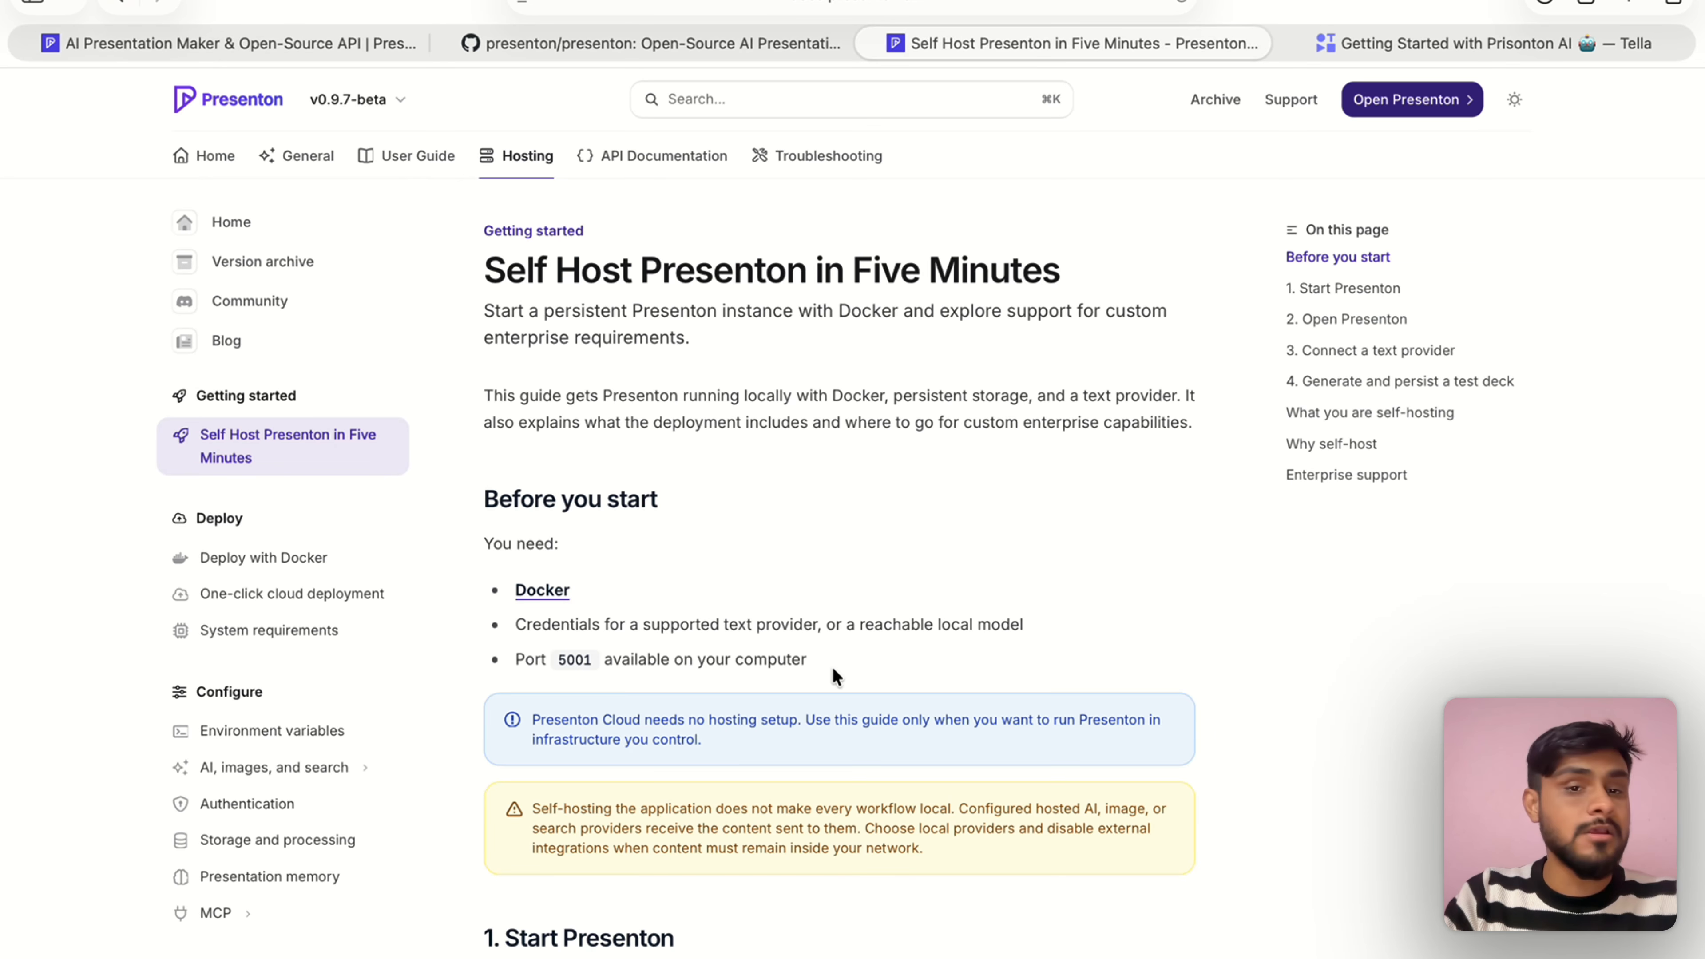
scroll(833, 672, down, 3)
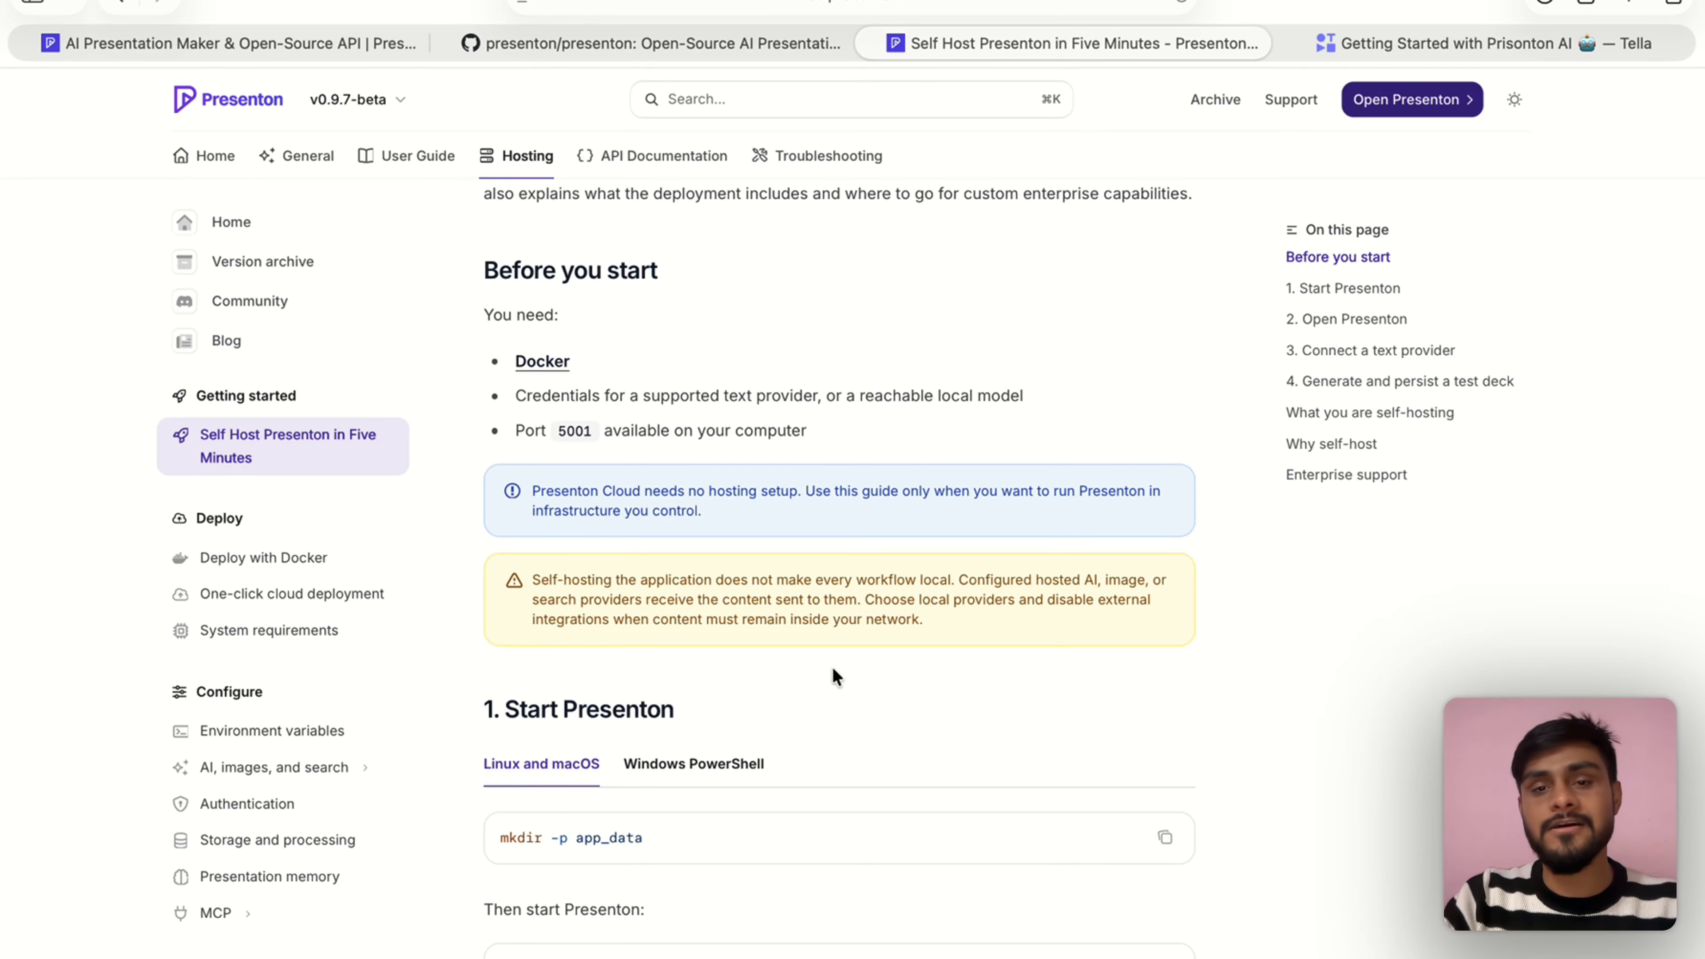
Open the download page on the Presenton website and view the operating systems offered there
click(165, 42)
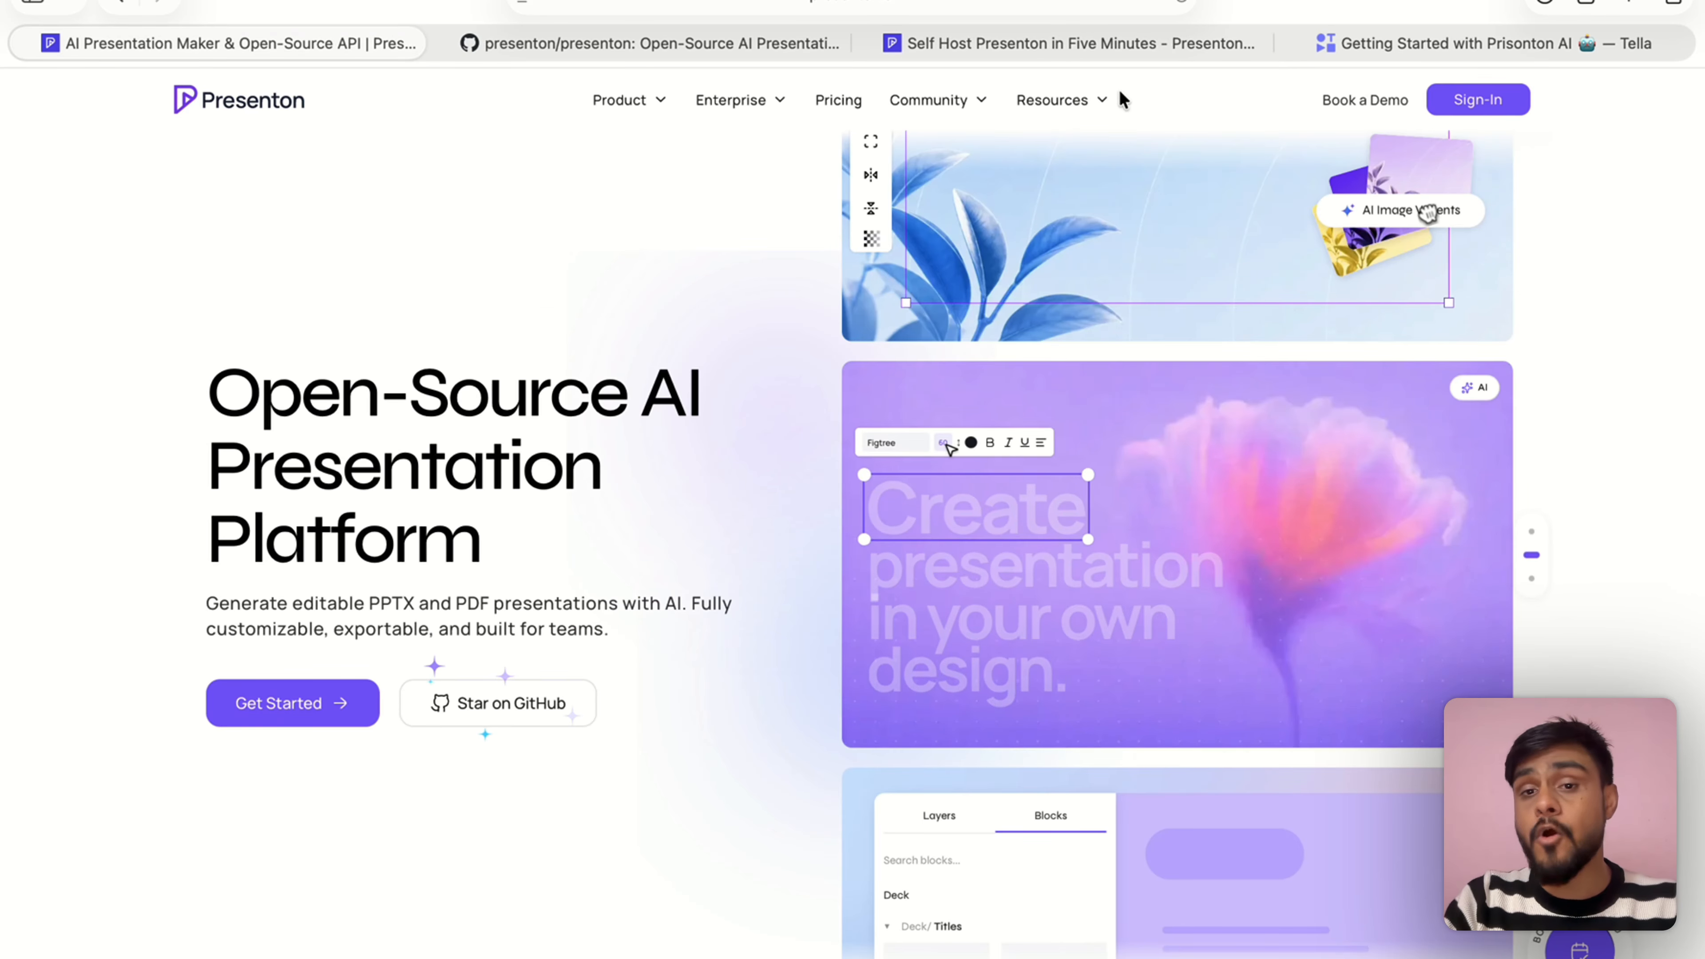
mouse_move(1074, 101)
click(914, 169)
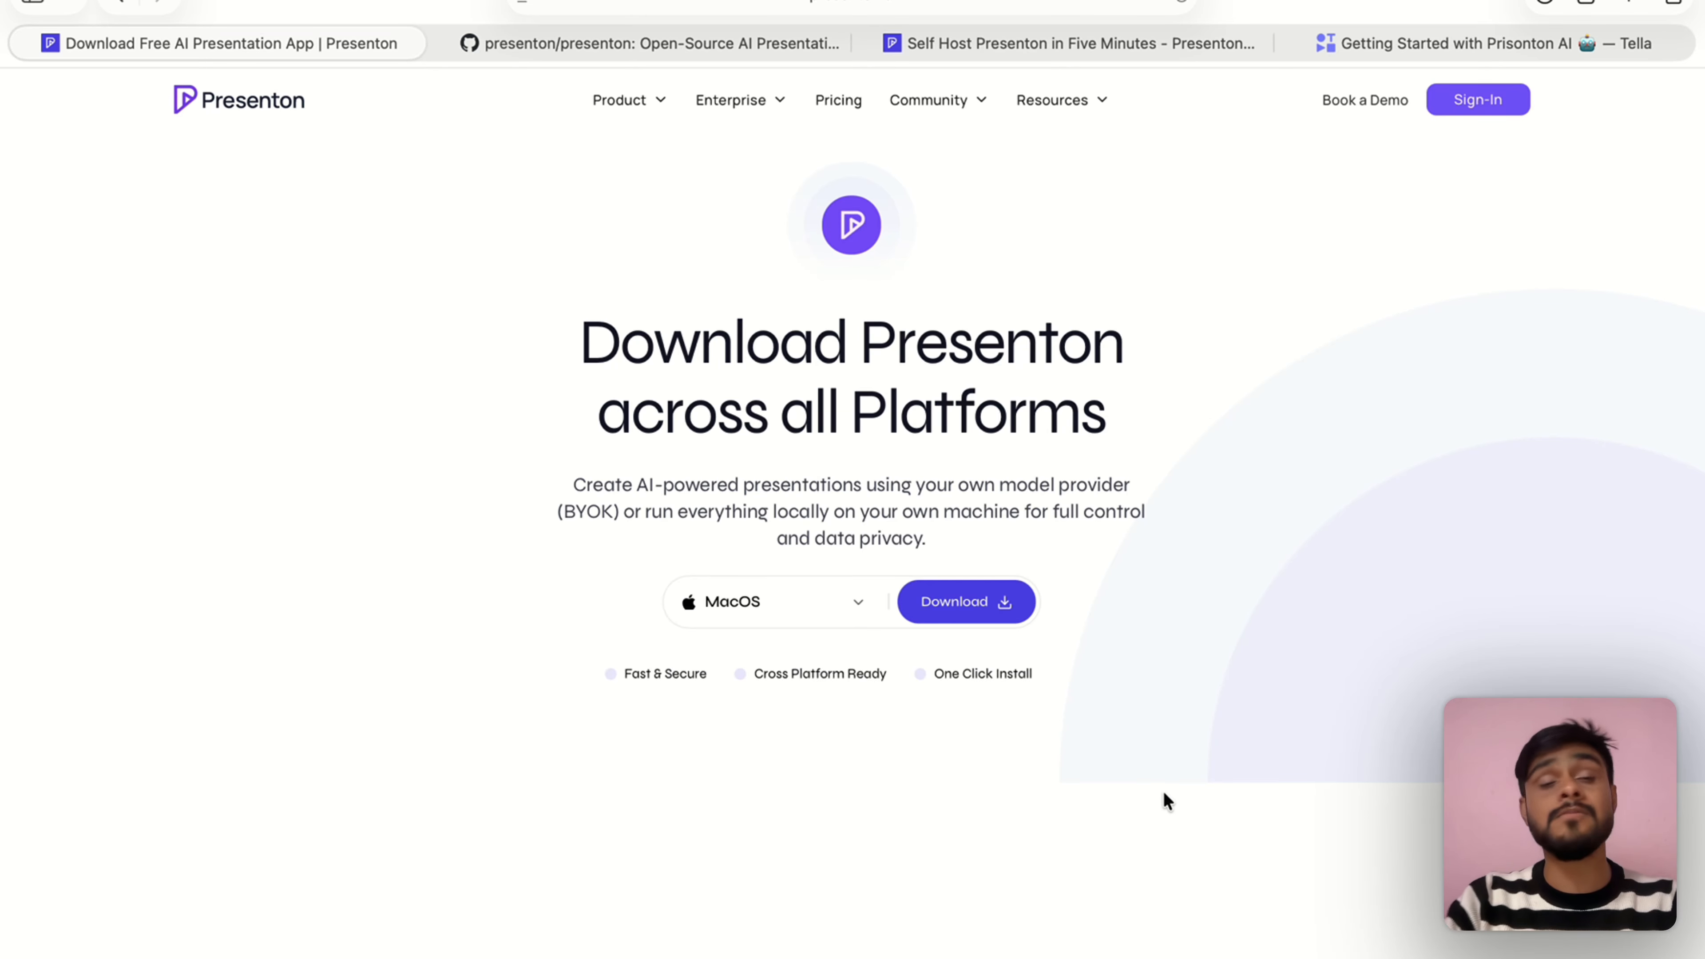
click(765, 601)
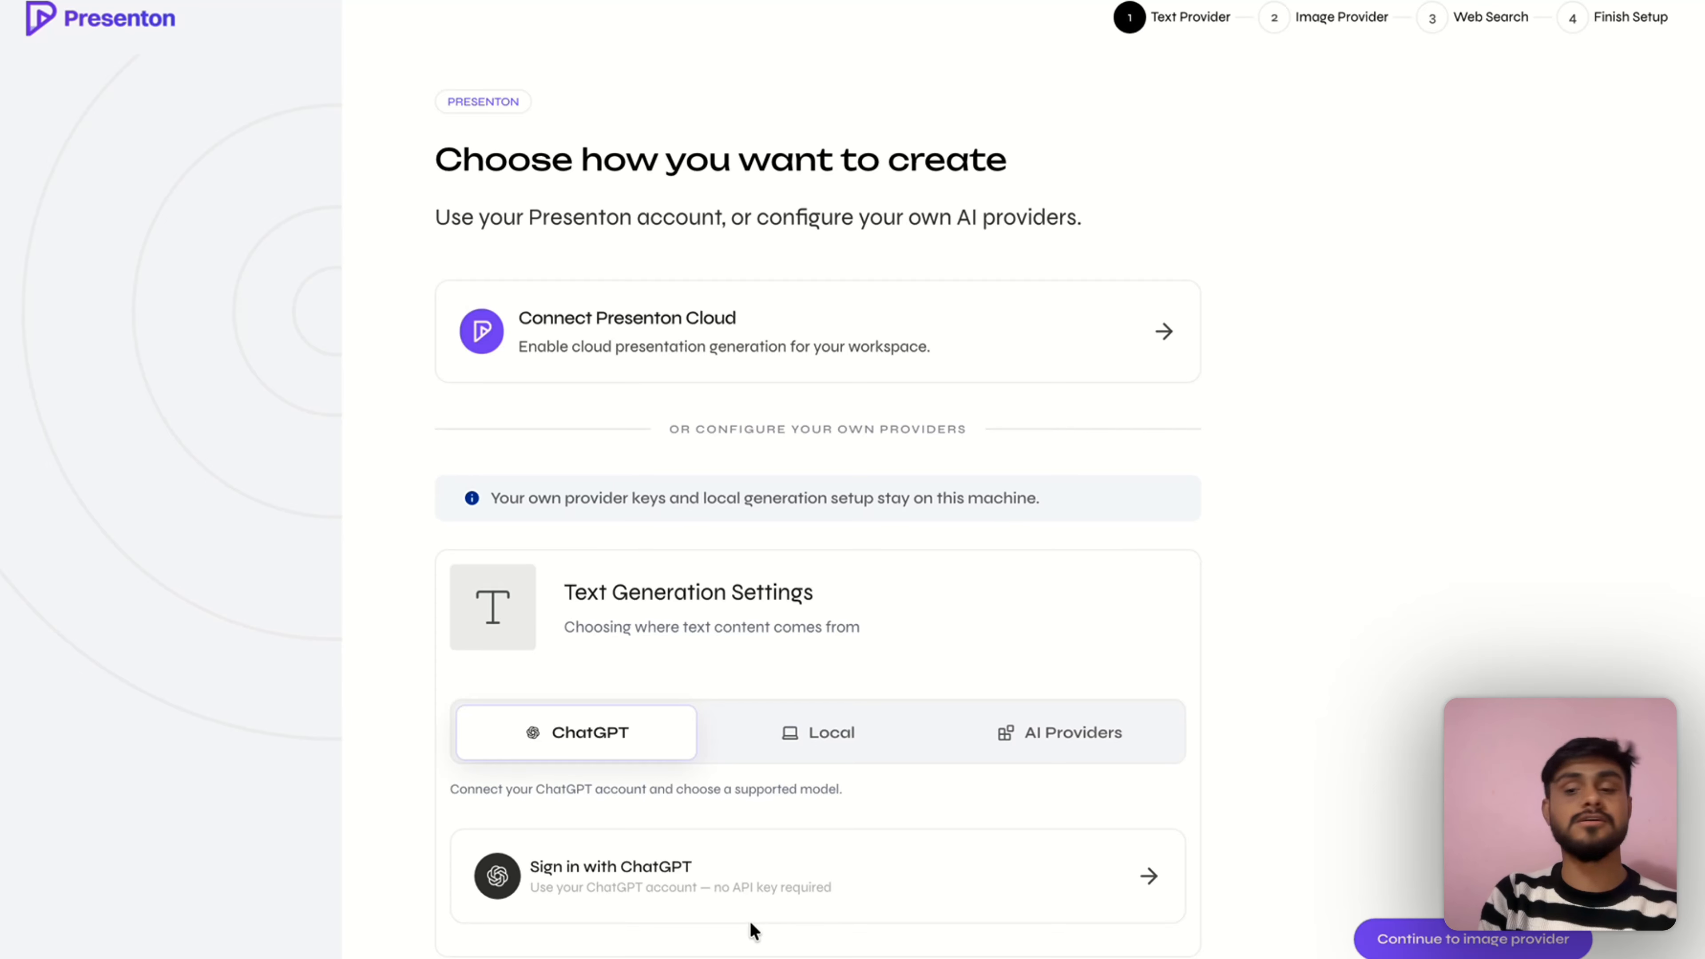
Examine the local Ollama and LM Studio options and the hosted AI providers, including the Custom one, for text generation
click(815, 739)
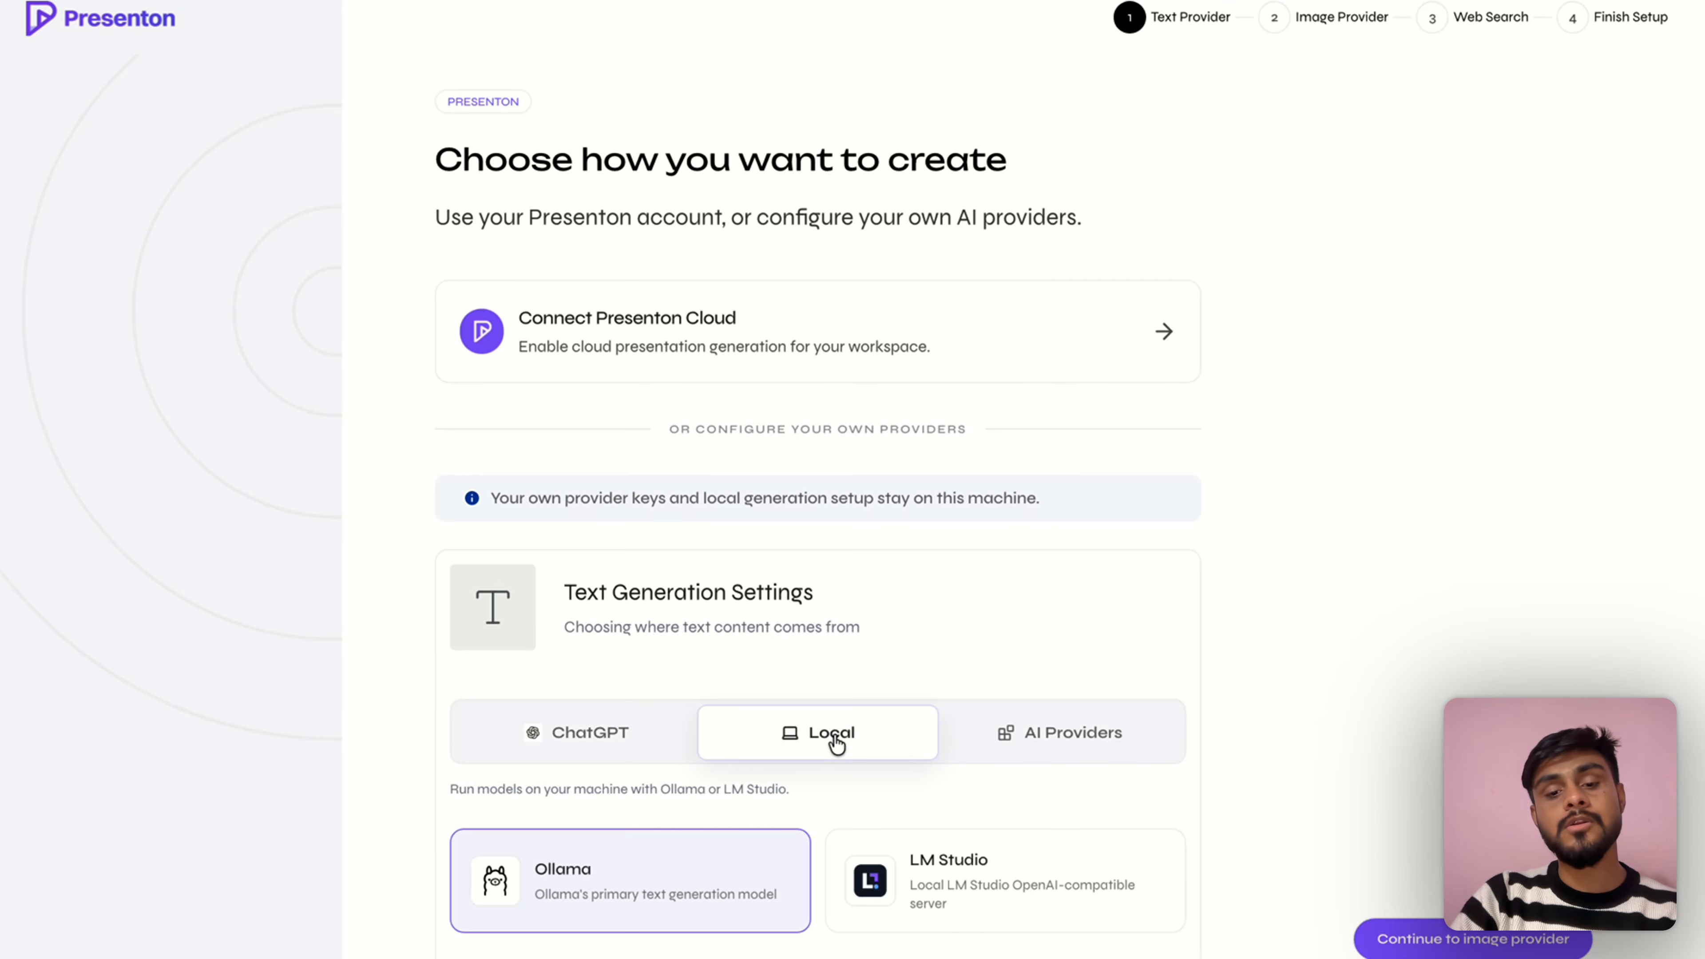
scroll(849, 644, down, 3)
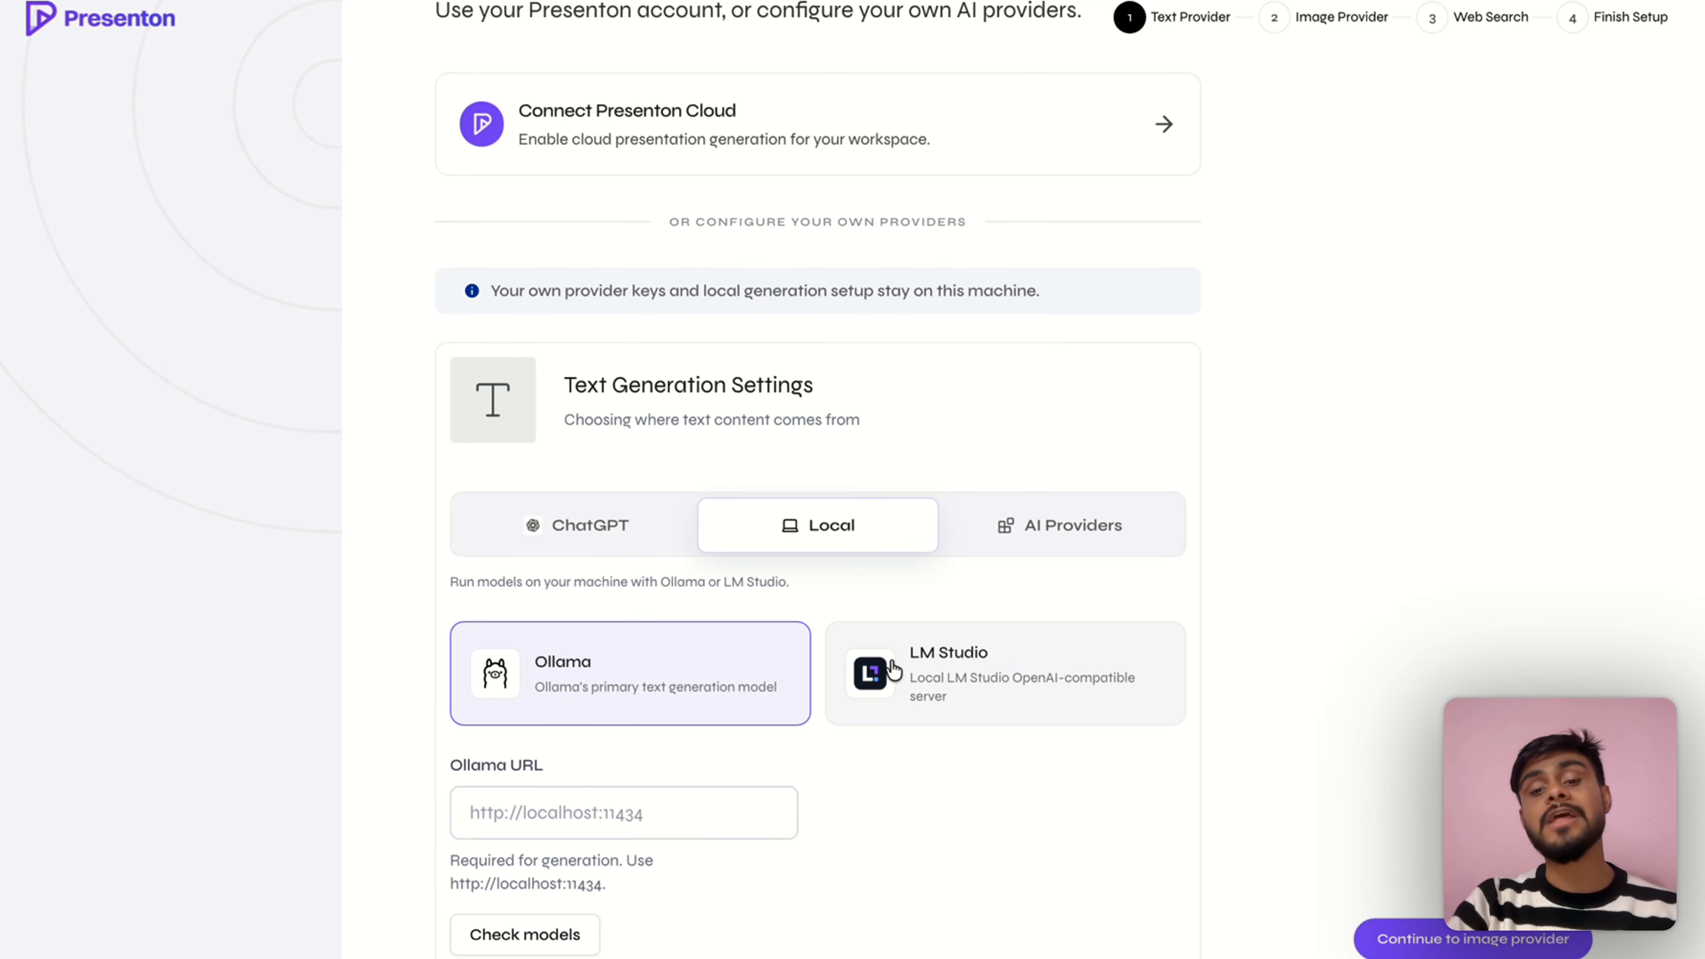
click(832, 648)
click(1033, 541)
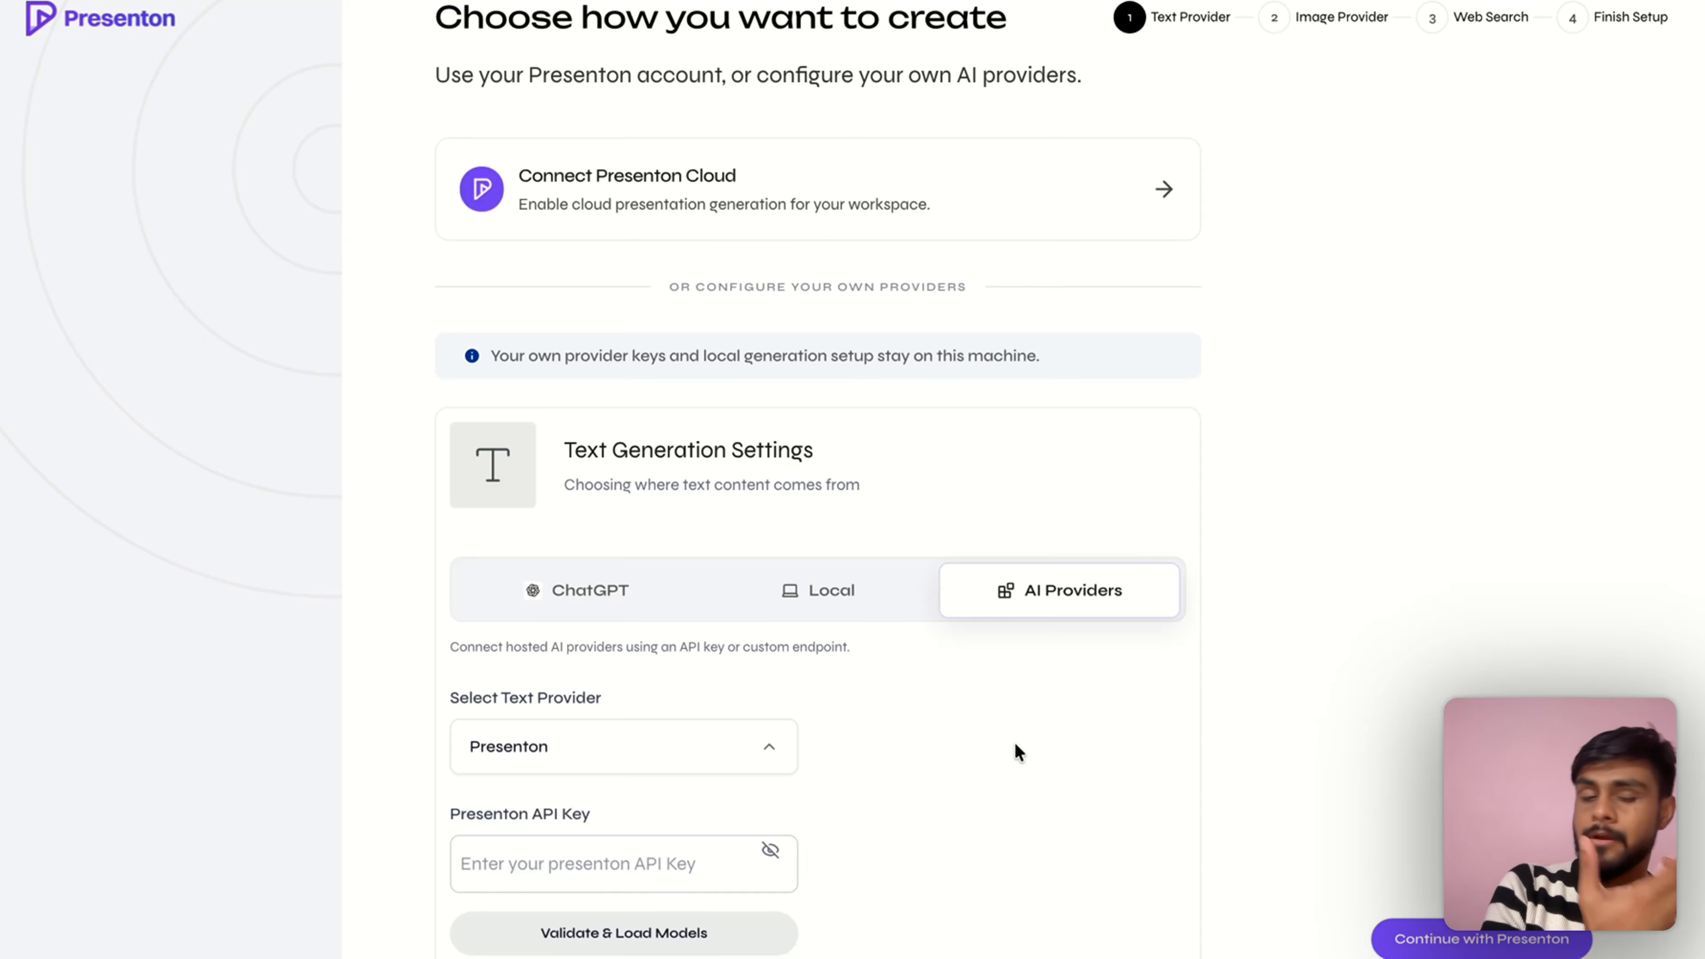
click(712, 762)
scroll(647, 608, down, 5)
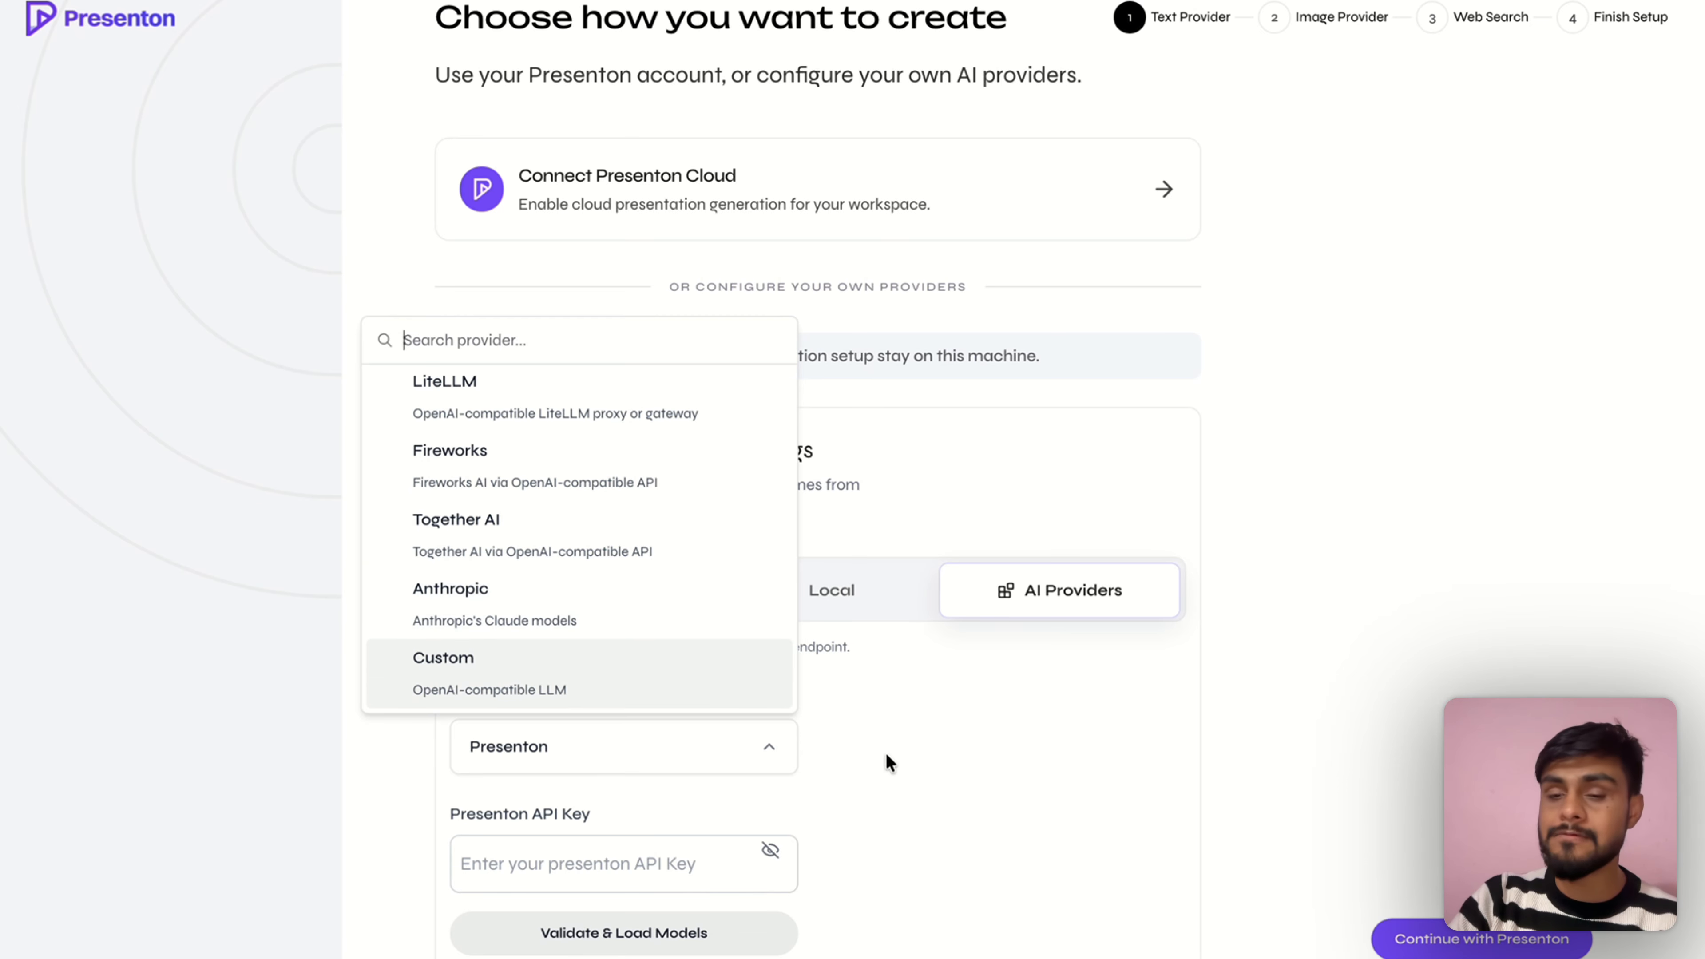
click(636, 669)
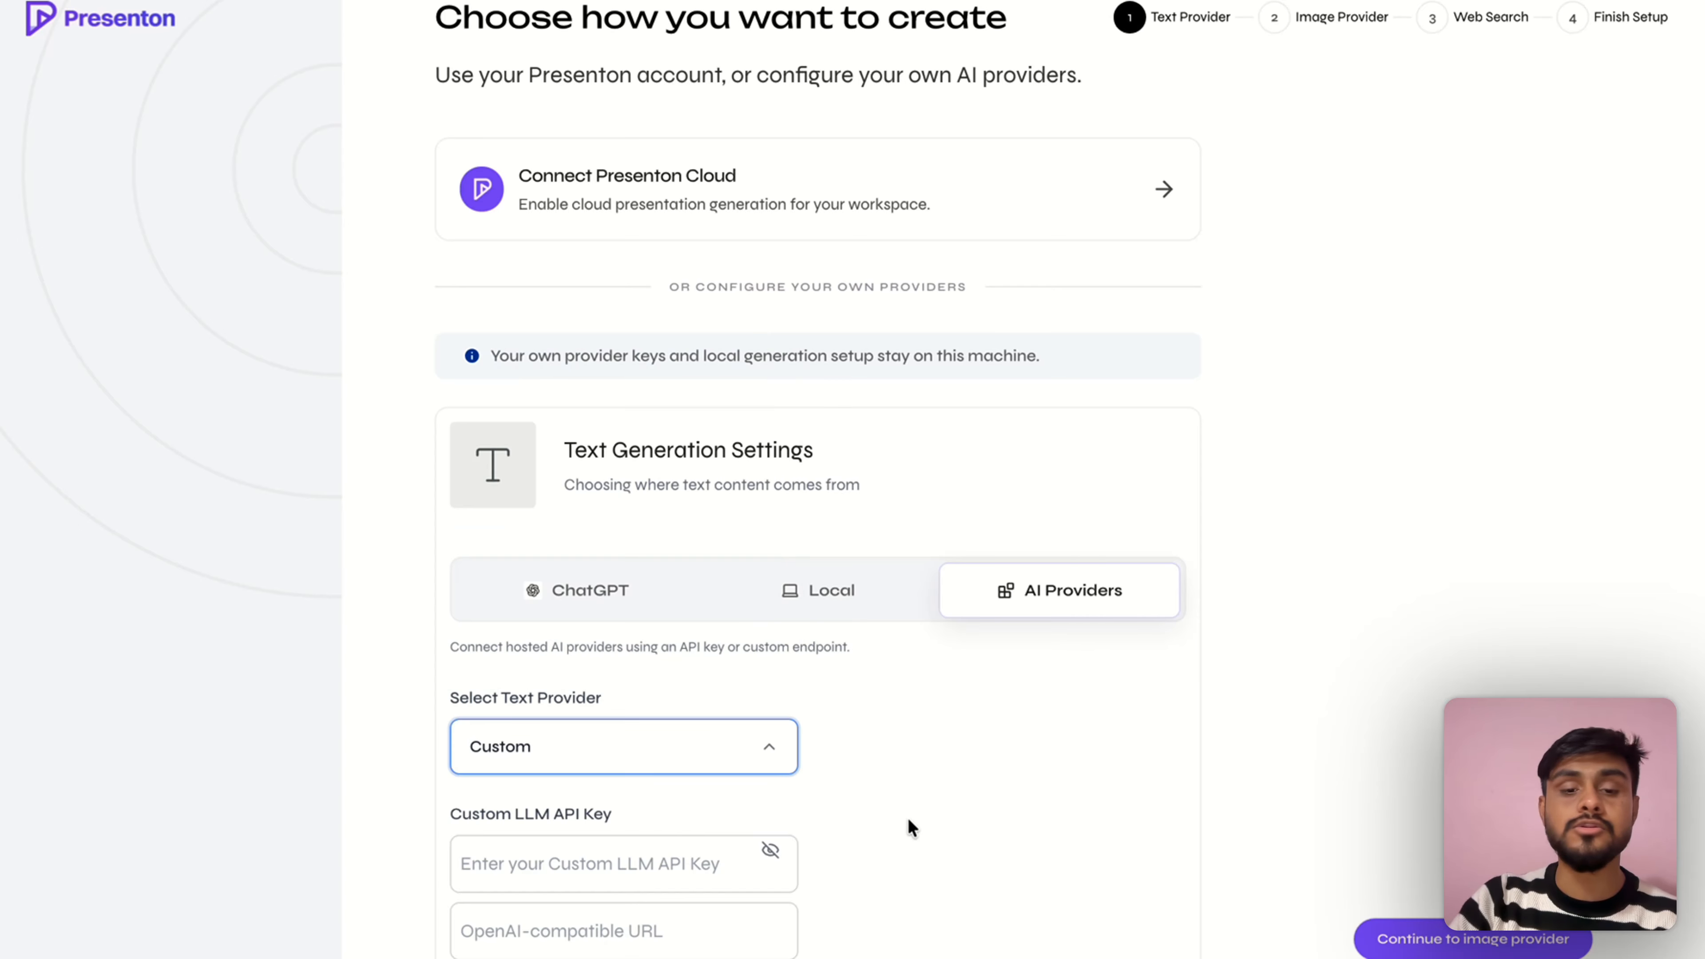
scroll(907, 820, down, 1)
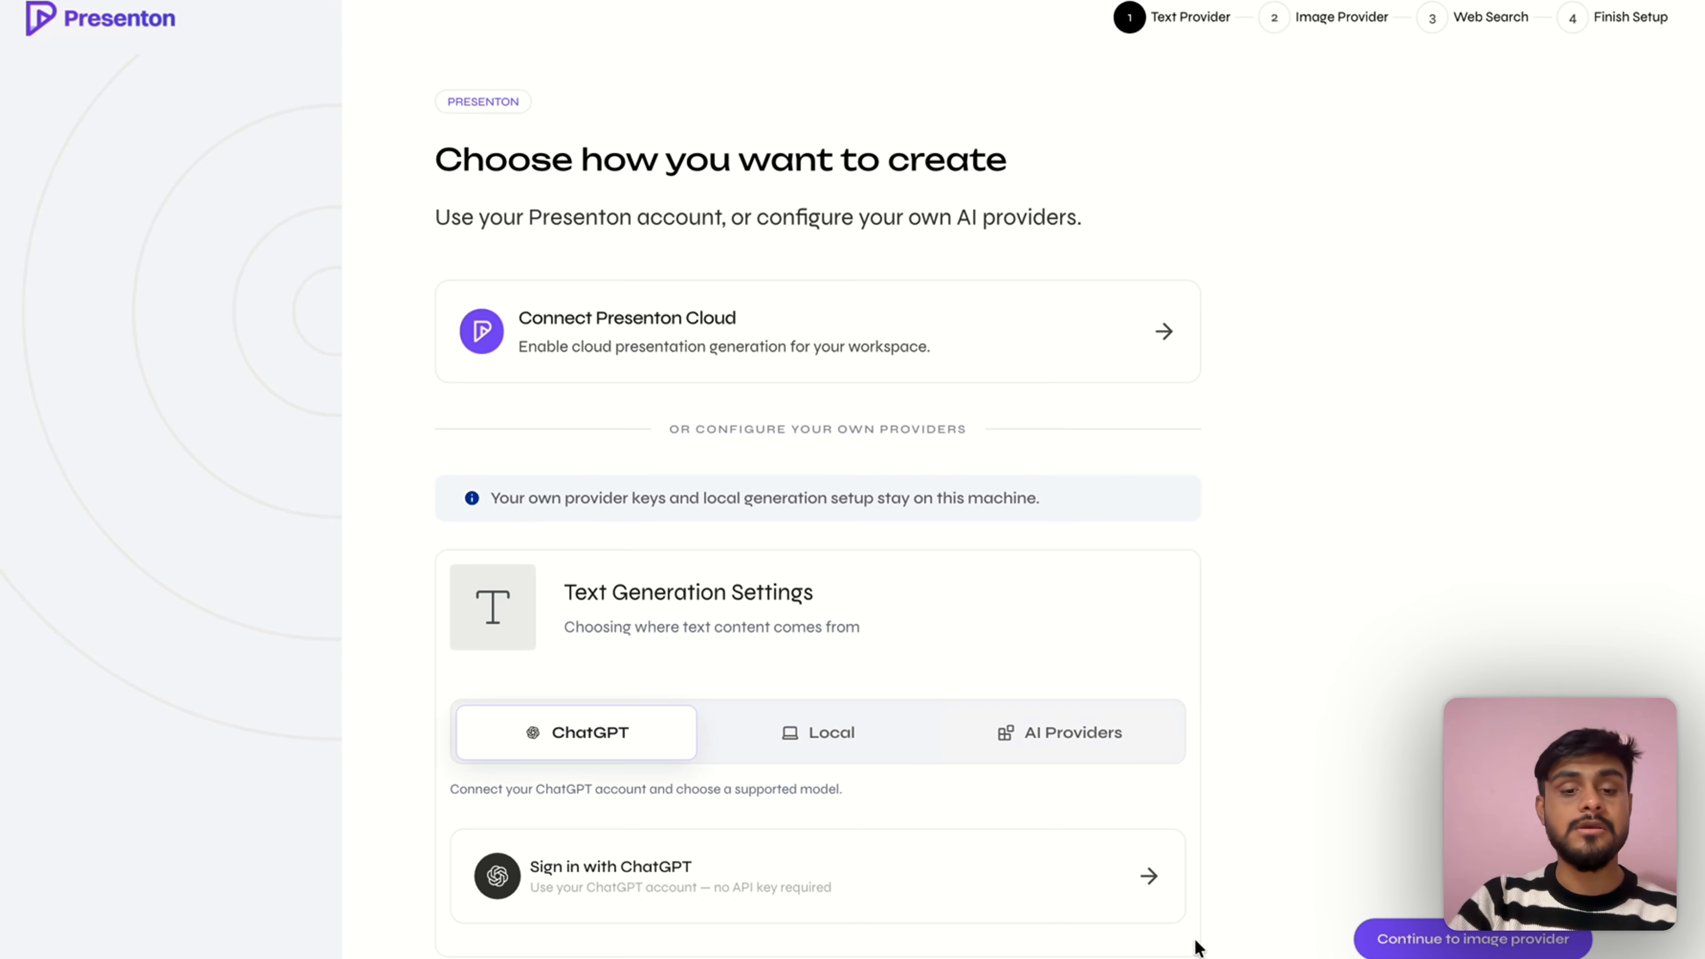
Sign in with ChatGPT as the text provider by submitting the redirect URL that carries the sign-in code
click(766, 863)
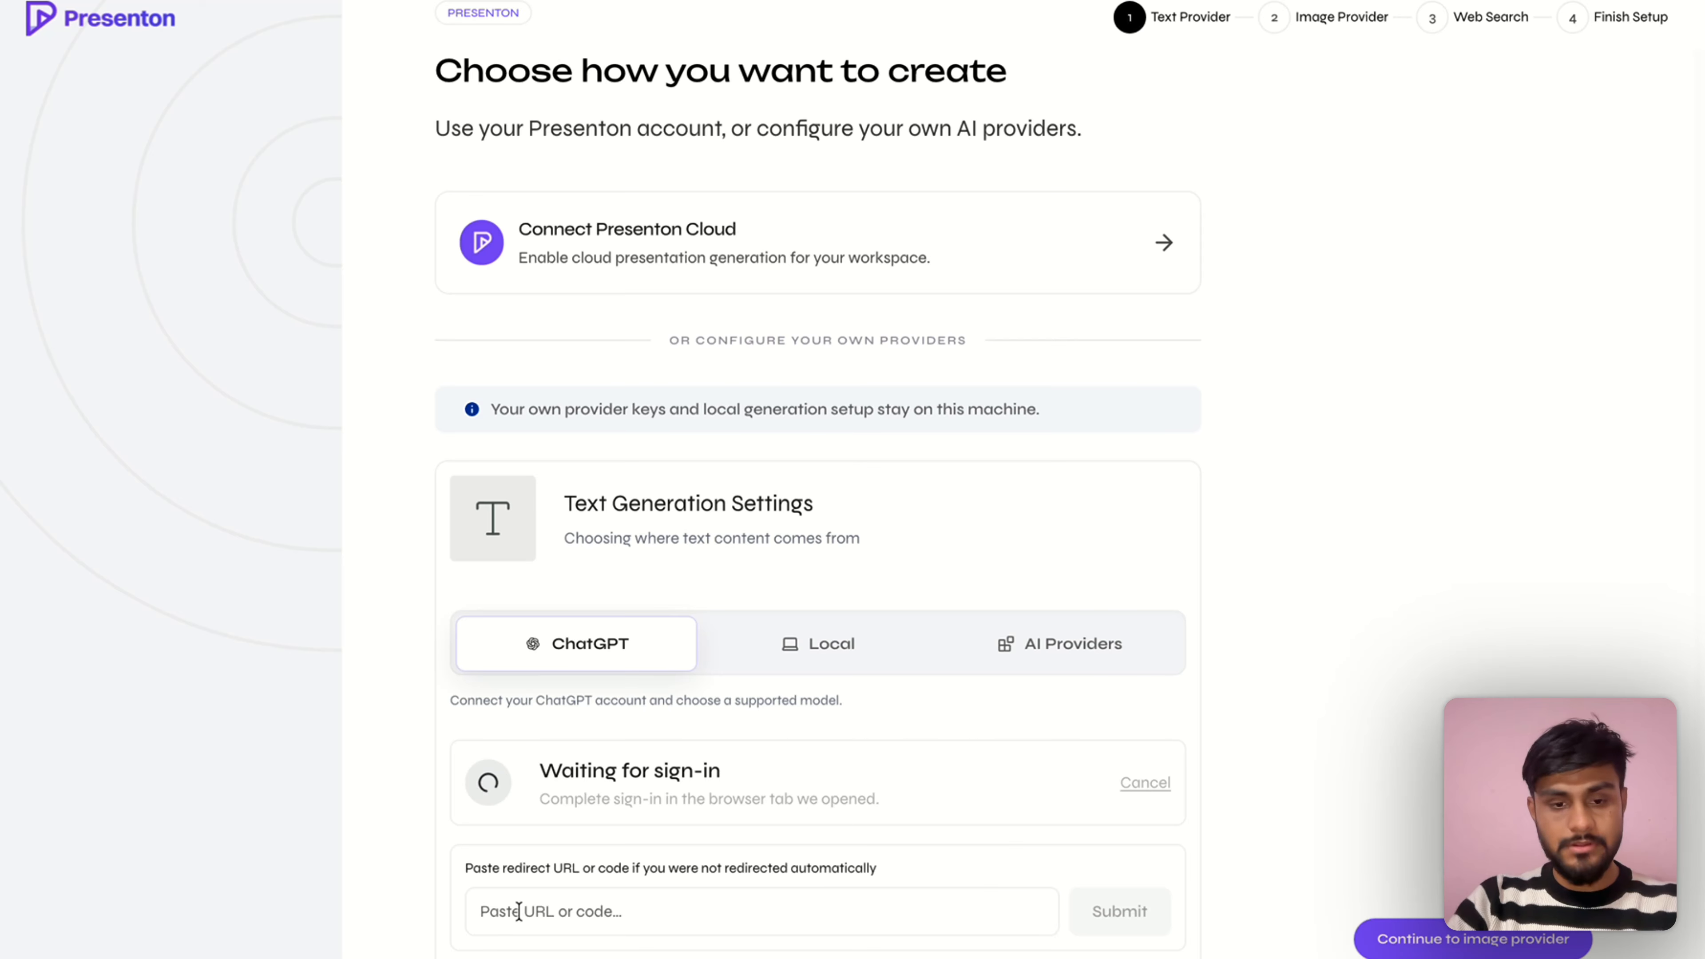
click(519, 911)
key(ctrl+v)
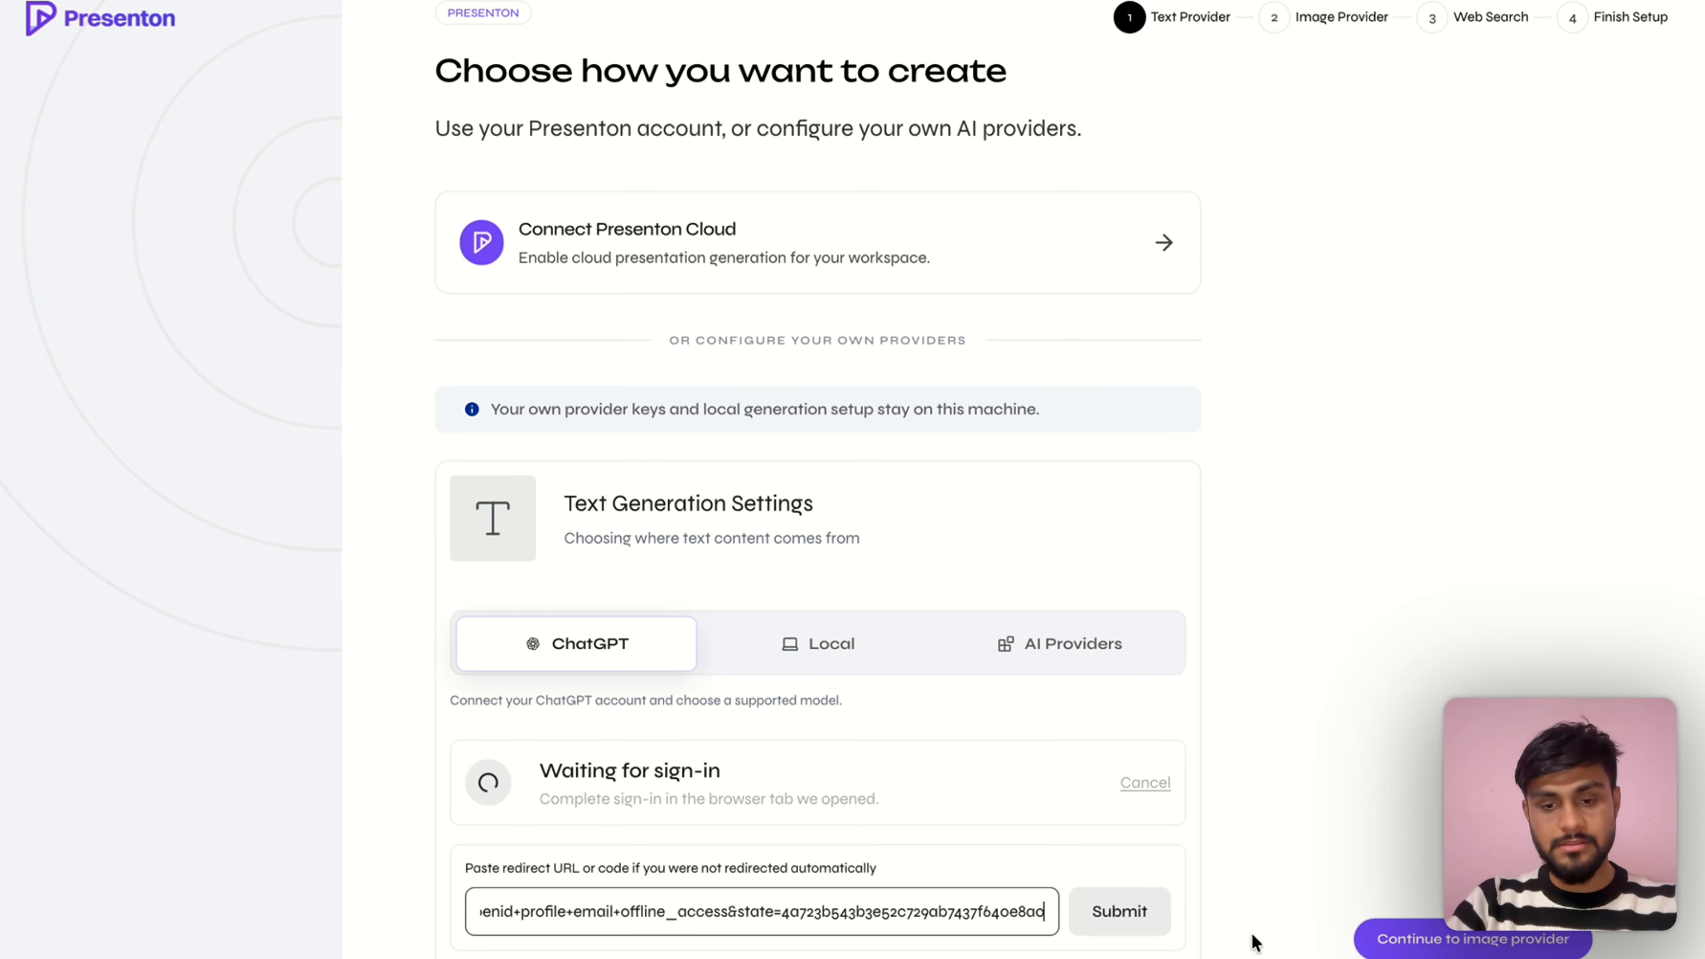
click(1141, 919)
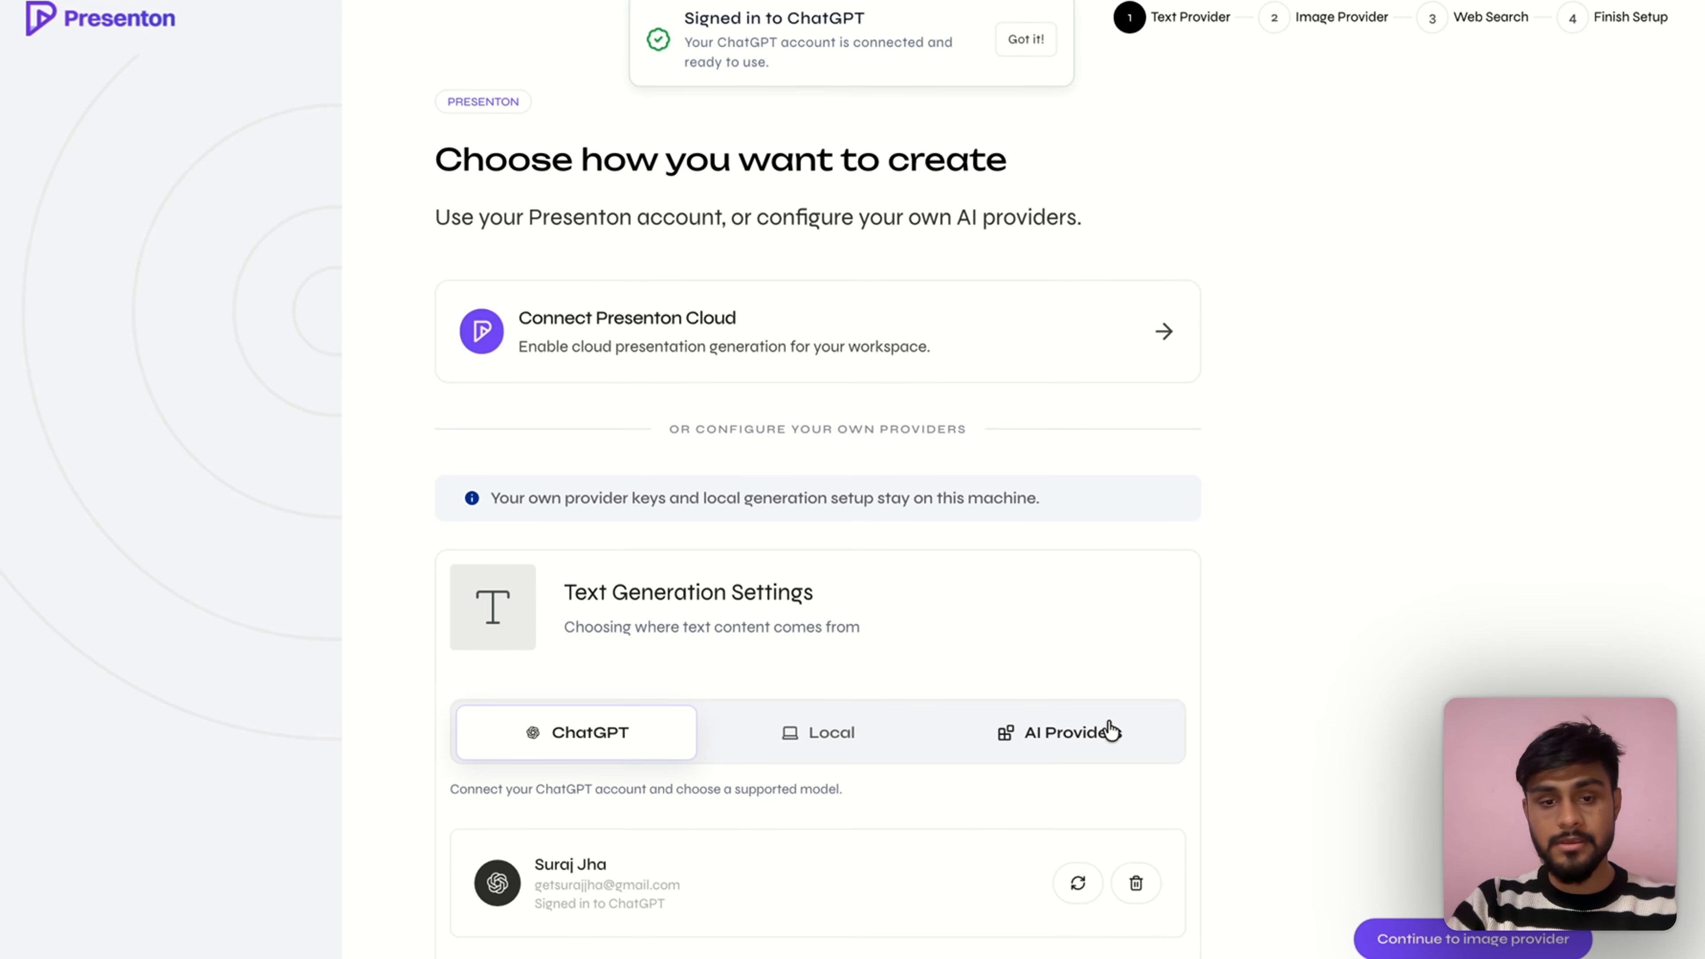
Set the ChatGPT model to GPT-5.6 Terra and continue to the image provider setup
scroll(1108, 728, down, 2)
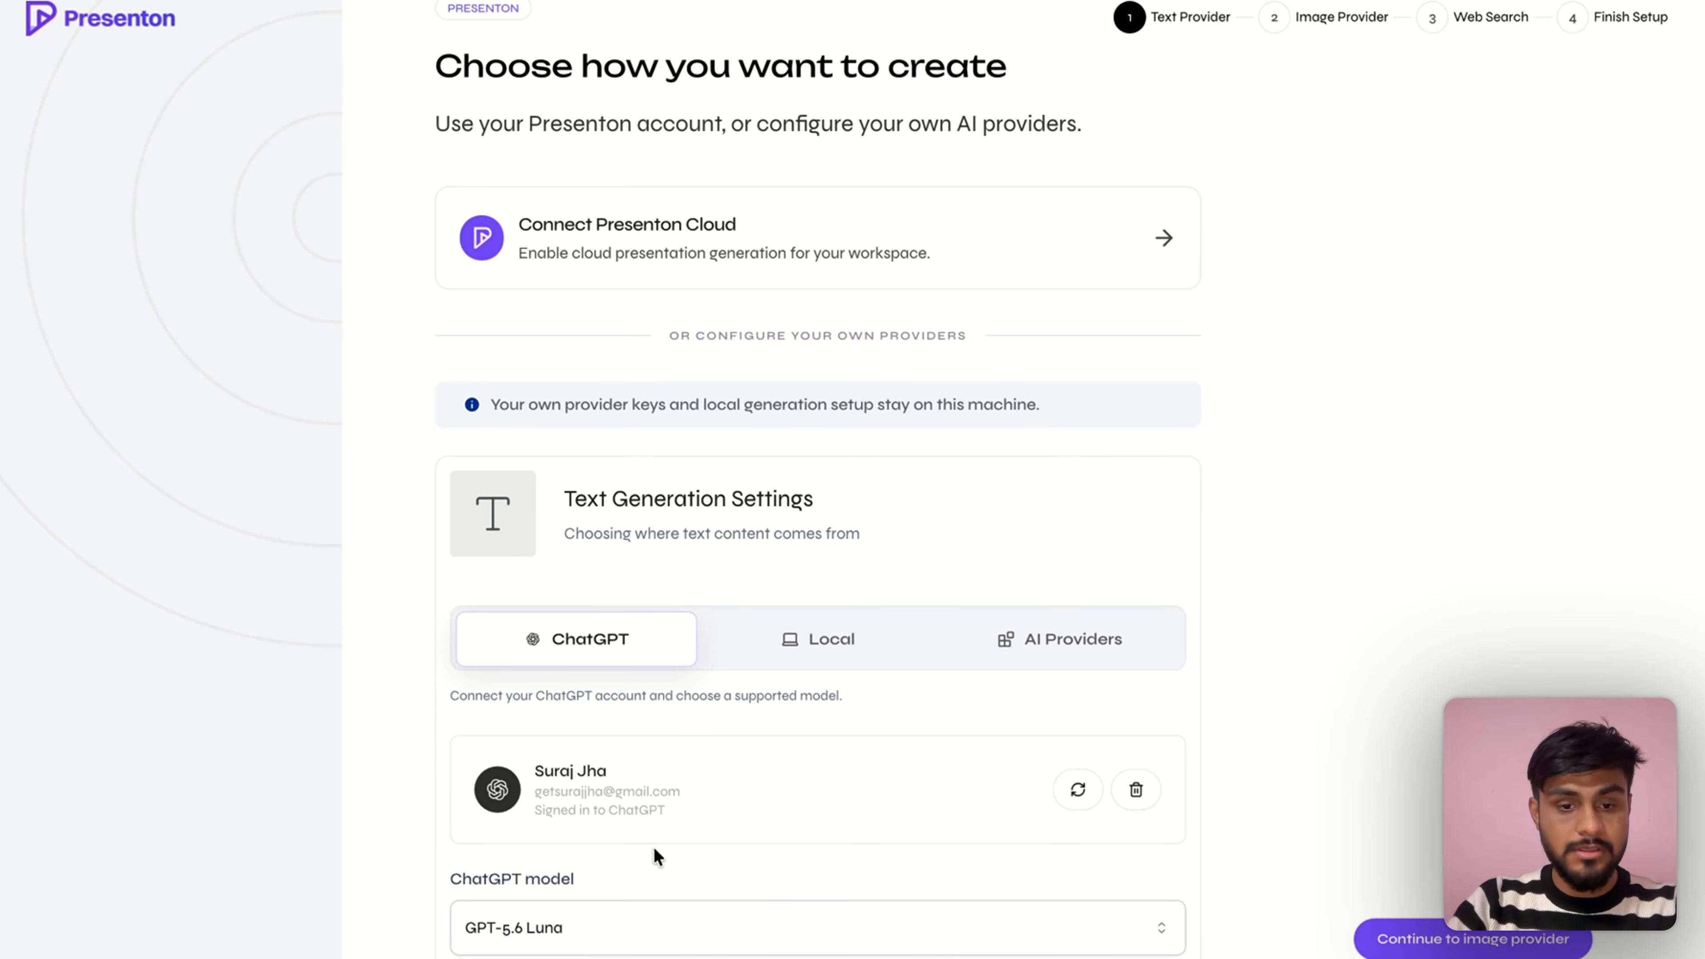
click(575, 925)
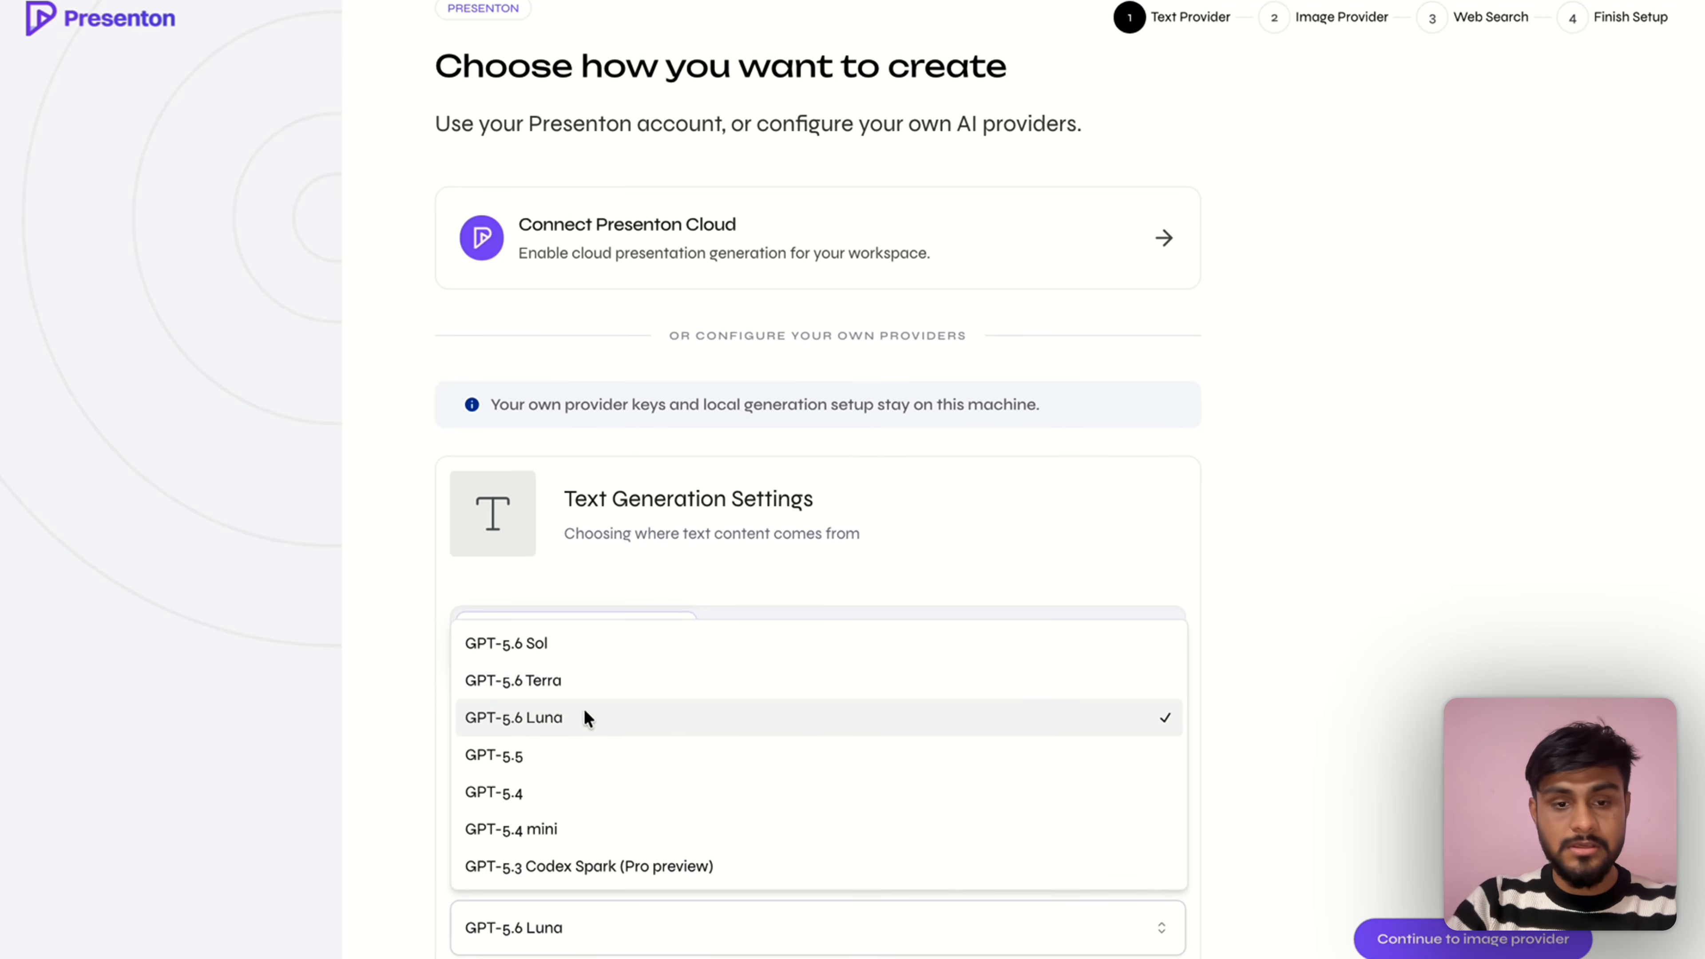
click(591, 680)
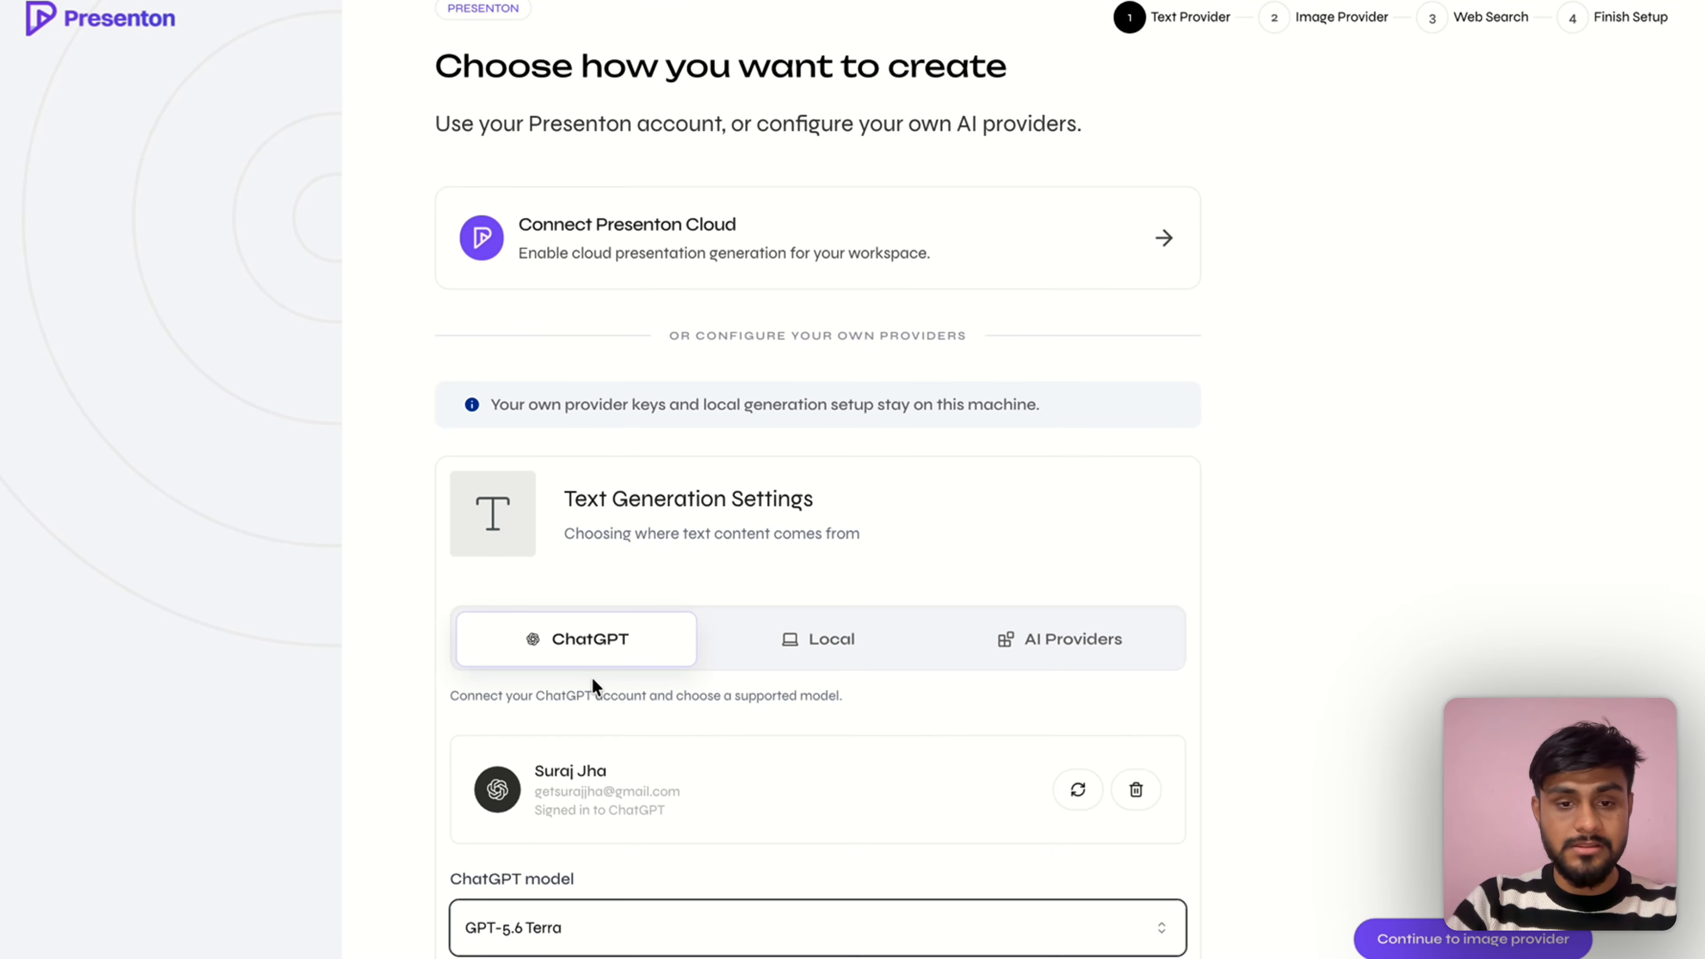
click(1415, 791)
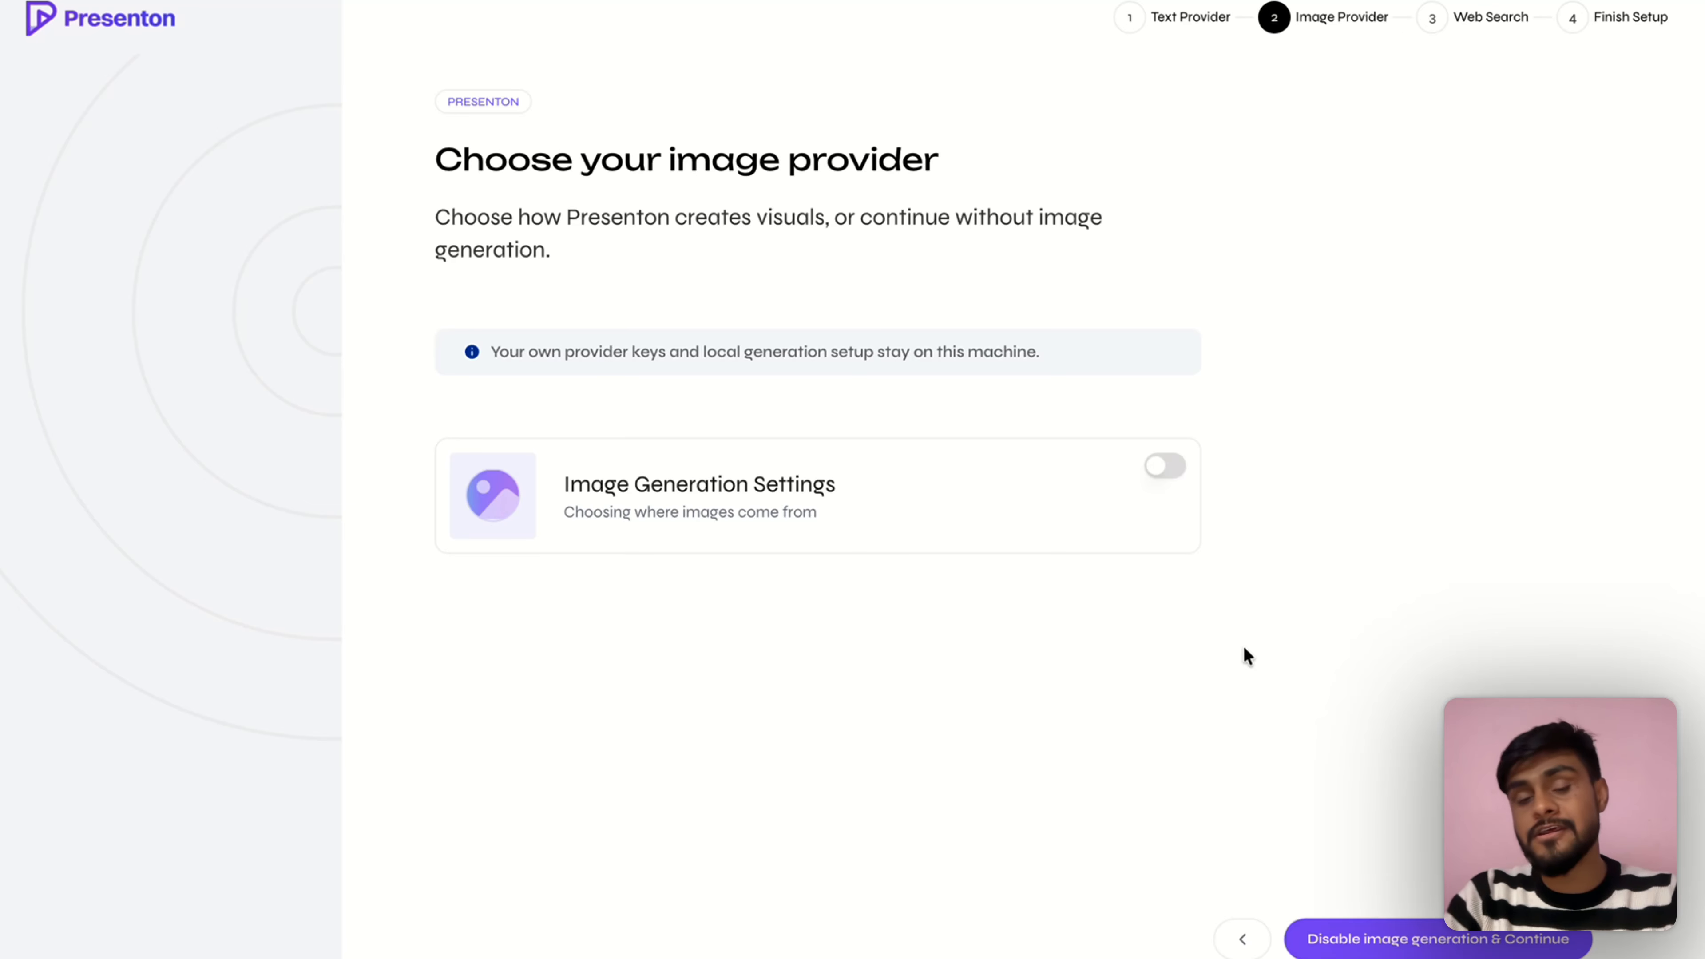
Enable image generation with Pexels as the provider, enter the Pexels API key and continue to web search
click(1169, 472)
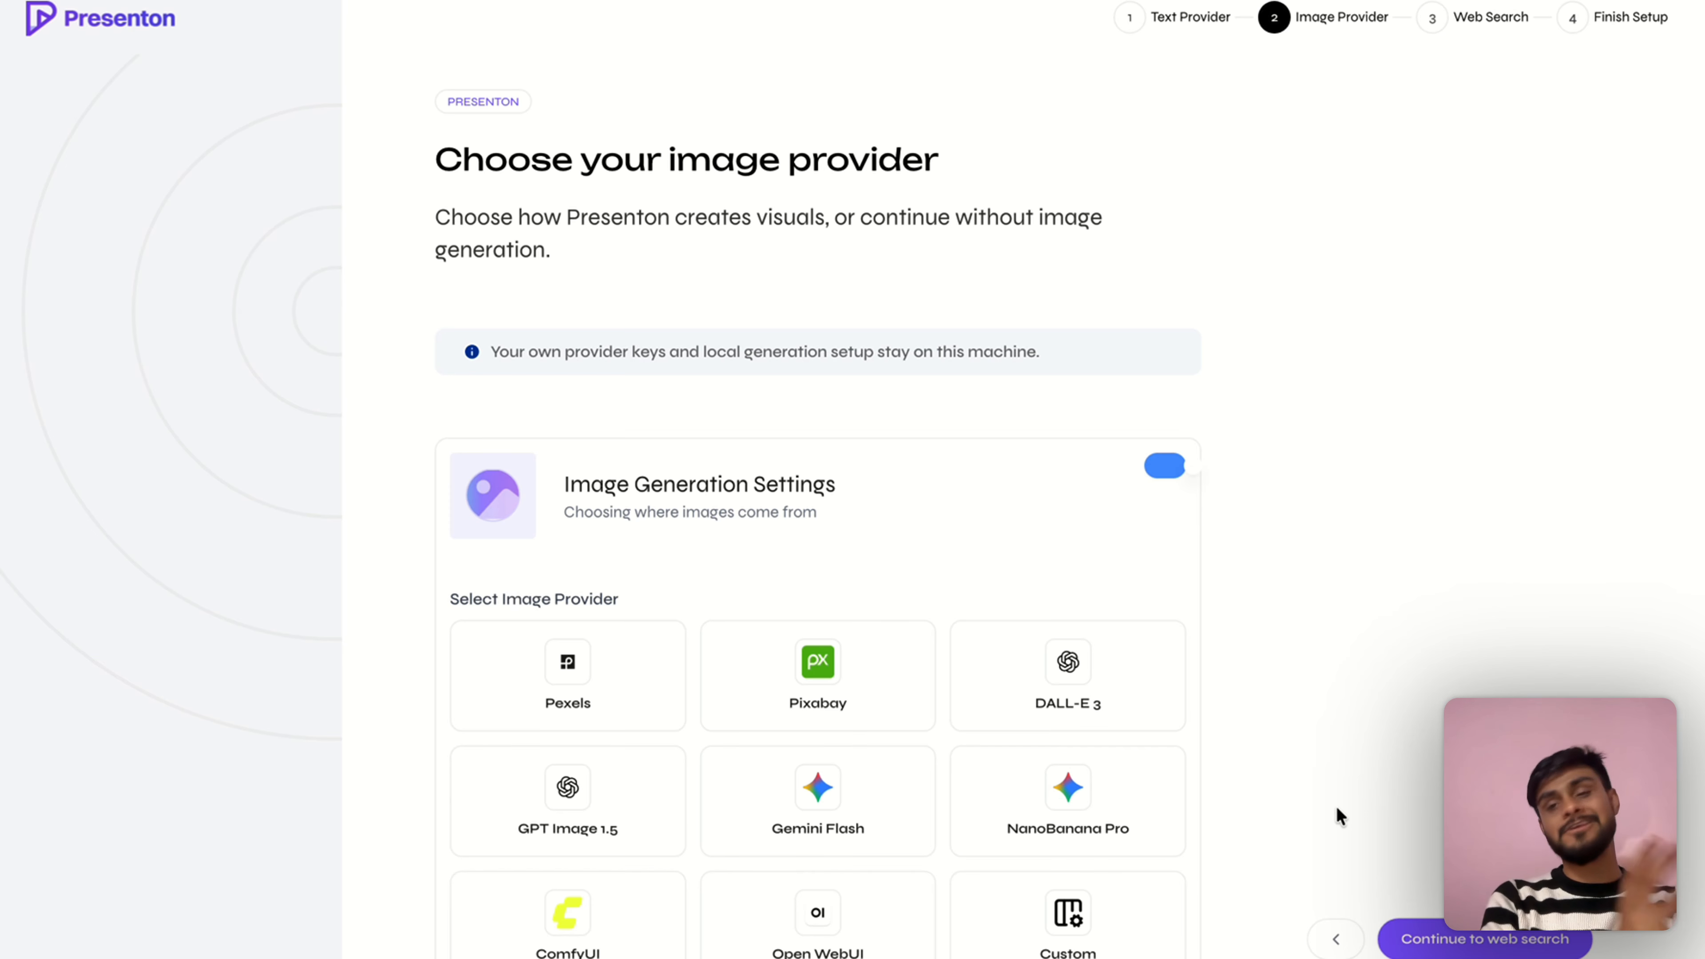
scroll(962, 831, down, 1)
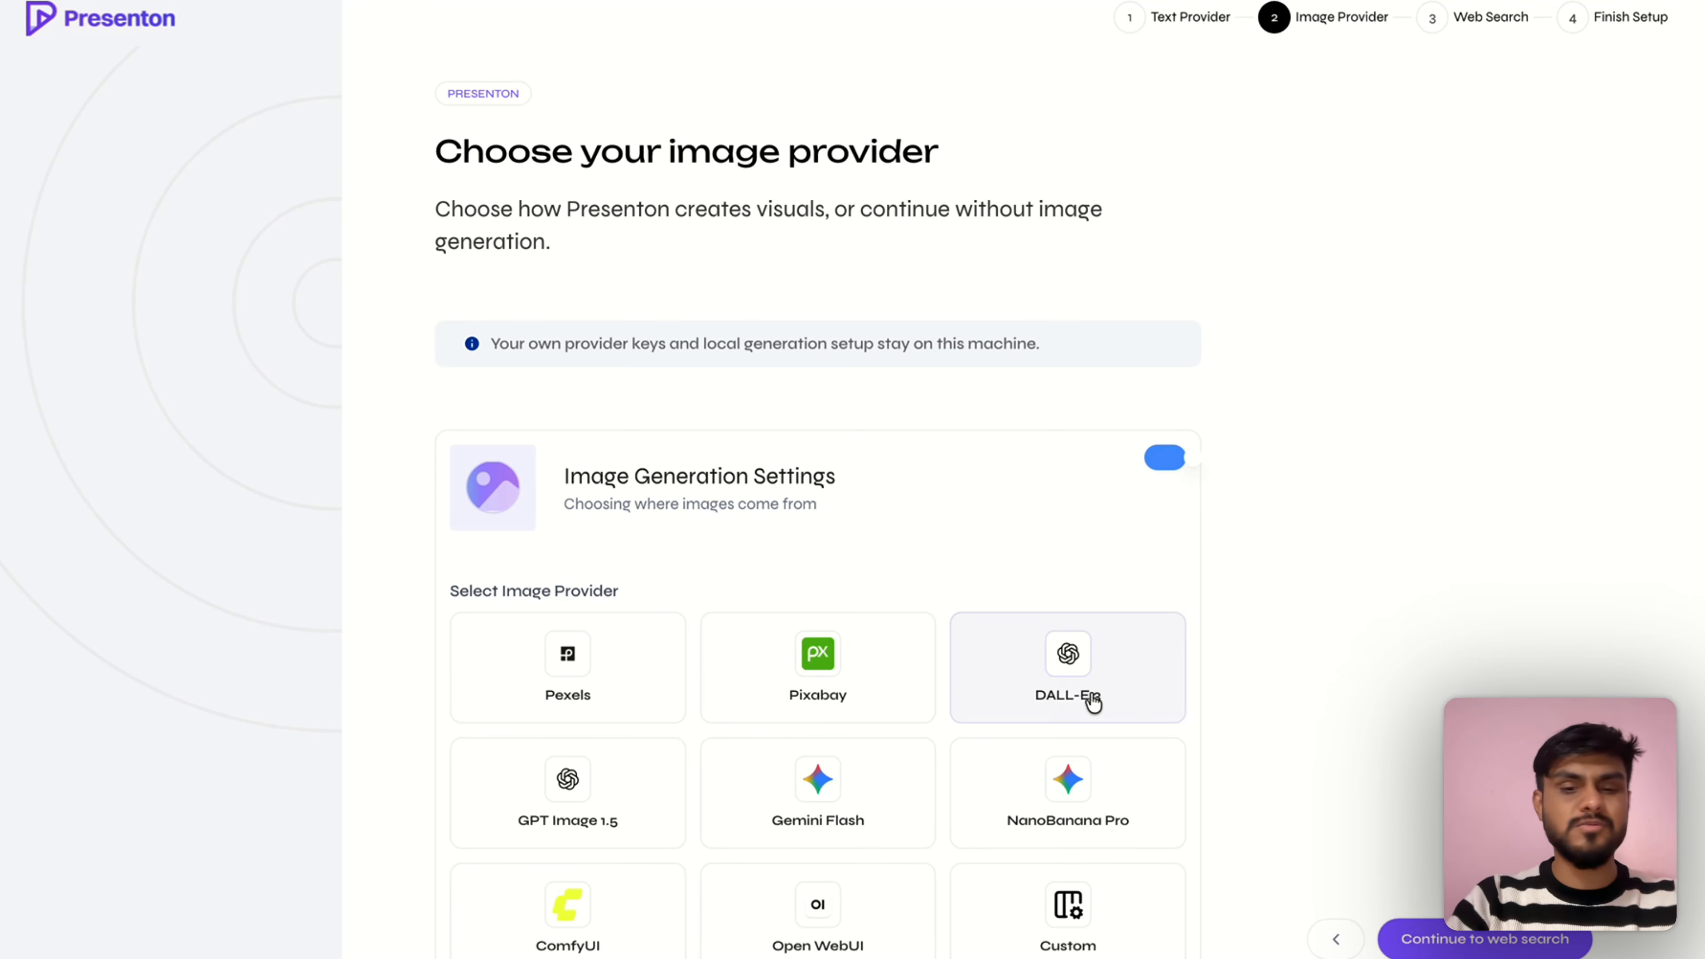
click(522, 689)
click(693, 873)
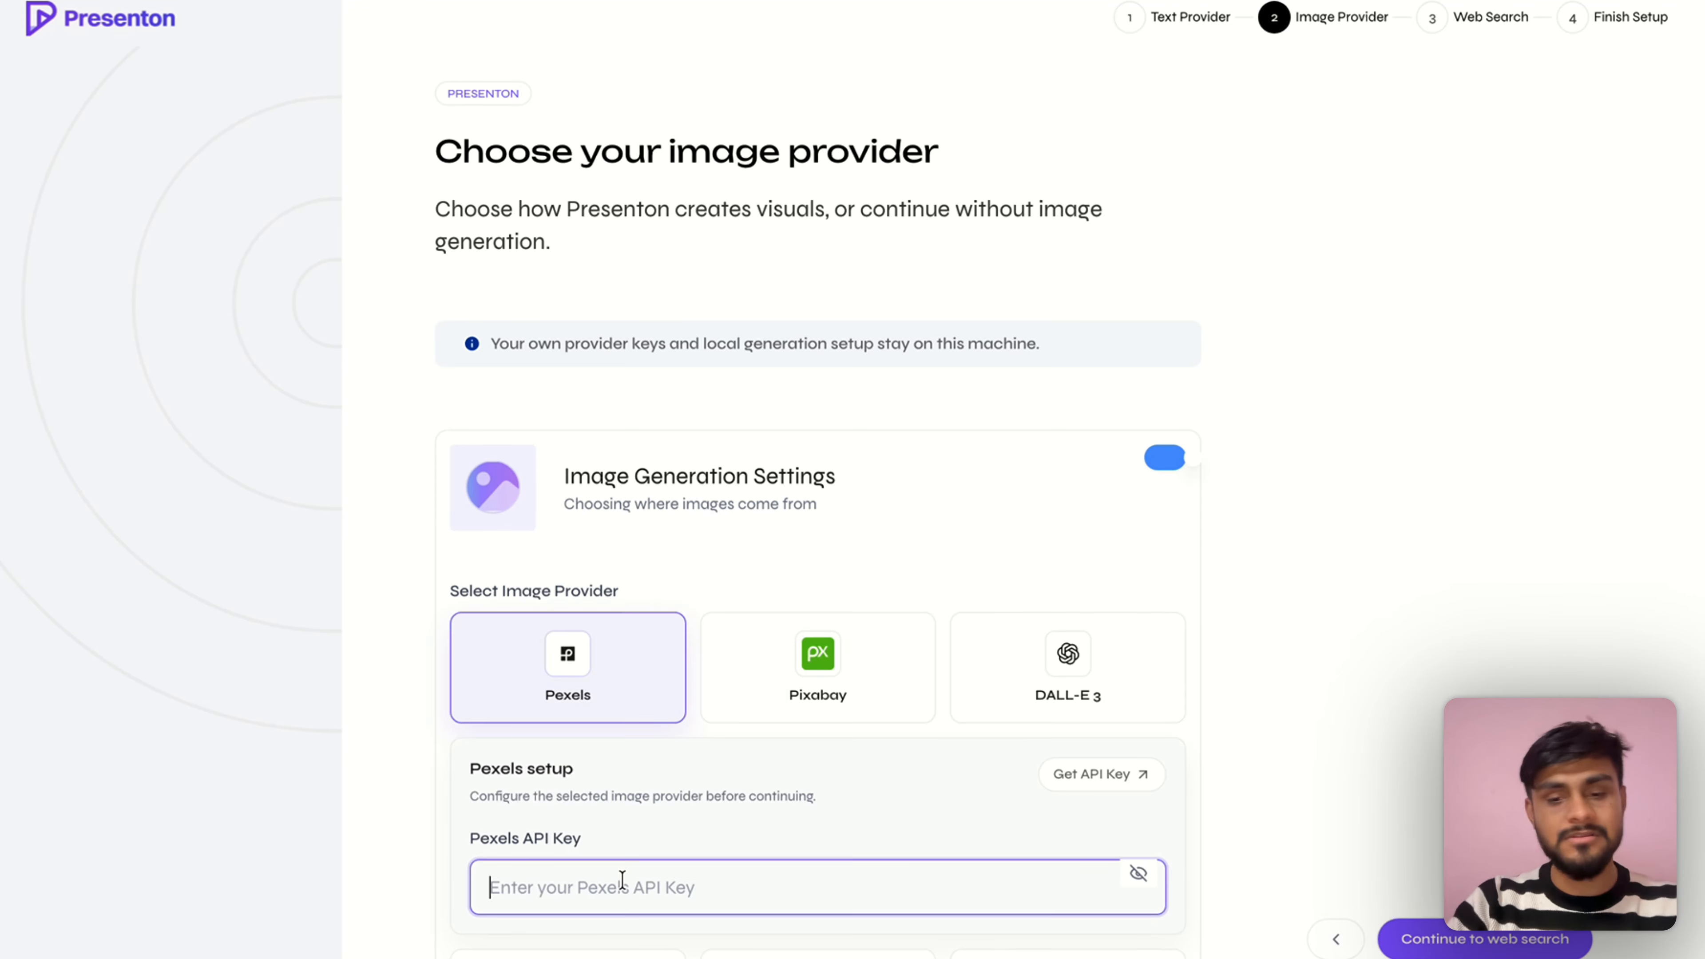
key(ctrl+v)
scroll(853, 471, down, 3)
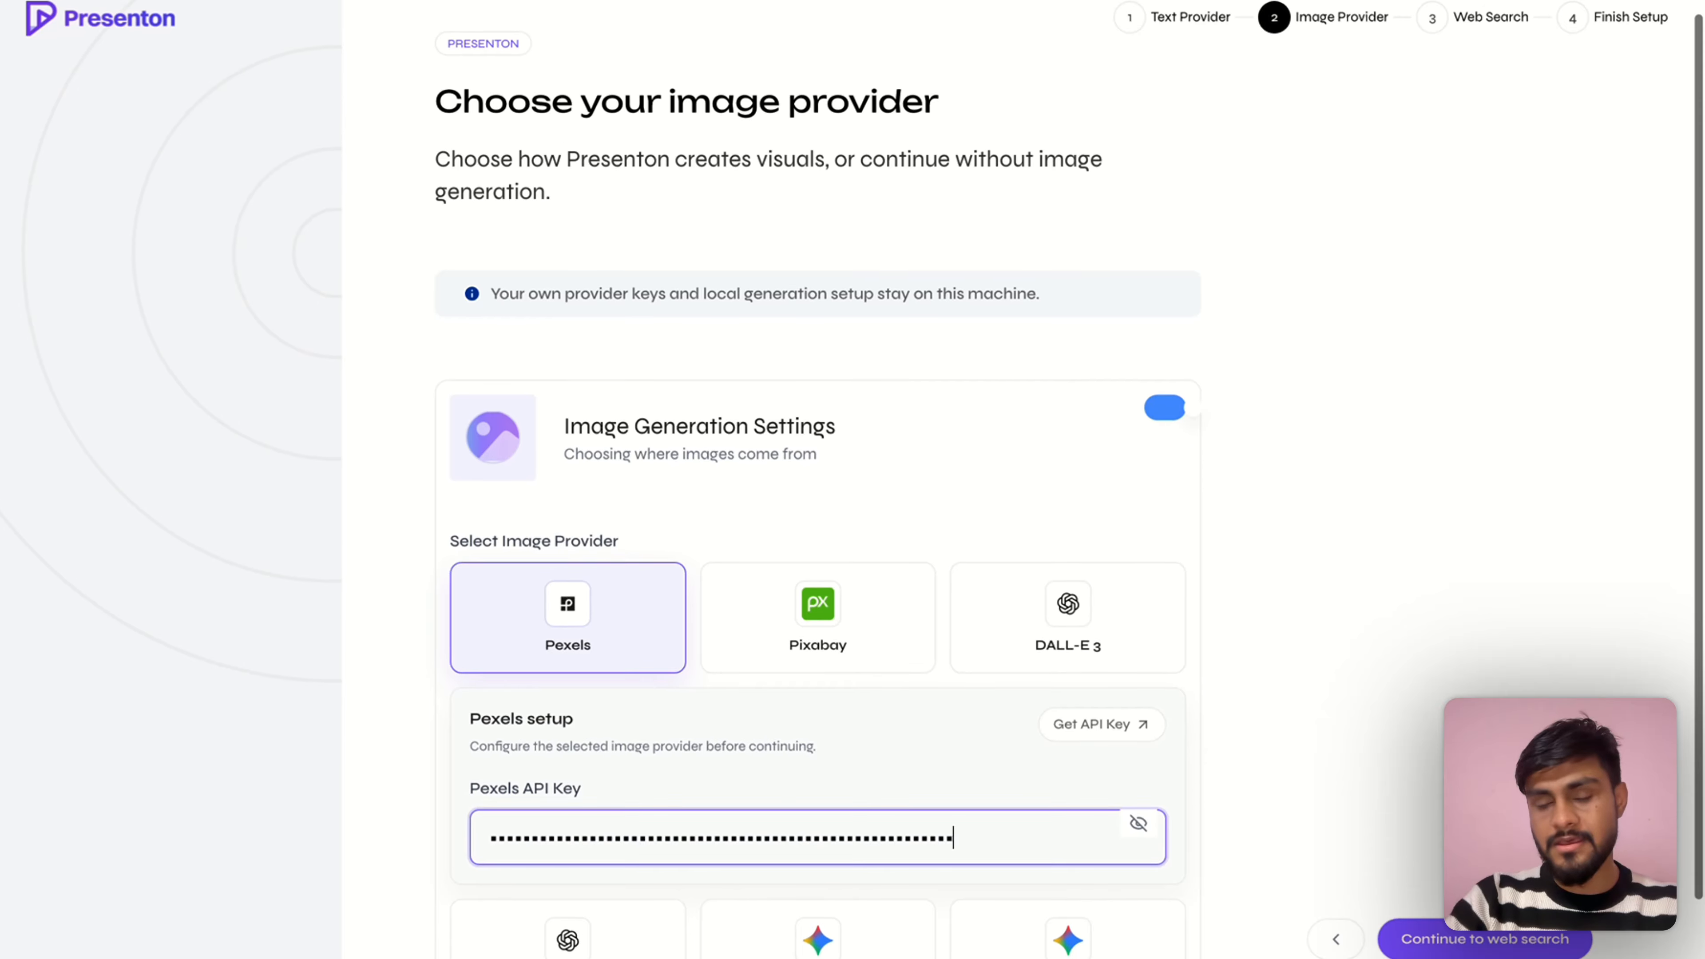
click(1486, 954)
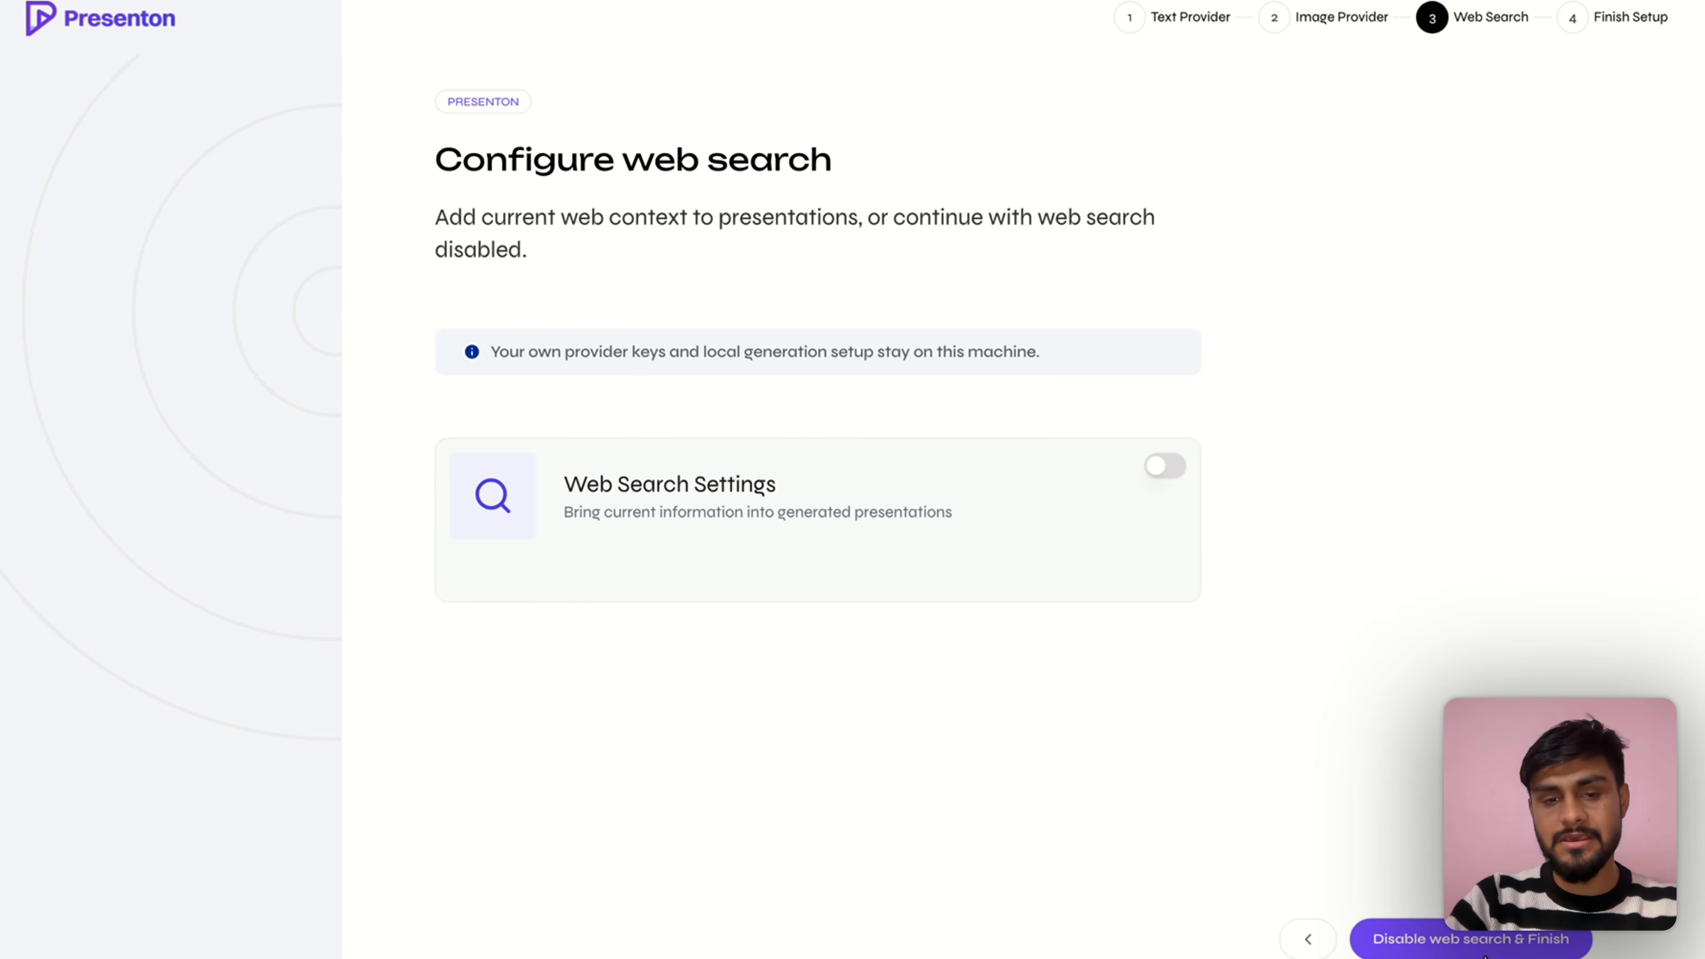
Enable web search and compare the setup options of the Default (Model), SearXNG, Tavily, Exa and Brave providers
click(1155, 468)
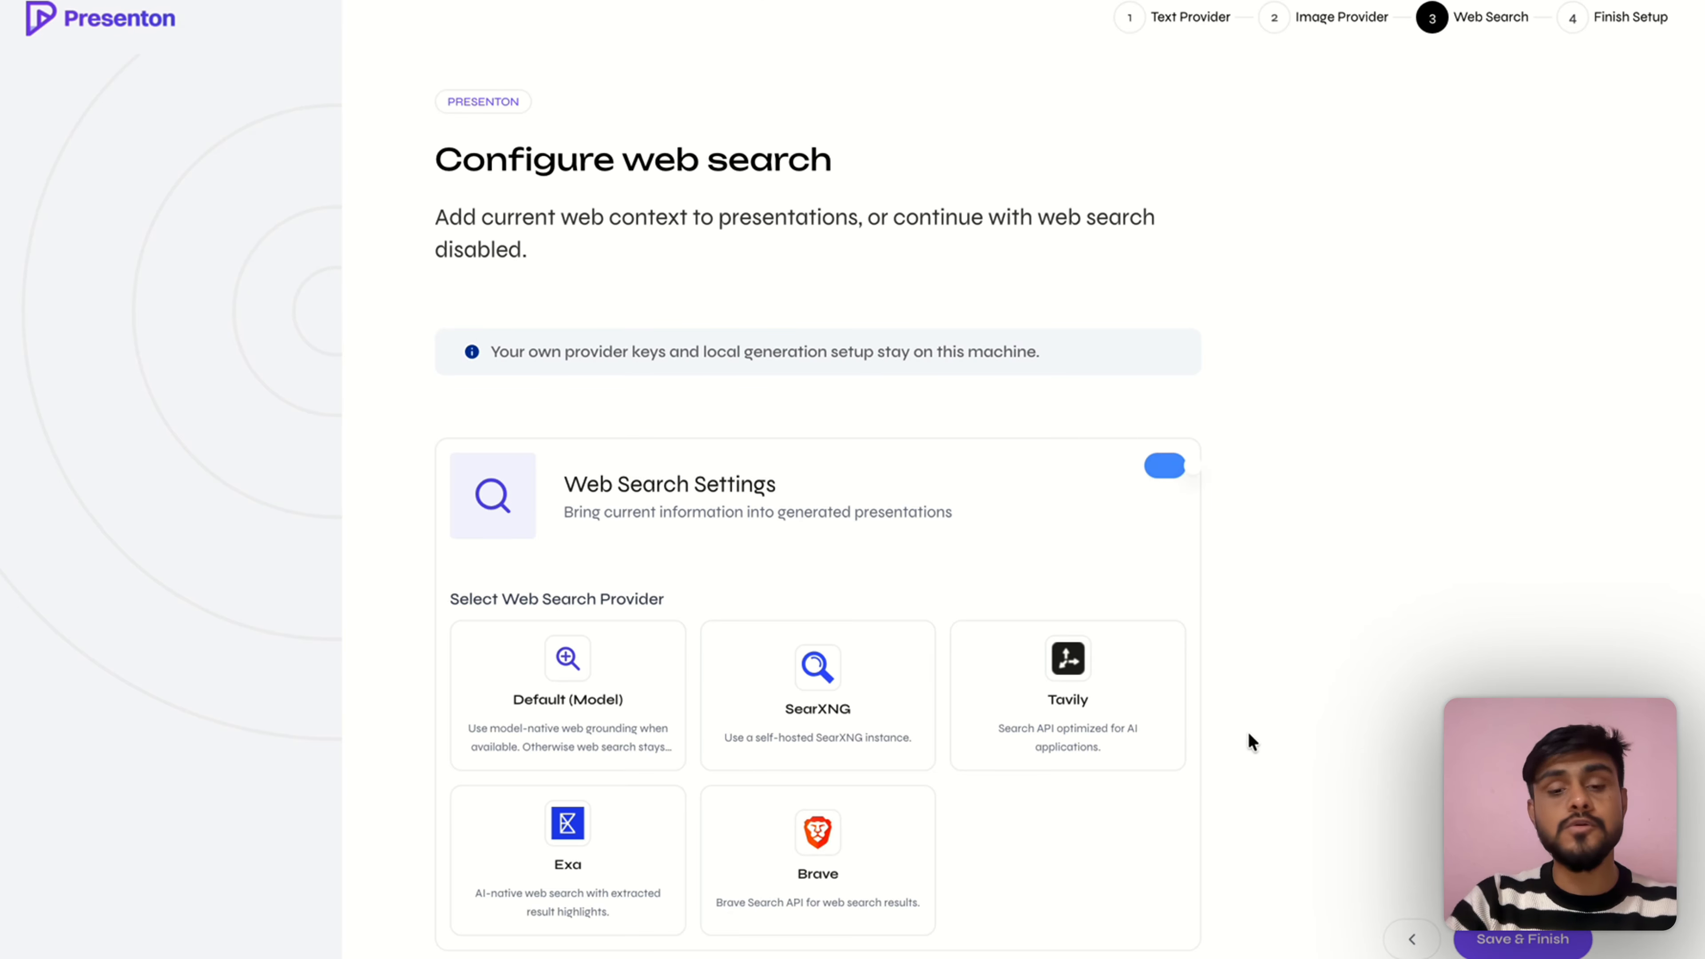
click(510, 718)
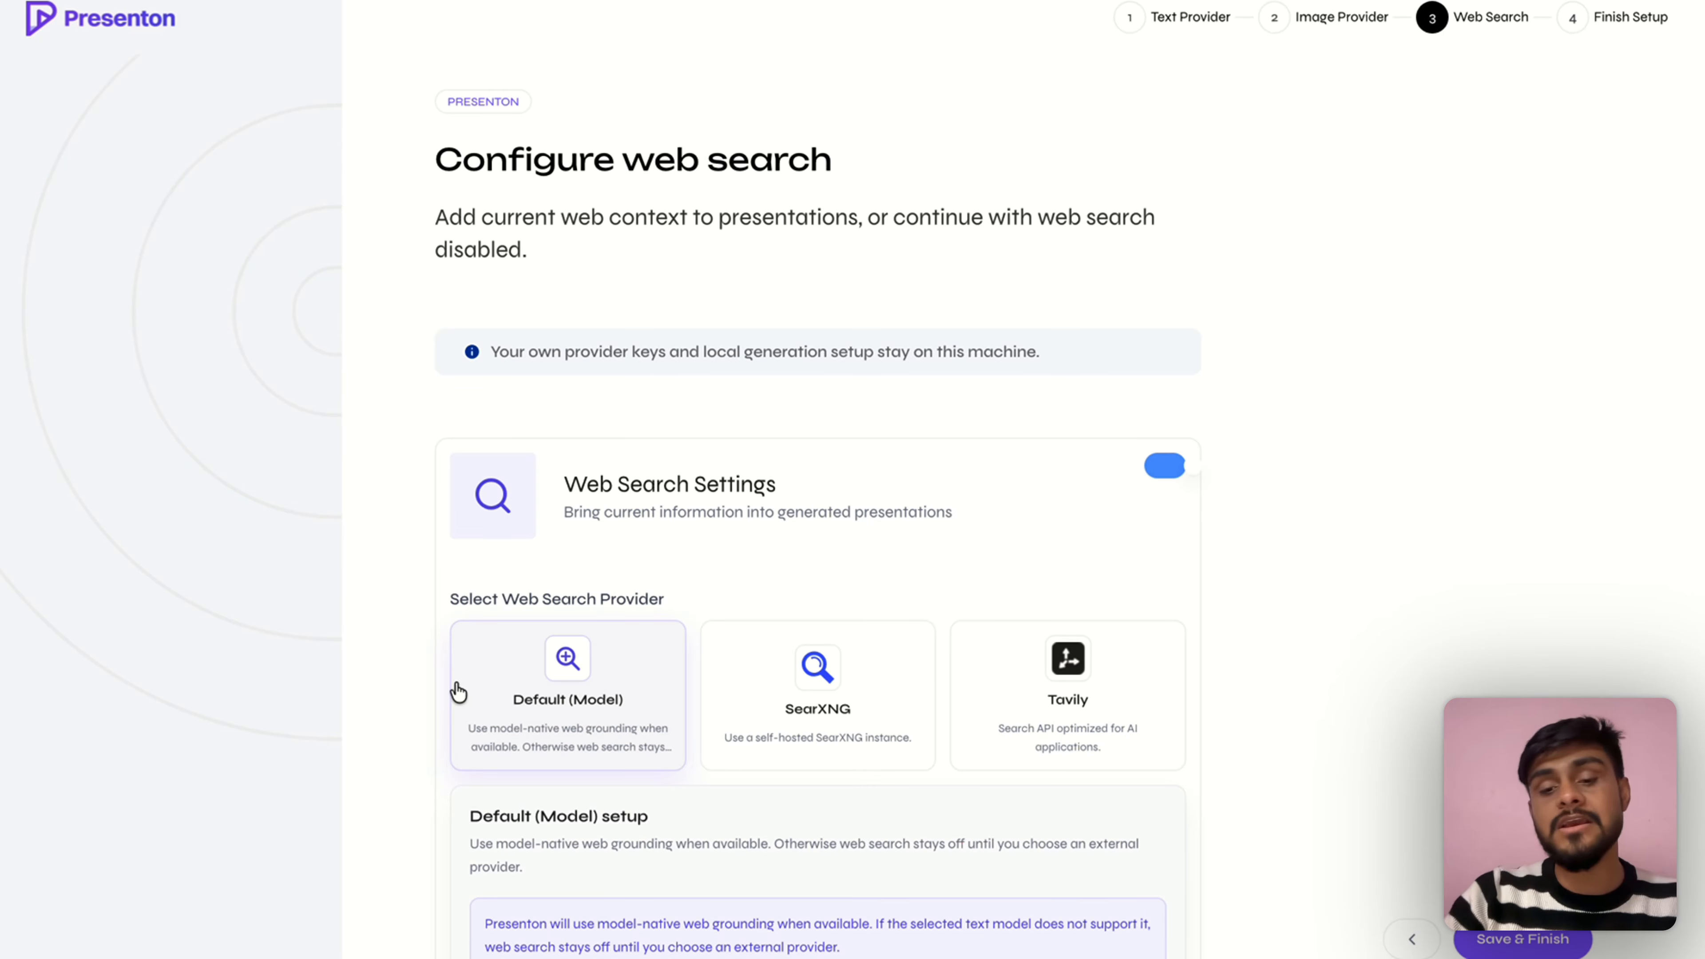
scroll(459, 692, down, 3)
click(772, 448)
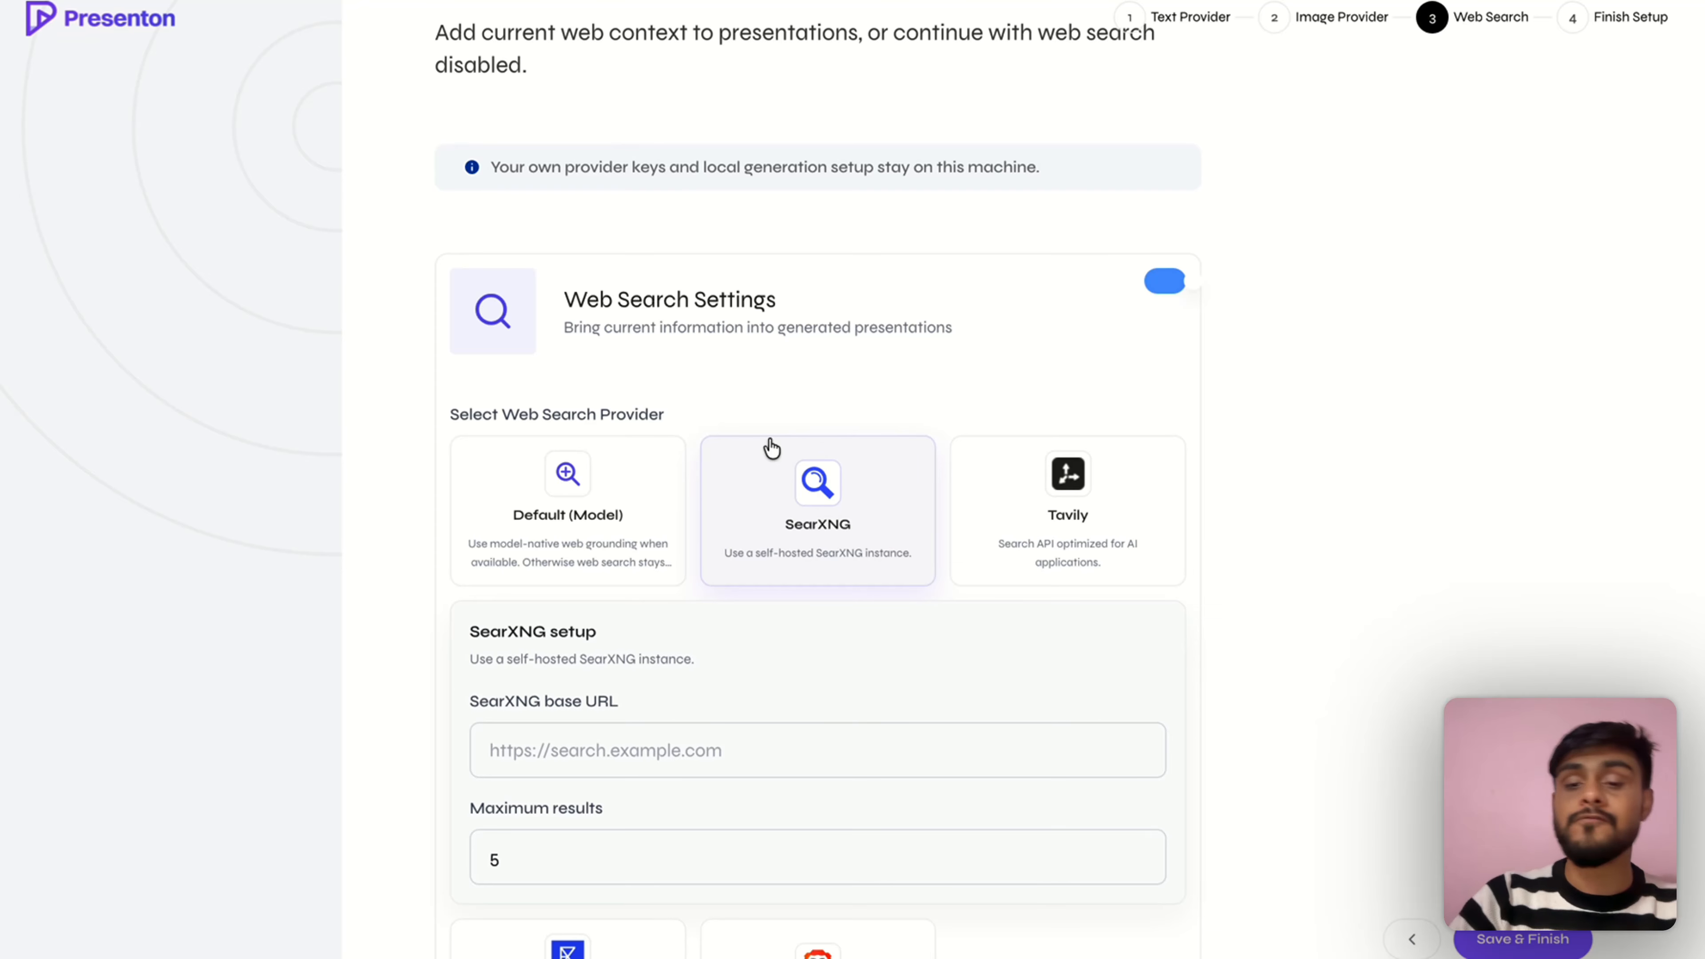
click(1049, 534)
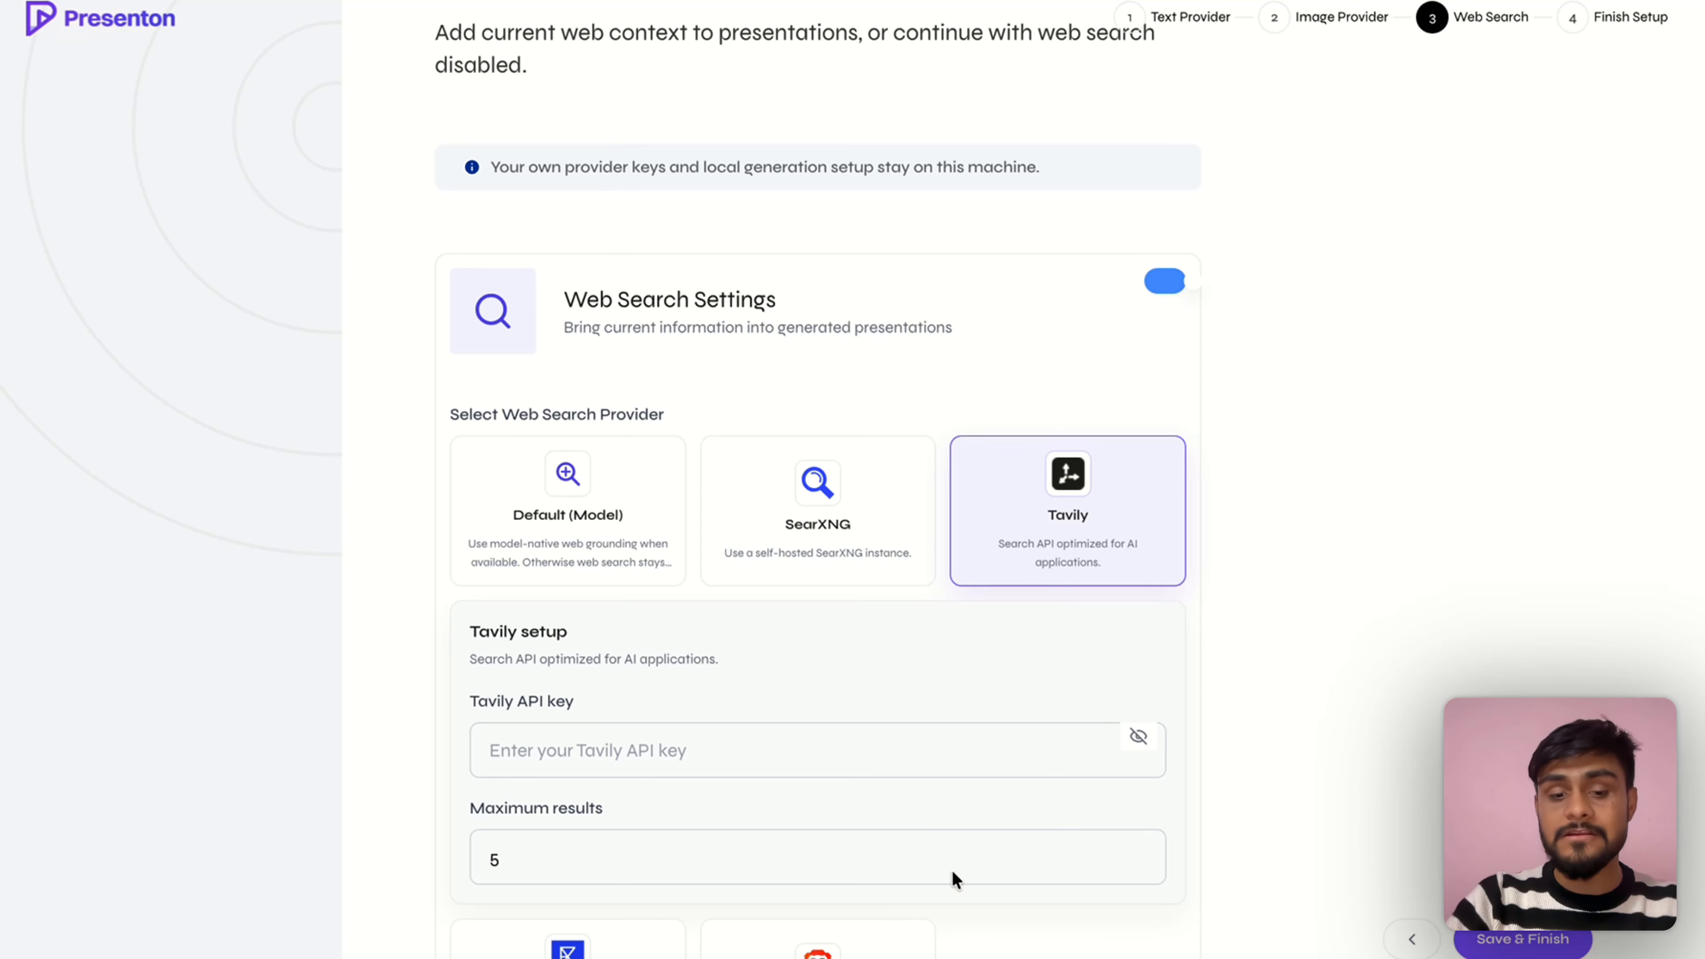
click(567, 948)
click(780, 671)
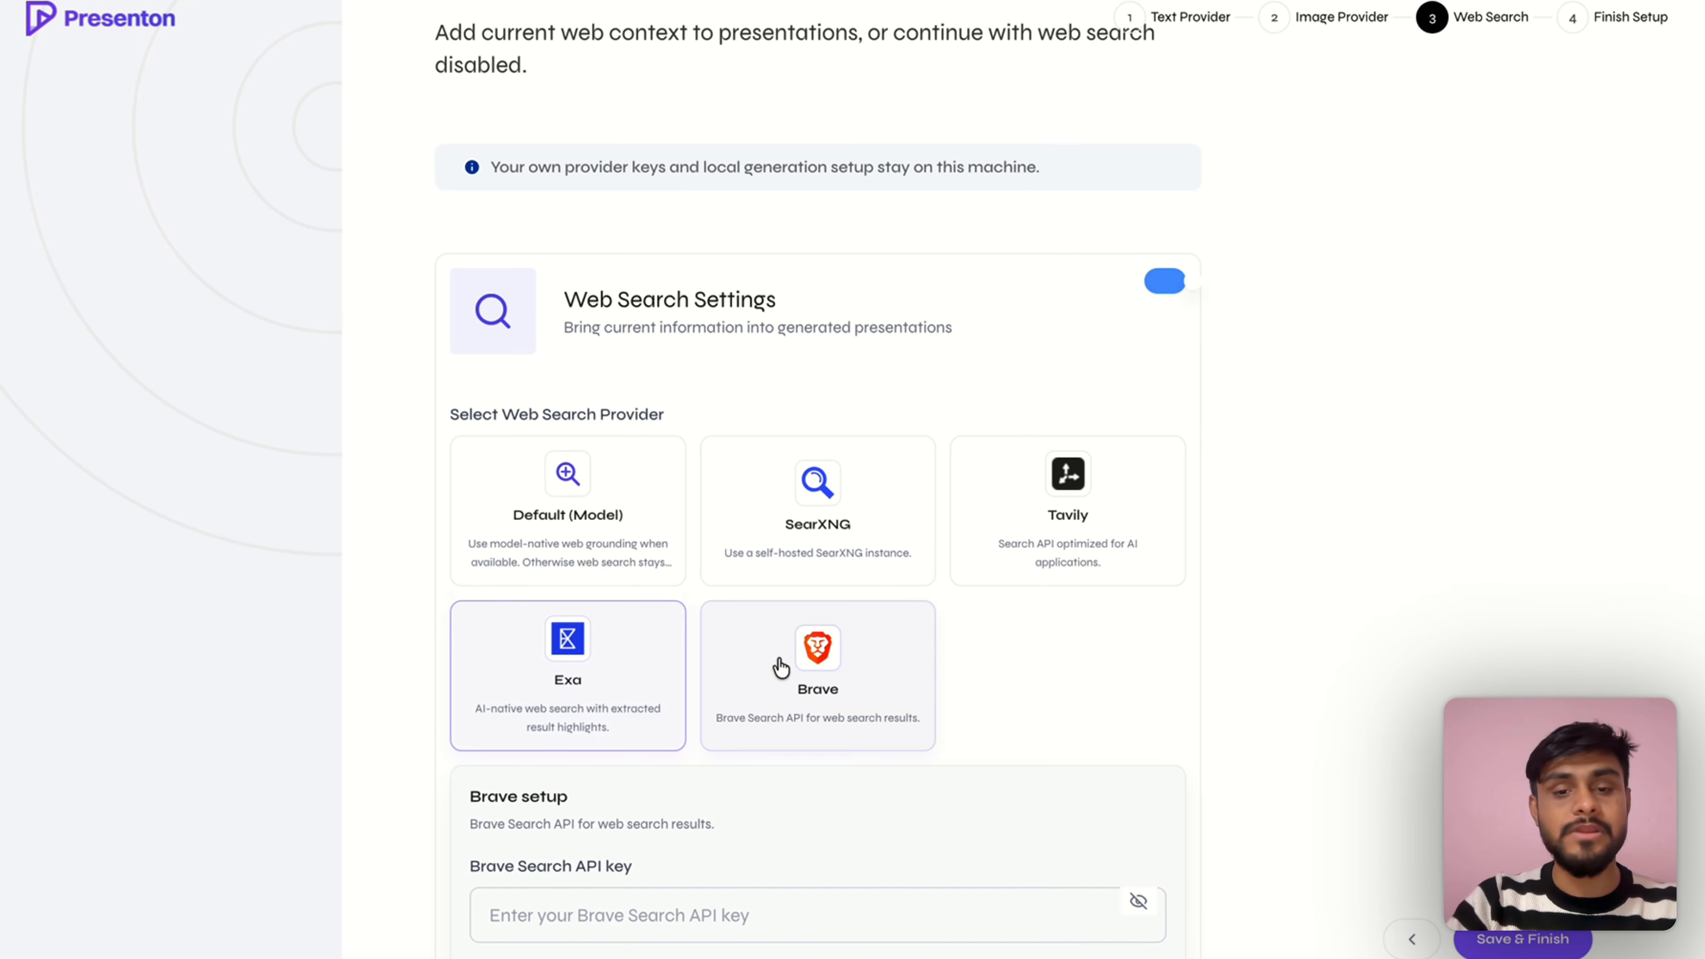
Choose Default (Model) as the web search provider, then save the configuration and finish the setup
click(559, 462)
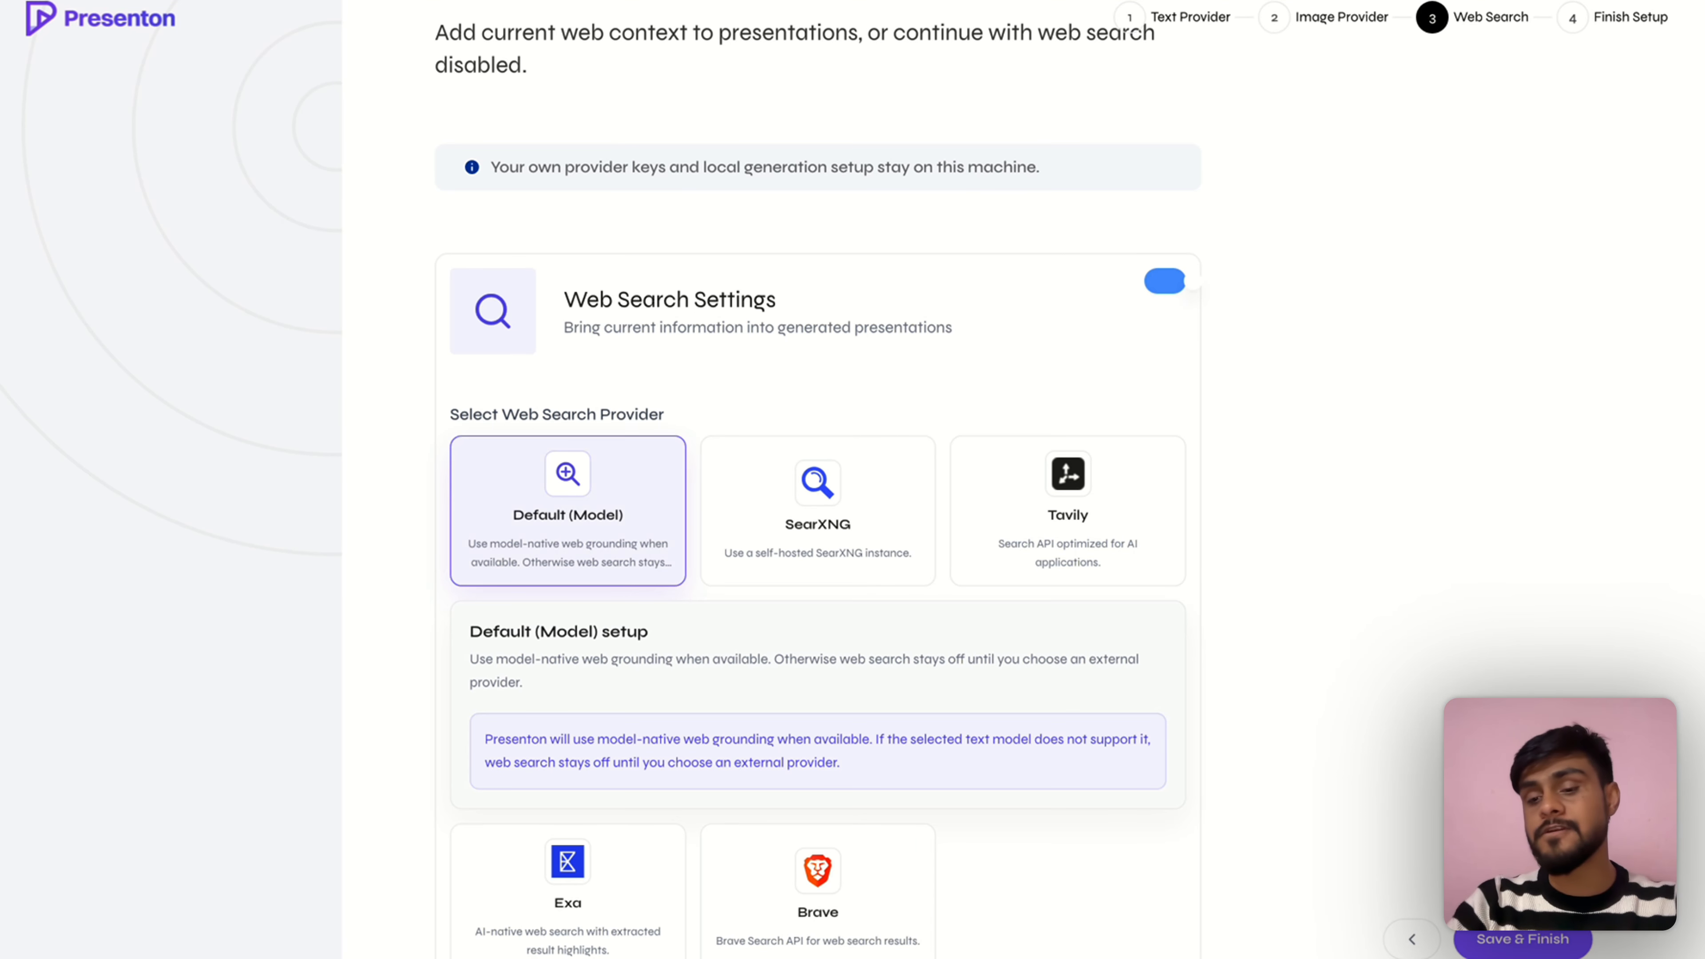
click(1490, 943)
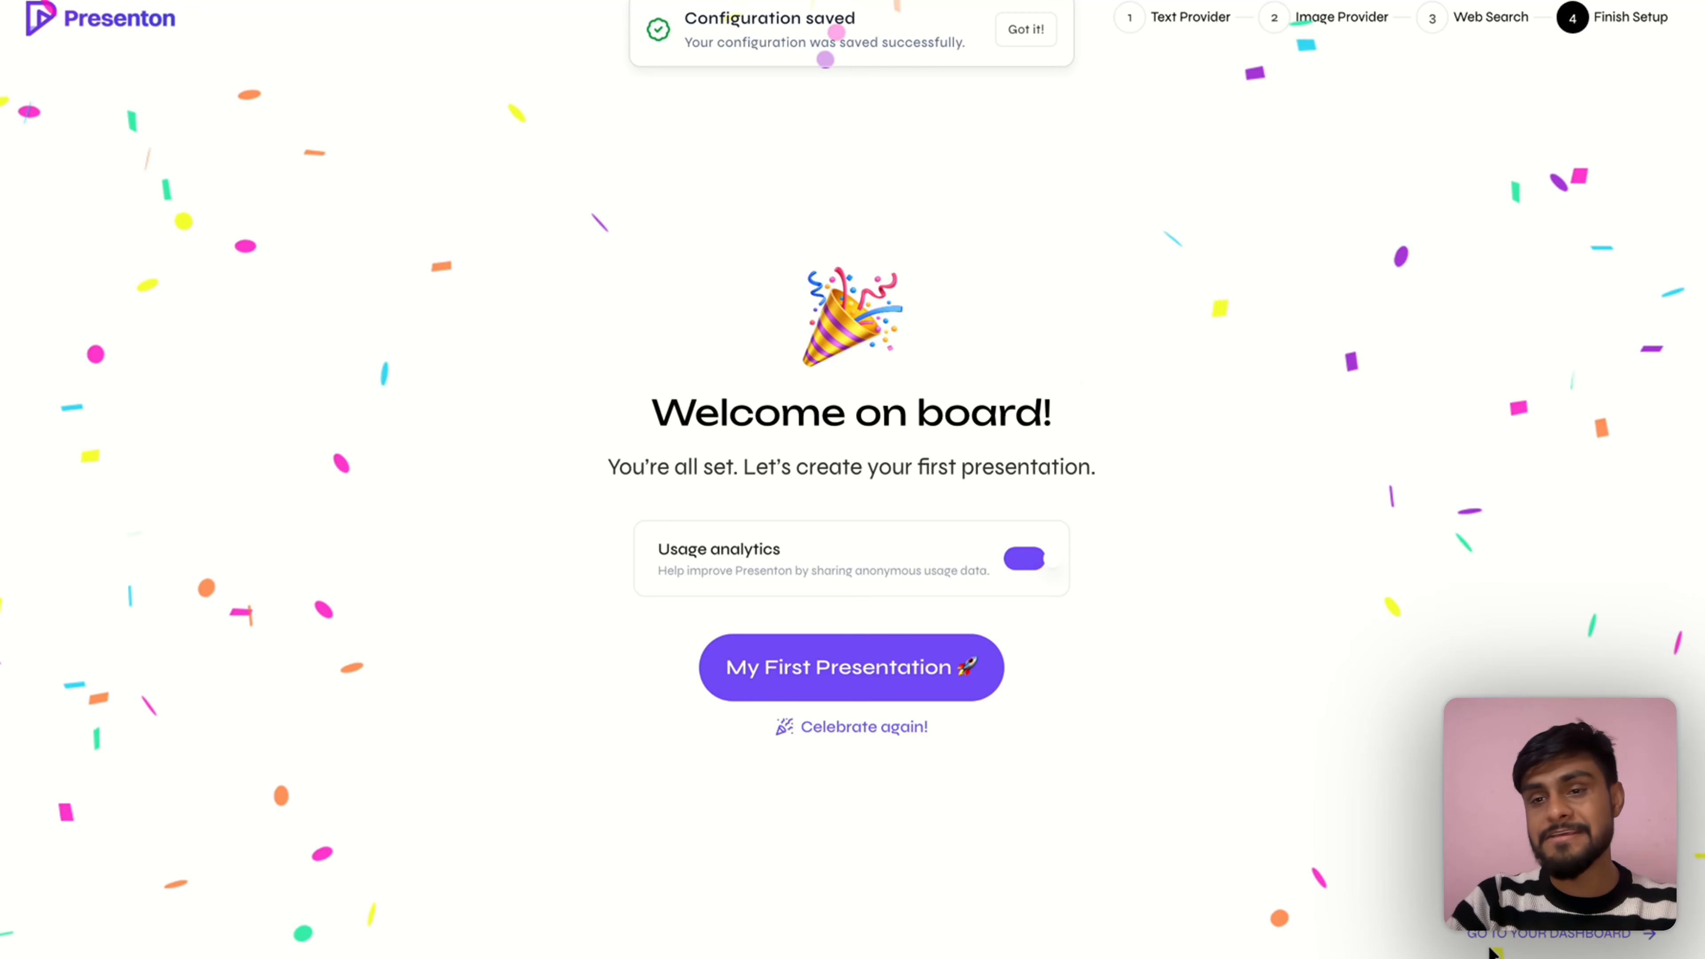
Start the first presentation in Standard mode and enter "nuclear reactor" as its prompt
click(984, 695)
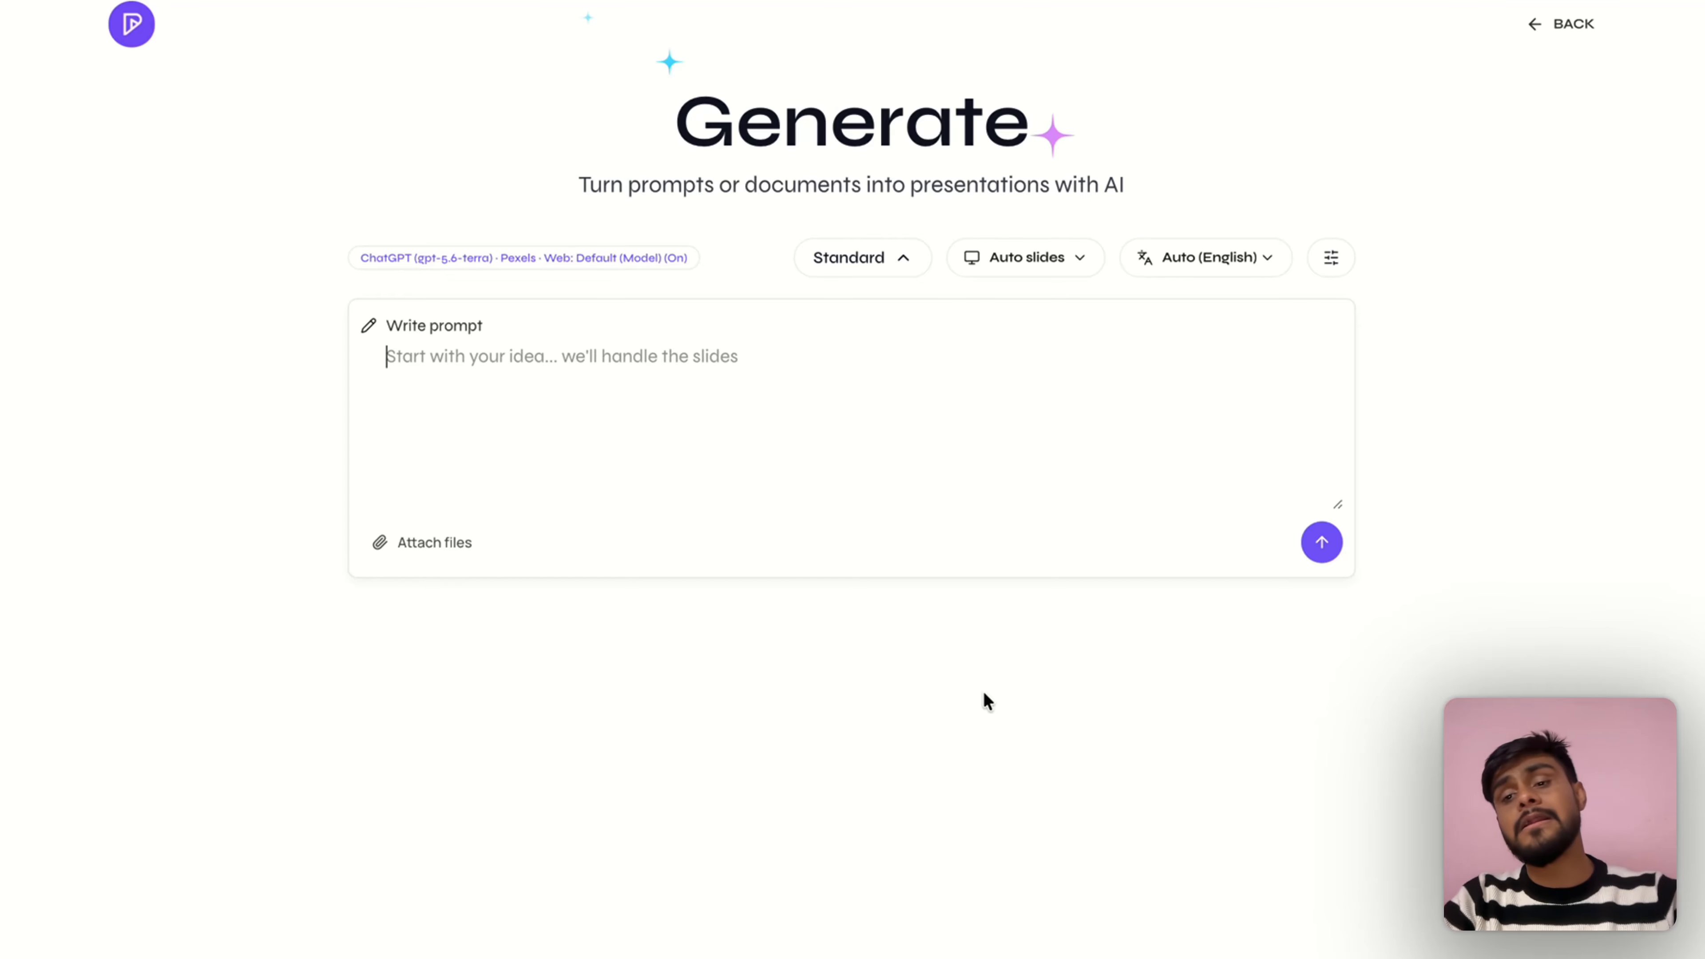
click(837, 260)
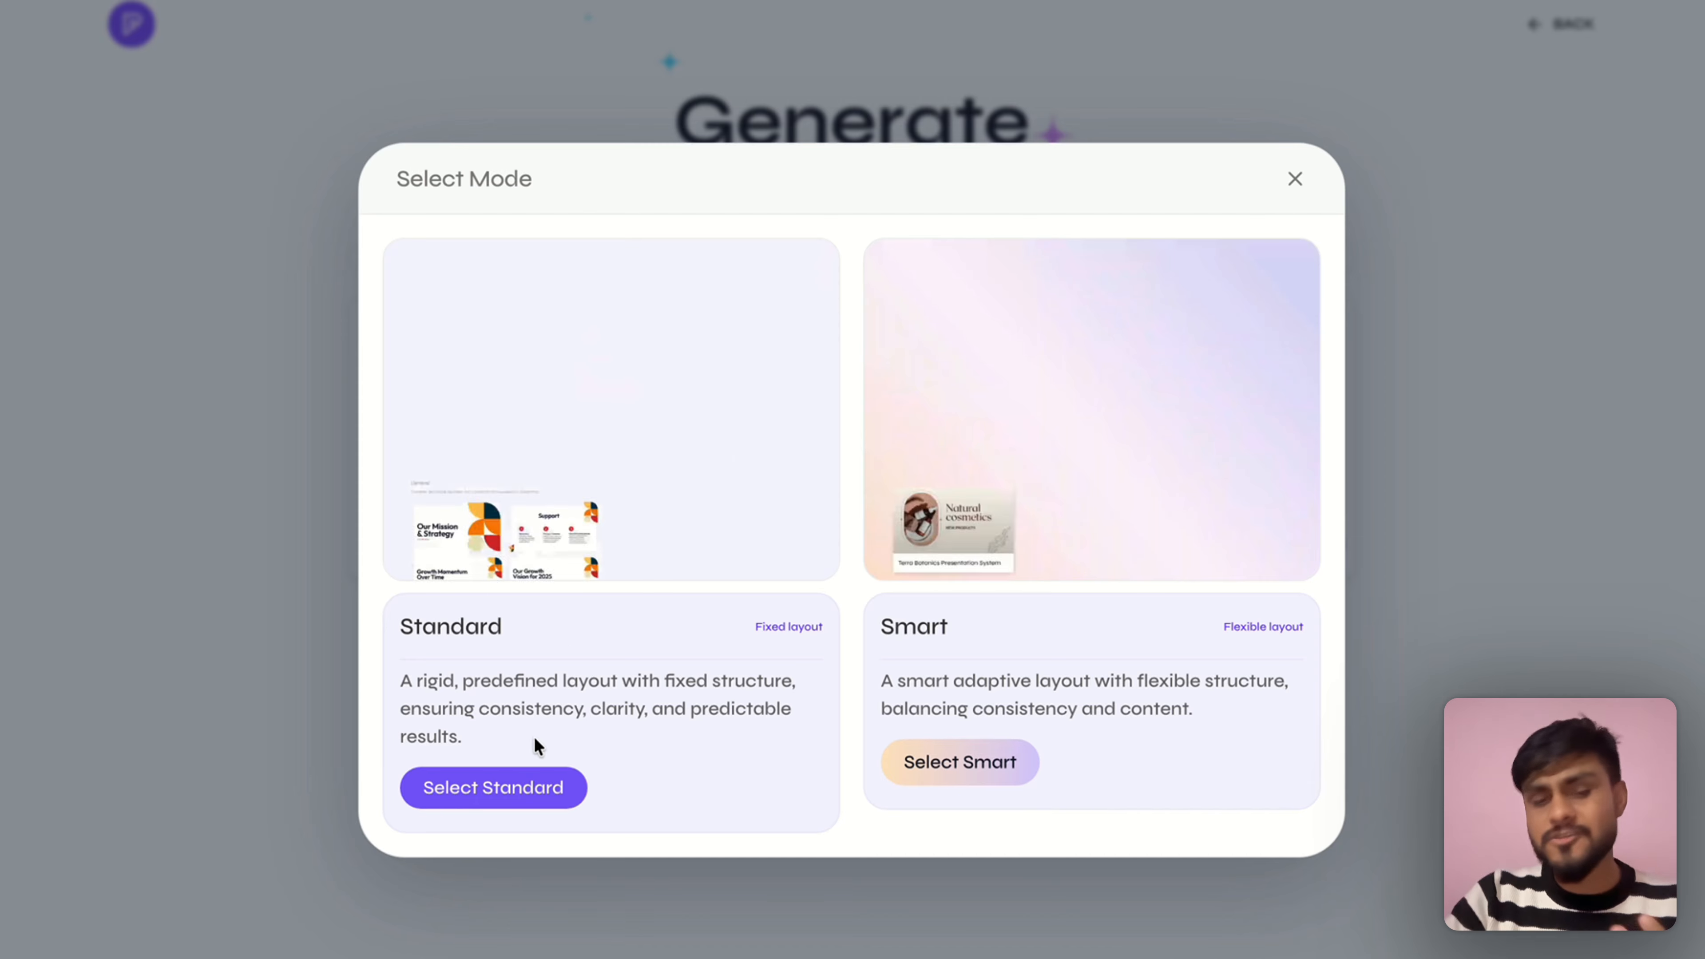
click(498, 794)
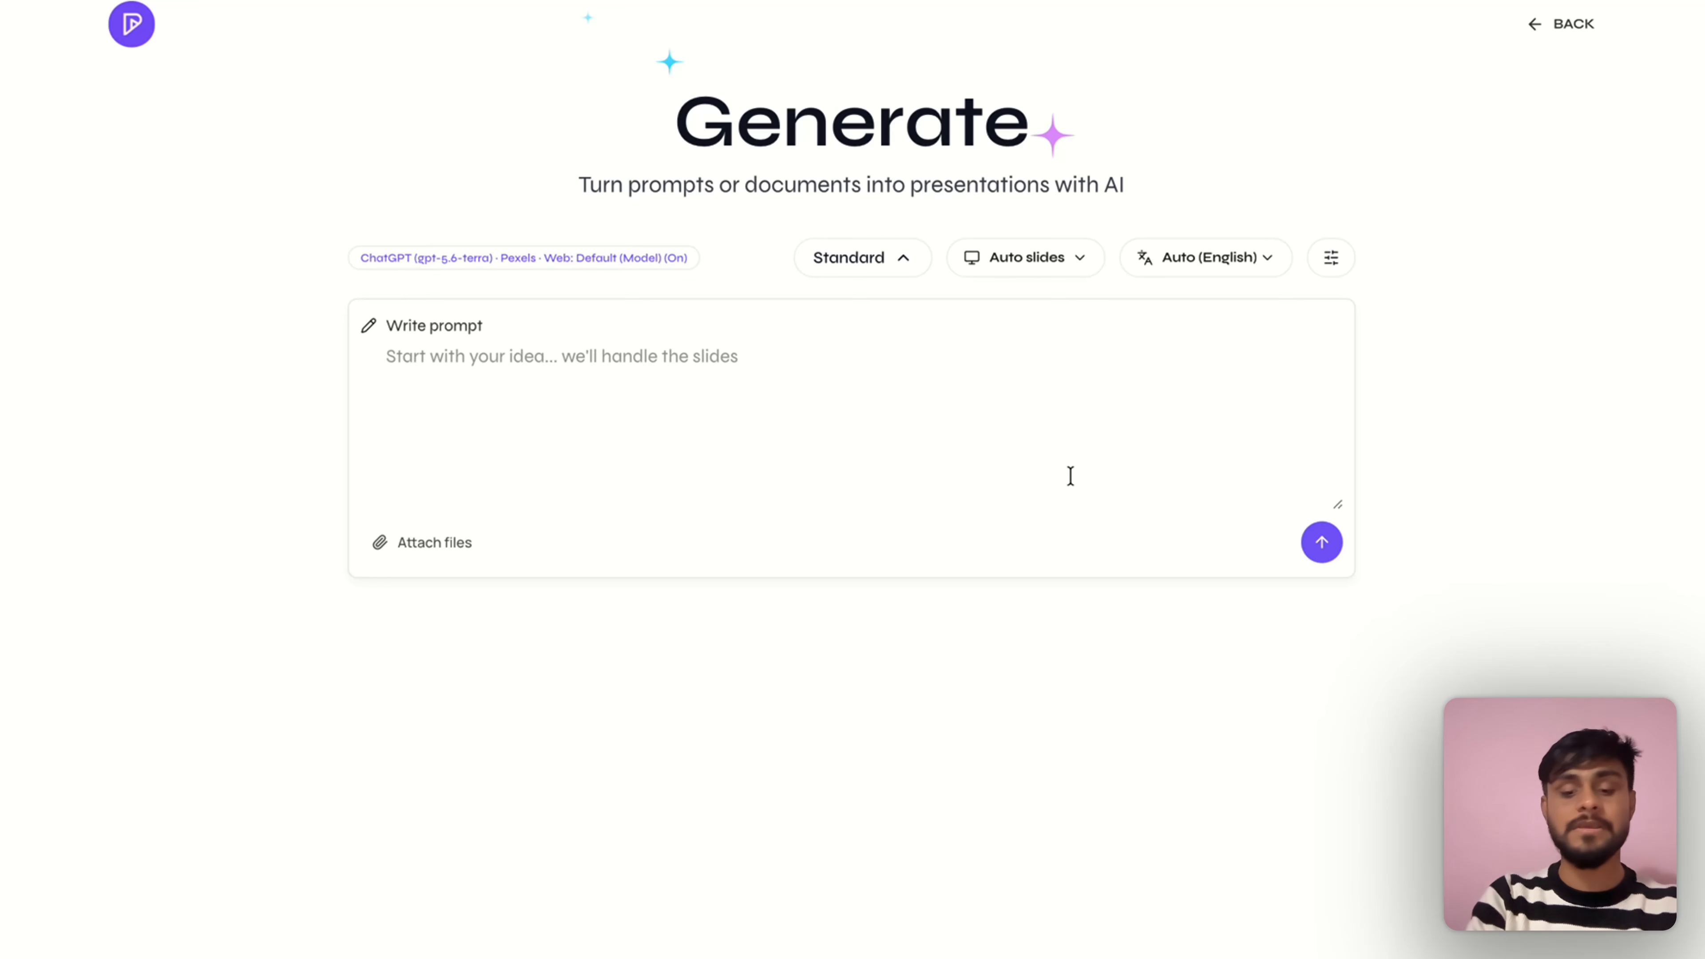
text(nuclear reactor)
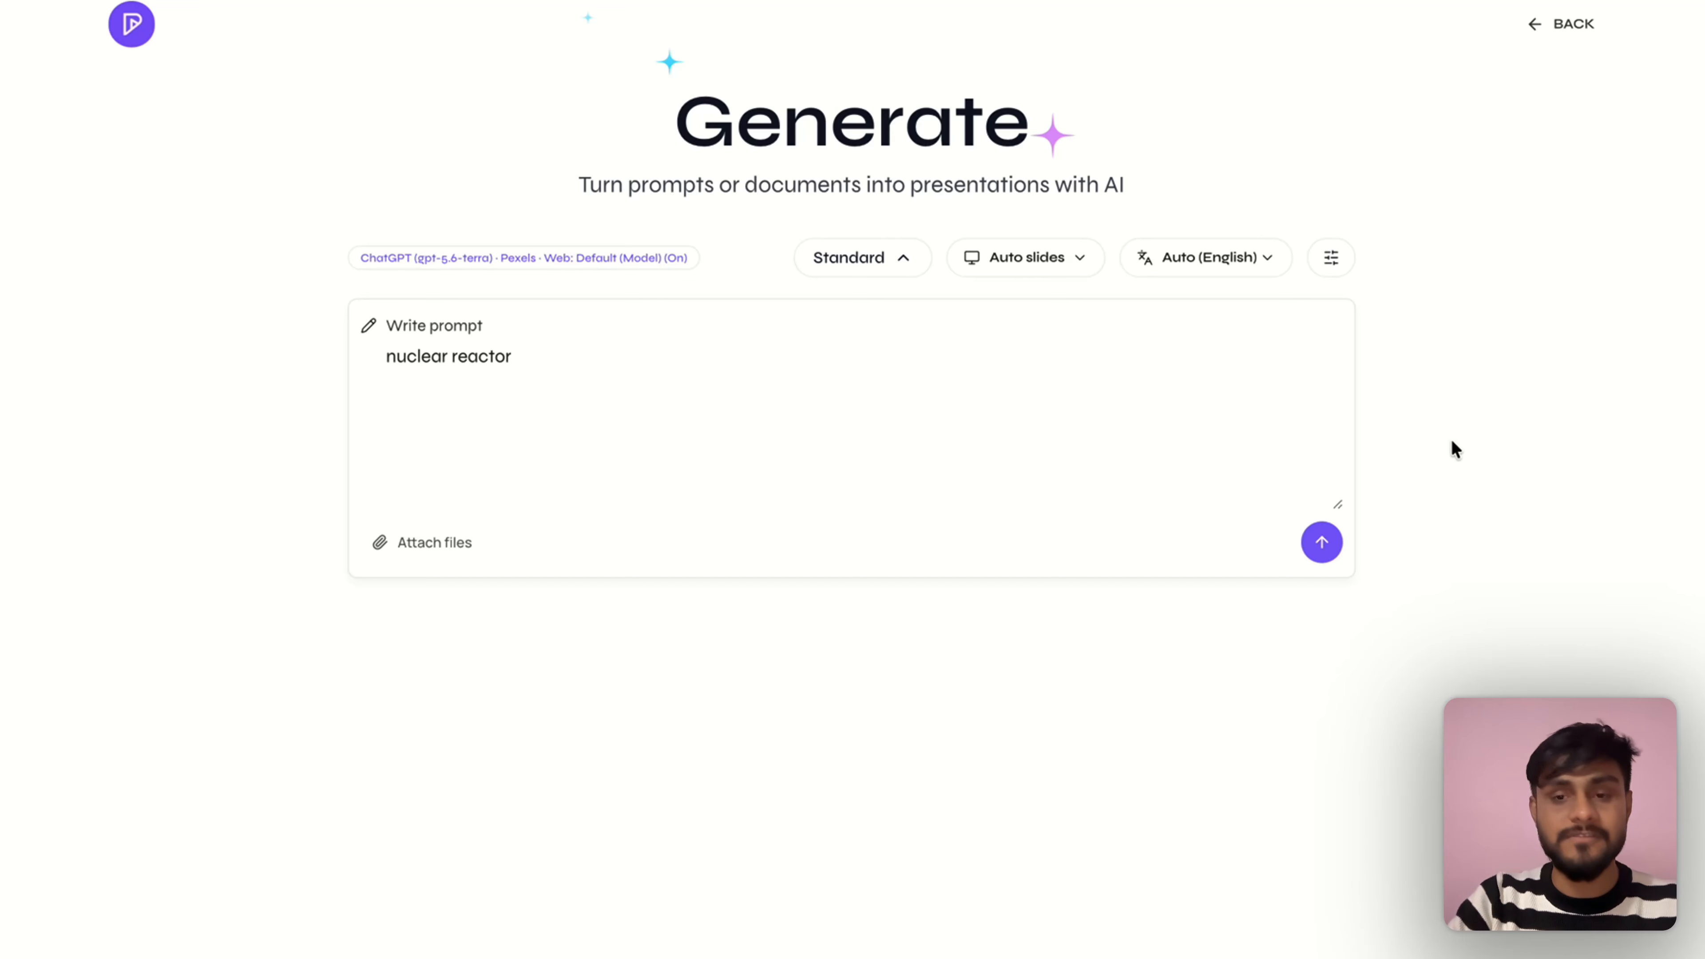
Review the advanced settings for tone, verbosity, table of contents and title slide, and submit the nuclear reactor prompt
click(1337, 261)
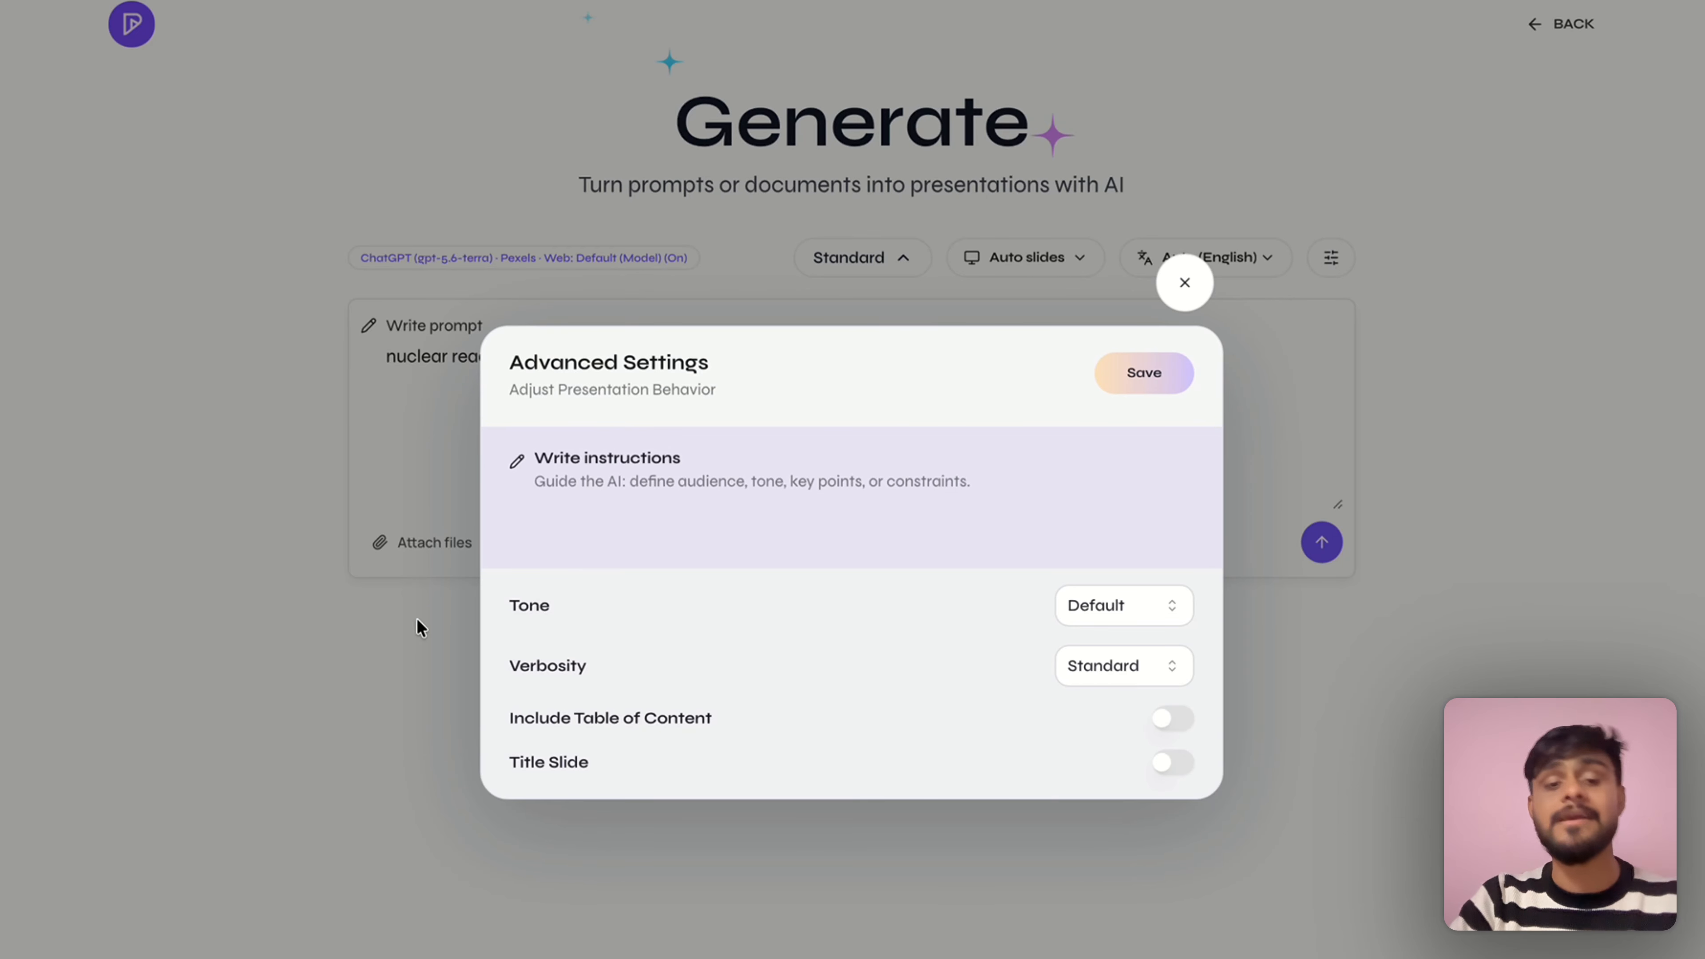
click(403, 635)
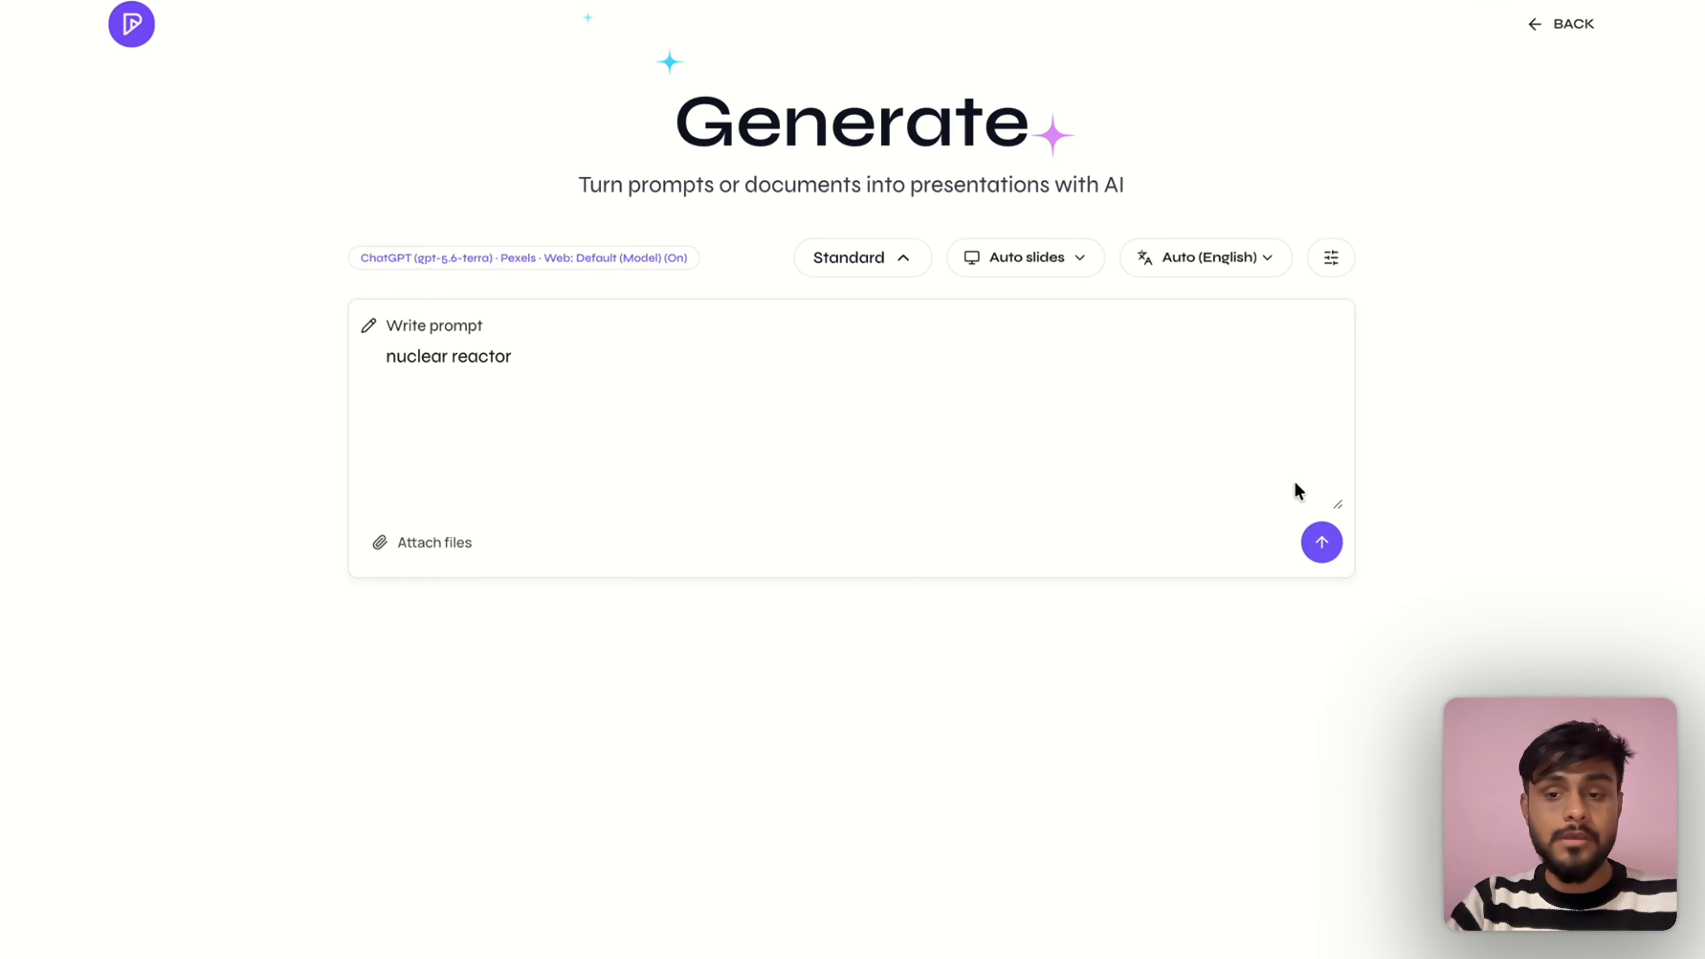
click(1334, 551)
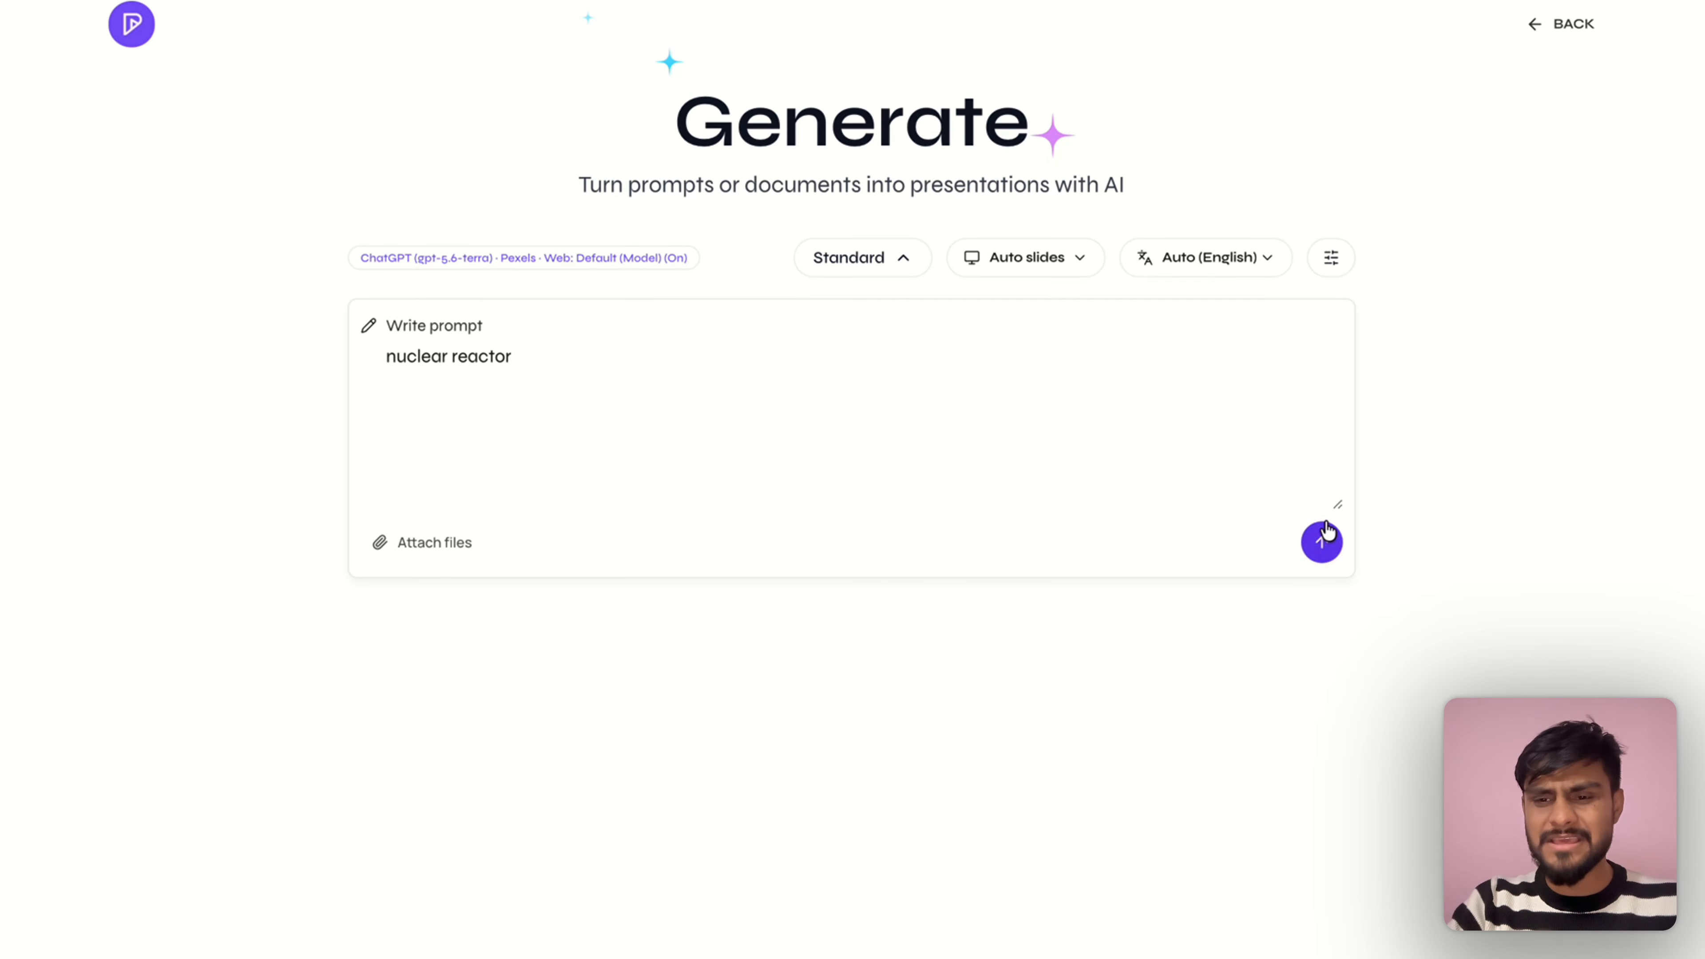
Browse the available templates and generate the presentation with the Editorial template
scroll(1225, 486, down, 5)
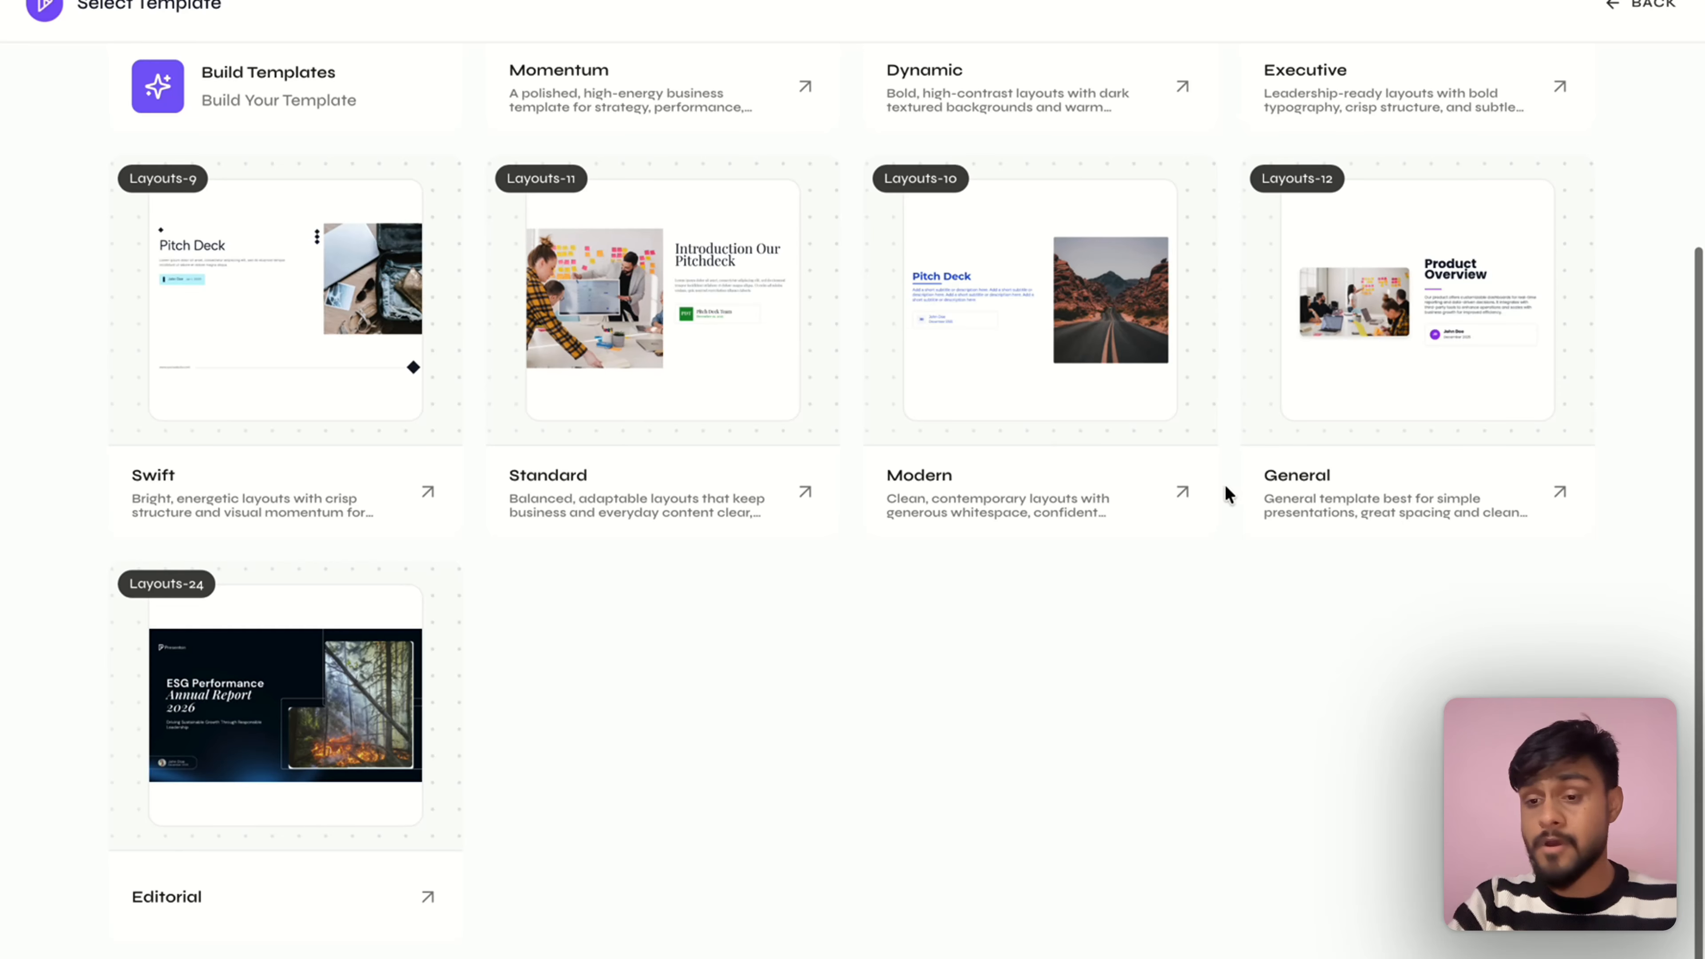
scroll(1225, 494, up, 5)
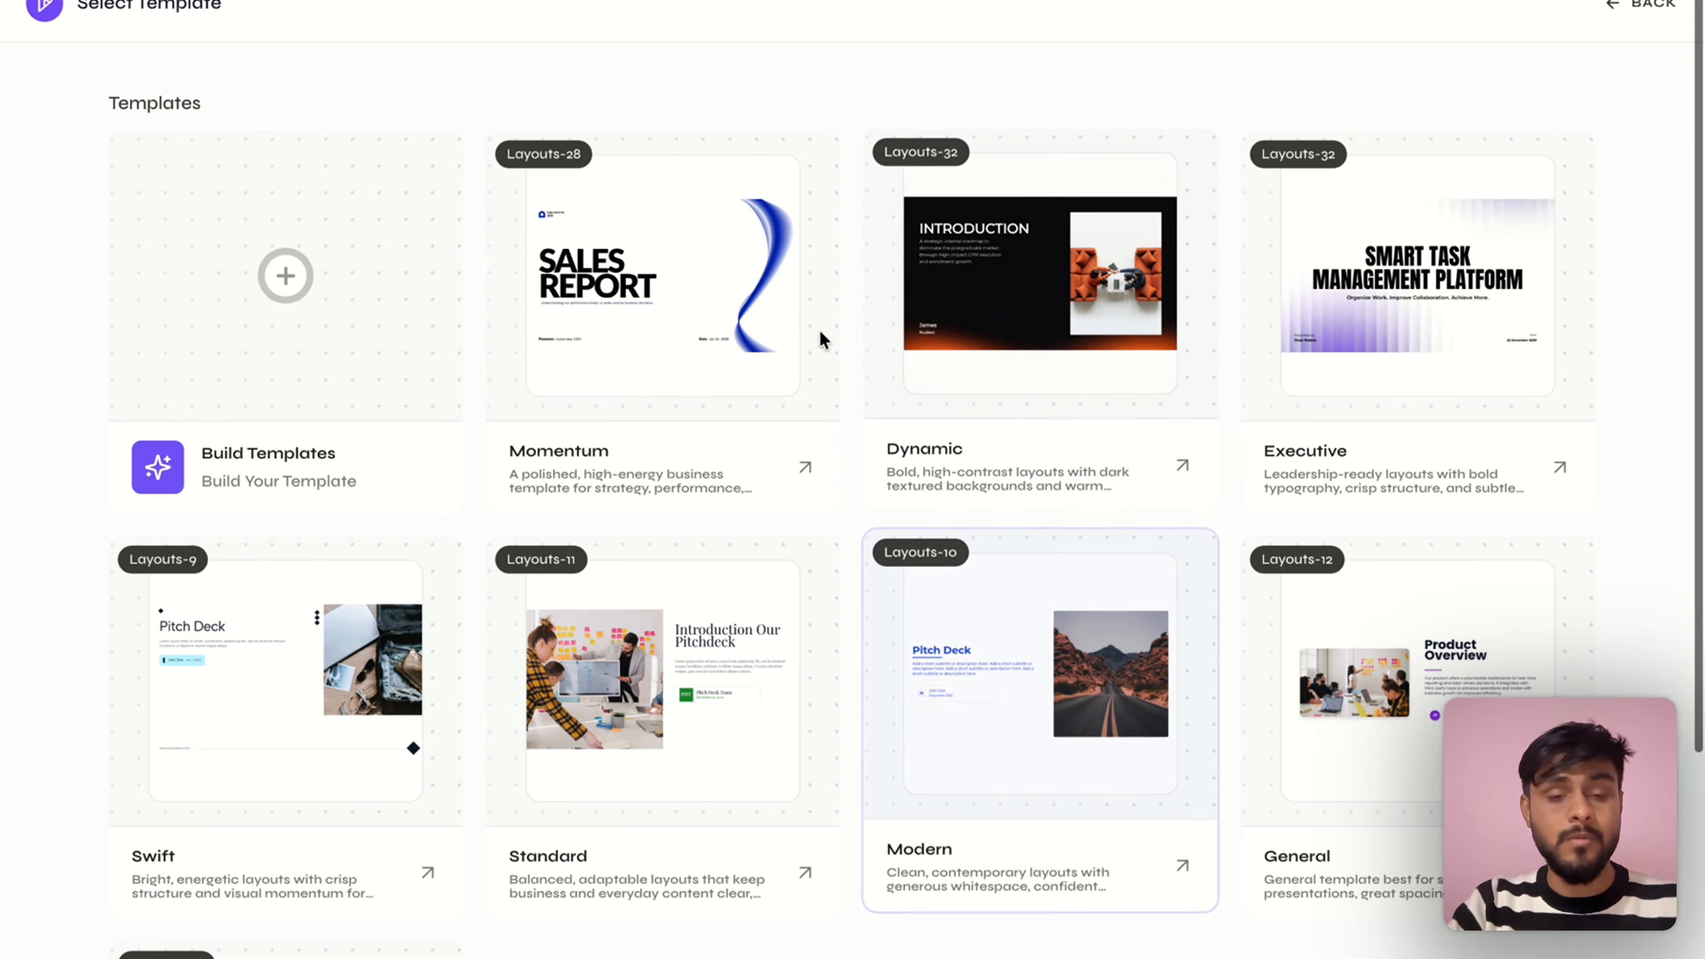
scroll(570, 739, down, 5)
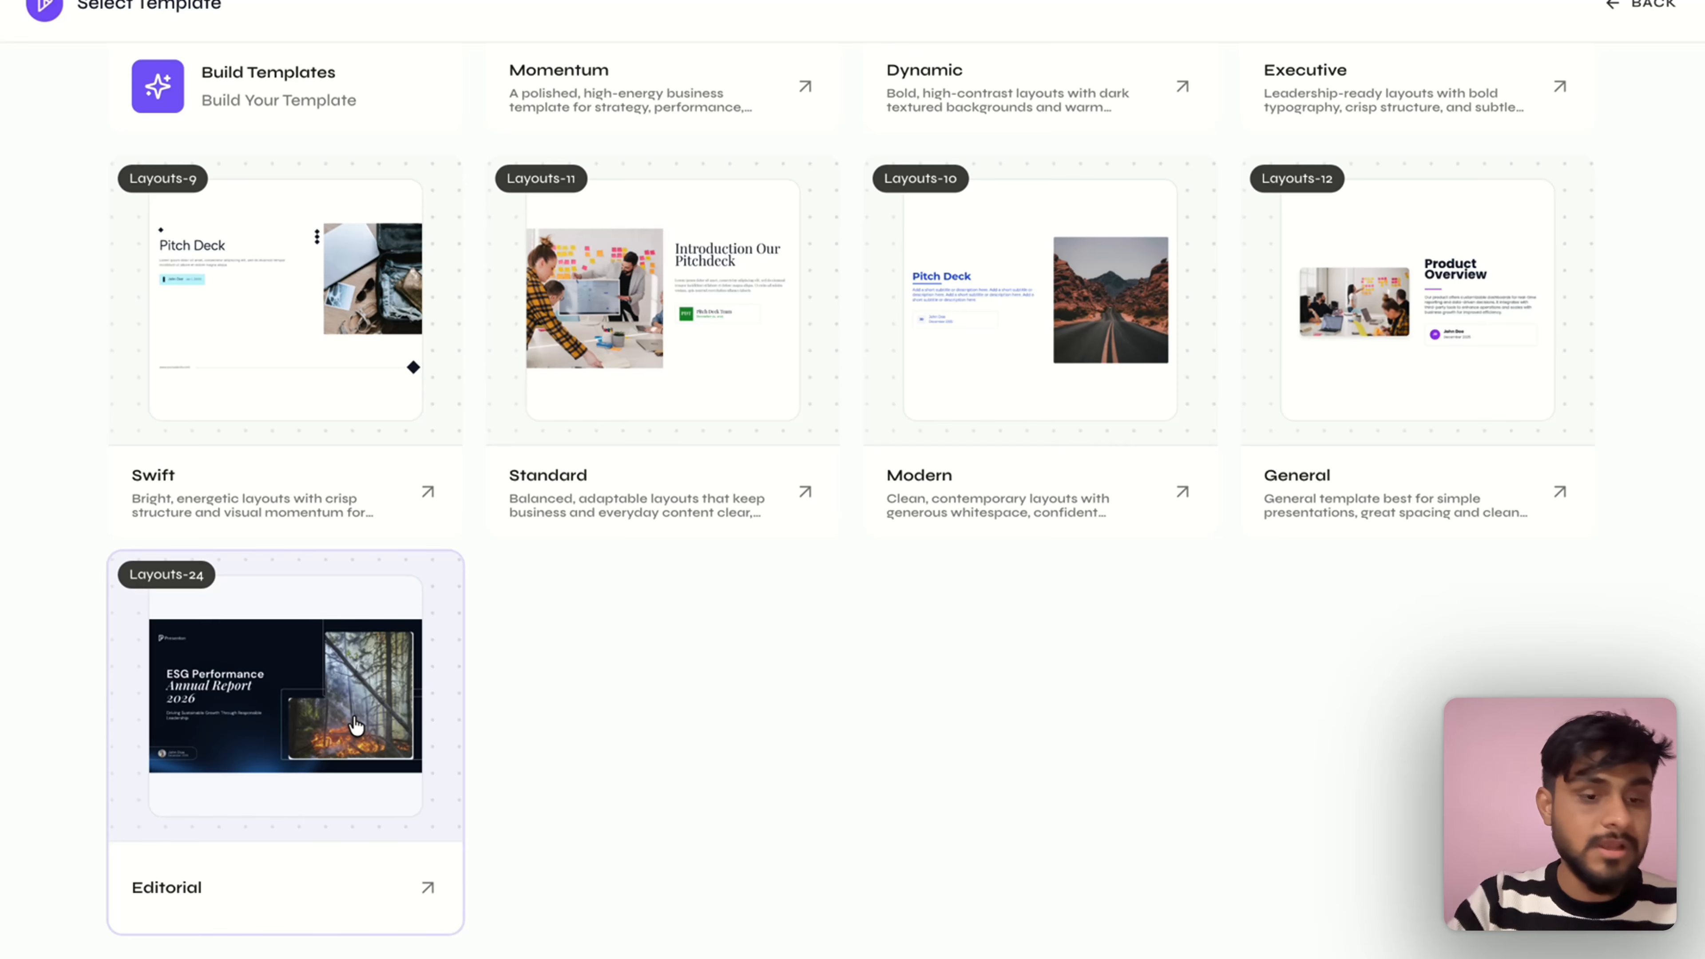
click(356, 726)
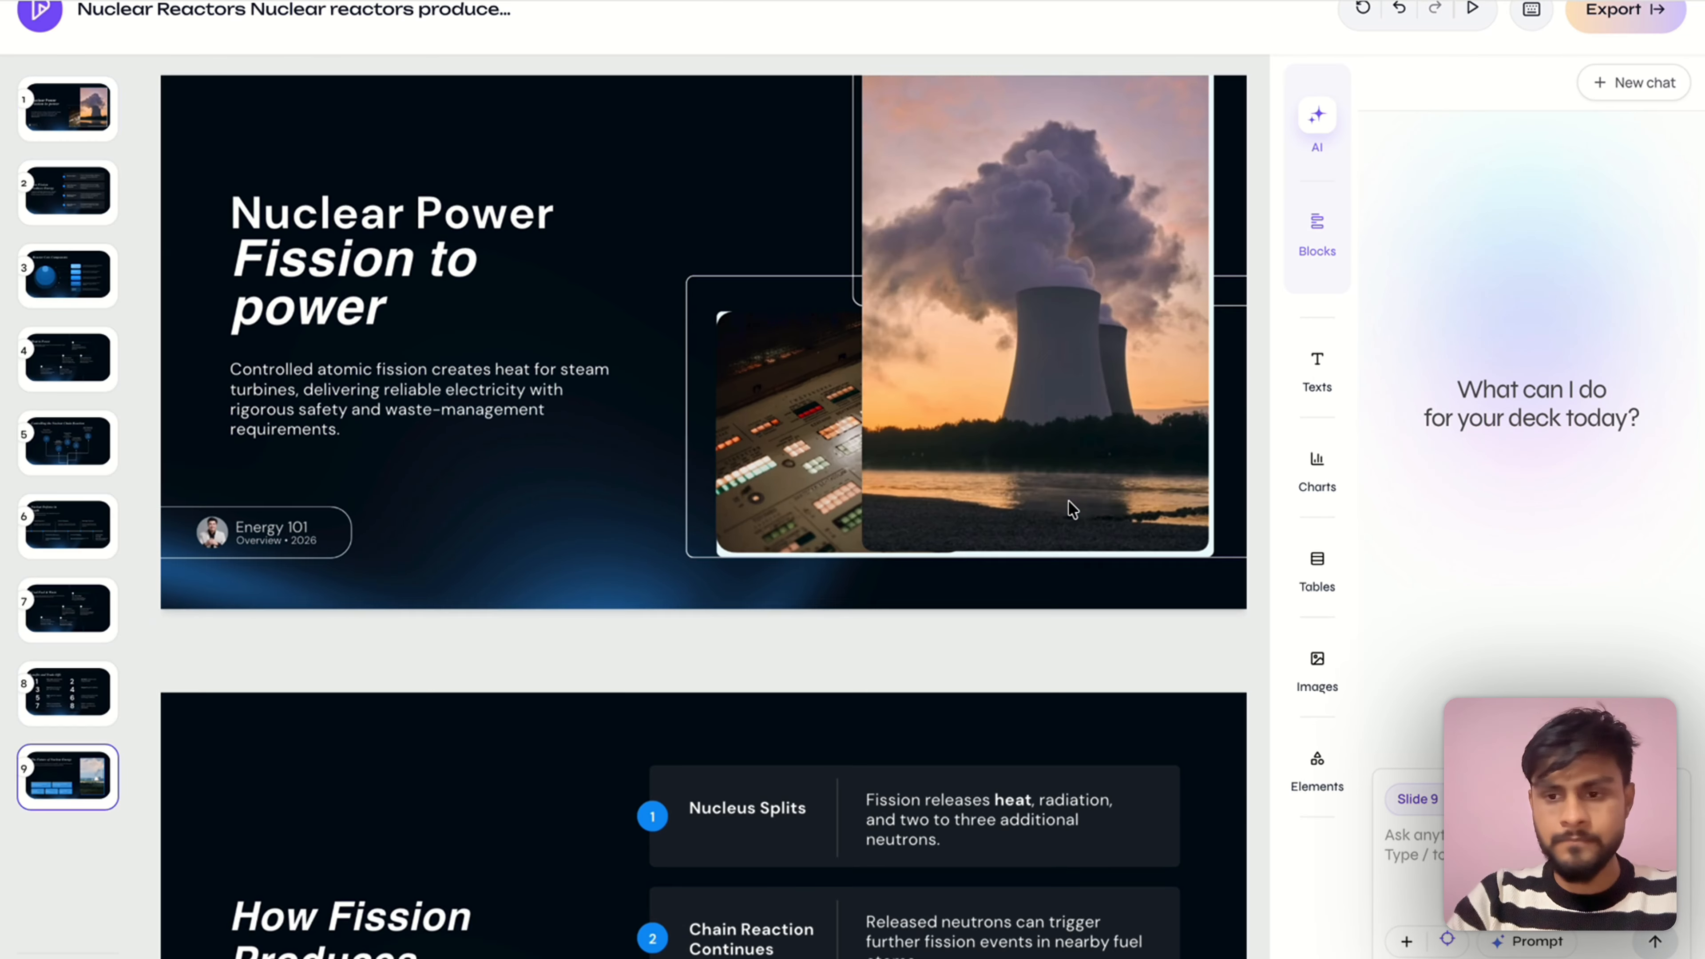
Look through the generated nuclear reactor slides and return to the title slide
scroll(1068, 500, down, 12)
scroll(1068, 500, down, 20)
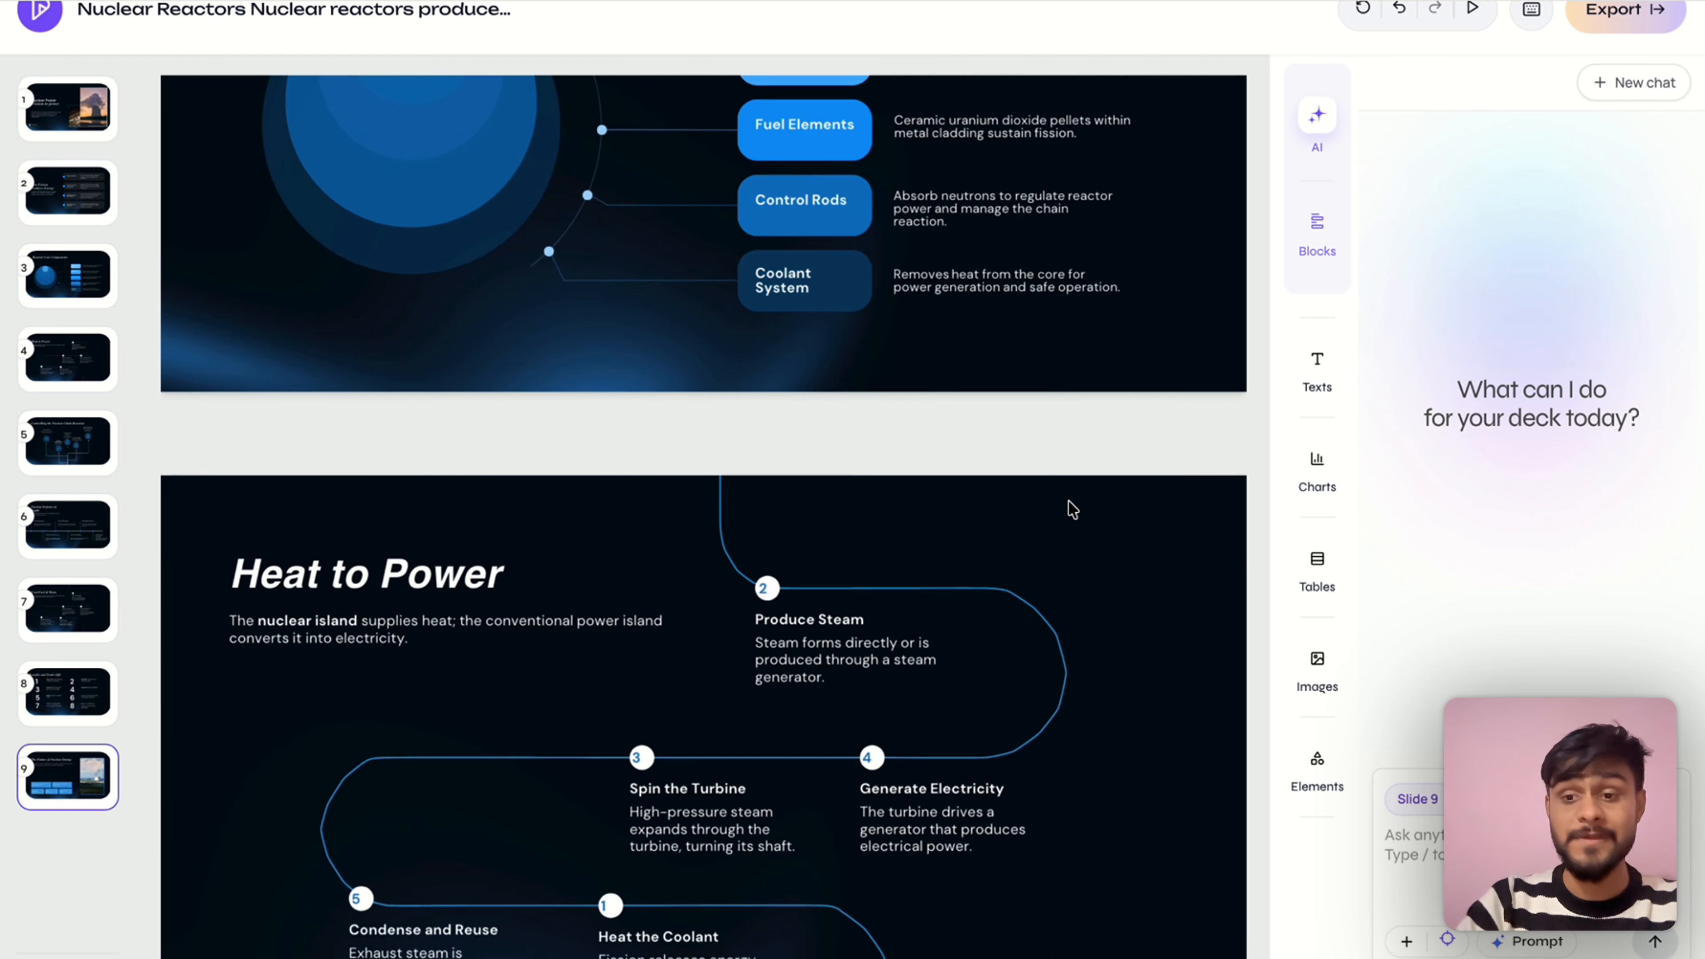
scroll(1068, 499, down, 20)
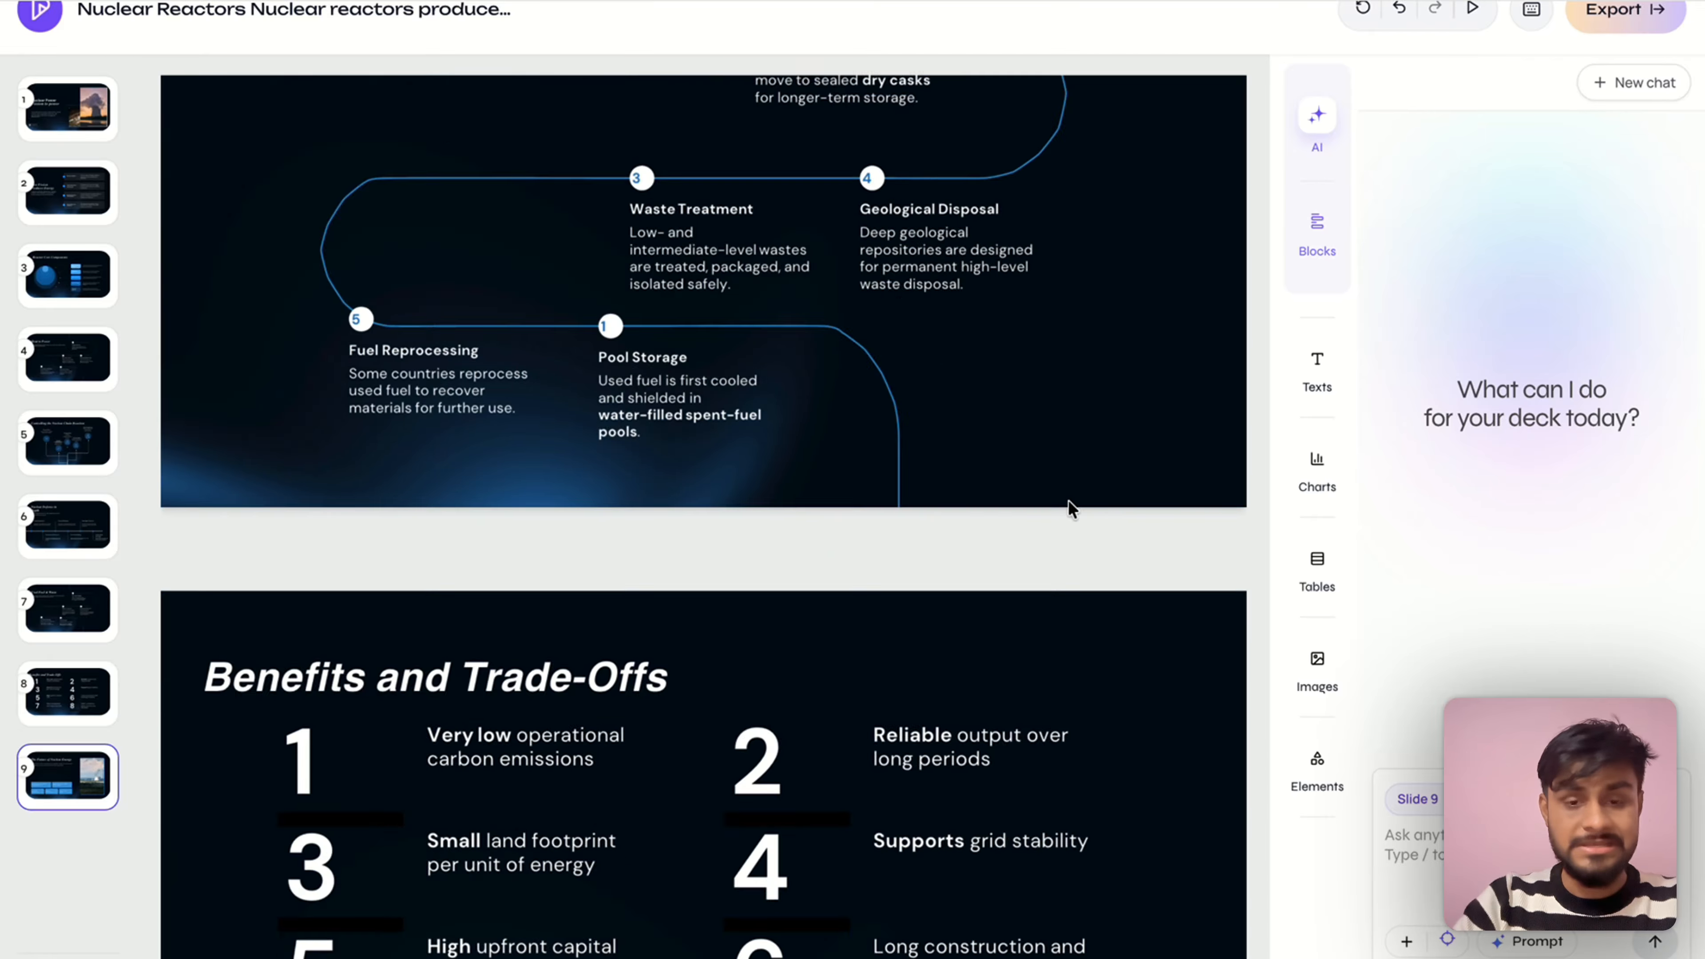
scroll(815, 571, up, 20)
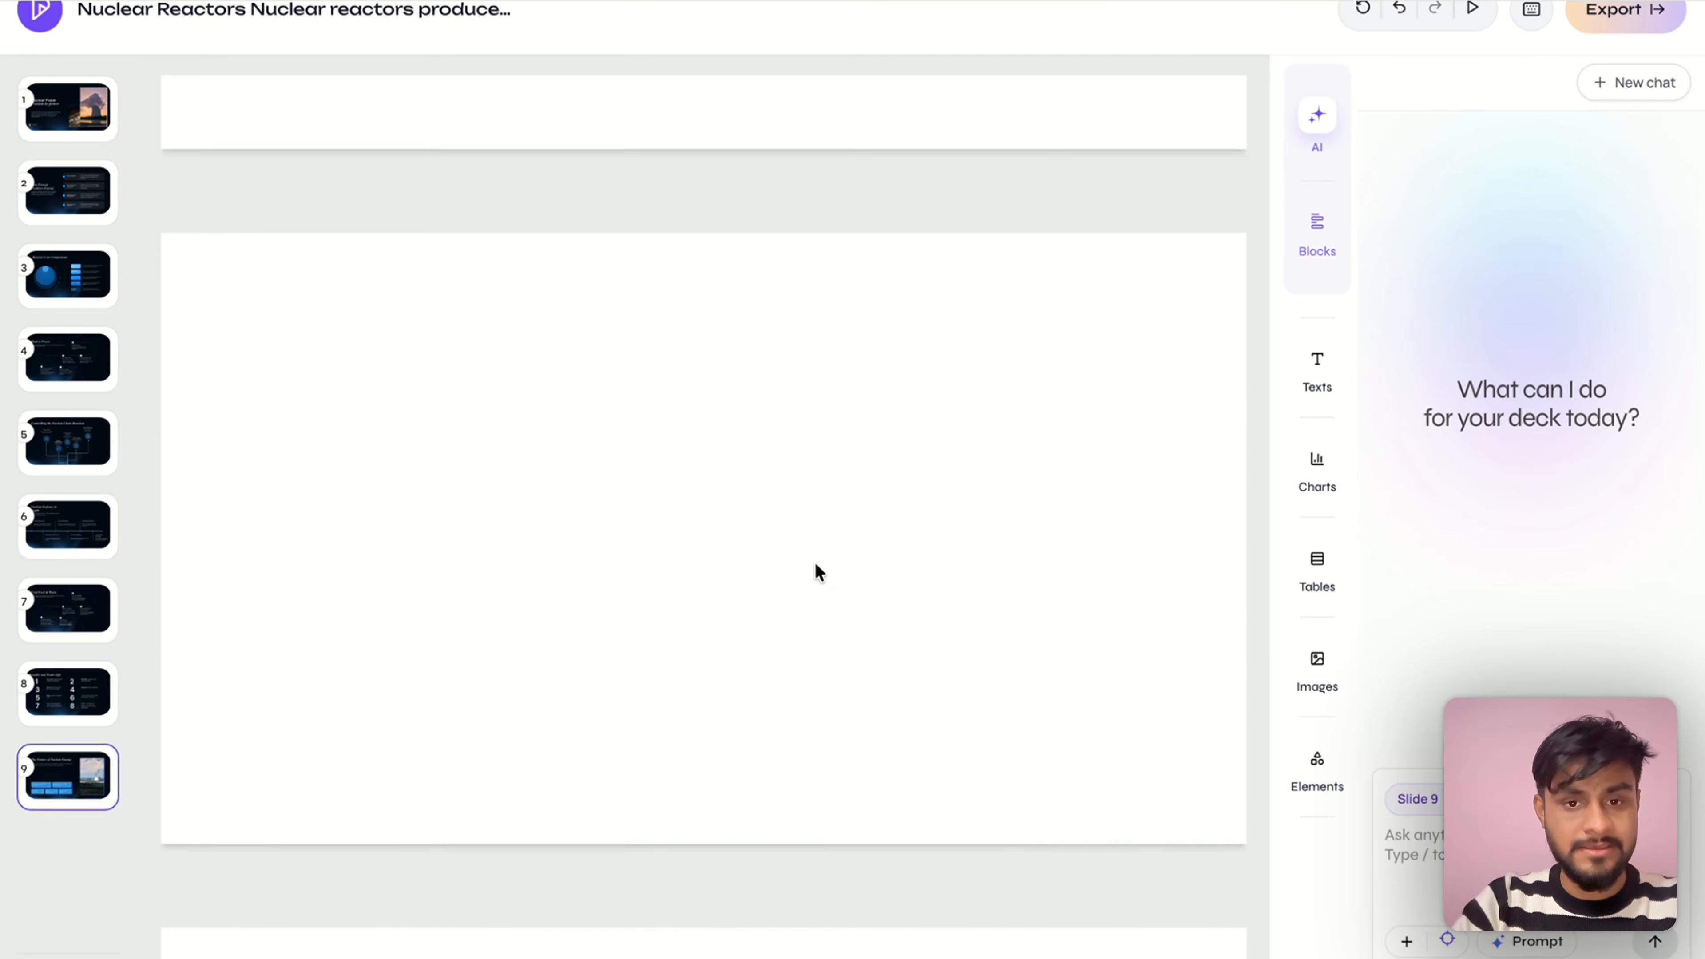
scroll(814, 571, down, 15)
scroll(662, 567, up, 20)
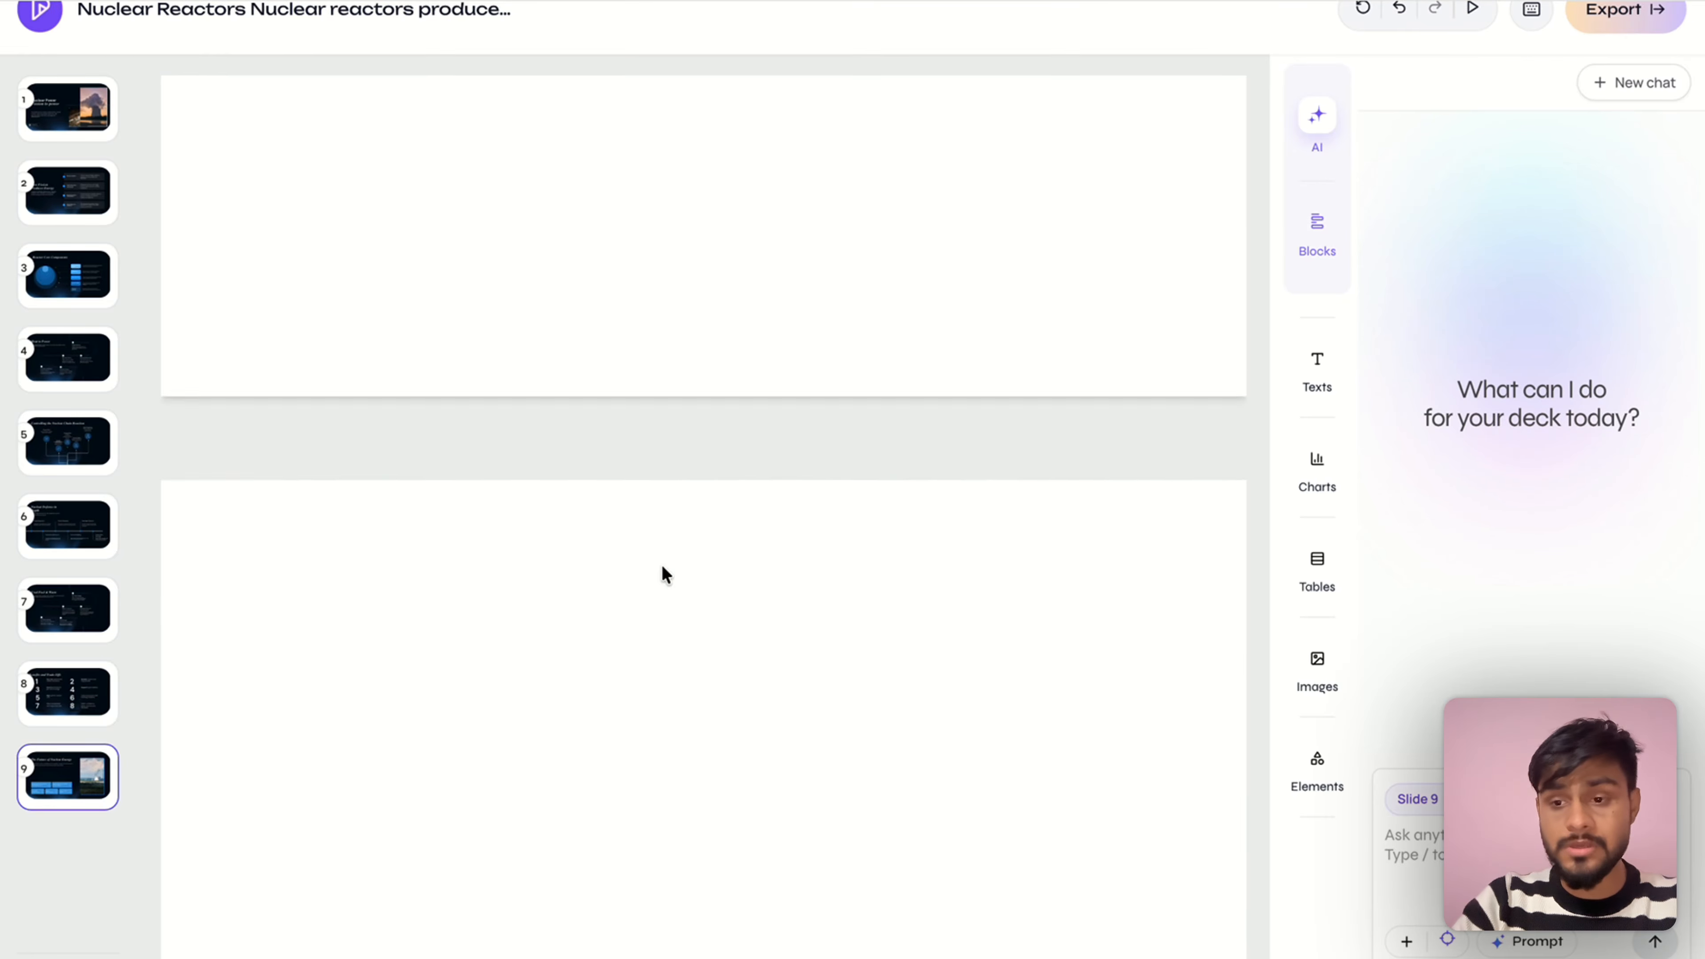
scroll(663, 573, up, 5)
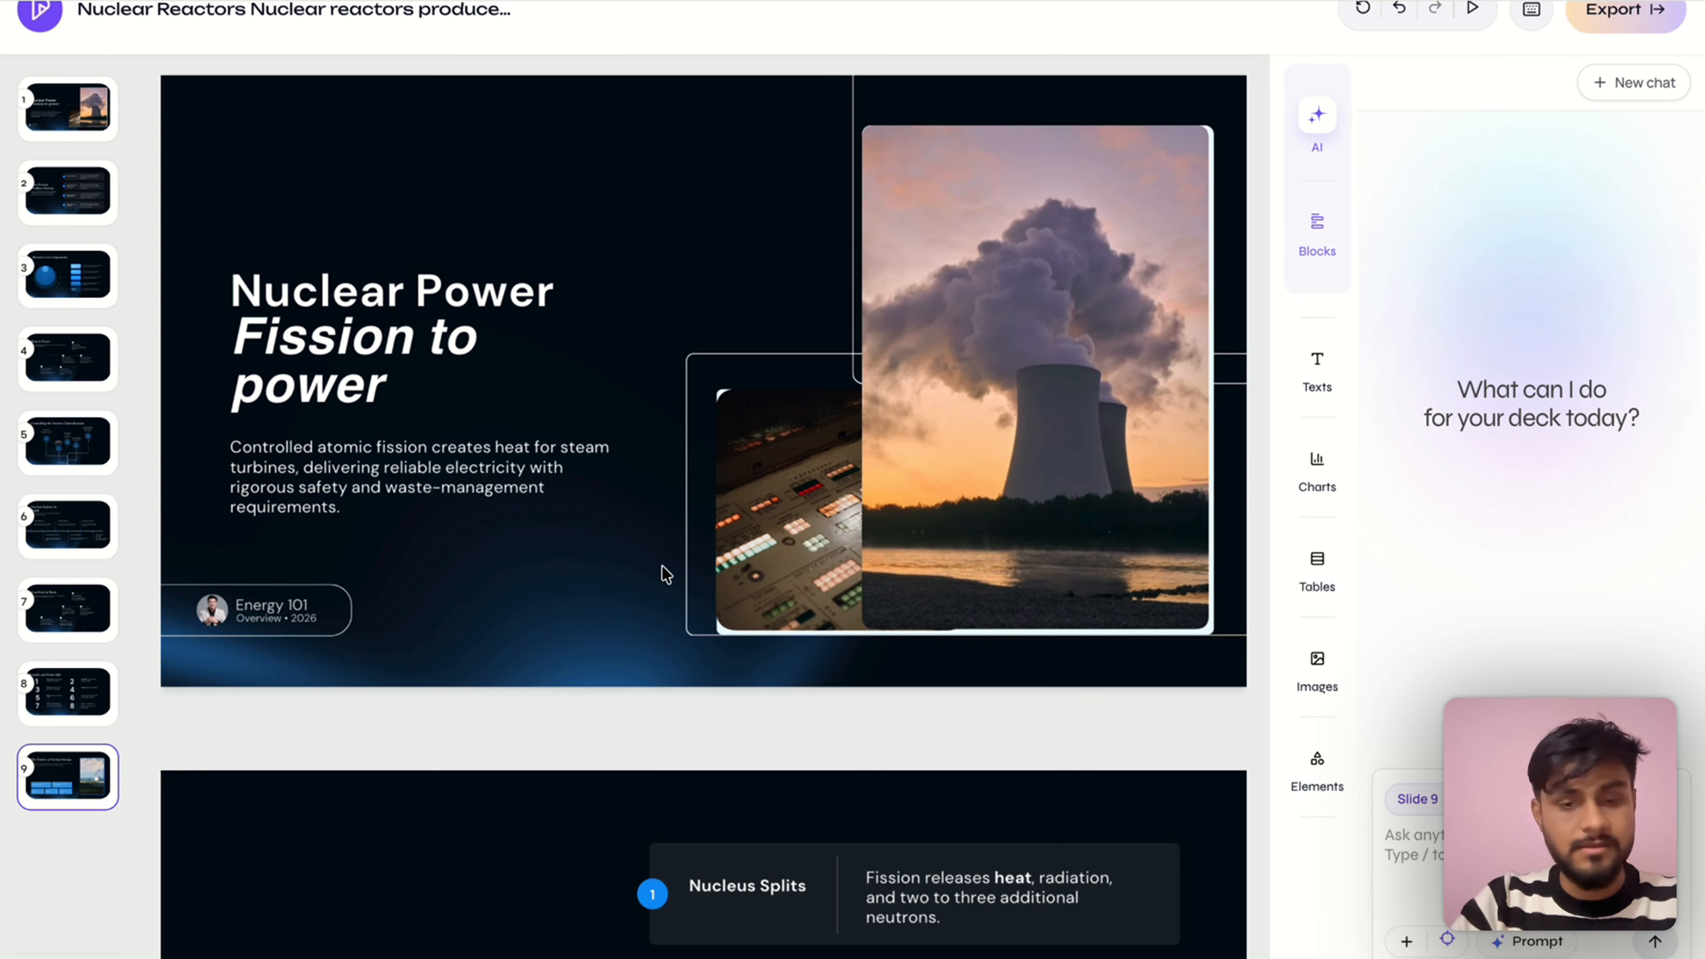
On slide 2, ungroup the heading from its description and widen the heading so that it fits on two lines
scroll(663, 565, down, 5)
click(449, 598)
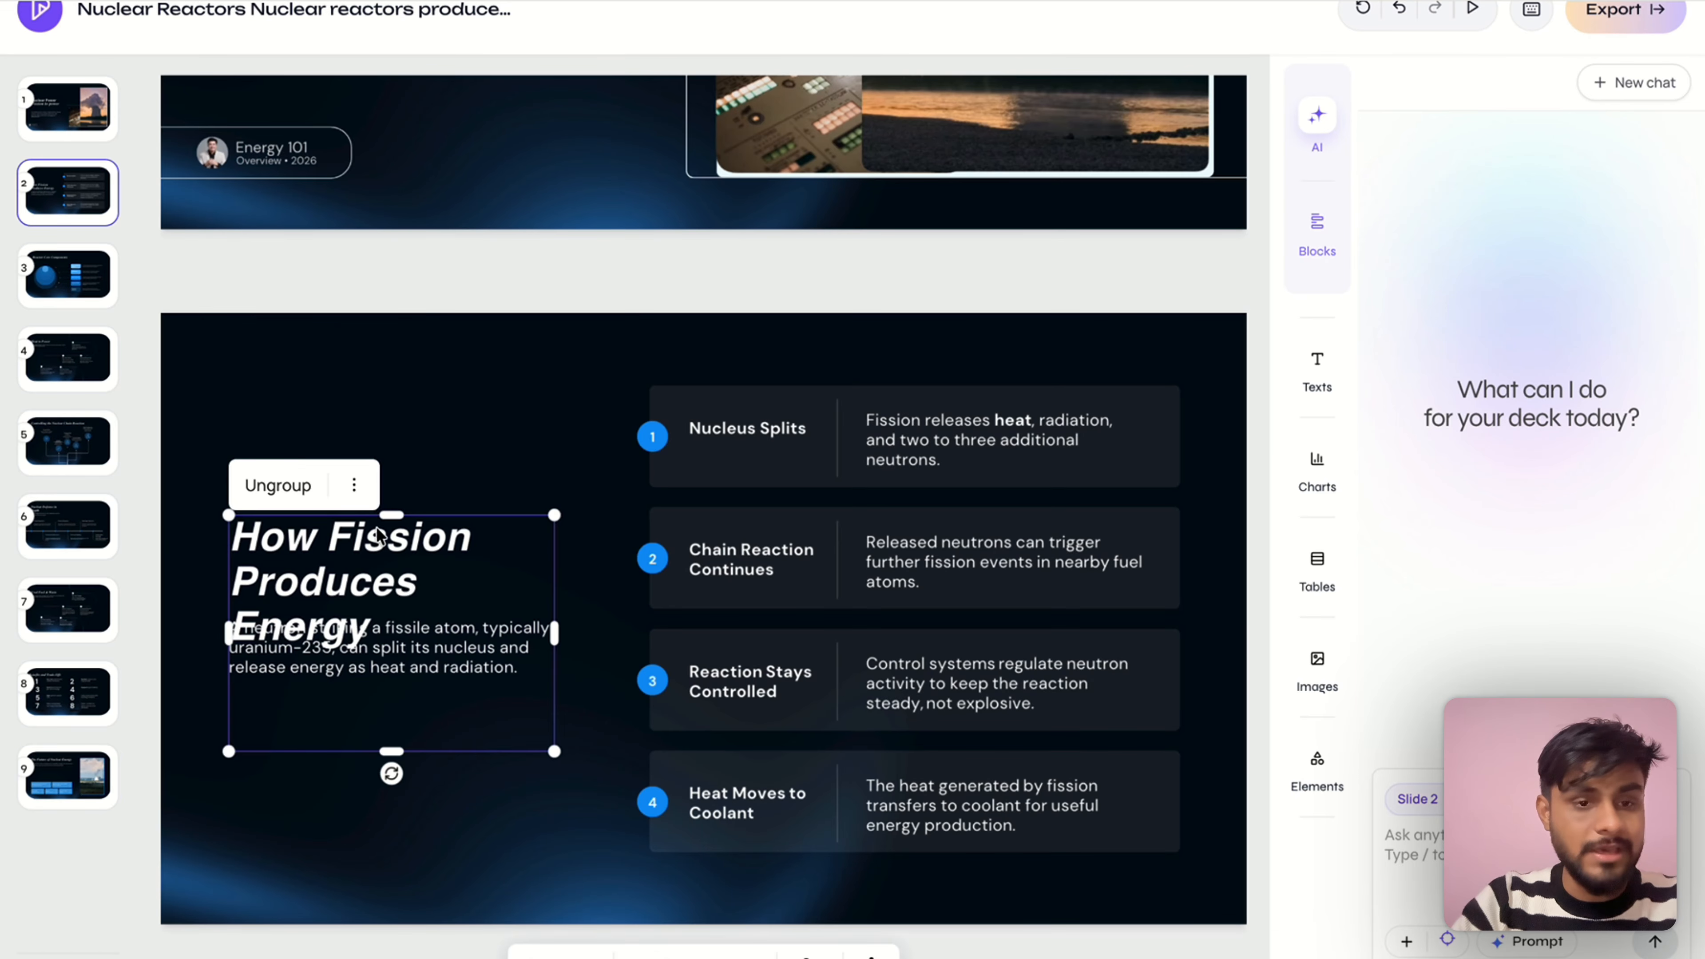
click(270, 485)
click(310, 546)
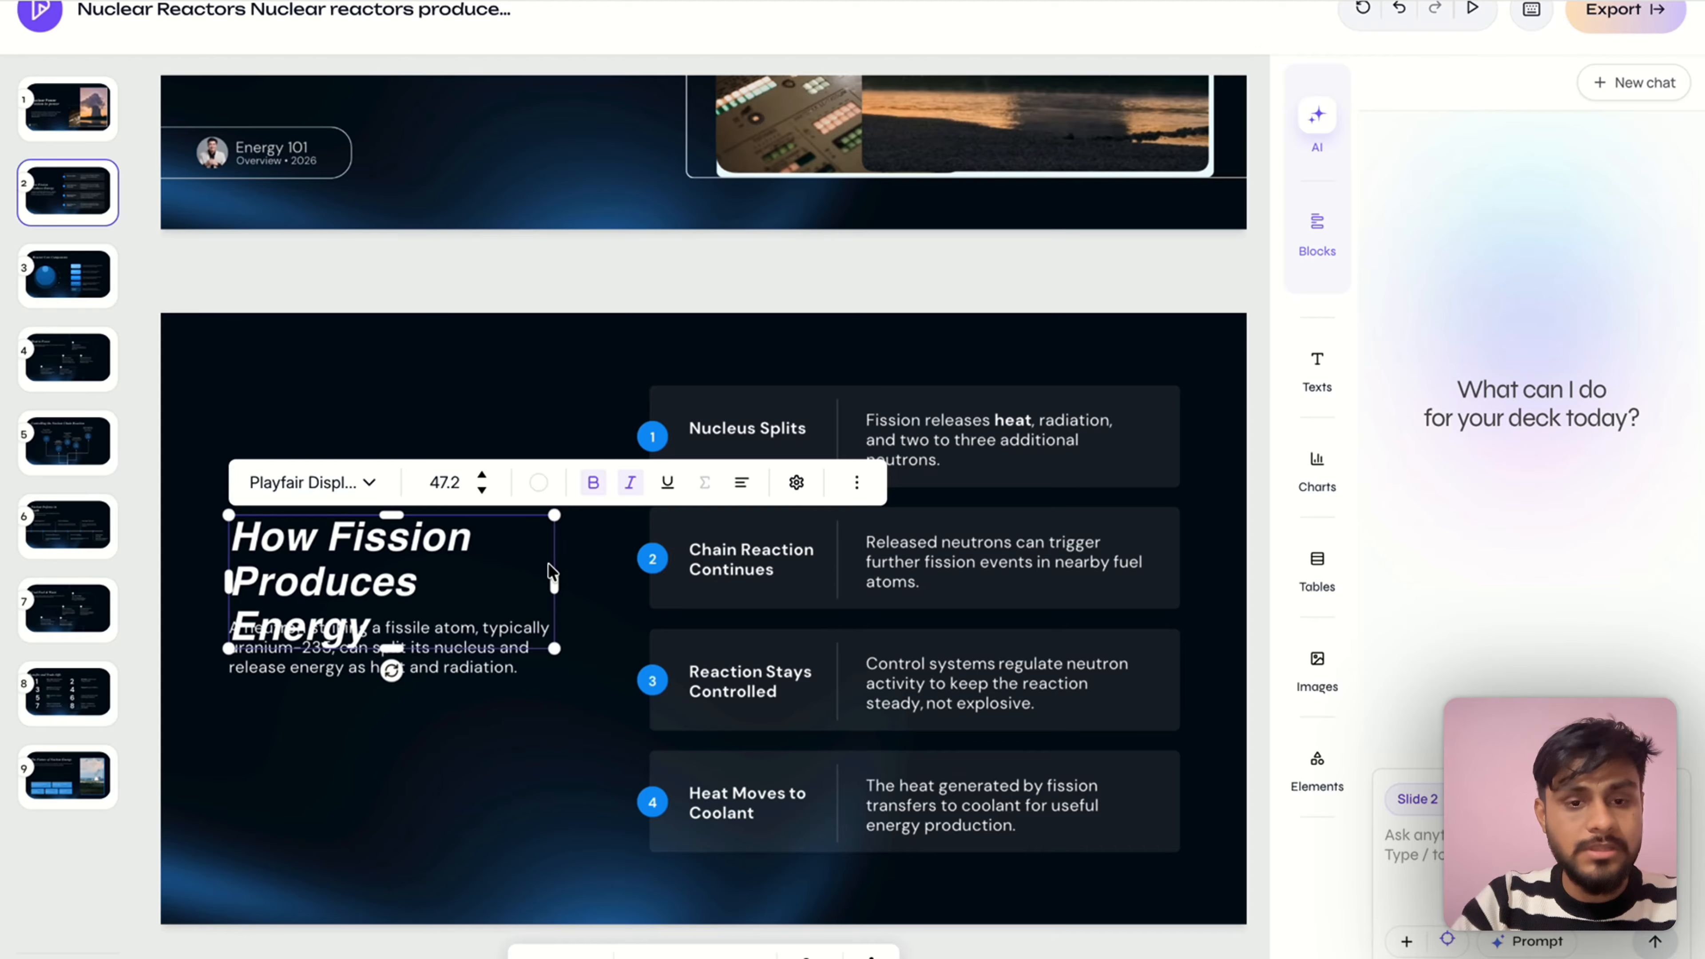
drag(554, 578, 602, 579)
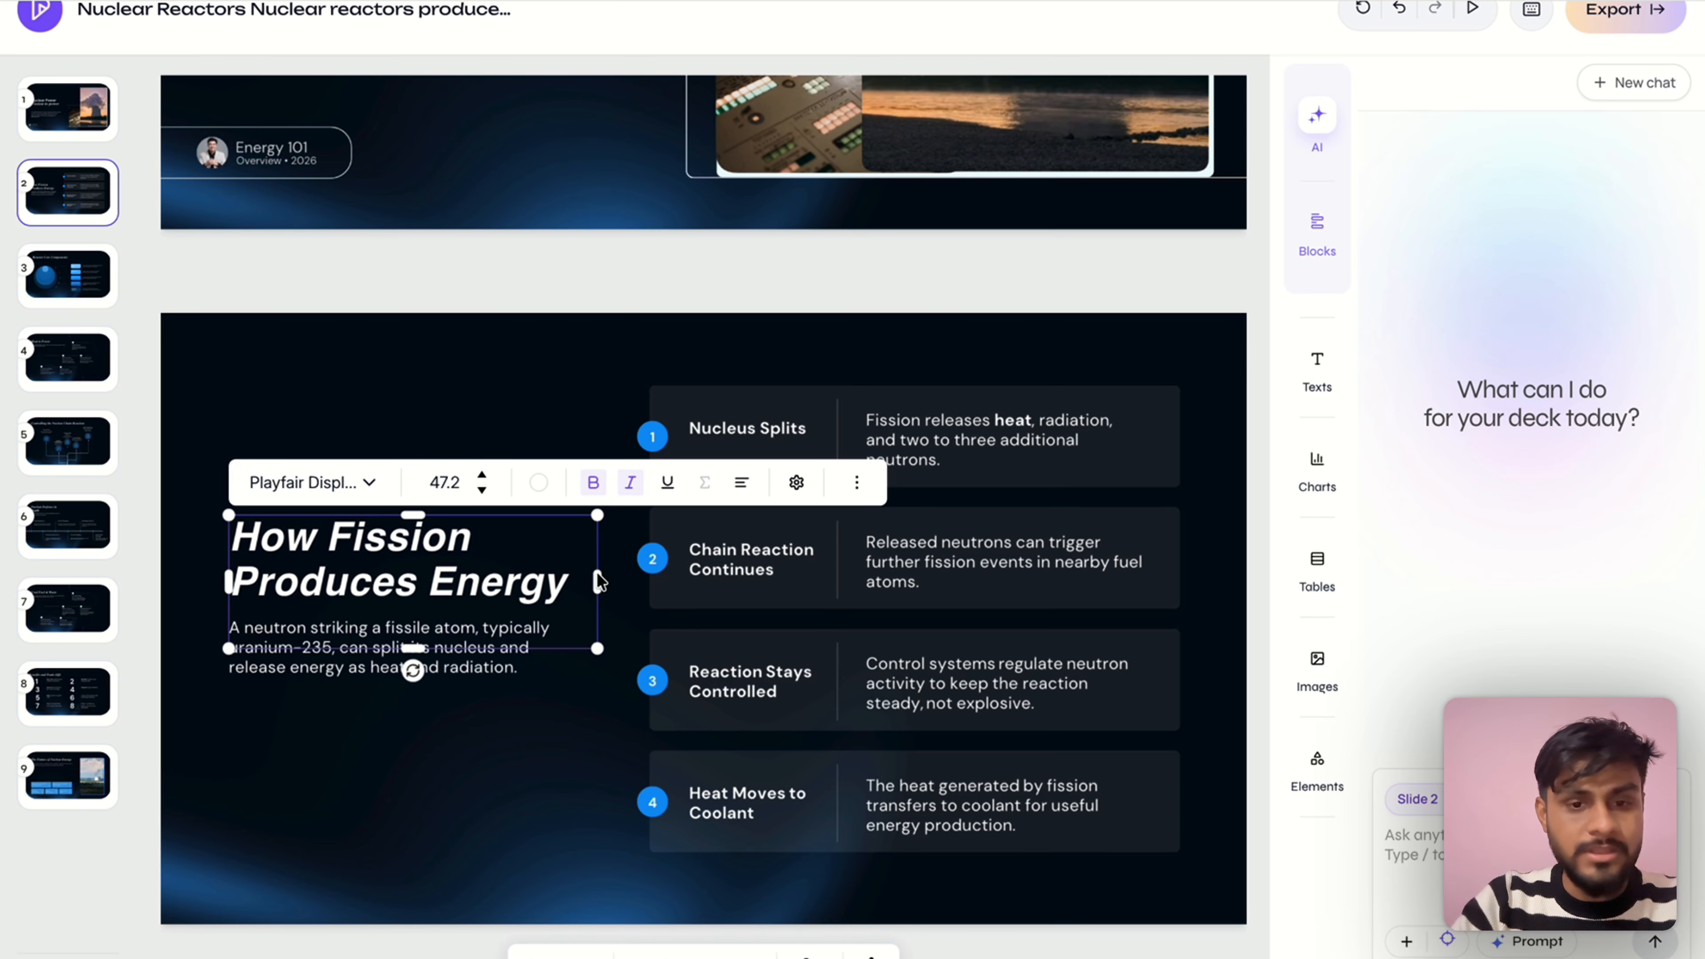
click(550, 742)
click(148, 468)
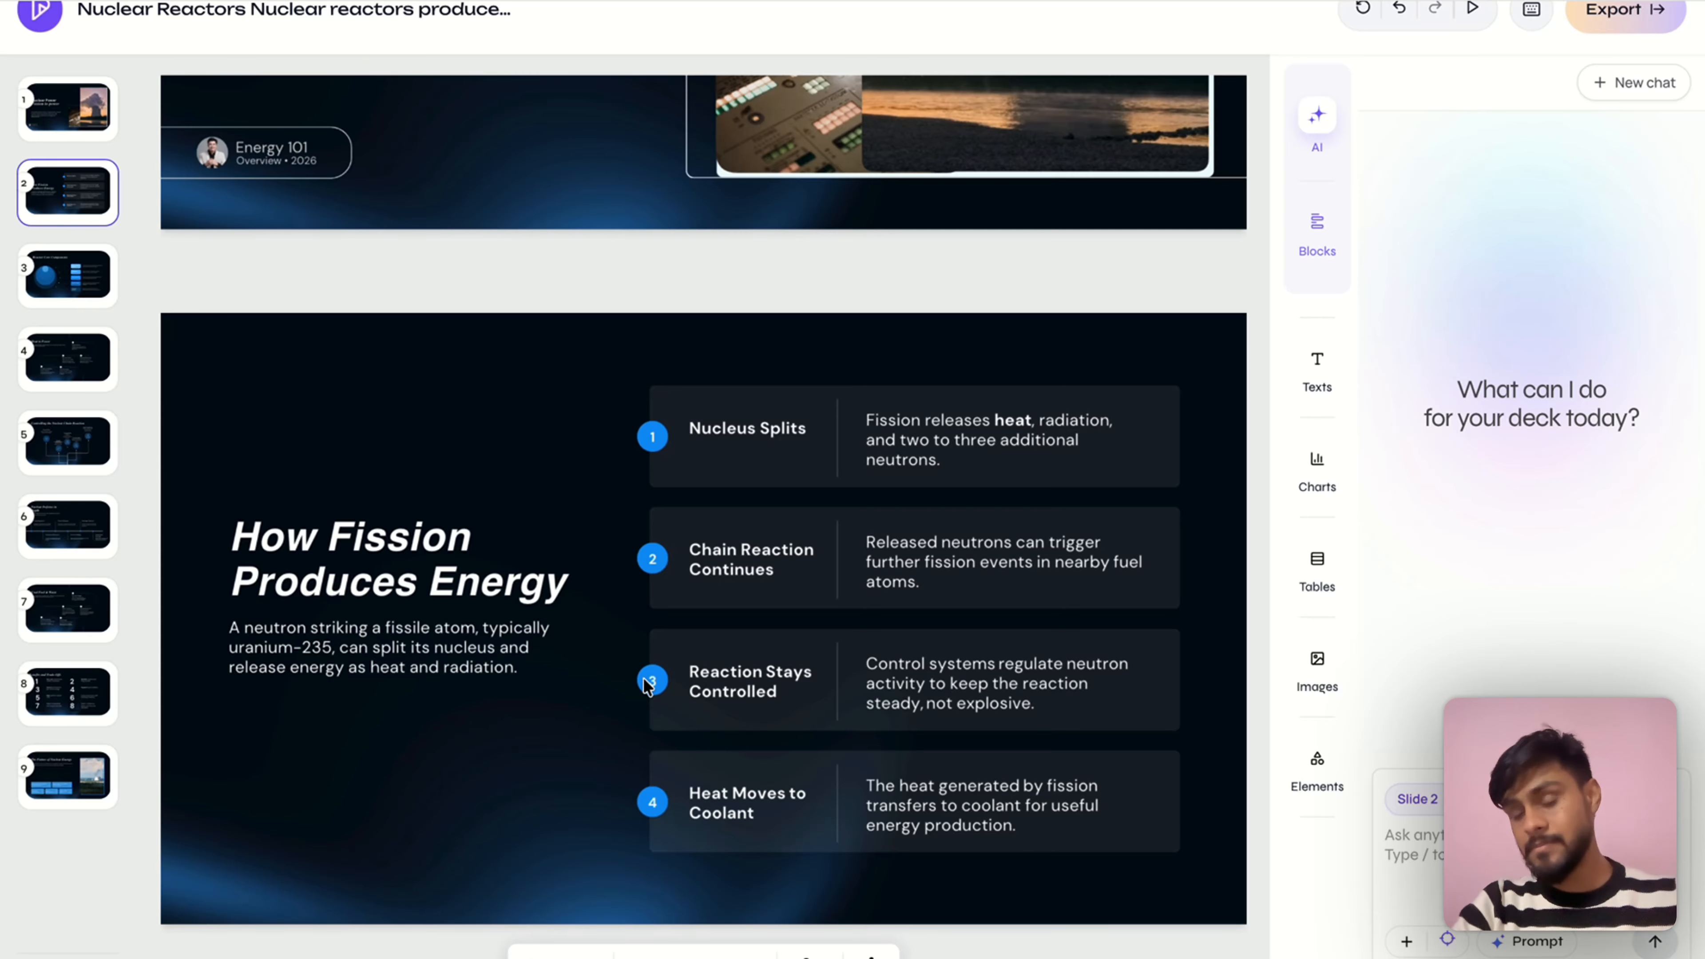
Move the "How Fission Produces Energy" heading slightly up, away from the description below it
click(388, 588)
mouse_move(403, 575)
mouse_down()
mouse_move(405, 557)
mouse_move(401, 574)
mouse_up()
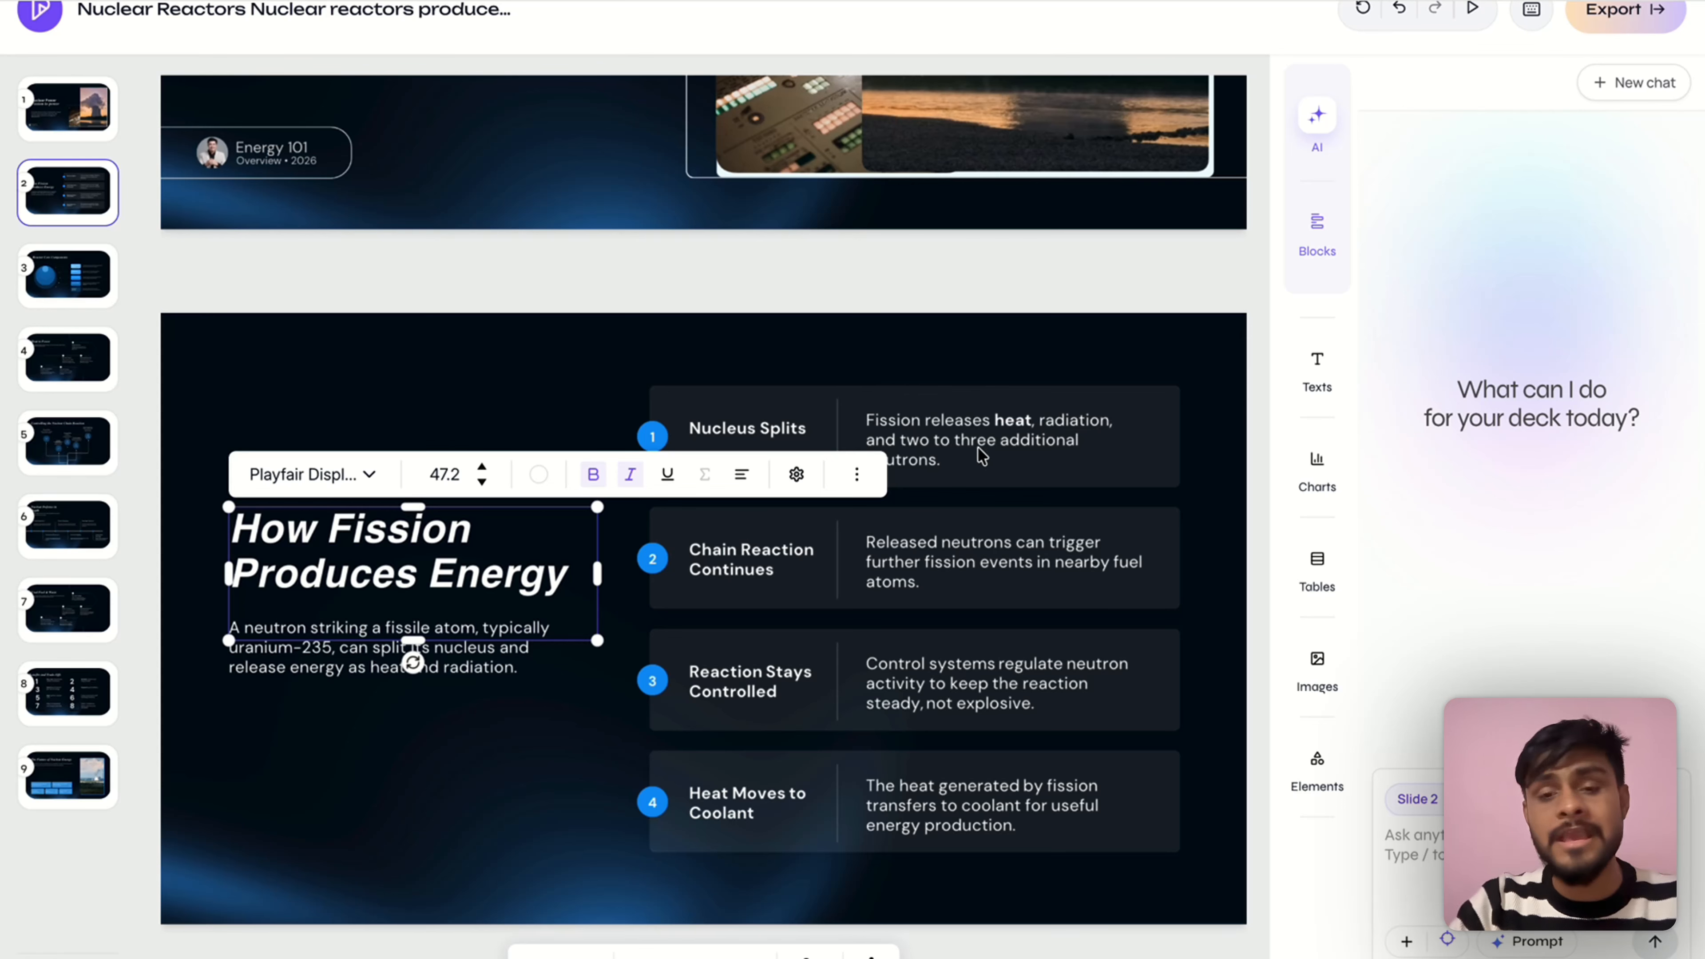
click(1015, 374)
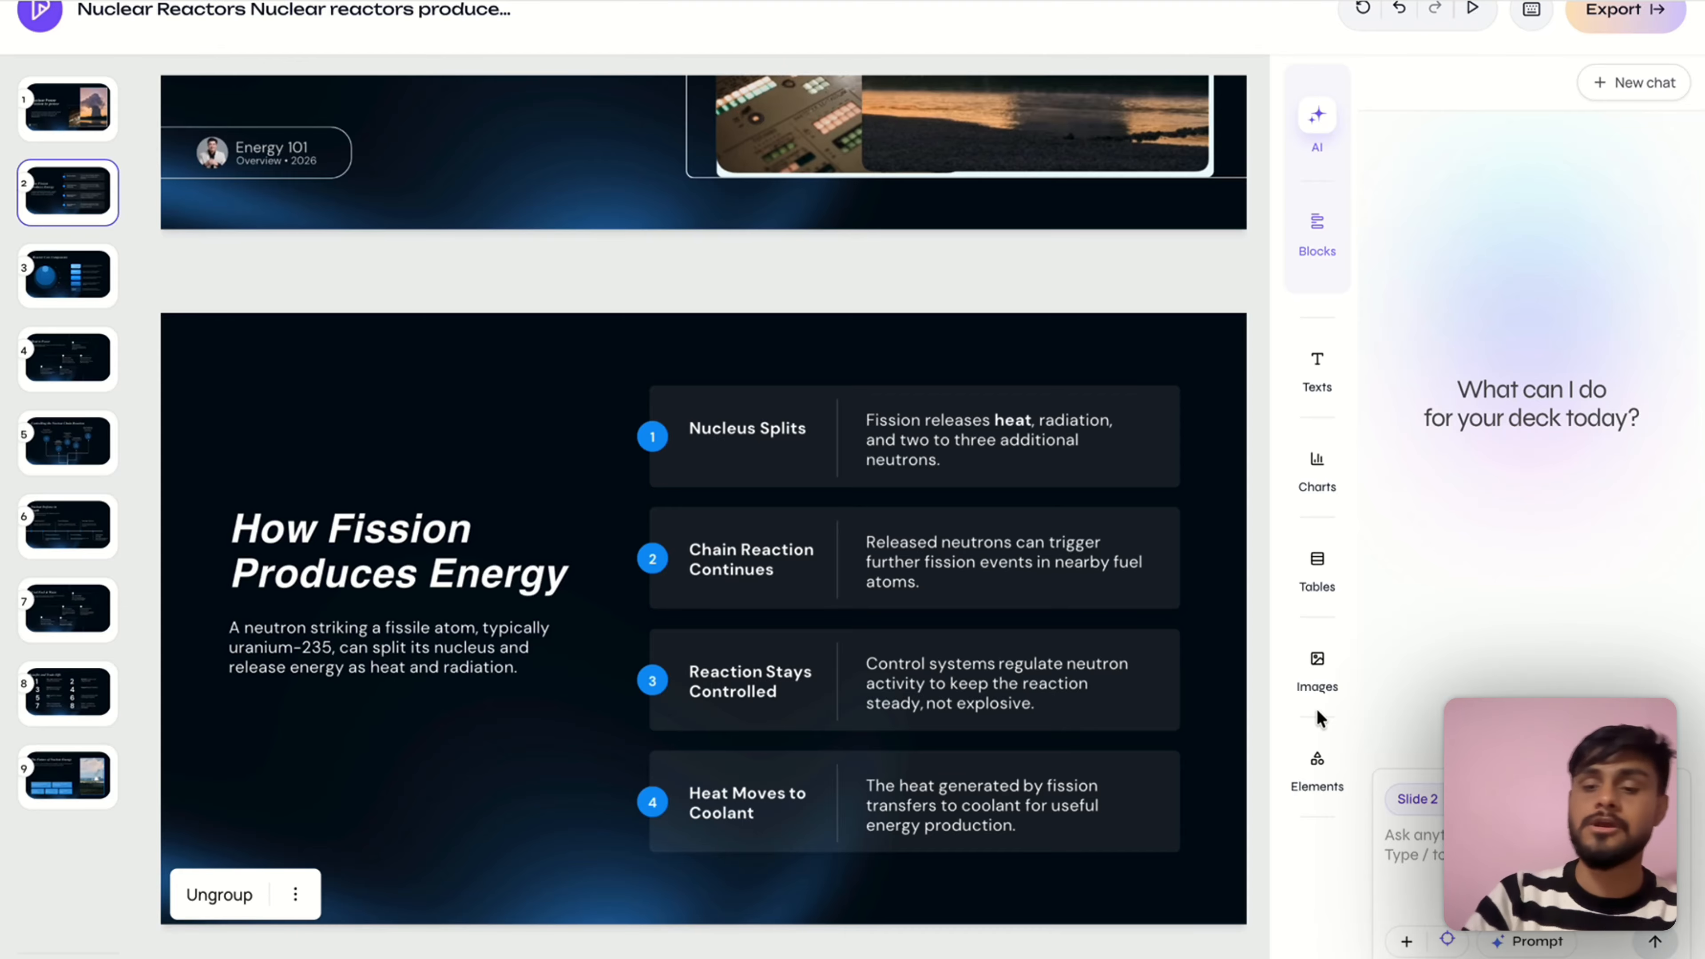
Look through the remaining slides down to the last one and open the library of content blocks
scroll(876, 674, down, 15)
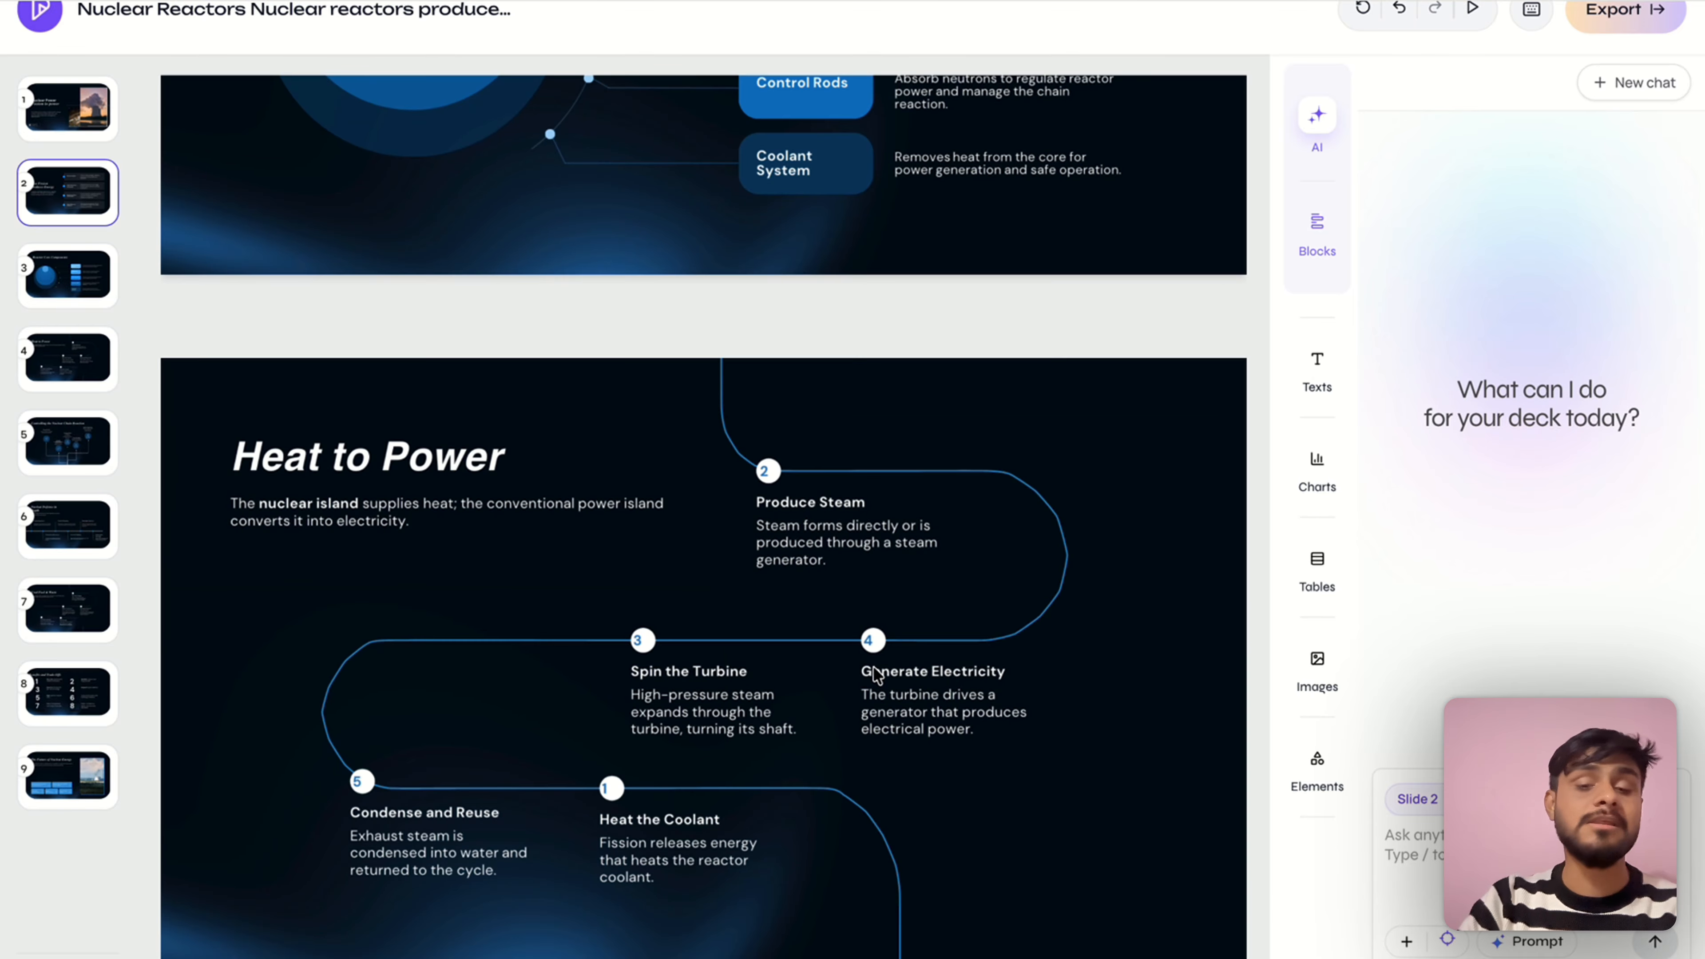
scroll(880, 645, down, 20)
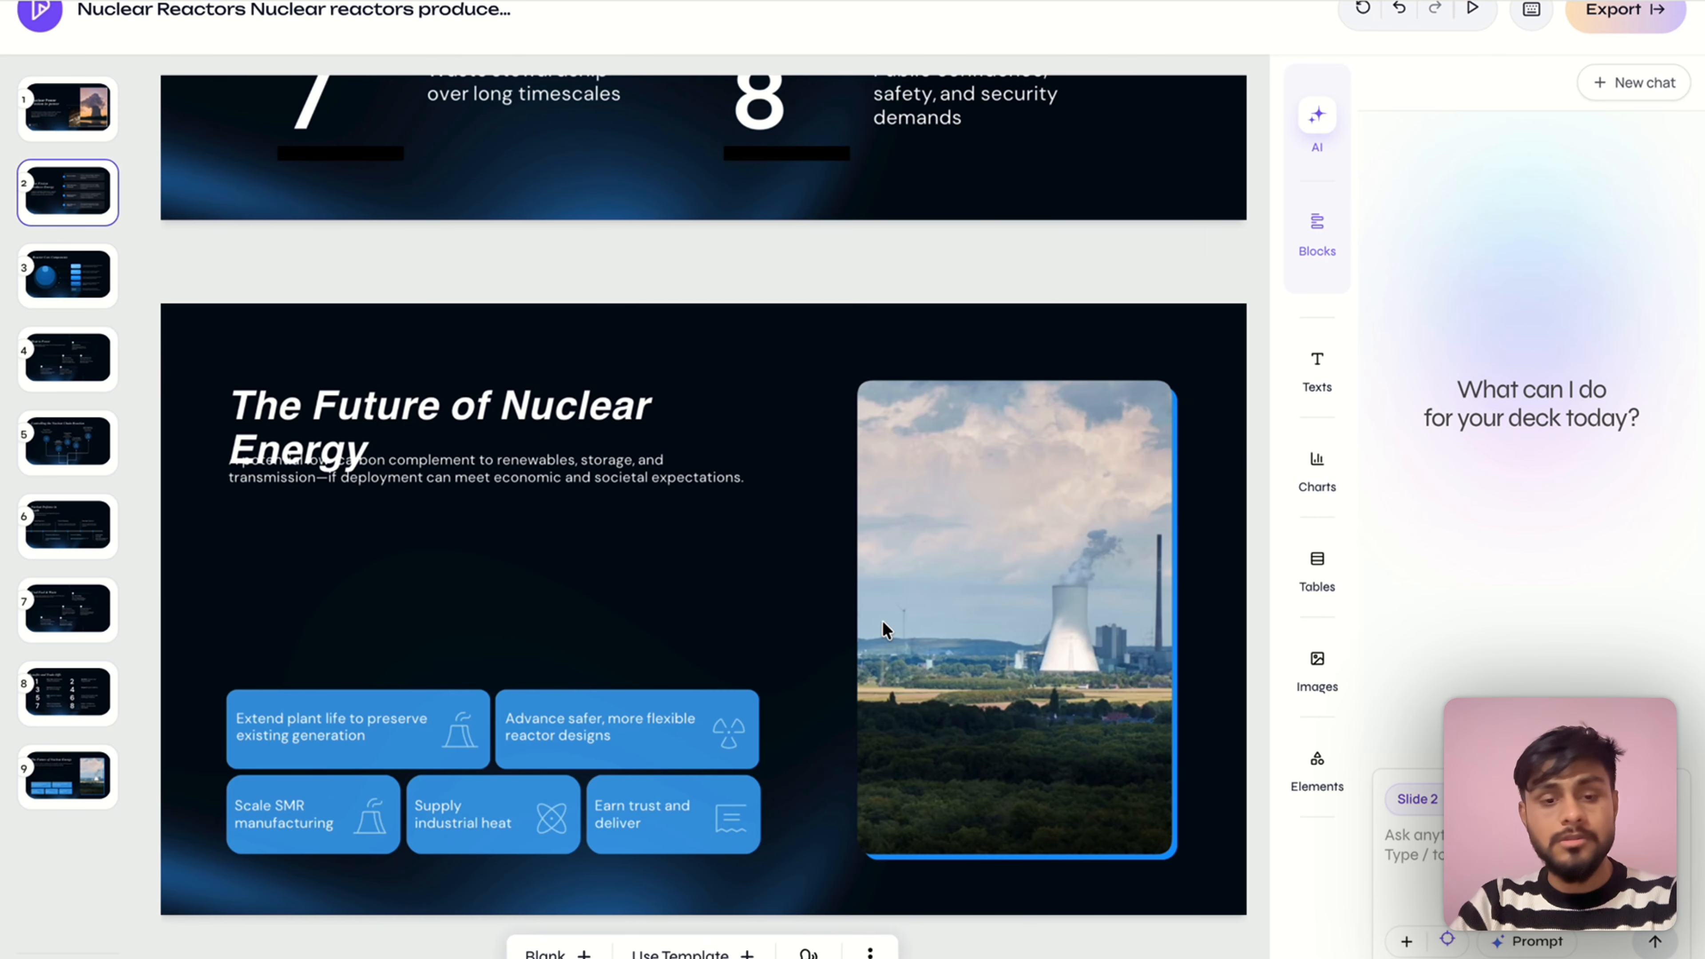
scroll(935, 564, up, 20)
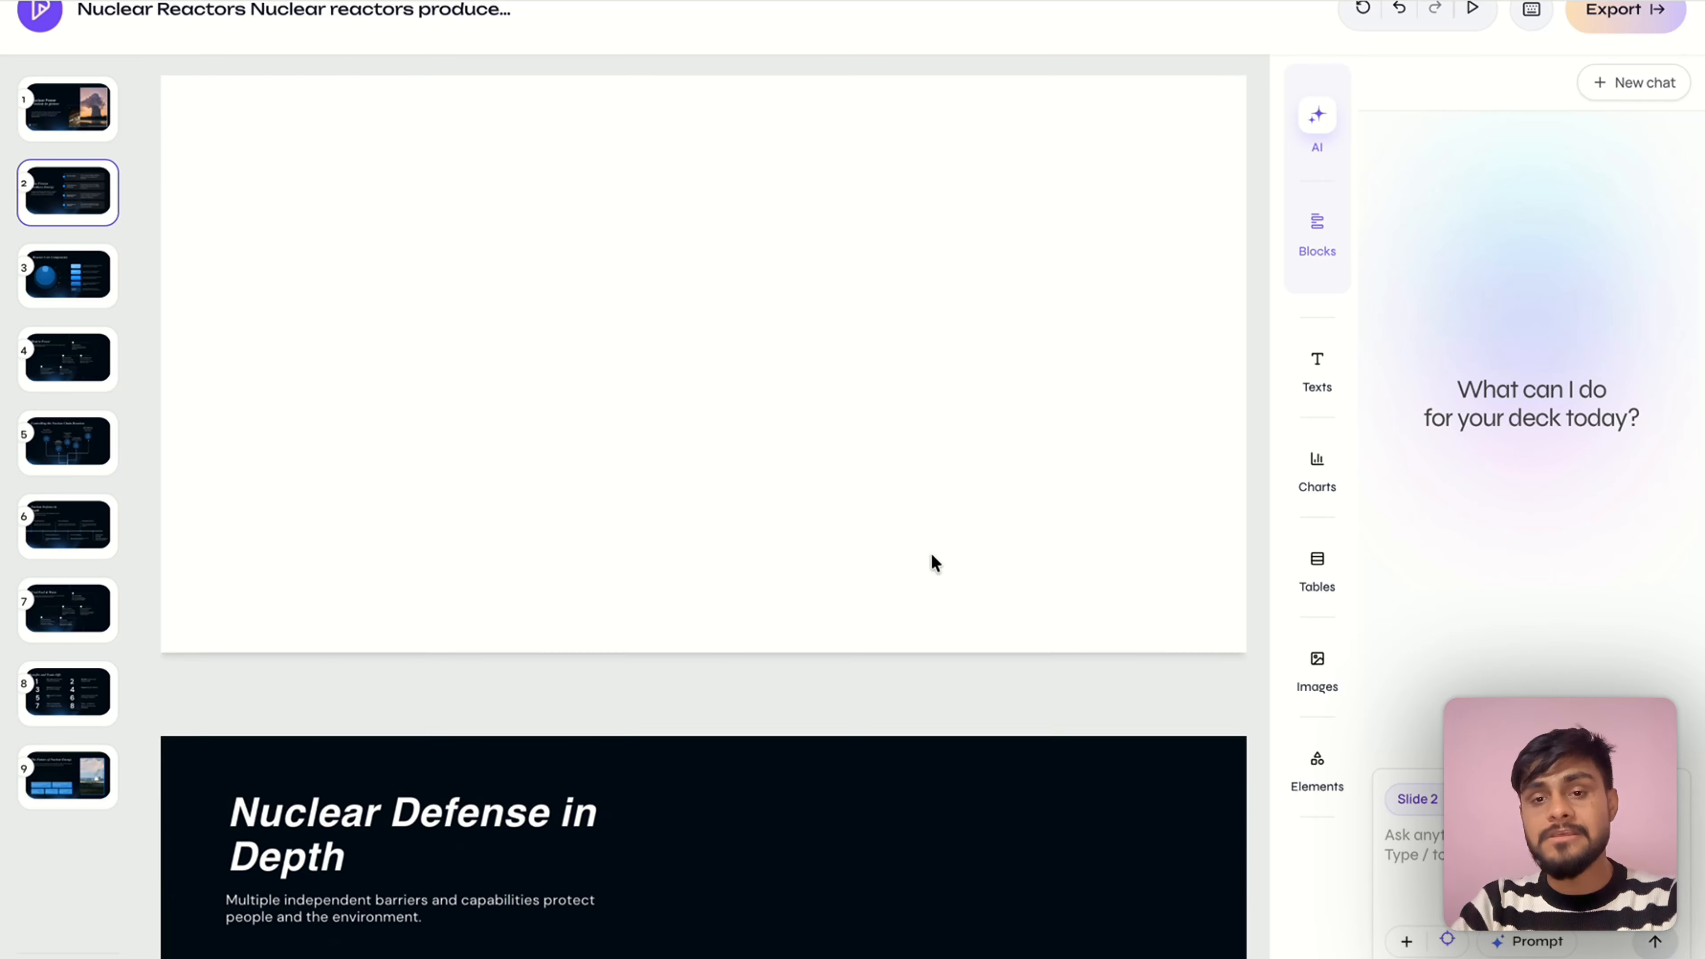
scroll(933, 470, down, 15)
scroll(932, 450, up, 15)
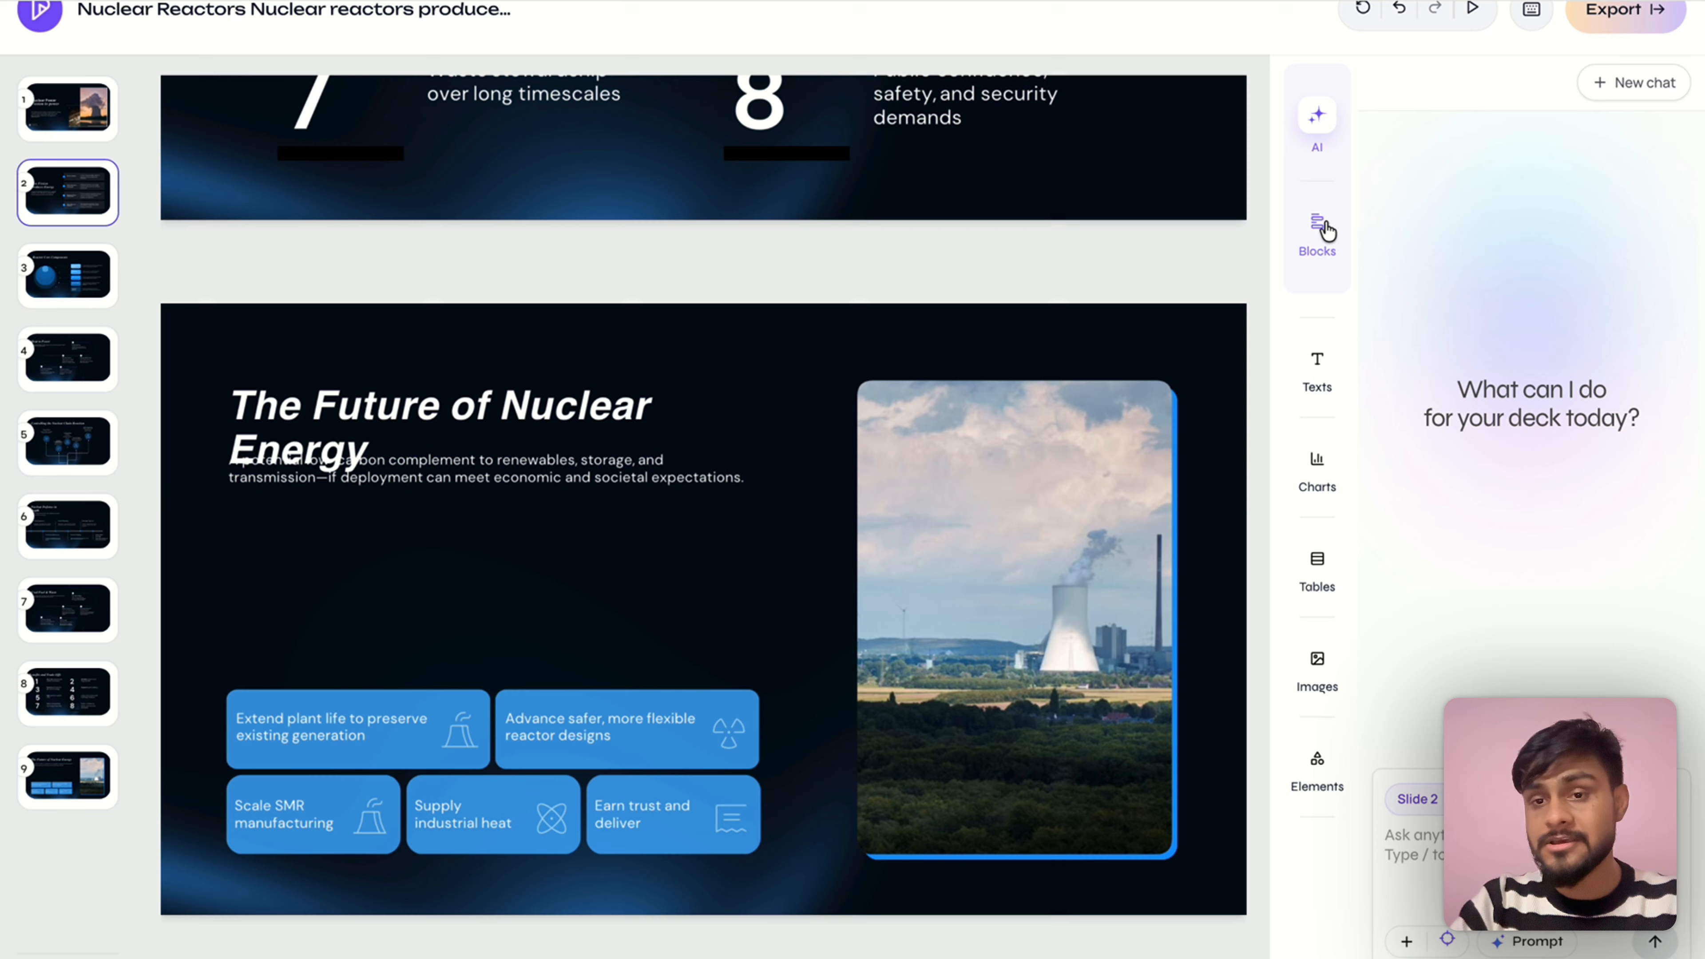
click(1318, 229)
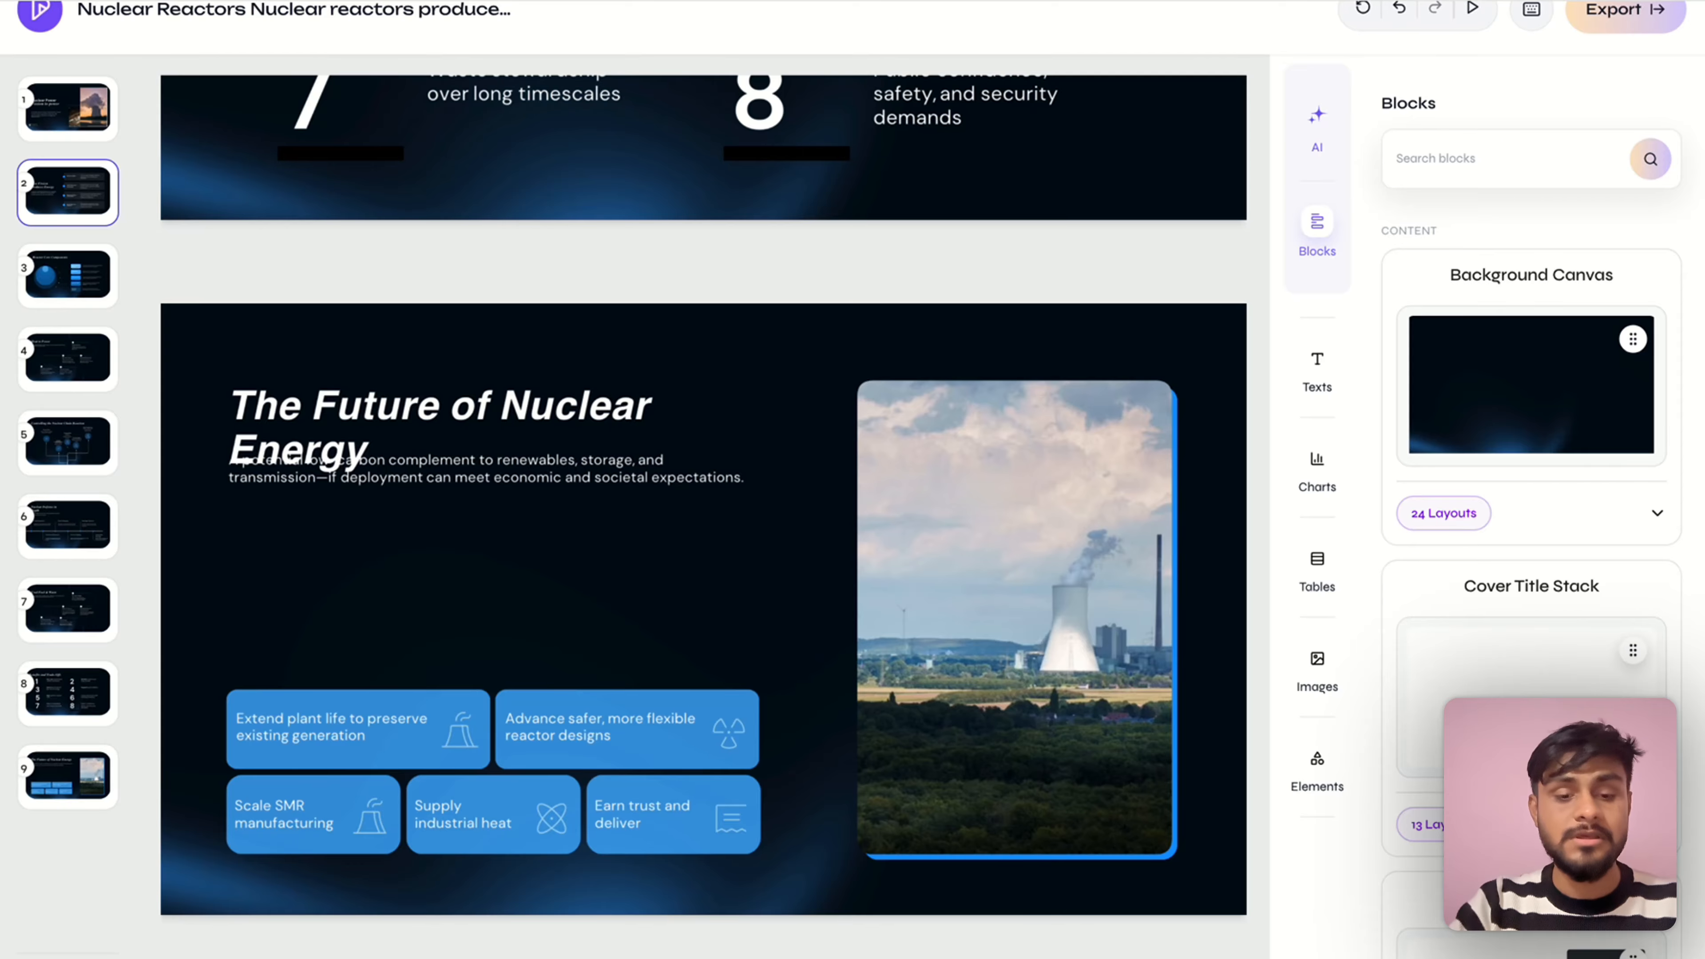
Add a blank slide at the end of the deck and insert the Background Canvas and Cover Title Stack blocks on it
click(557, 954)
click(799, 337)
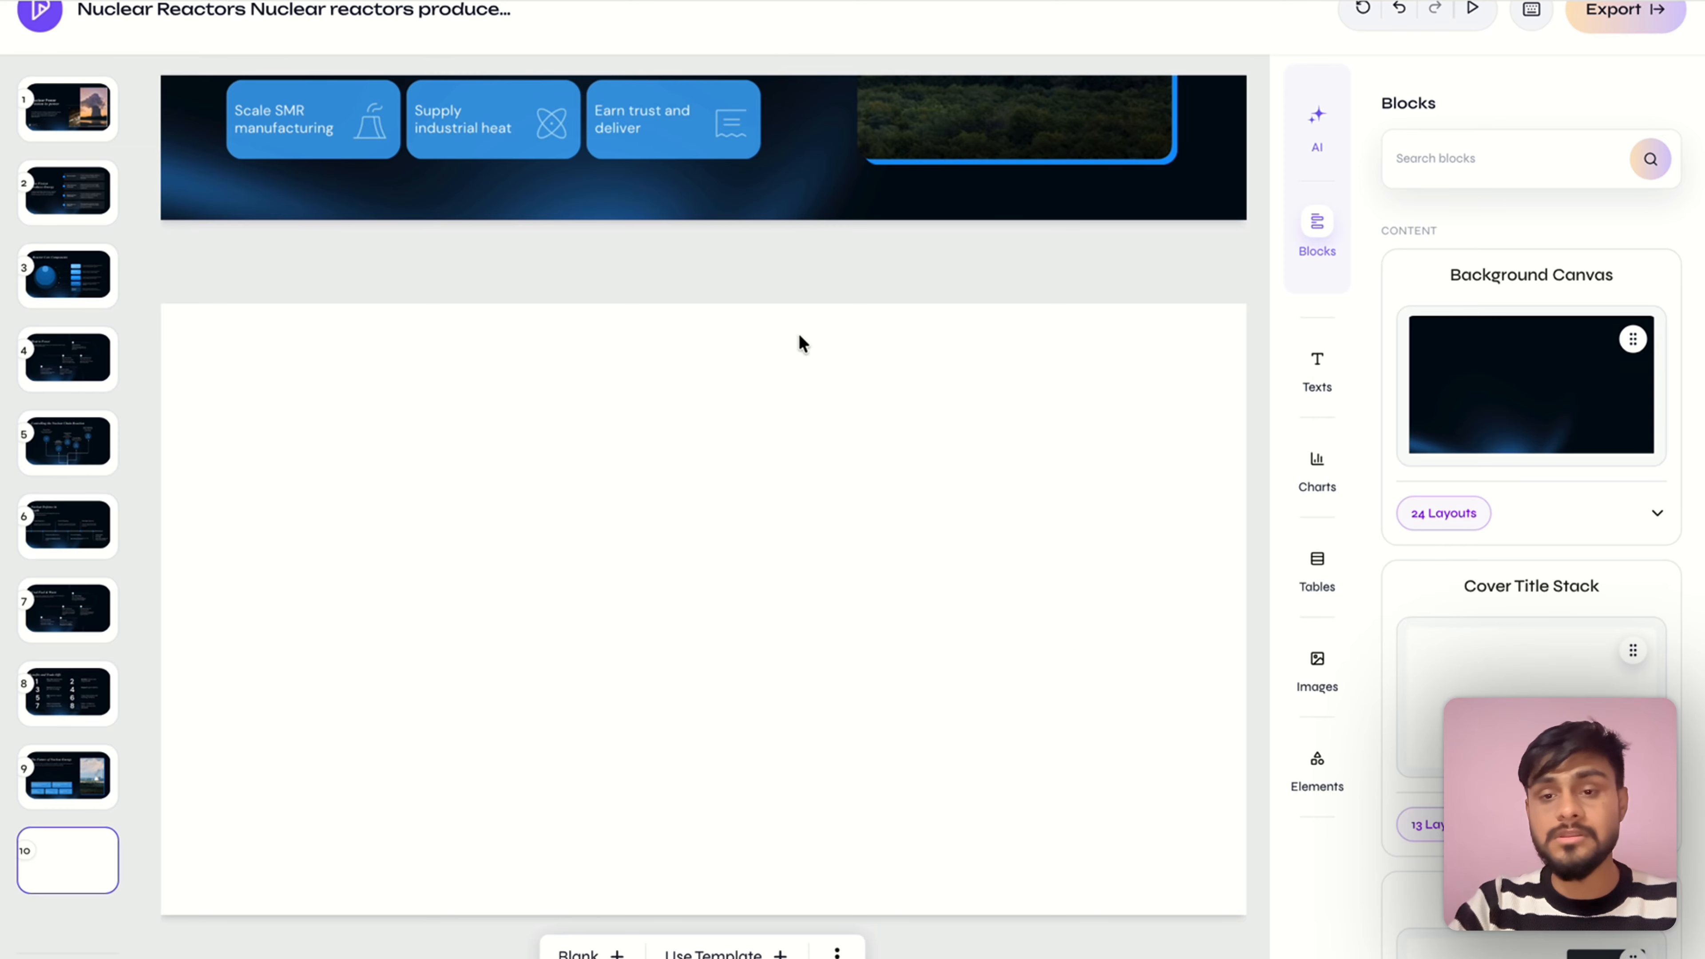
click(1486, 401)
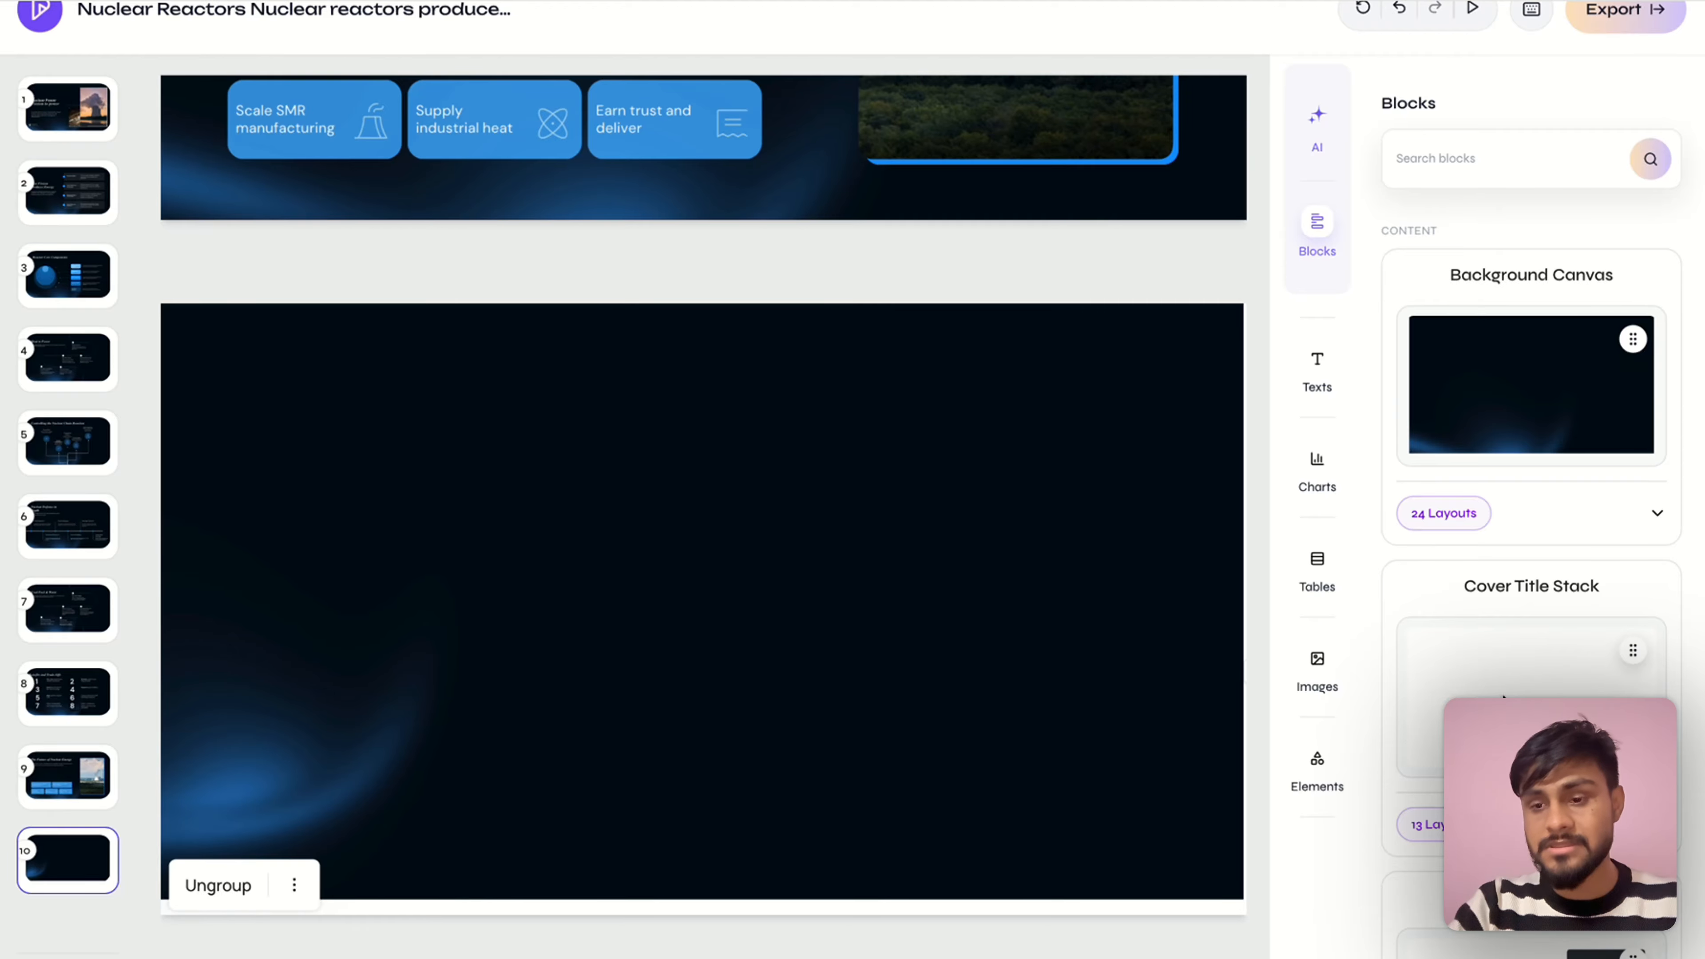
click(1477, 709)
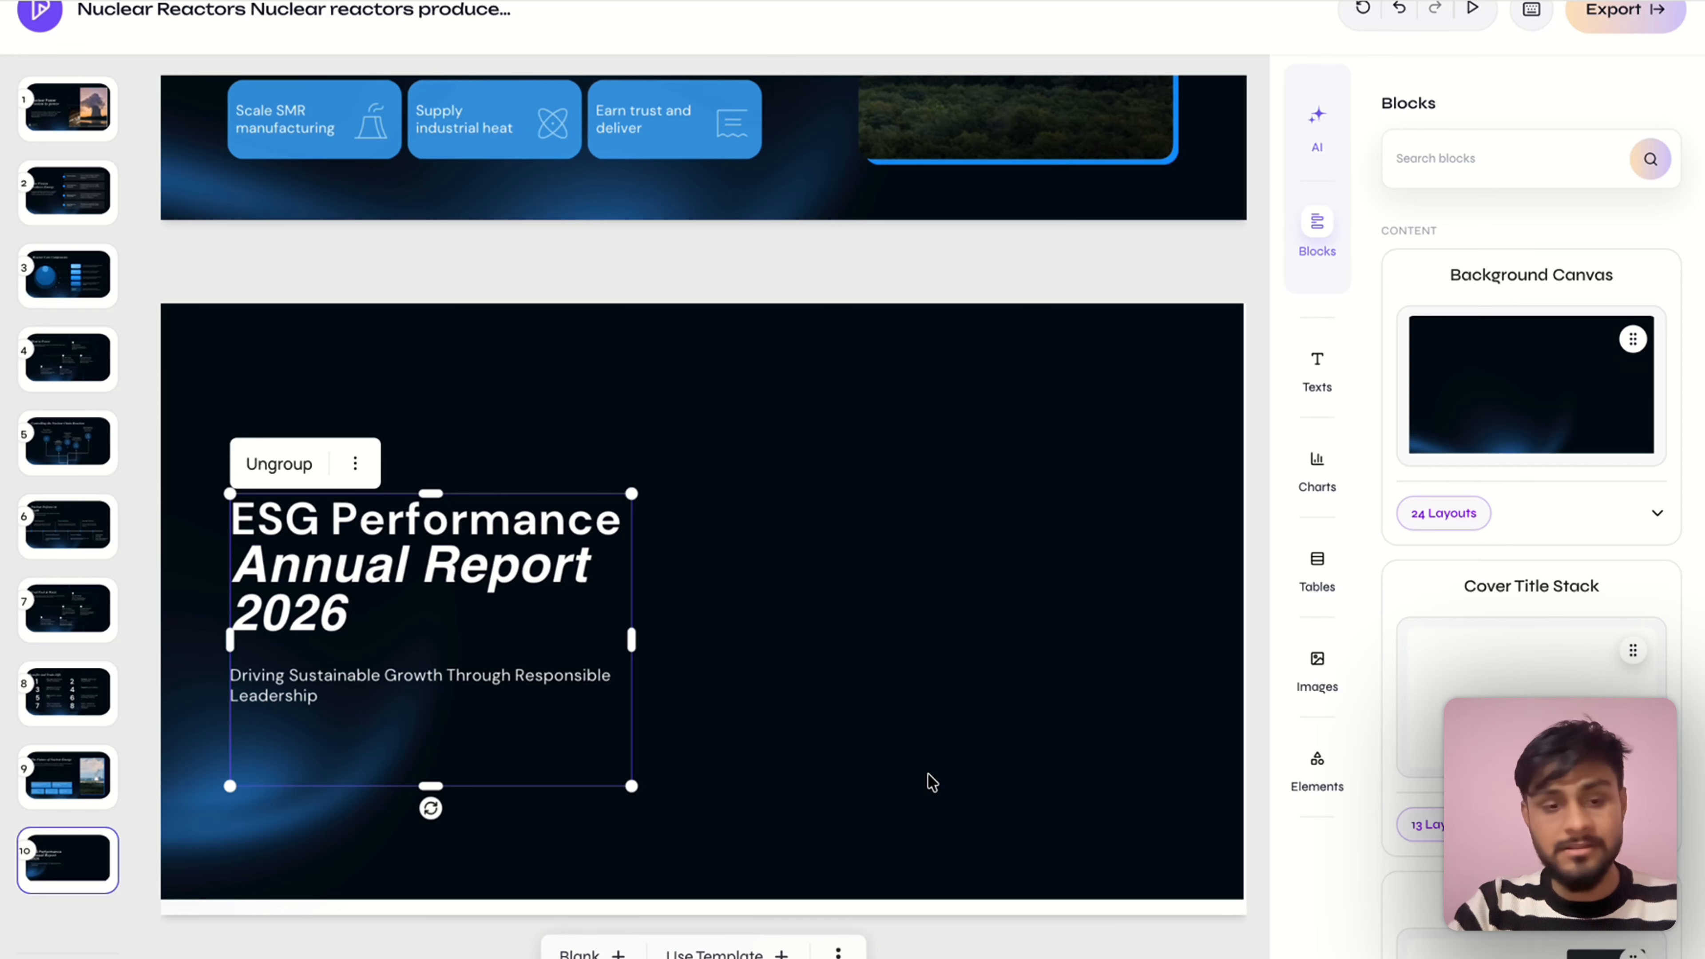
Ungroup the cover title stack on slide 10 and delete its "Driving Sustainable Growth Through Responsible Leadership" subtitle
click(278, 465)
click(334, 688)
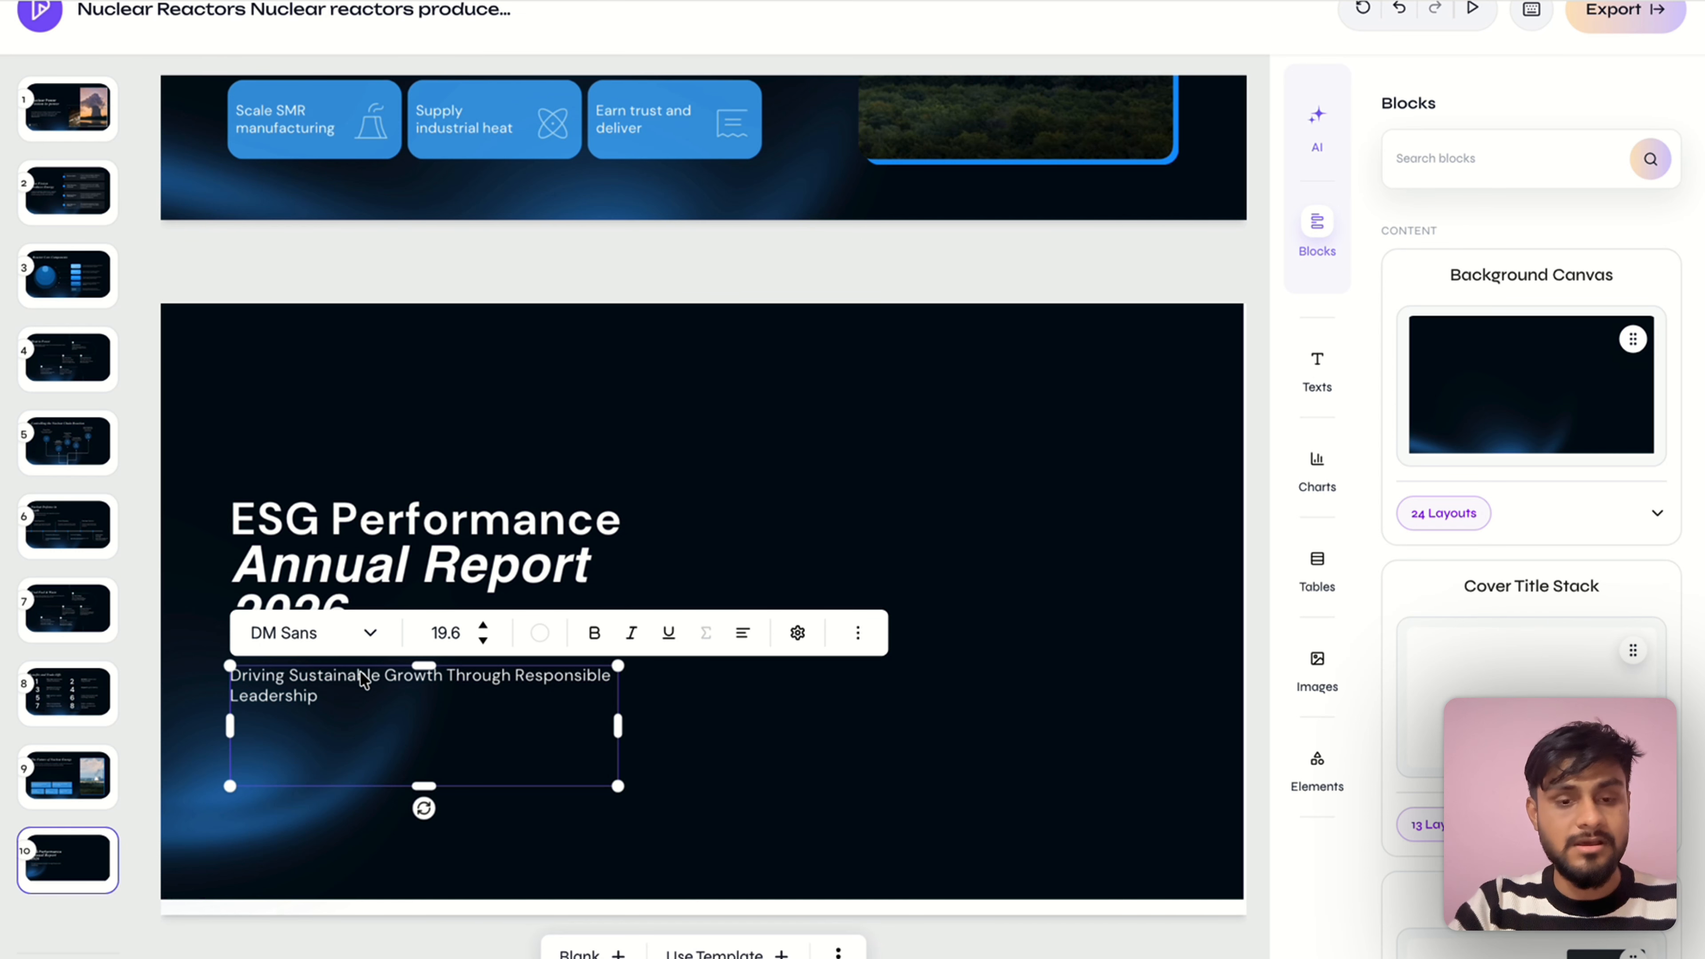
key(Delete)
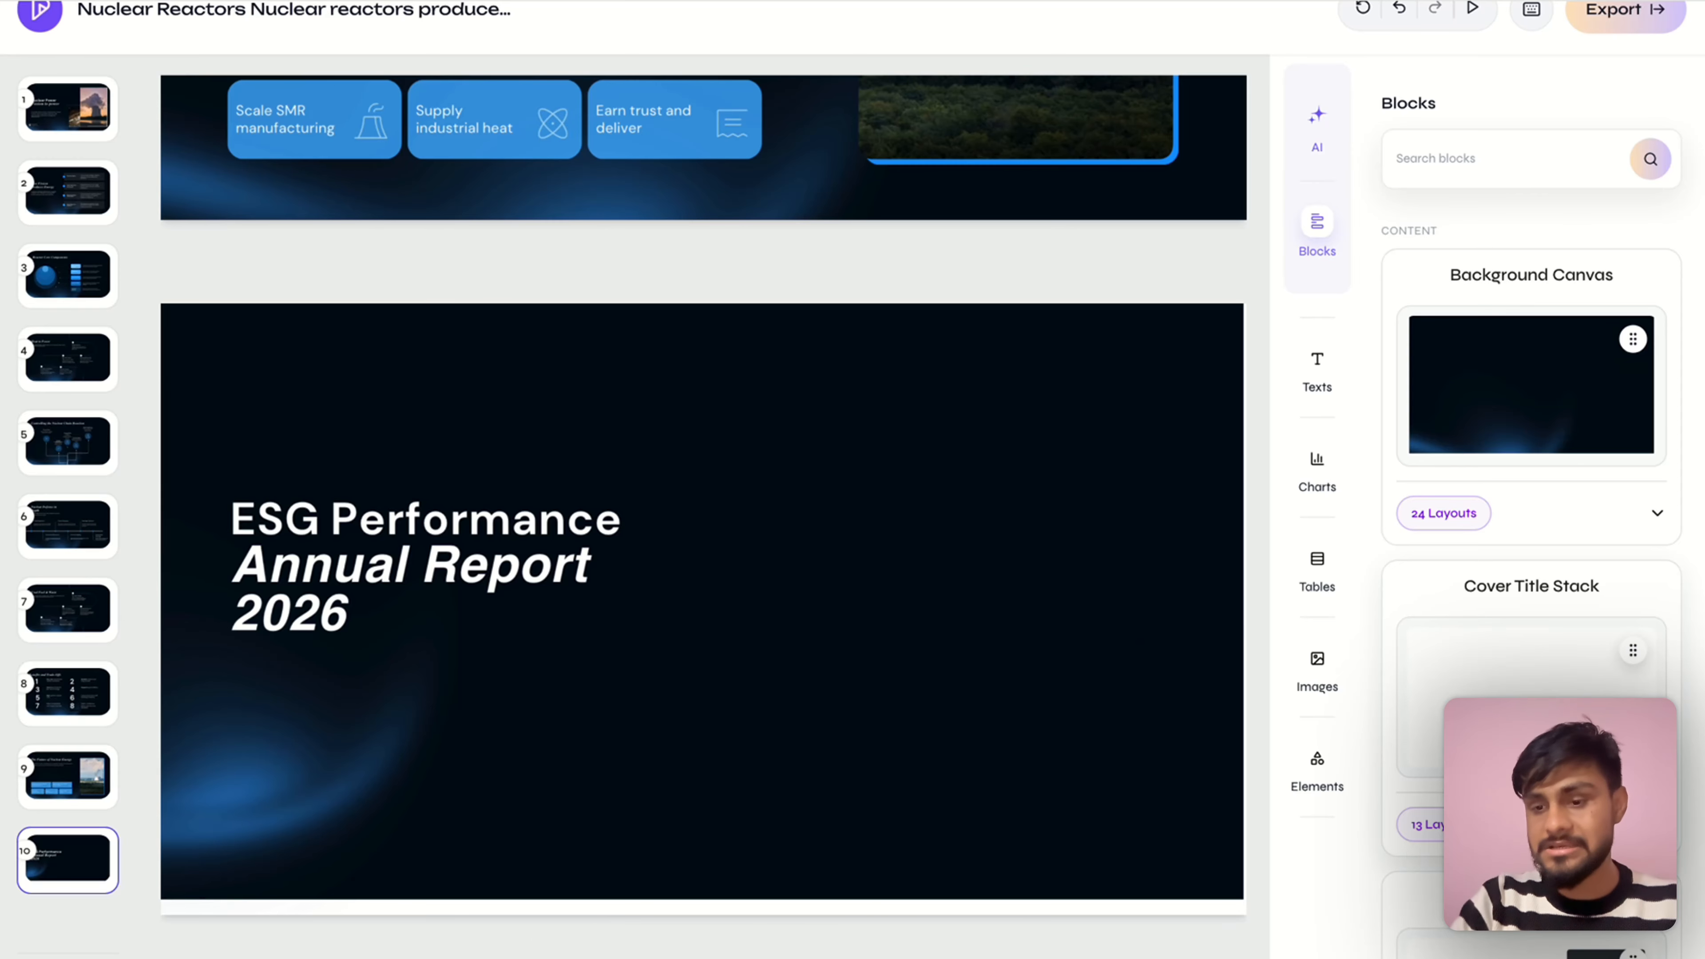
Find the Right Image Panel block and insert it on slide 10 beside the title
scroll(1530, 471, down, 10)
scroll(1531, 470, down, 15)
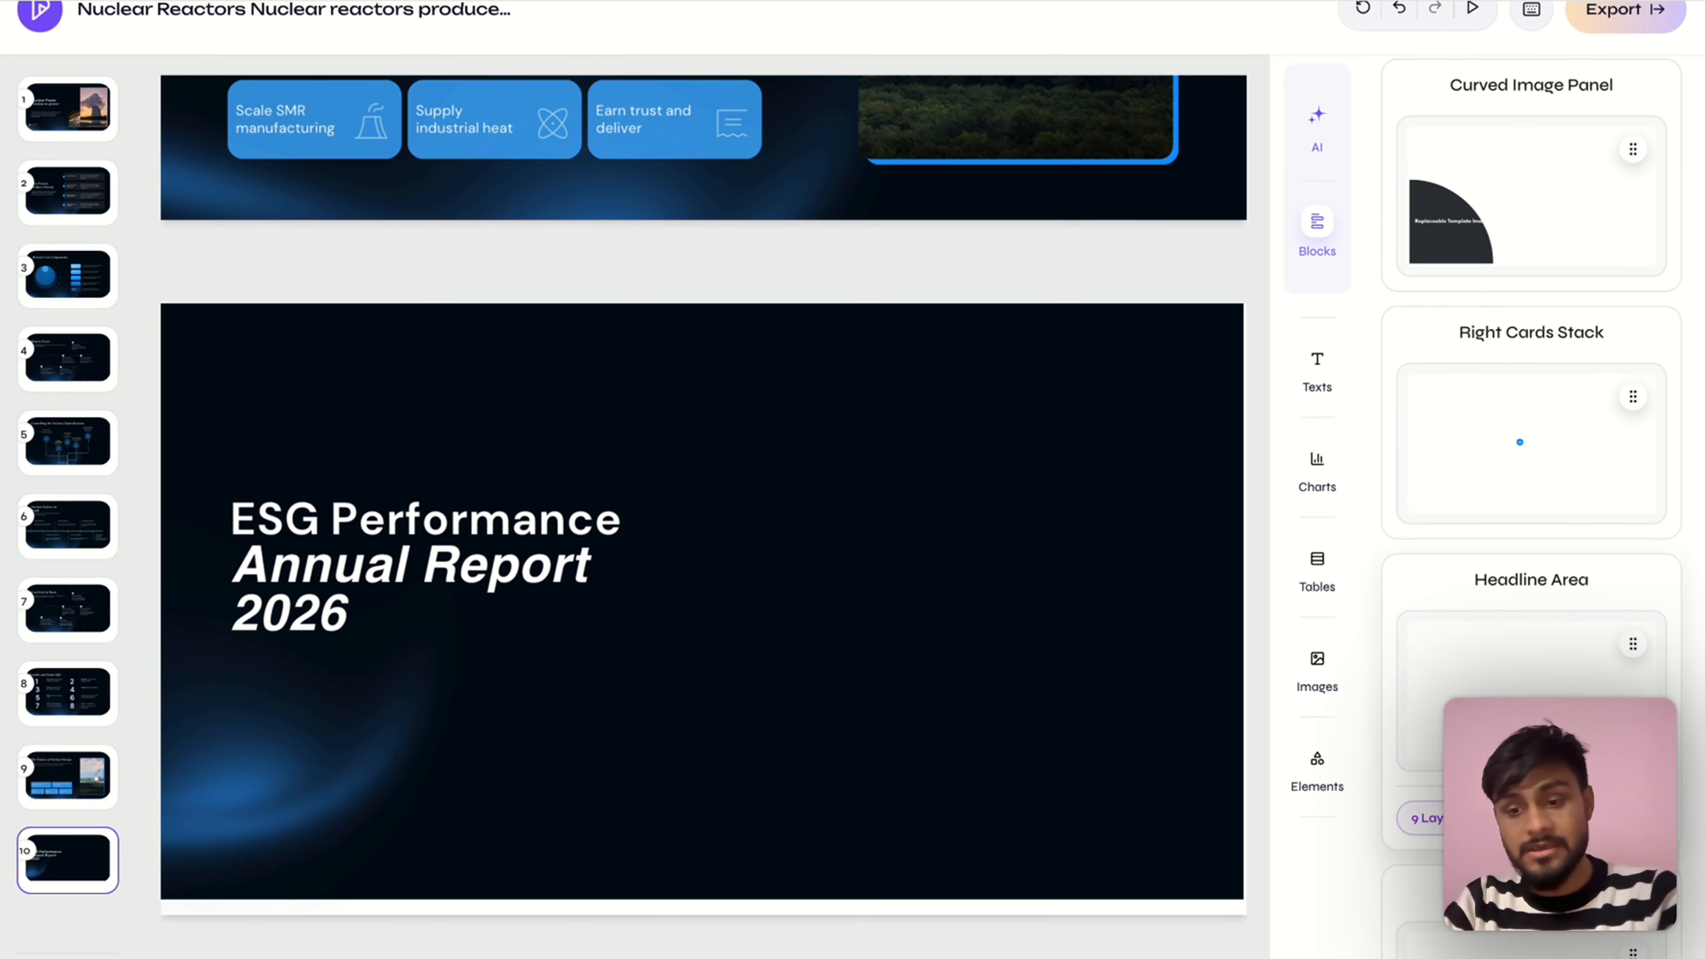
scroll(1588, 441, down, 4)
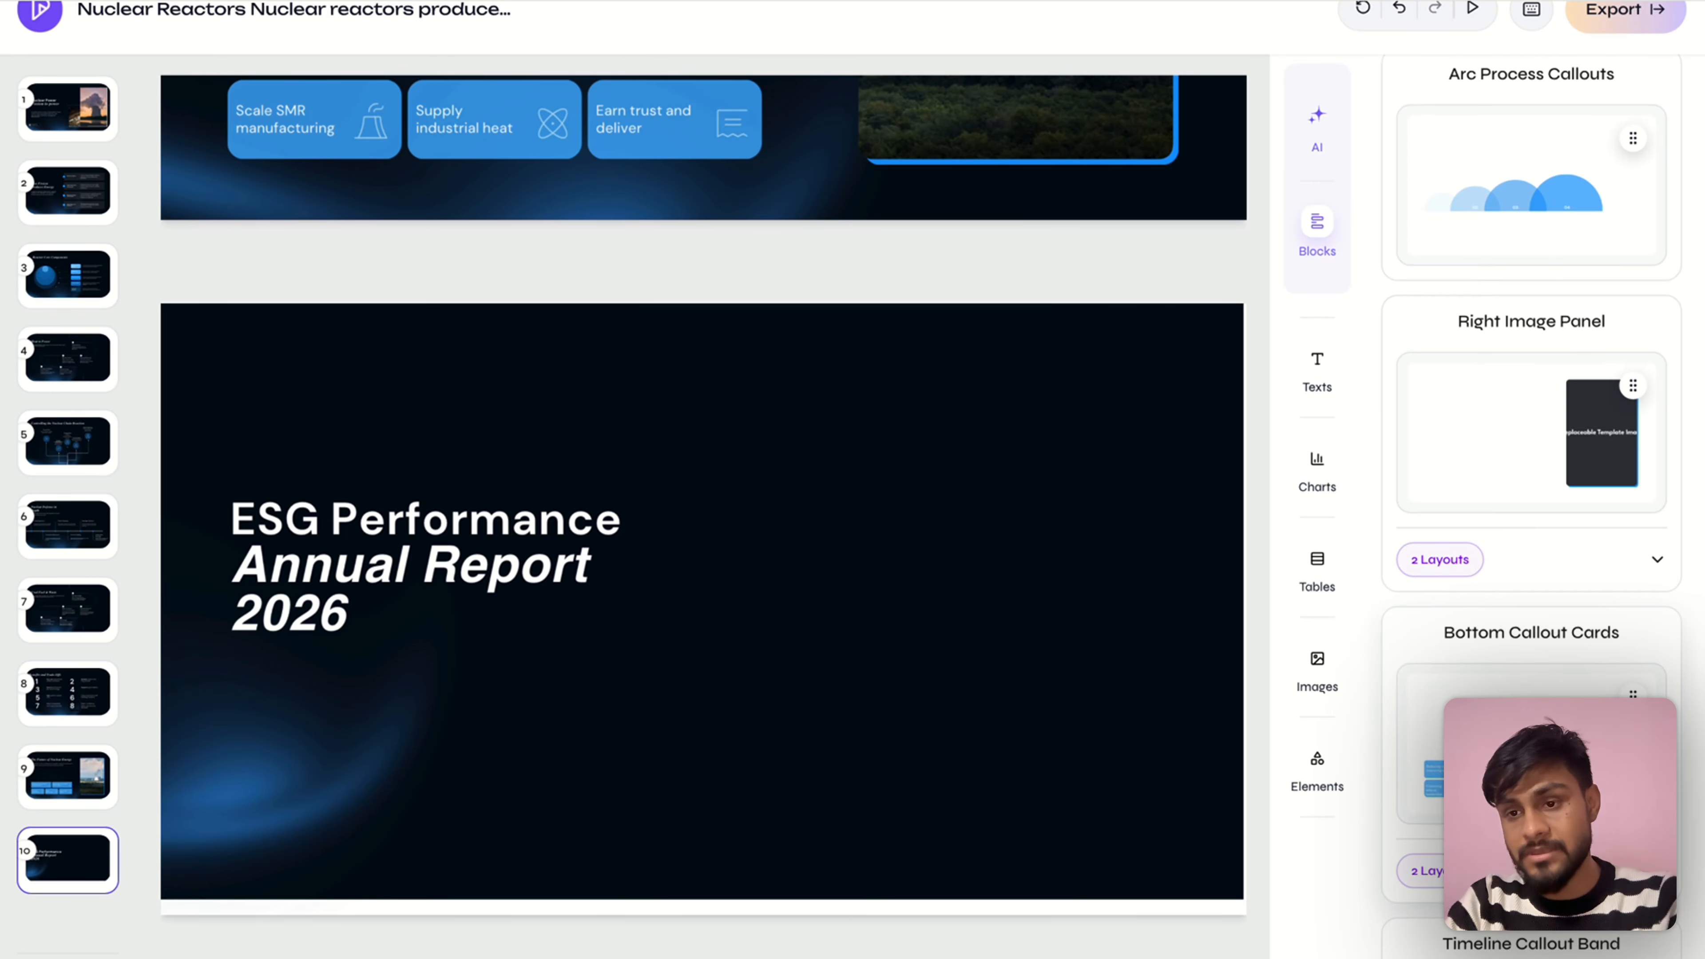
click(1588, 440)
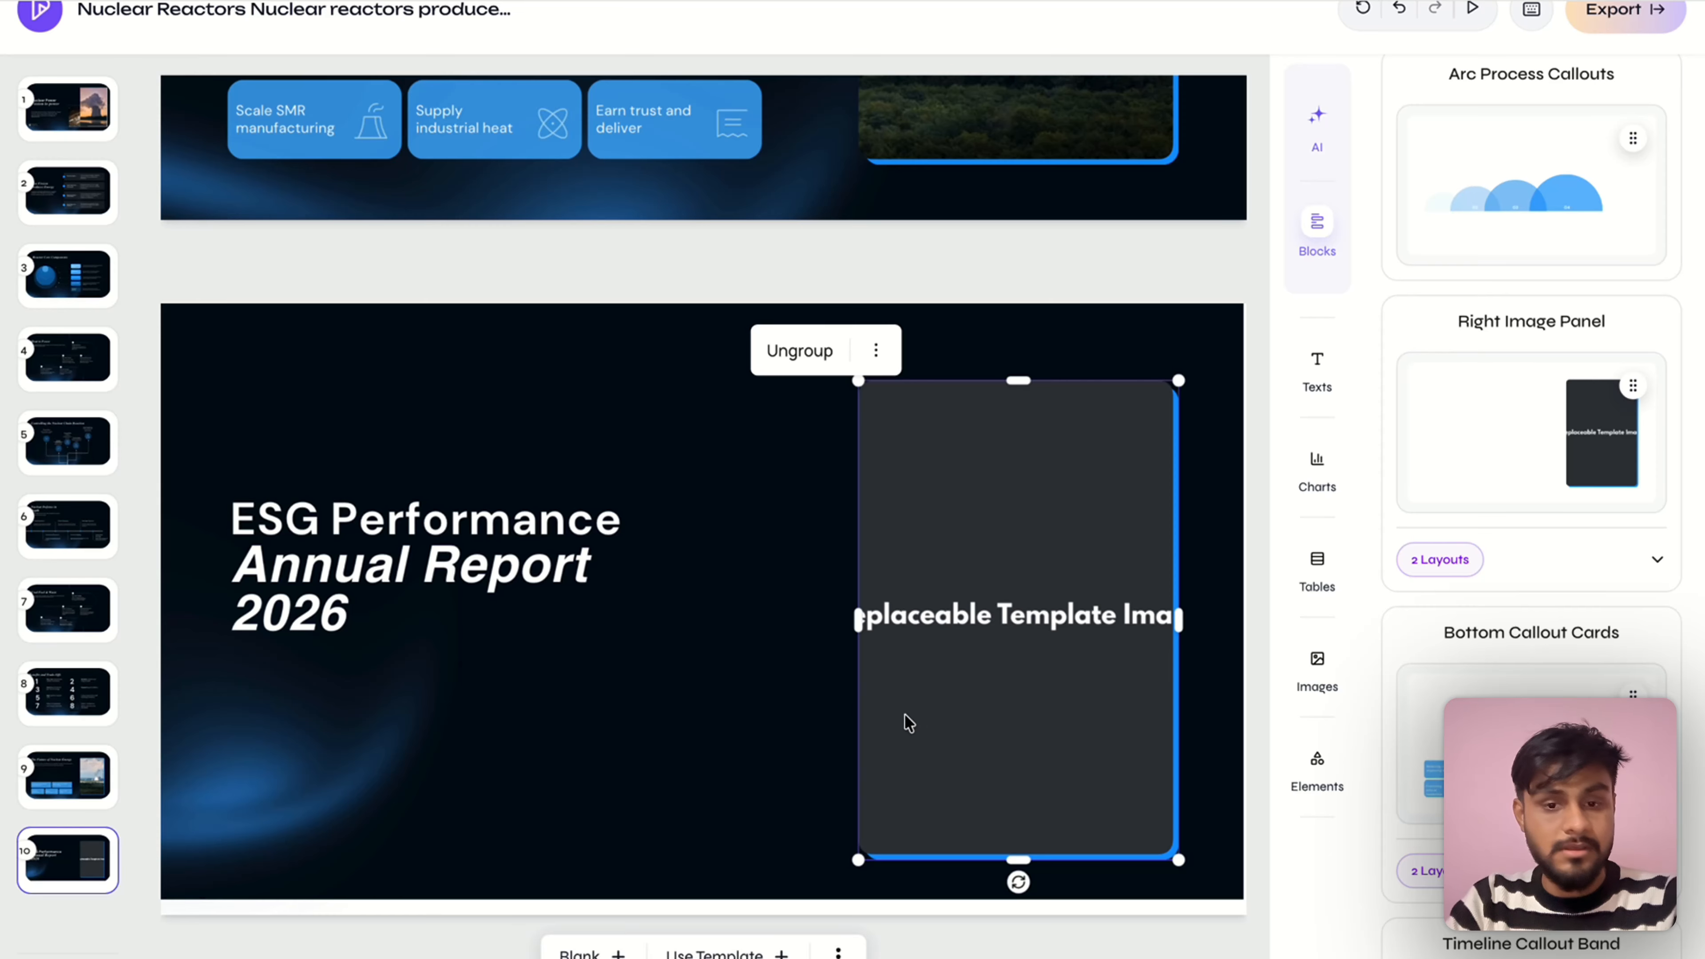
Insert the Lower Text Block on slide 10 and move it up closer to the title
scroll(1561, 393, down, 8)
scroll(1531, 470, down, 5)
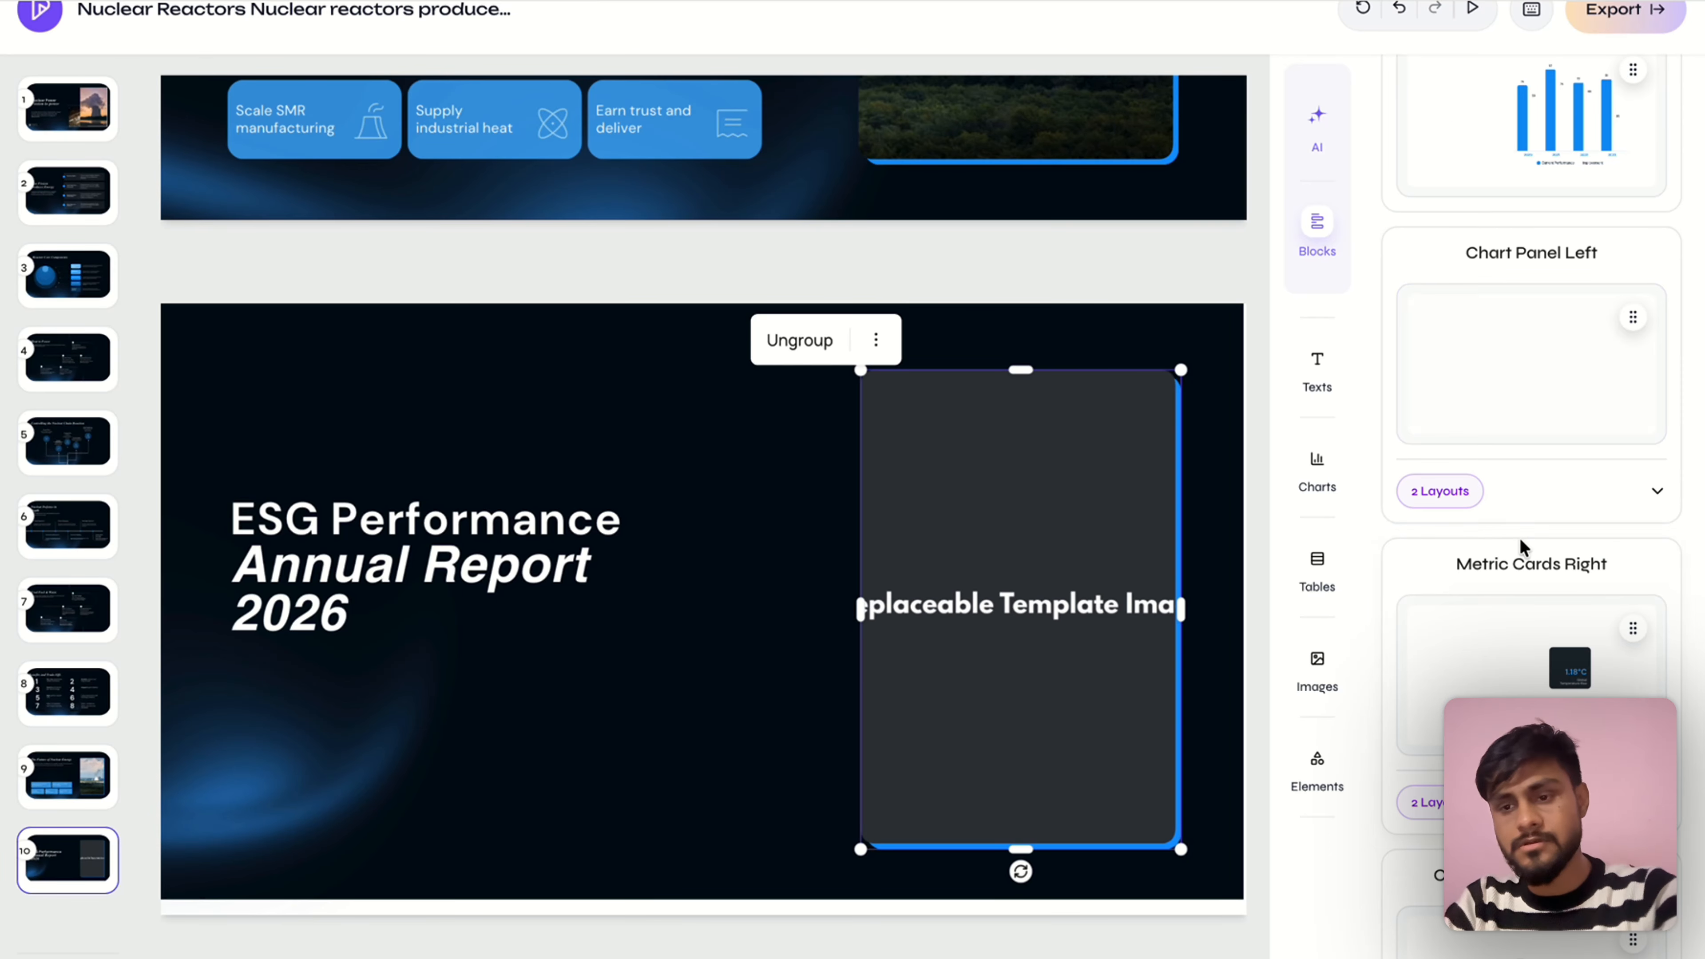
scroll(1519, 578, down, 5)
scroll(1551, 602, down, 8)
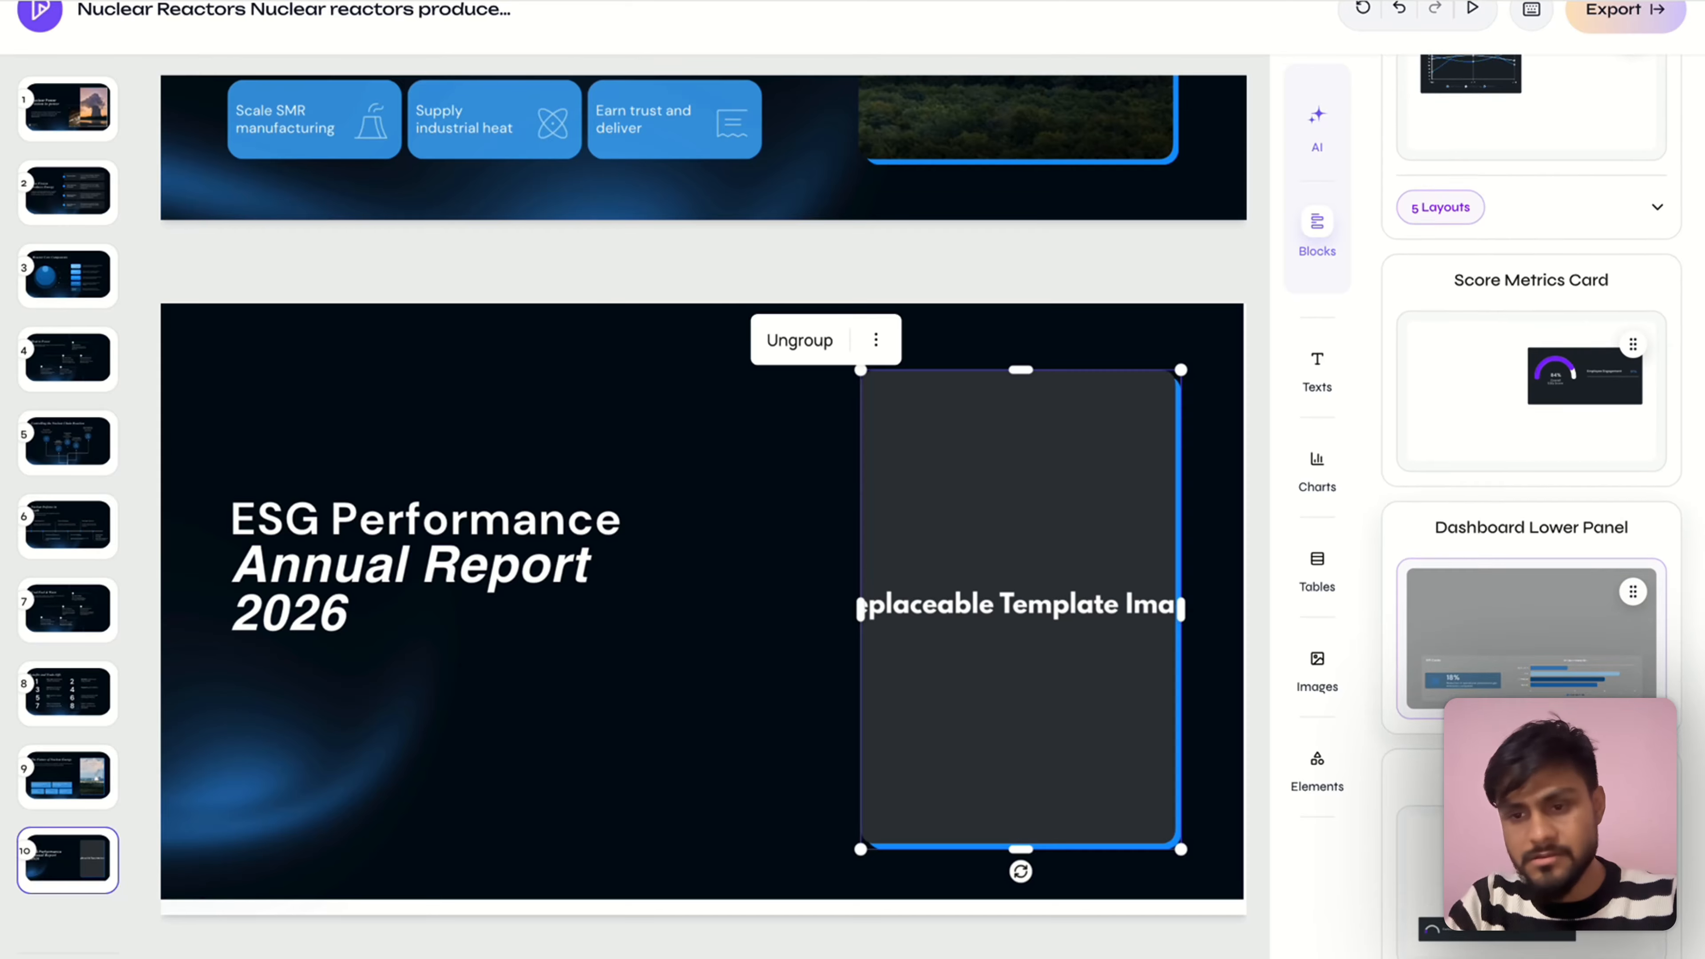
scroll(1550, 601, down, 4)
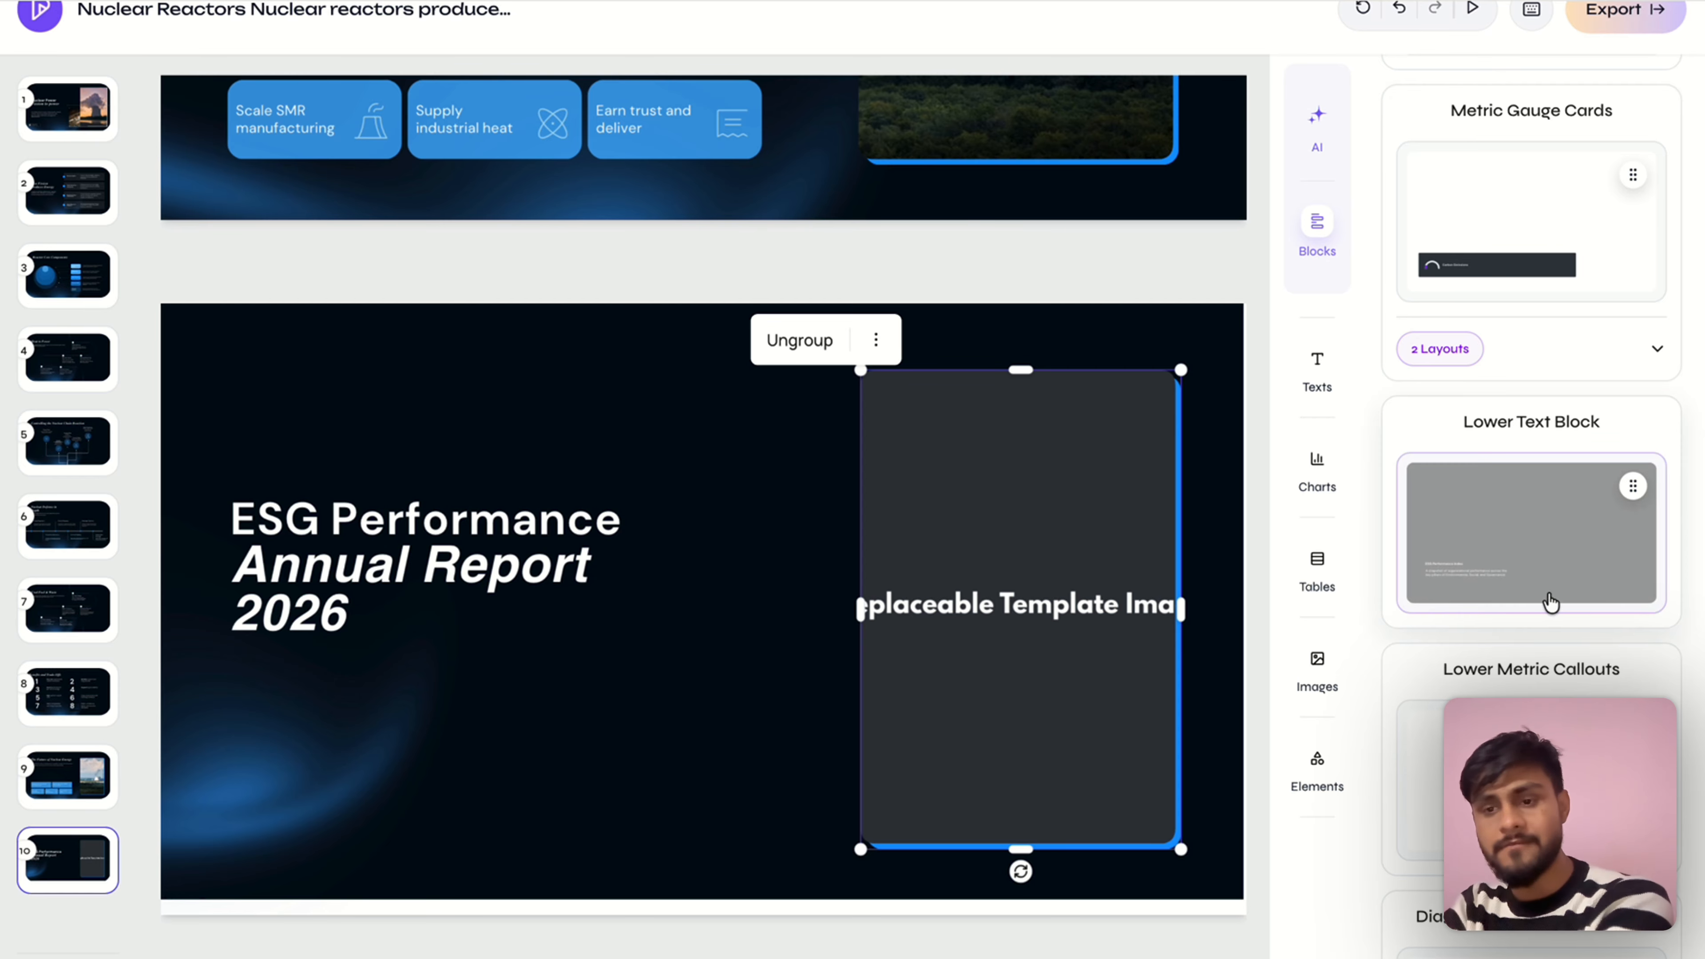
click(1534, 594)
drag(479, 804, 477, 765)
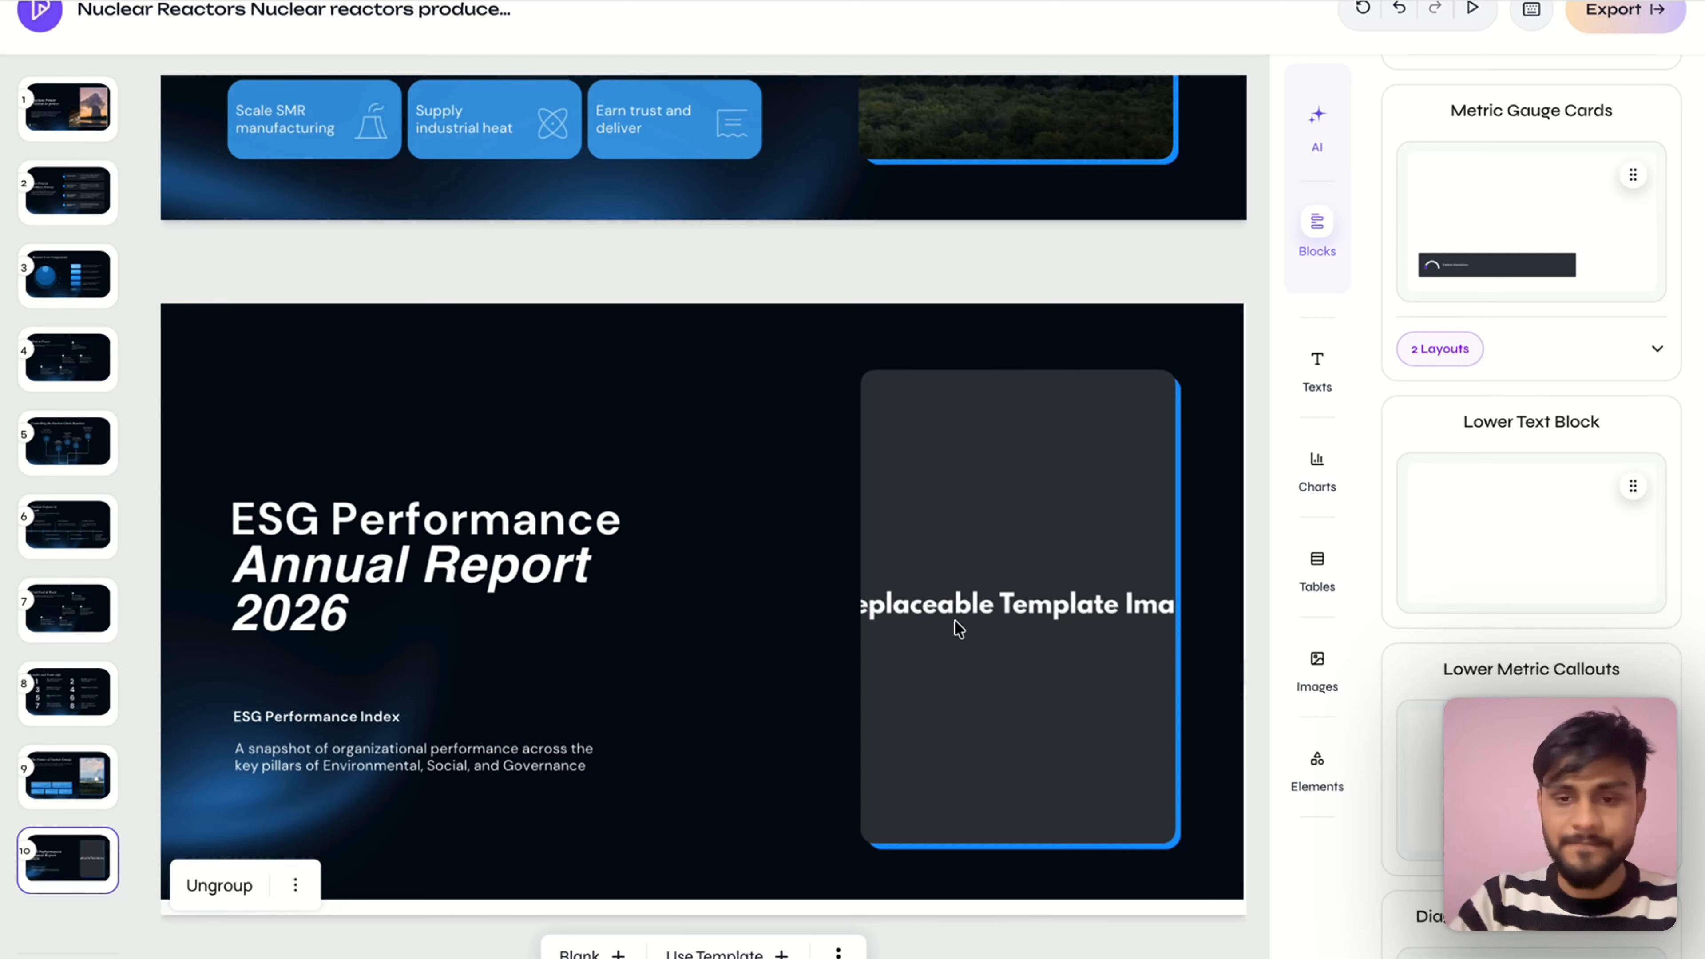
Ask the AI assistant to fill slide 10 with the prompt "conclude the presentation with this slide, fill the content" and review the result
scroll(926, 921, up, 3)
scroll(926, 922, down, 1)
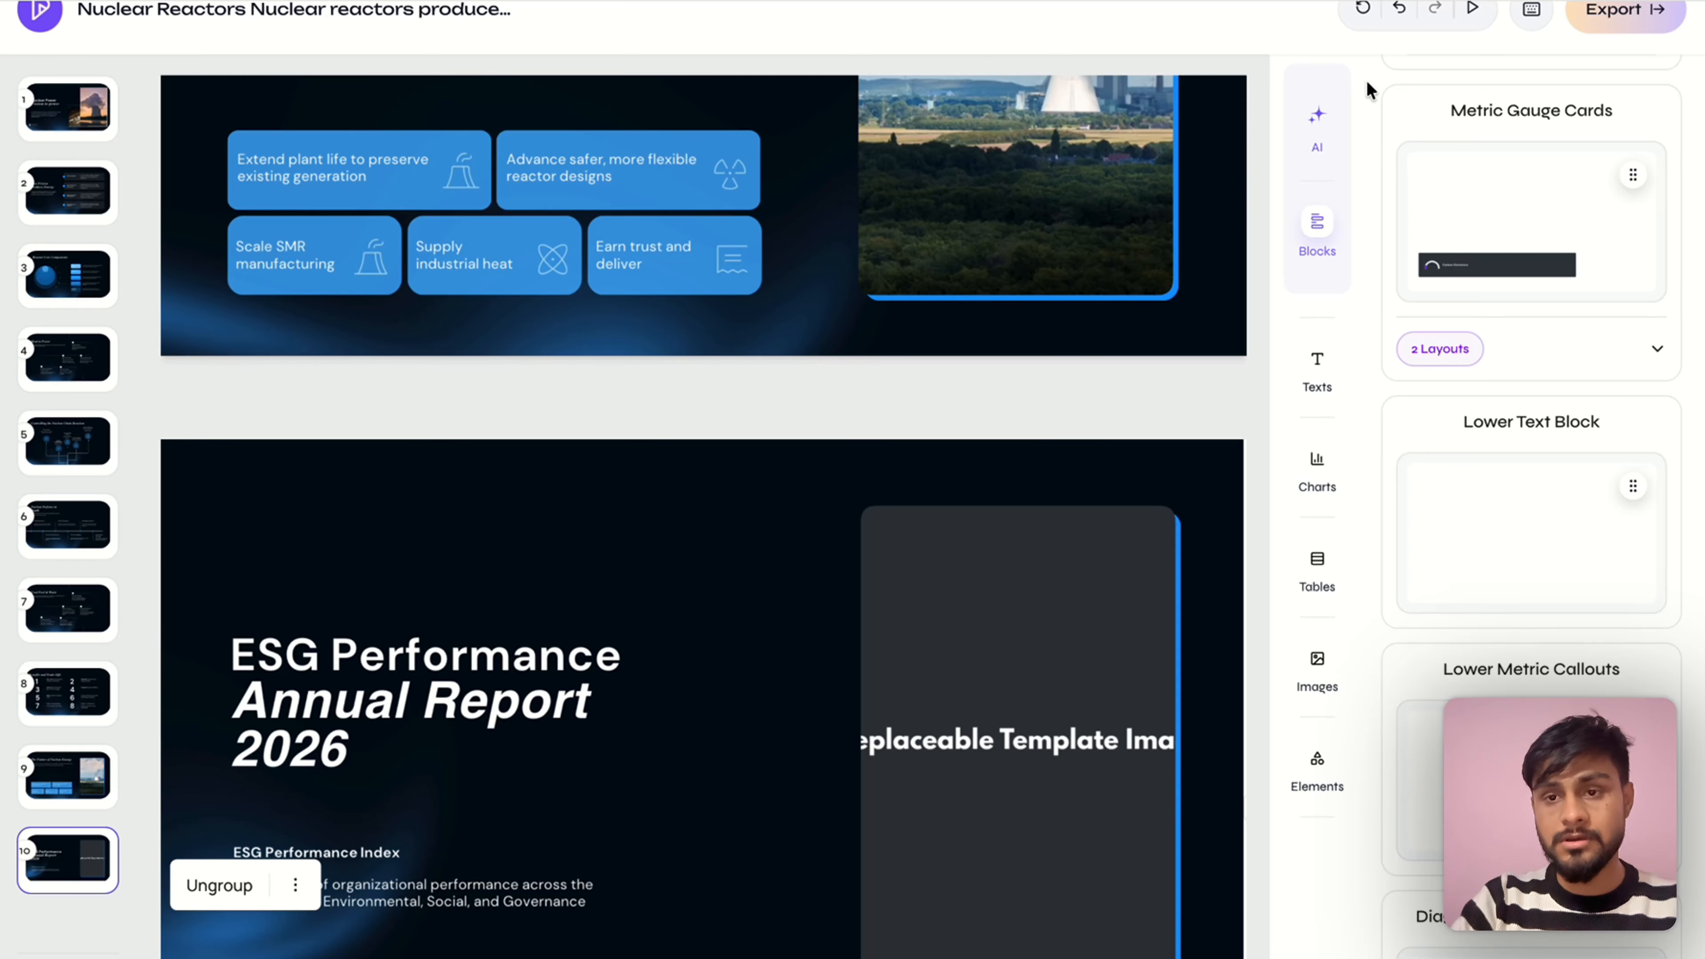
click(1313, 115)
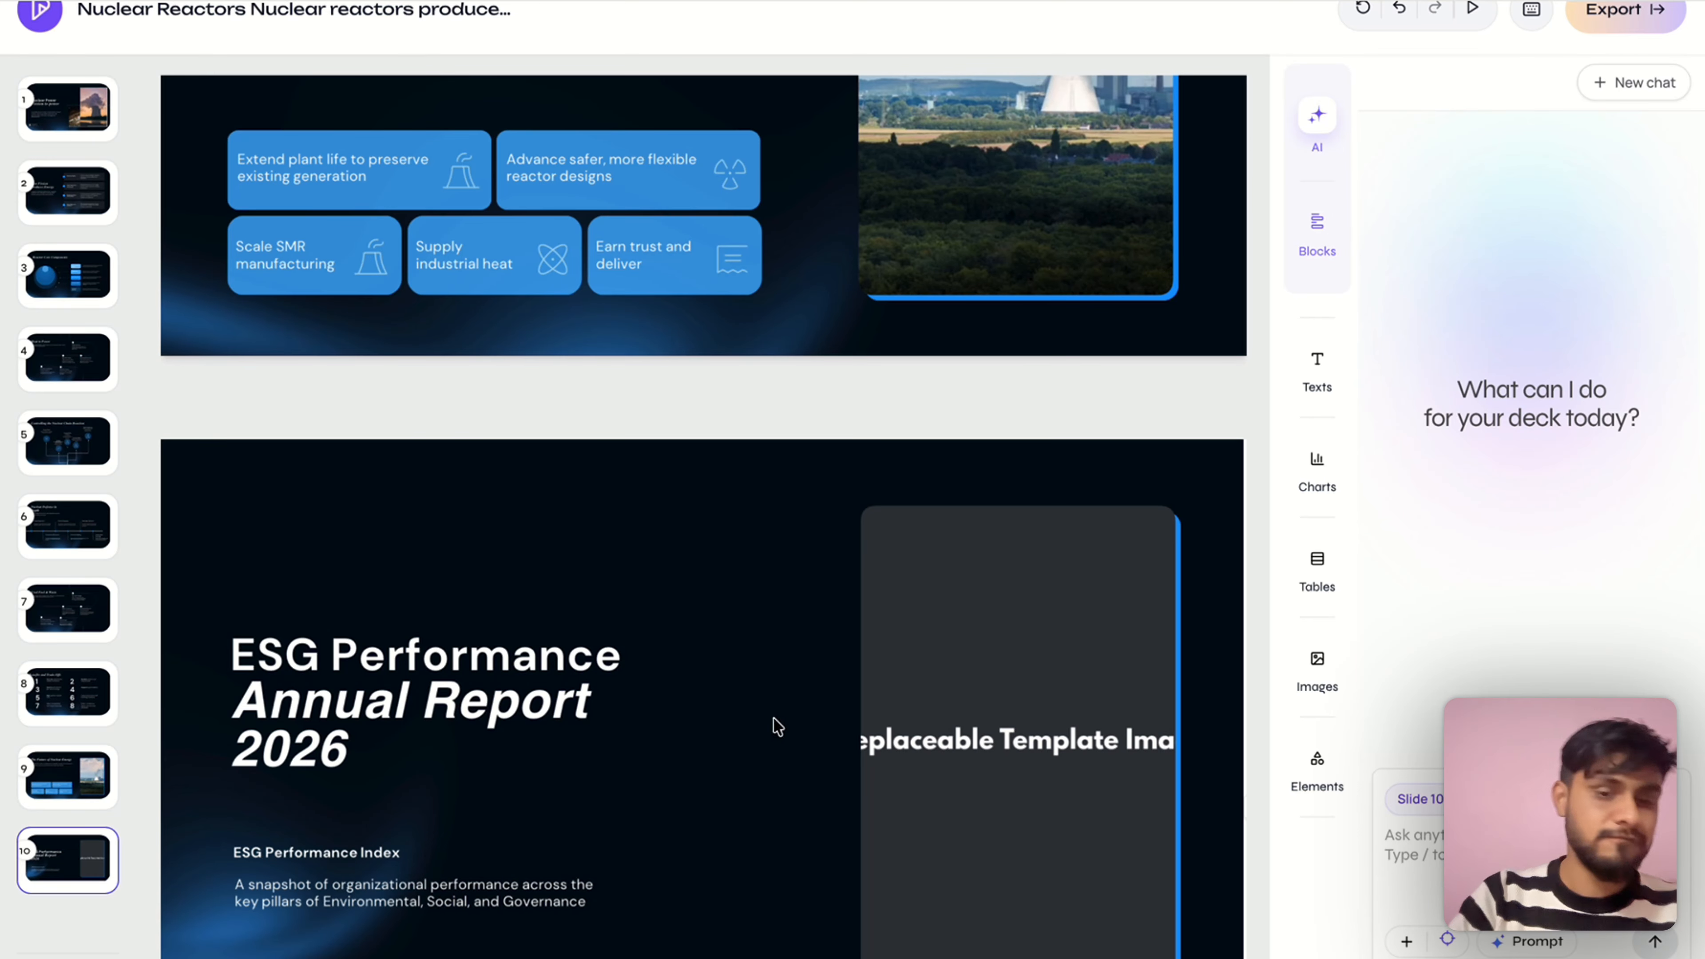
click(447, 675)
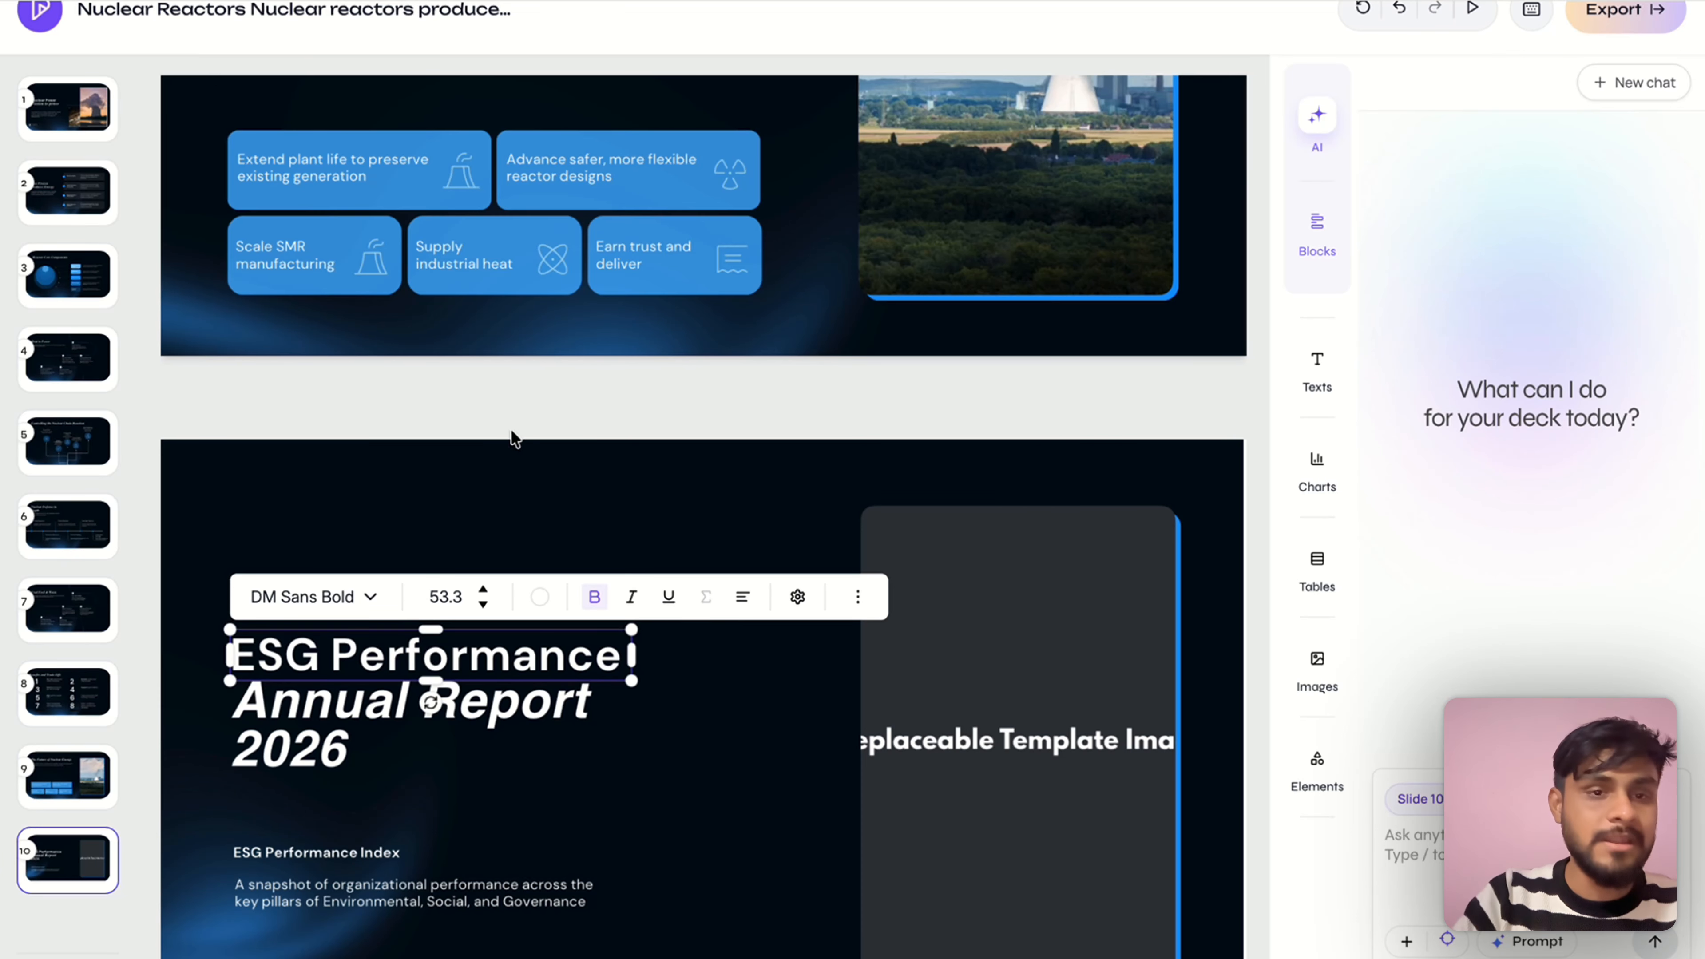
click(331, 495)
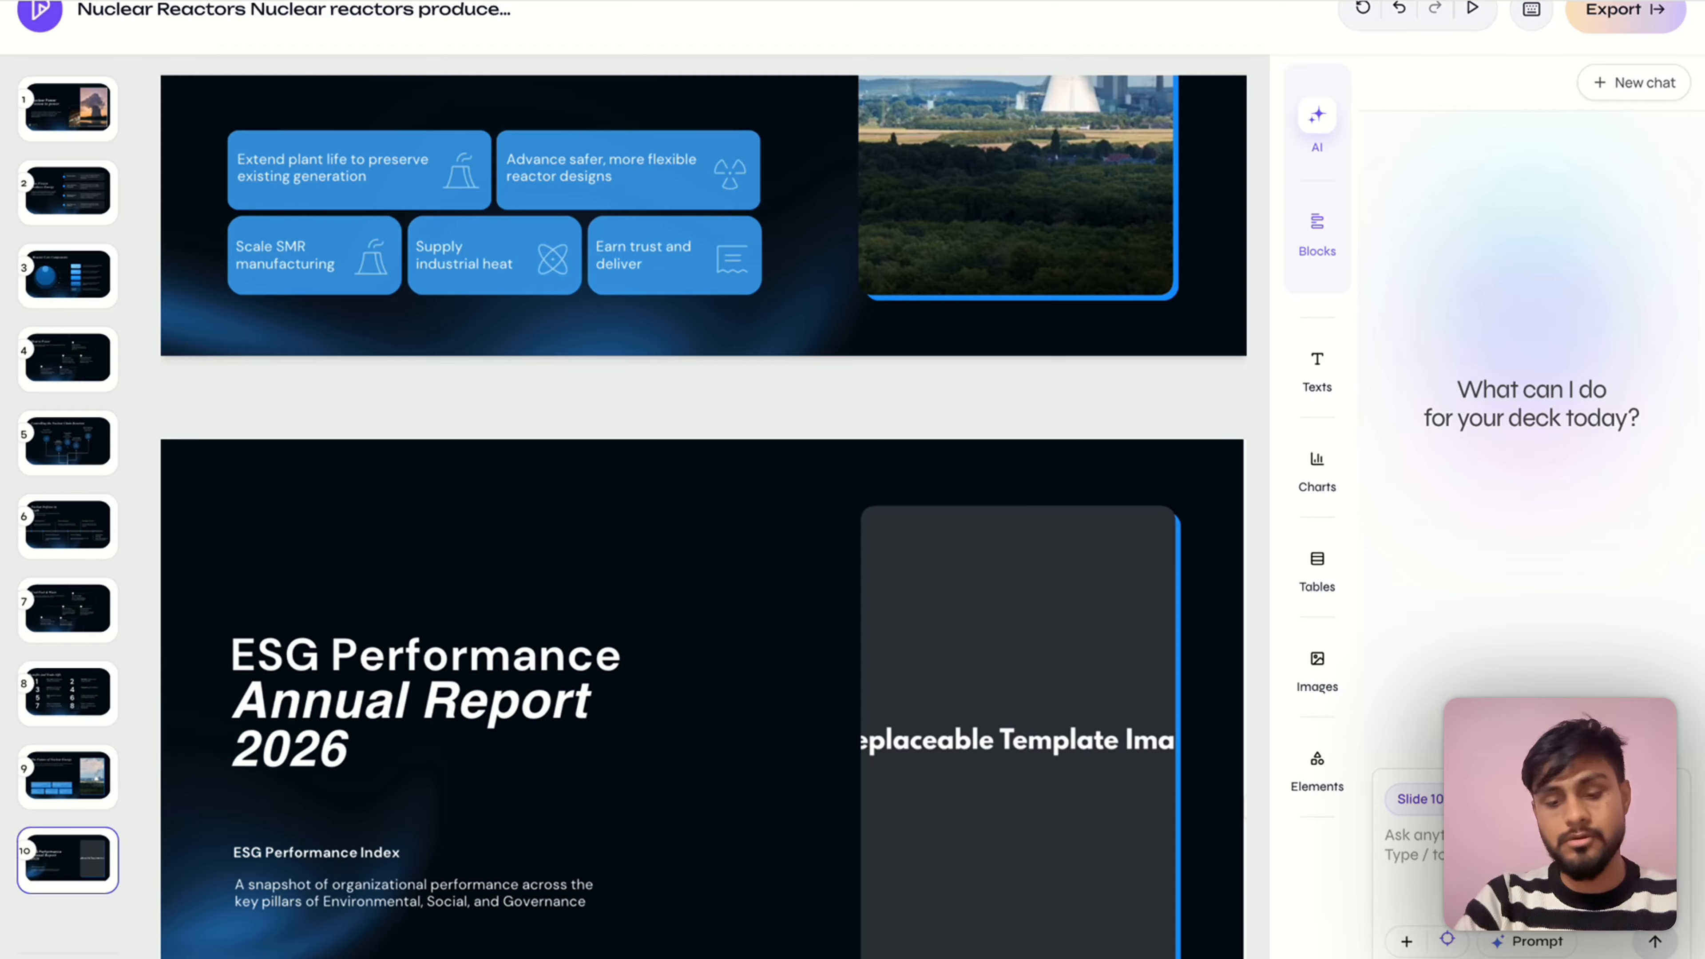
text(cons)
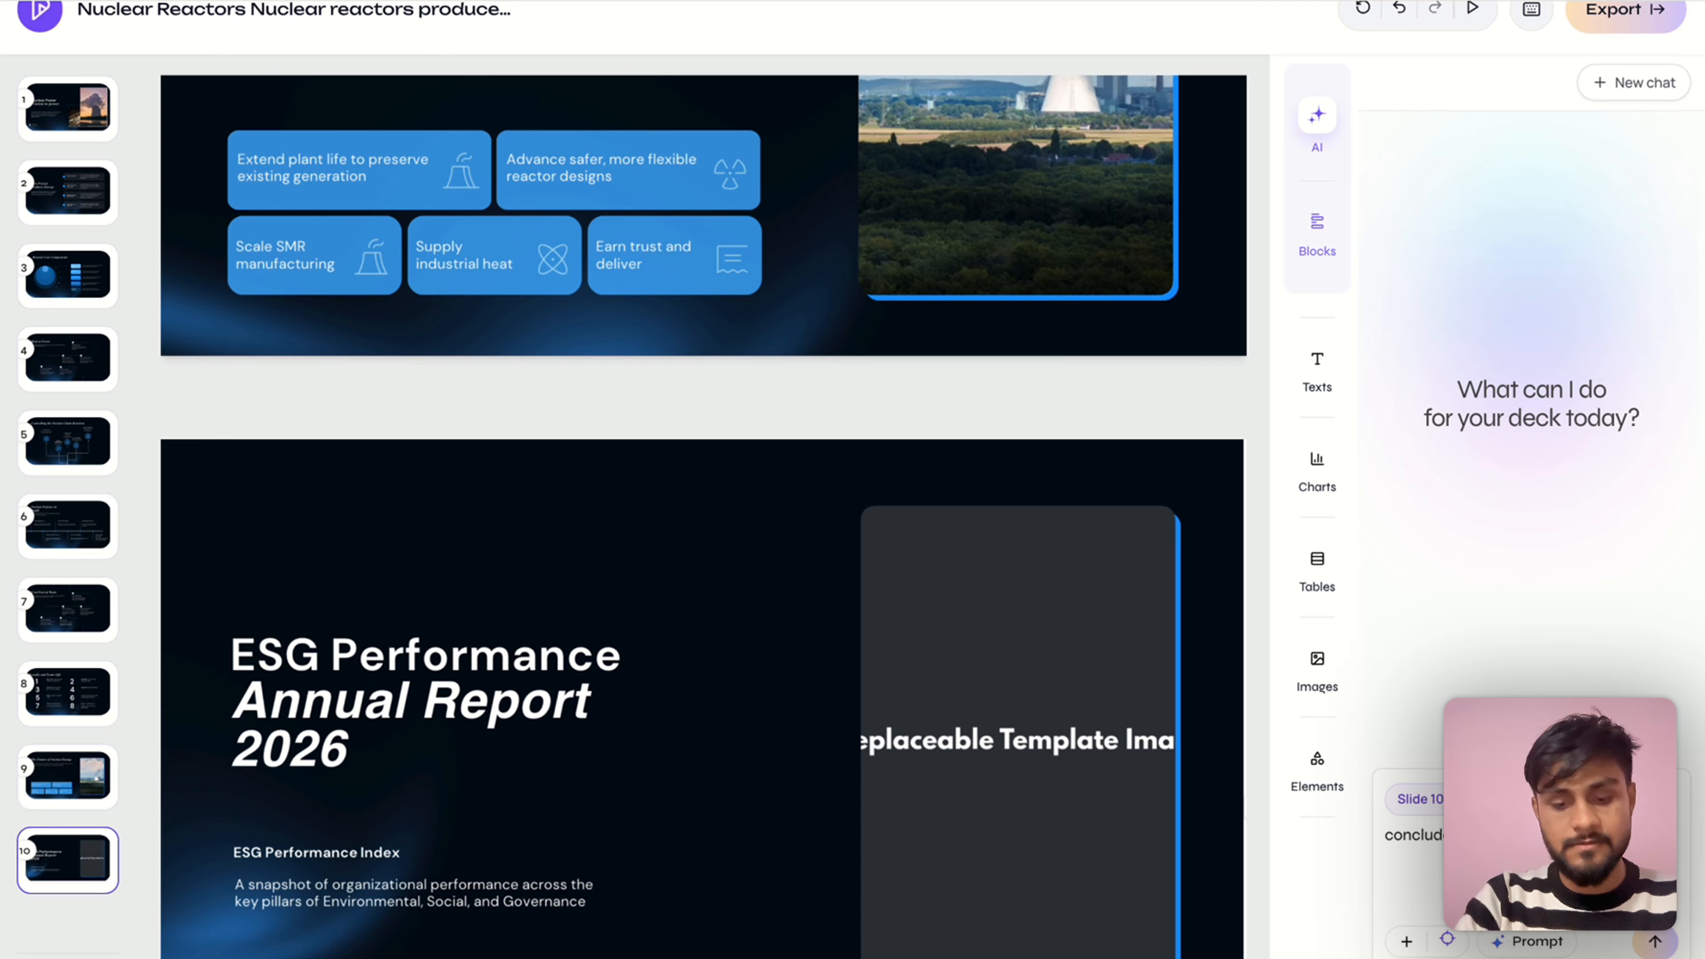
text(fill the c)
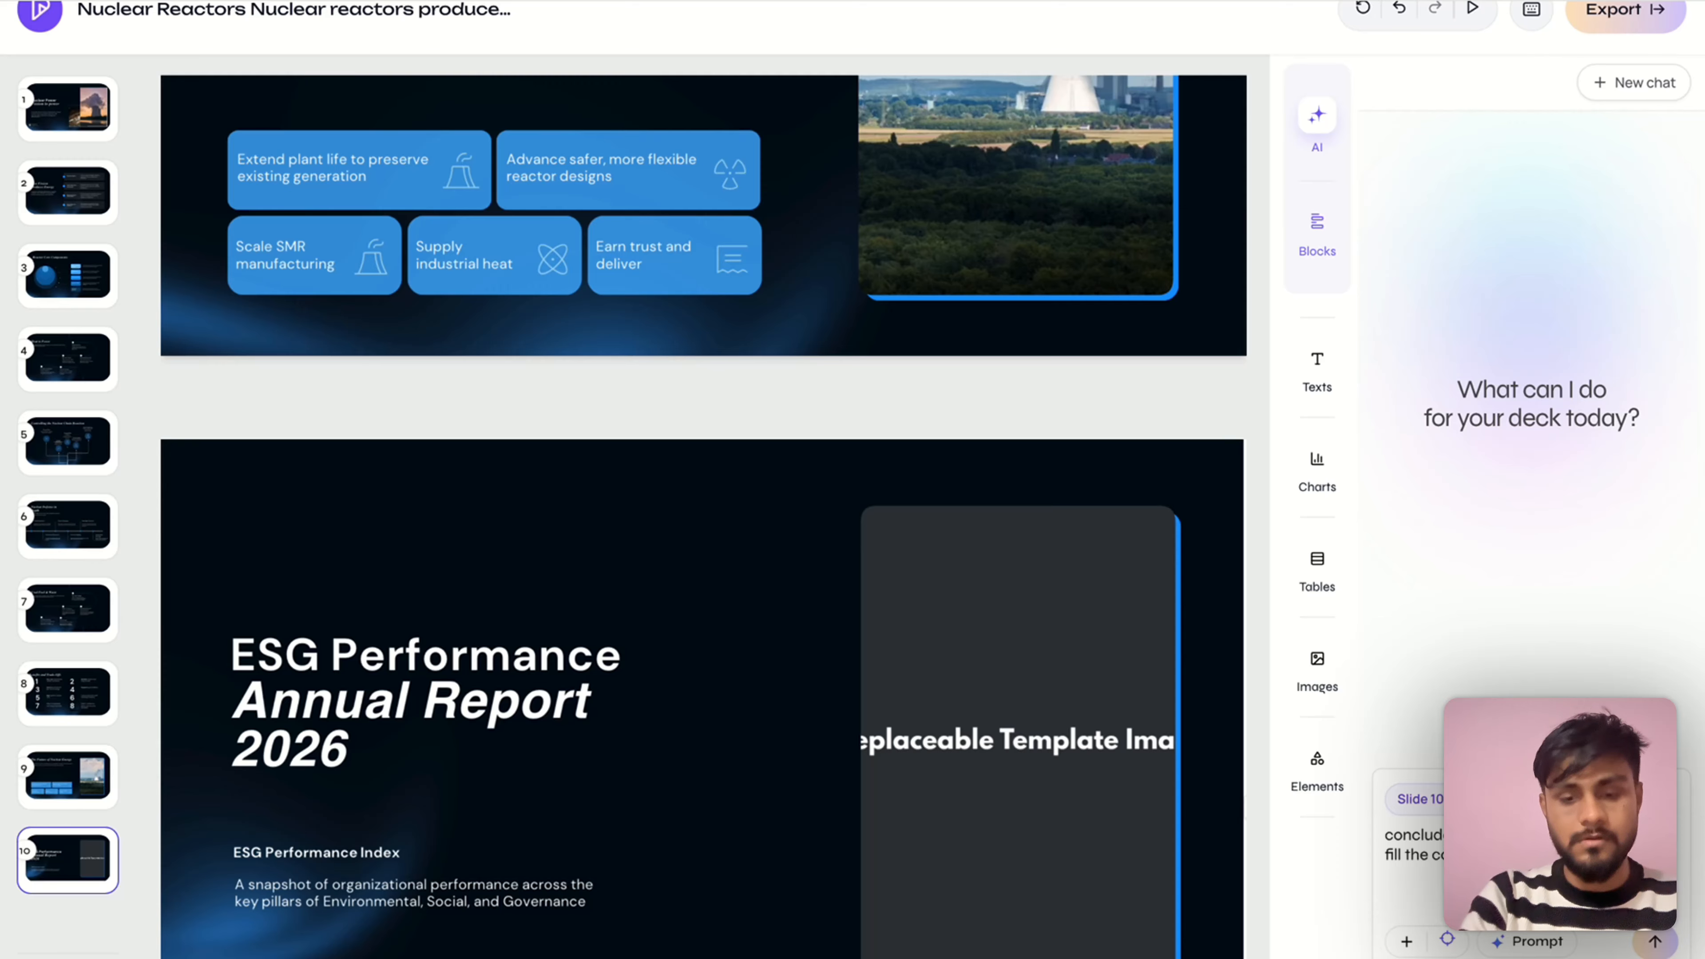
key(Return)
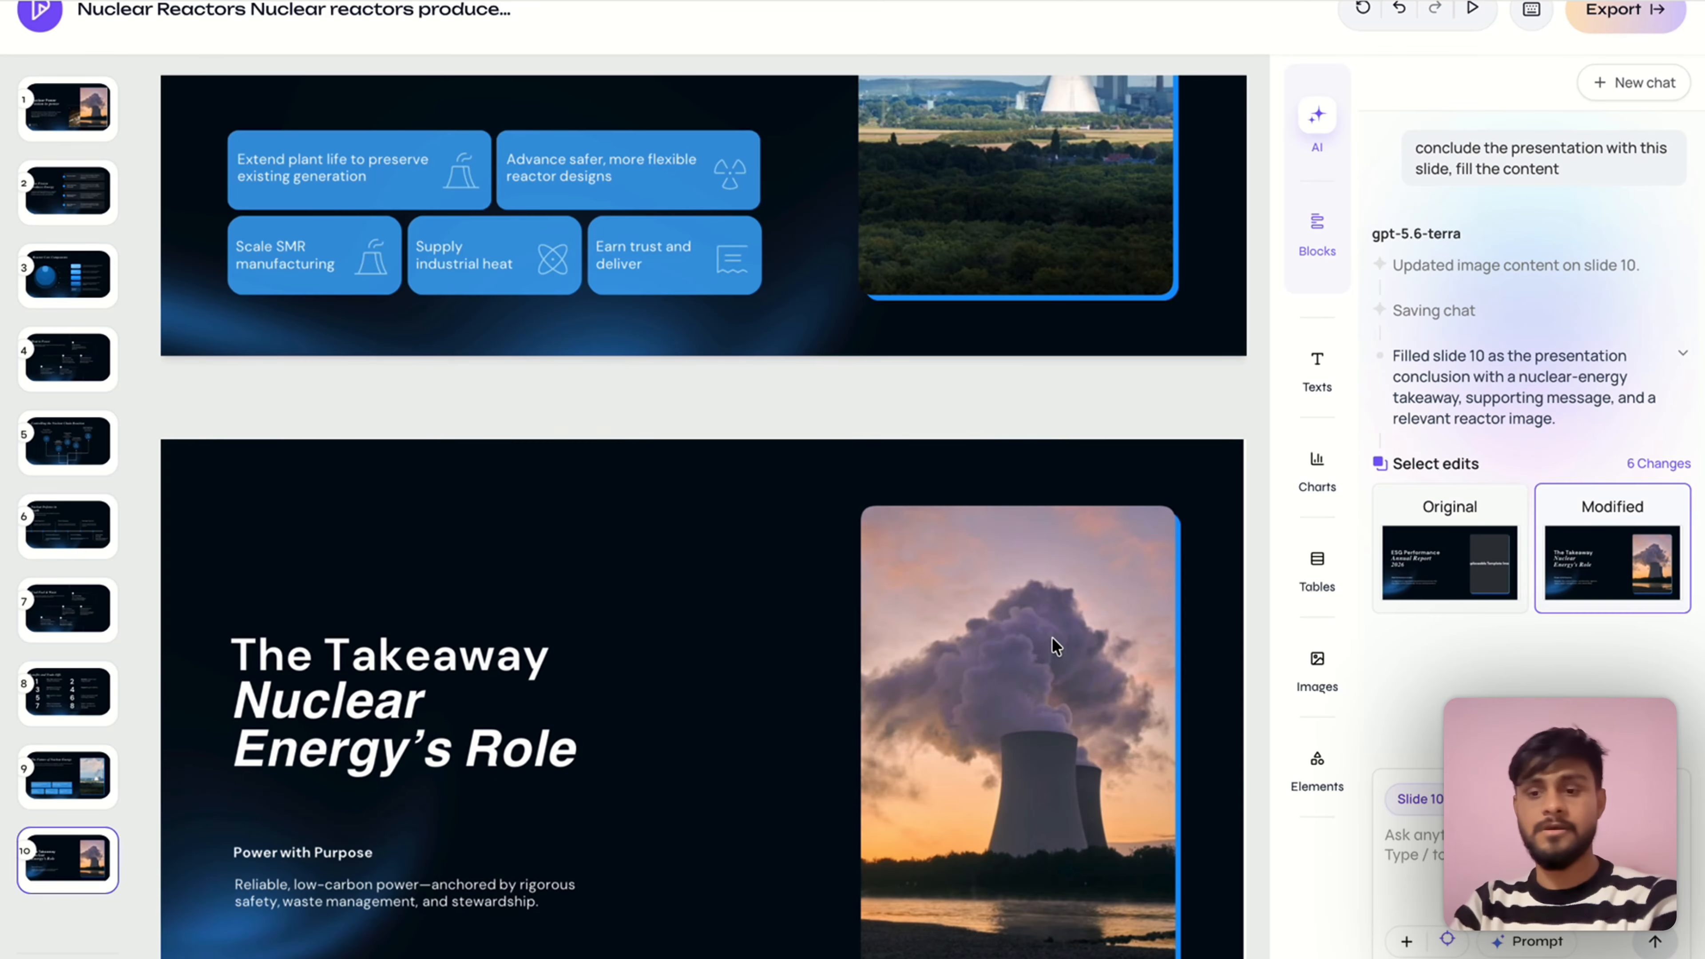
scroll(1055, 646, down, 2)
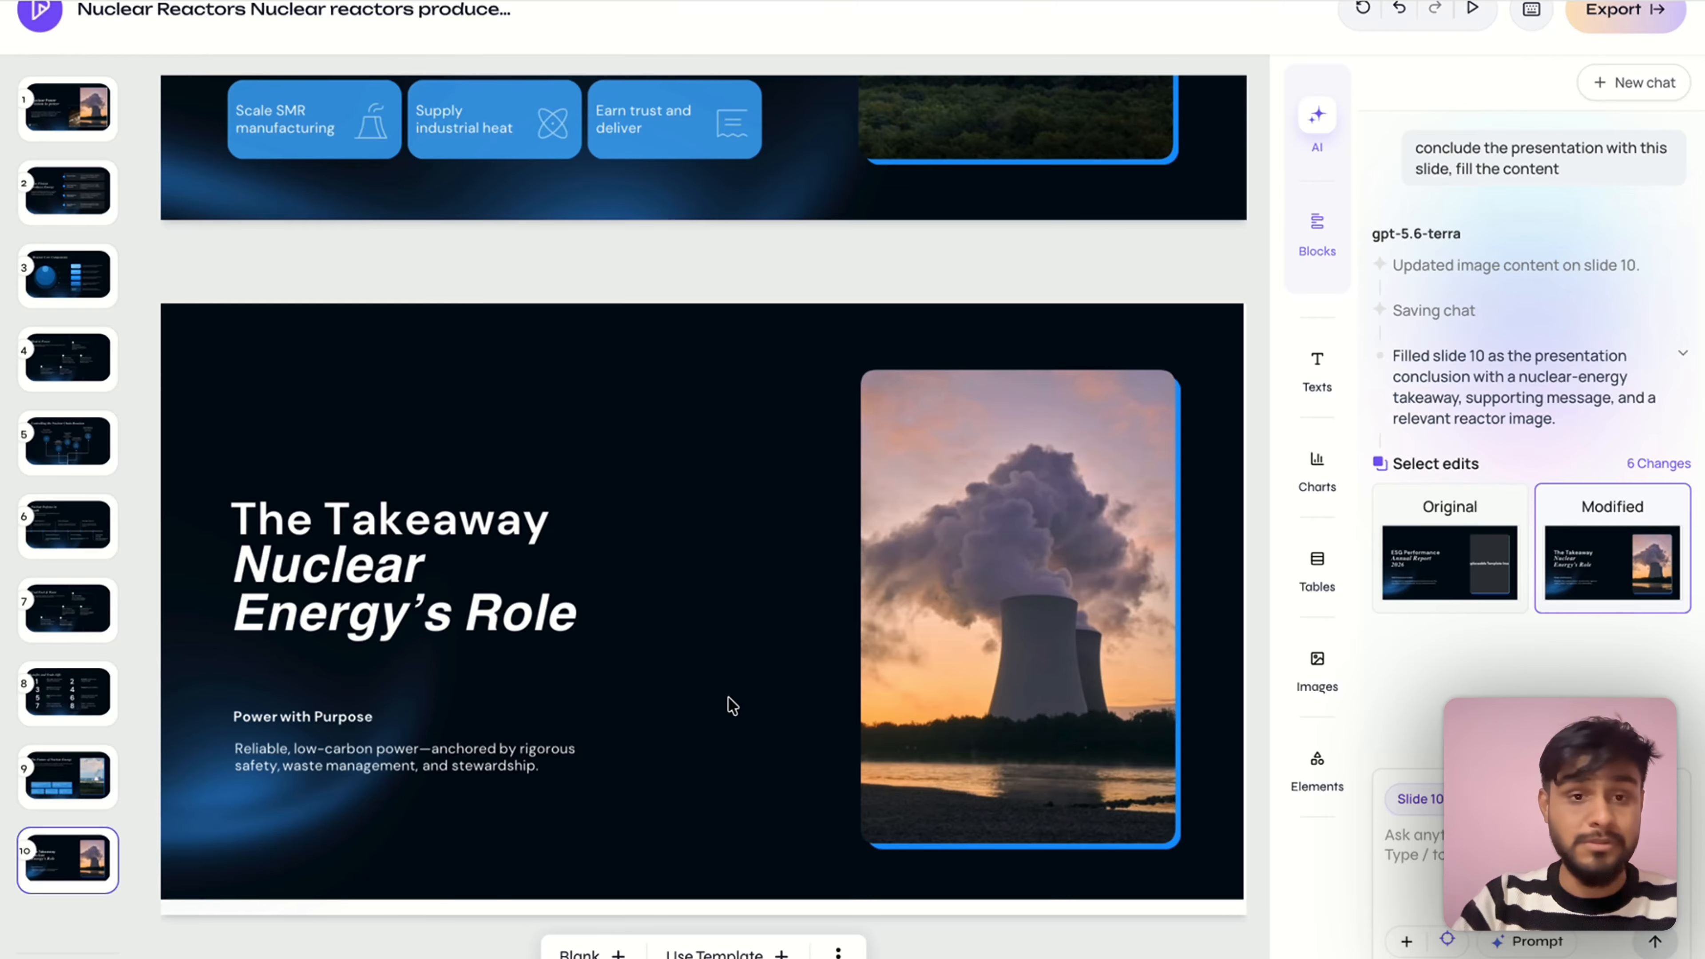
Play the presentation full screen, flip back and forth through its slides, and exit to the editor
scroll(1000, 737, up, 20)
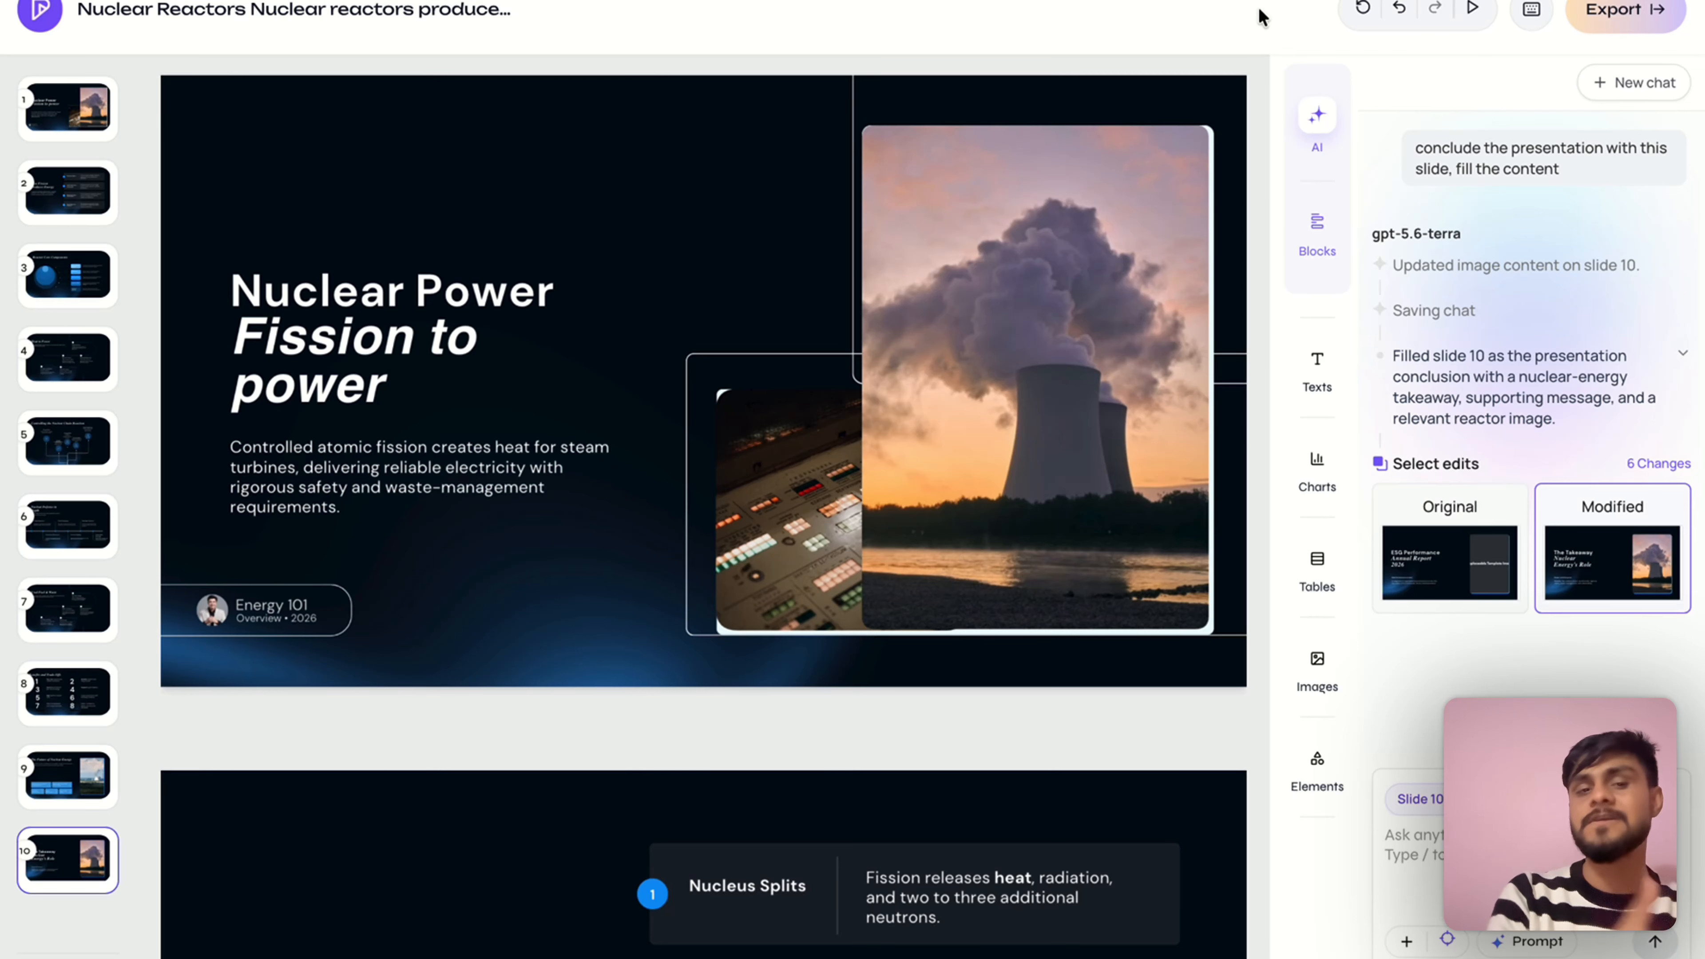
click(1472, 19)
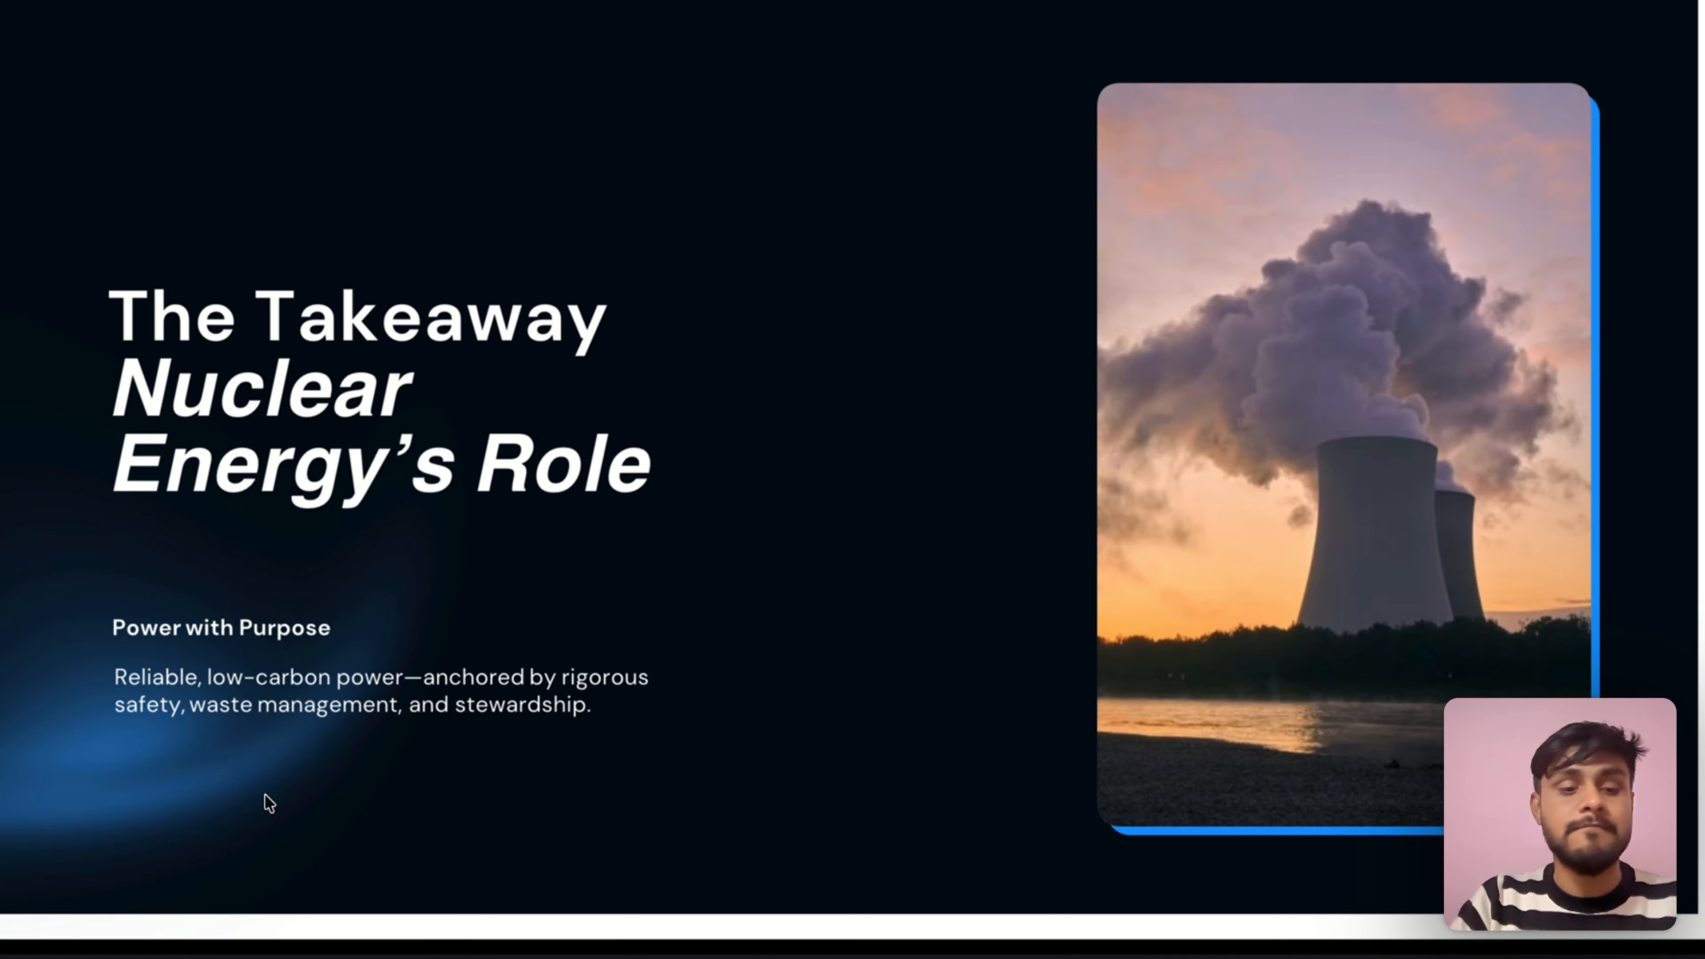
key(Left)
key(Left)
key(Left)
key(Left)
key(Left)
key(Left)
key(Left)
key(Left)
key(Left)
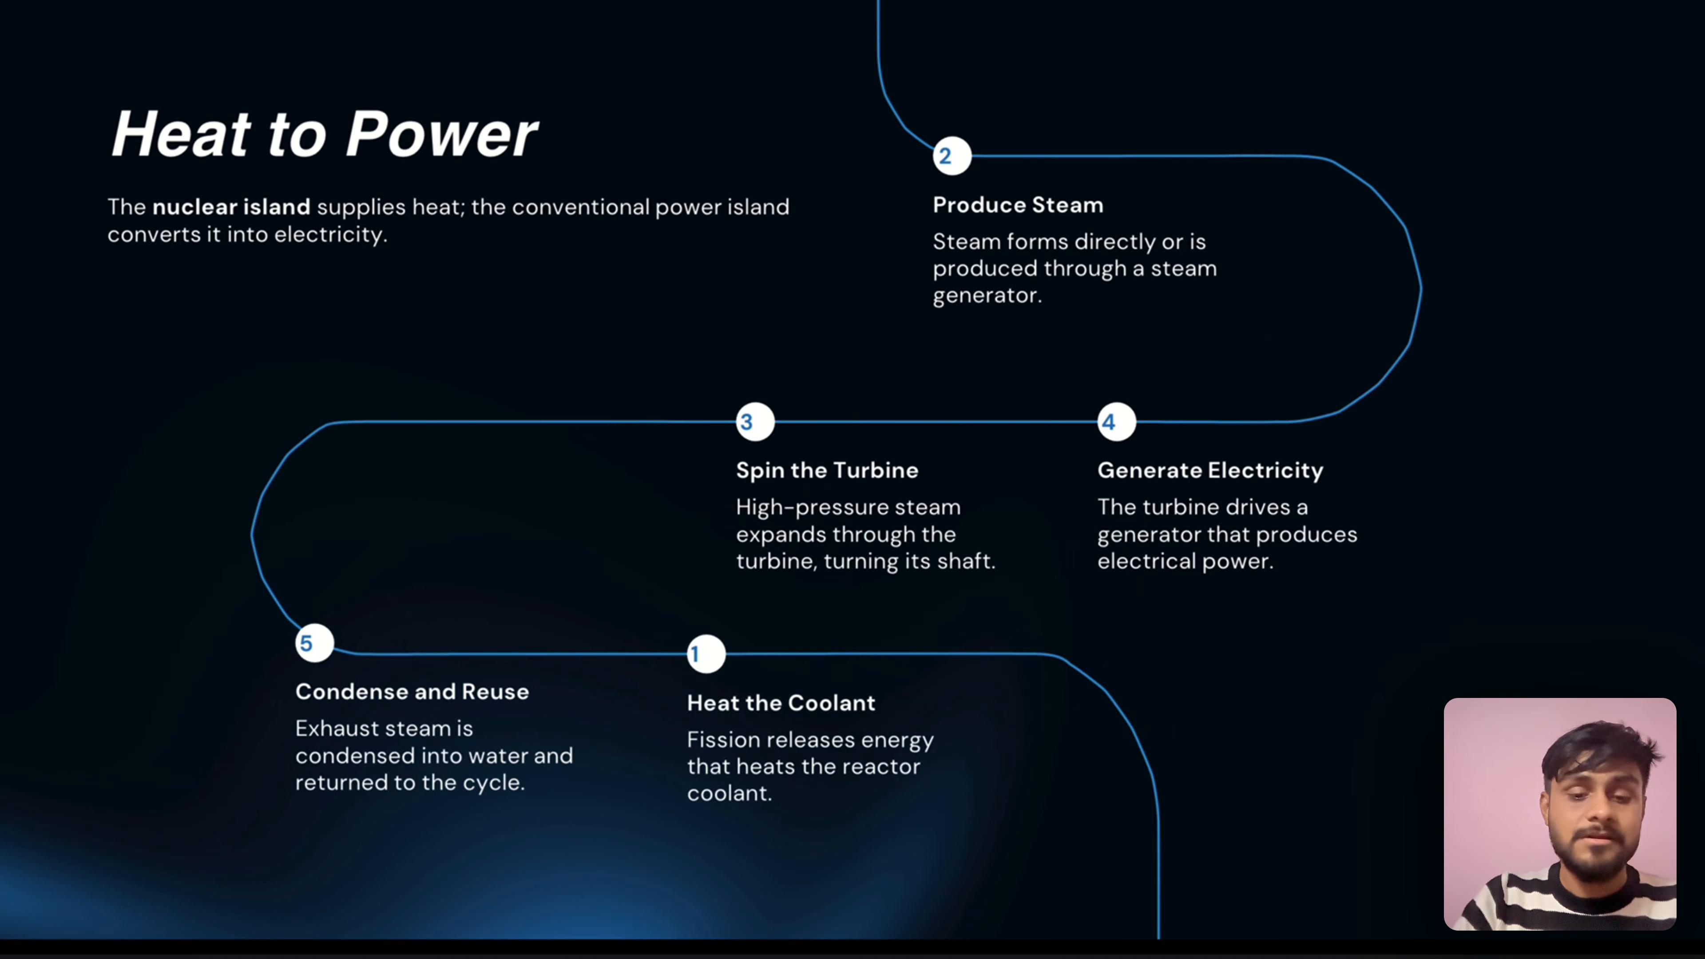
key(Right)
key(Right)
key(Right)
key(Right)
key(Right)
key(Right)
key(Right)
key(Right)
key(Right)
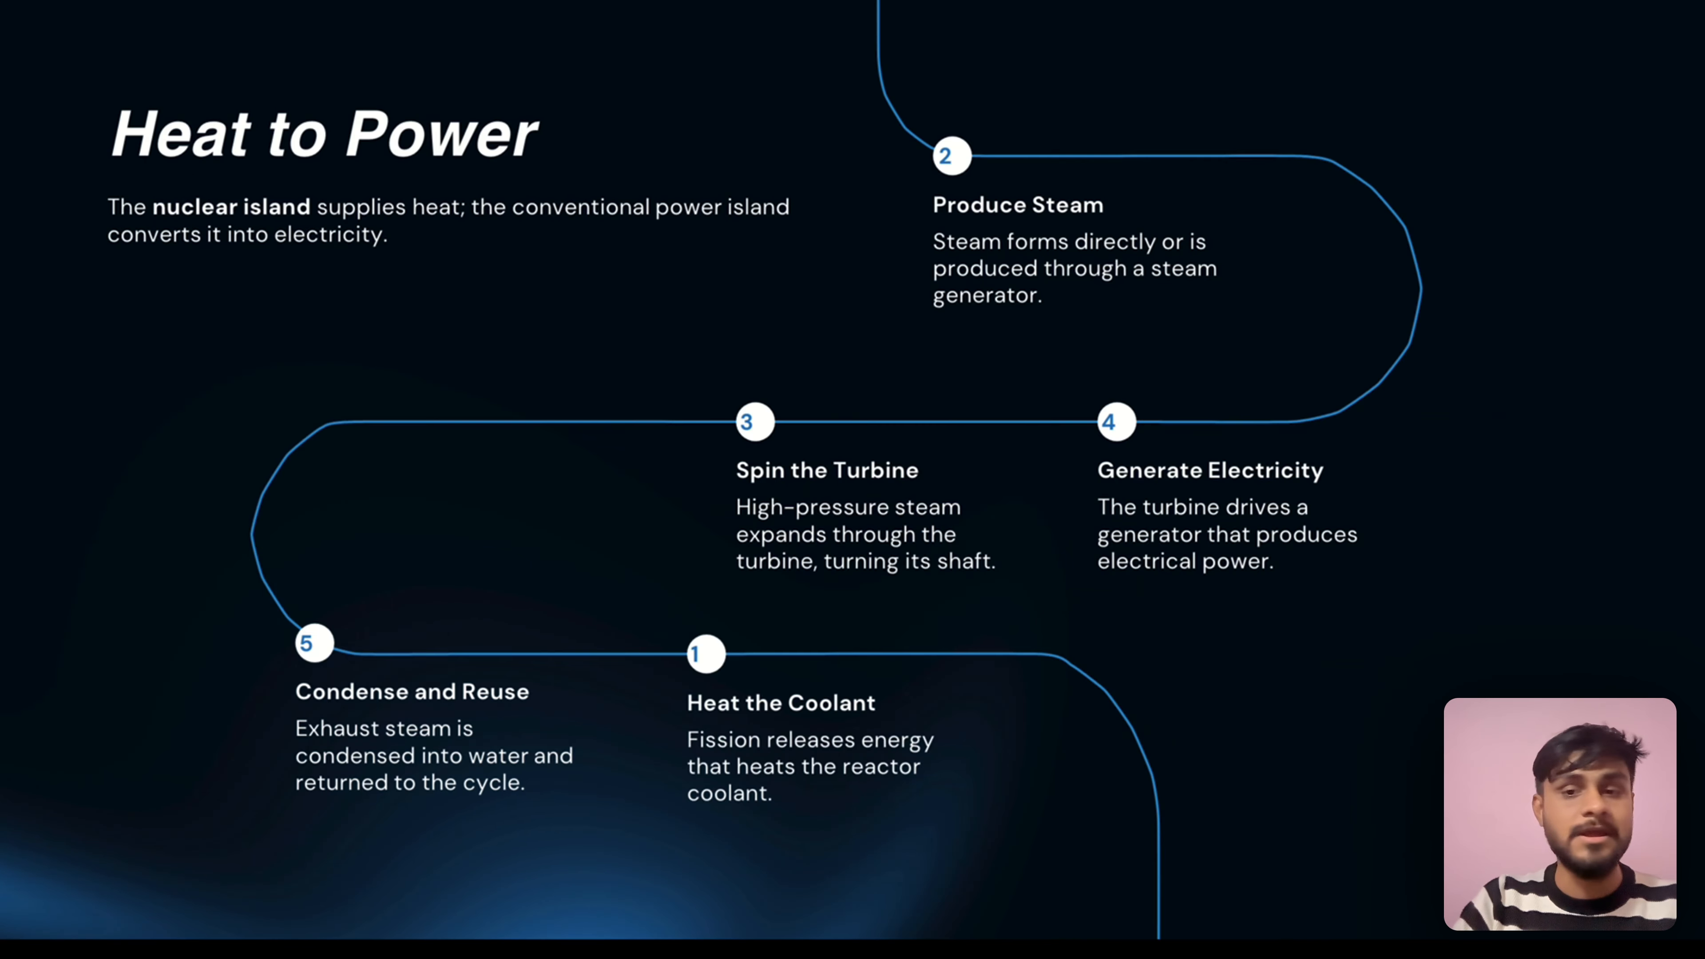
key(Escape)
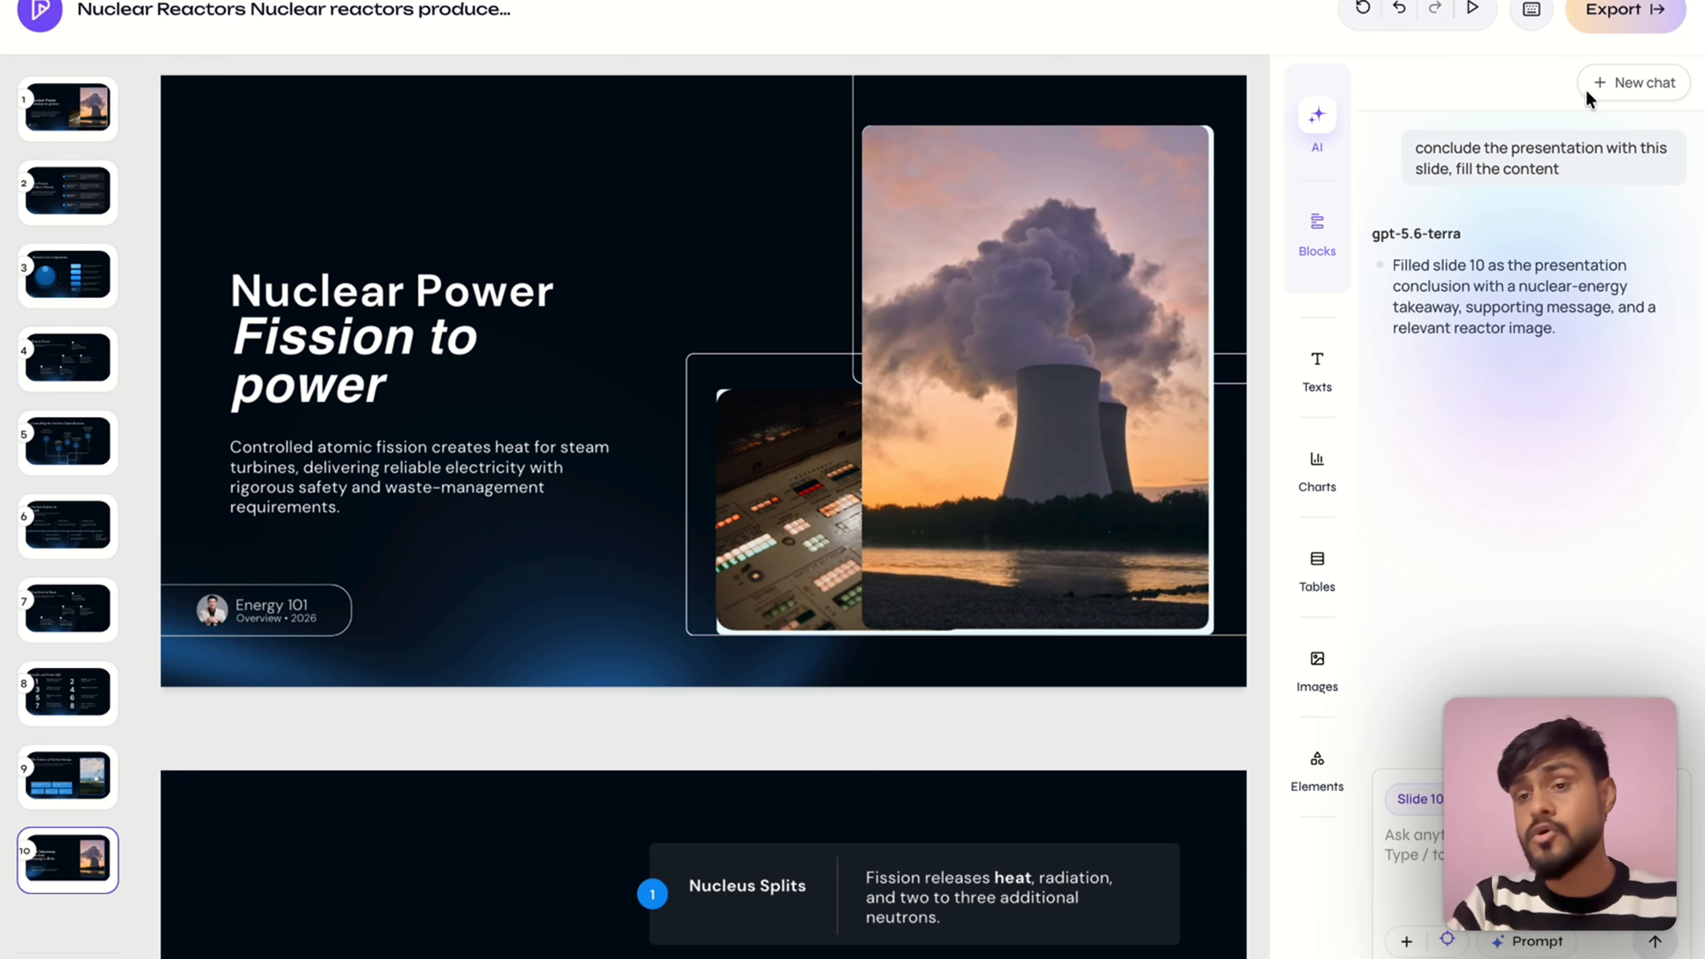
Start building a new custom template from the Templates page and dismiss the template model warning
click(1625, 10)
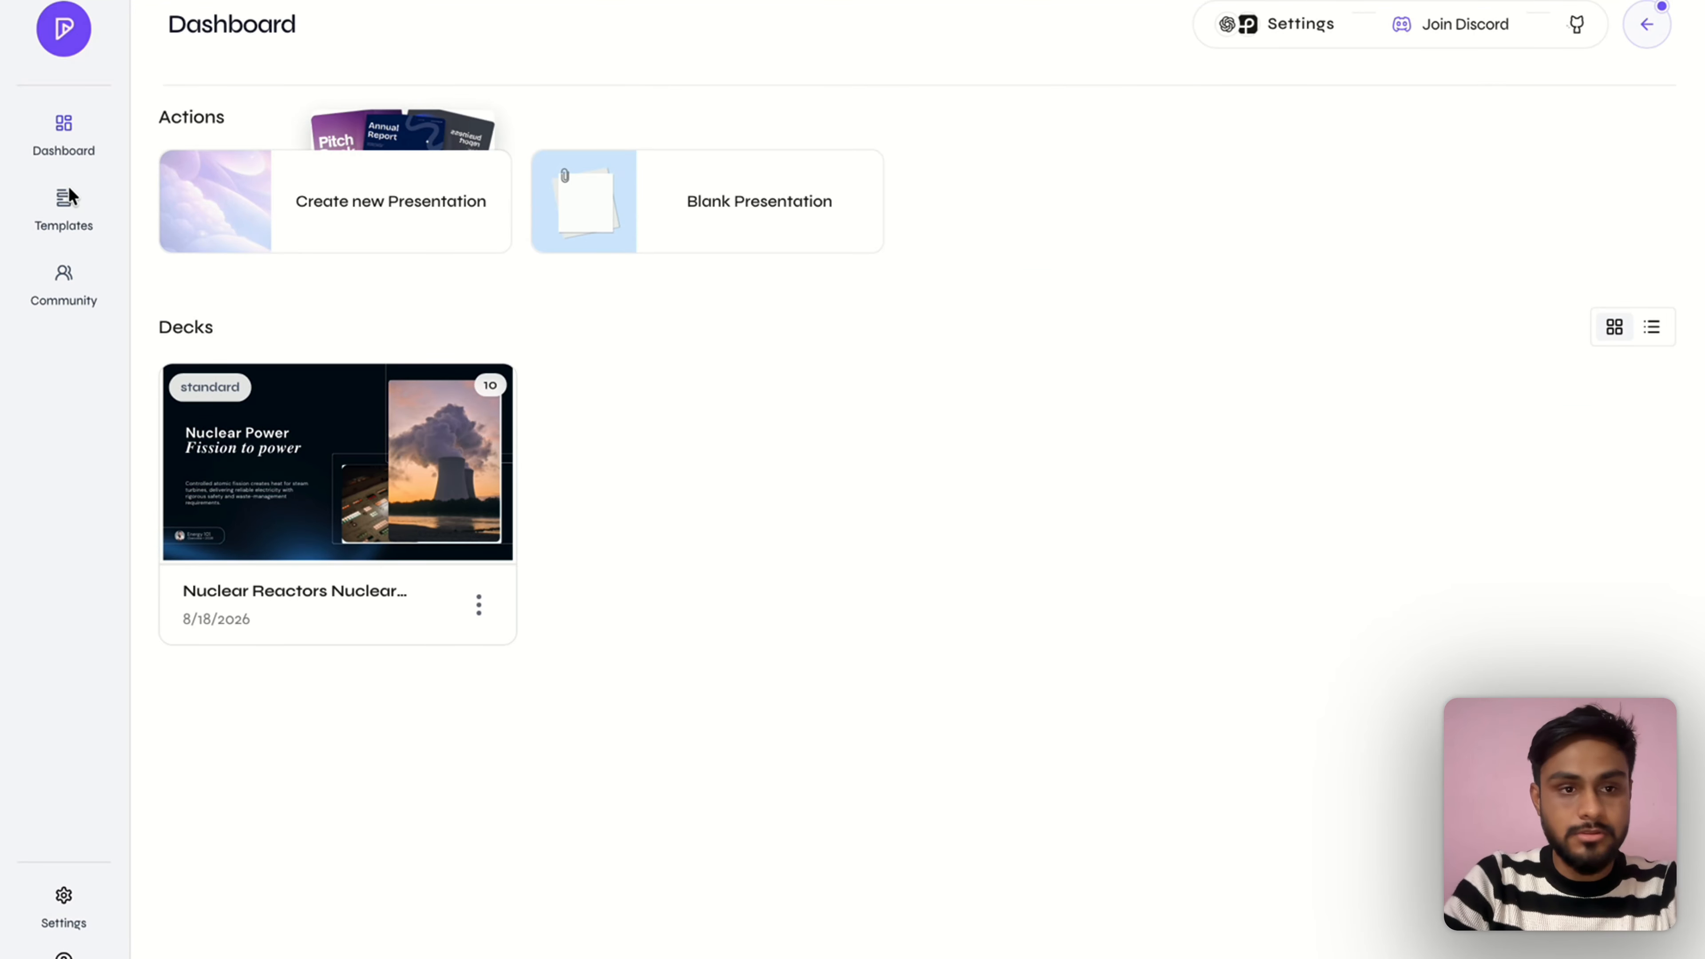
click(69, 211)
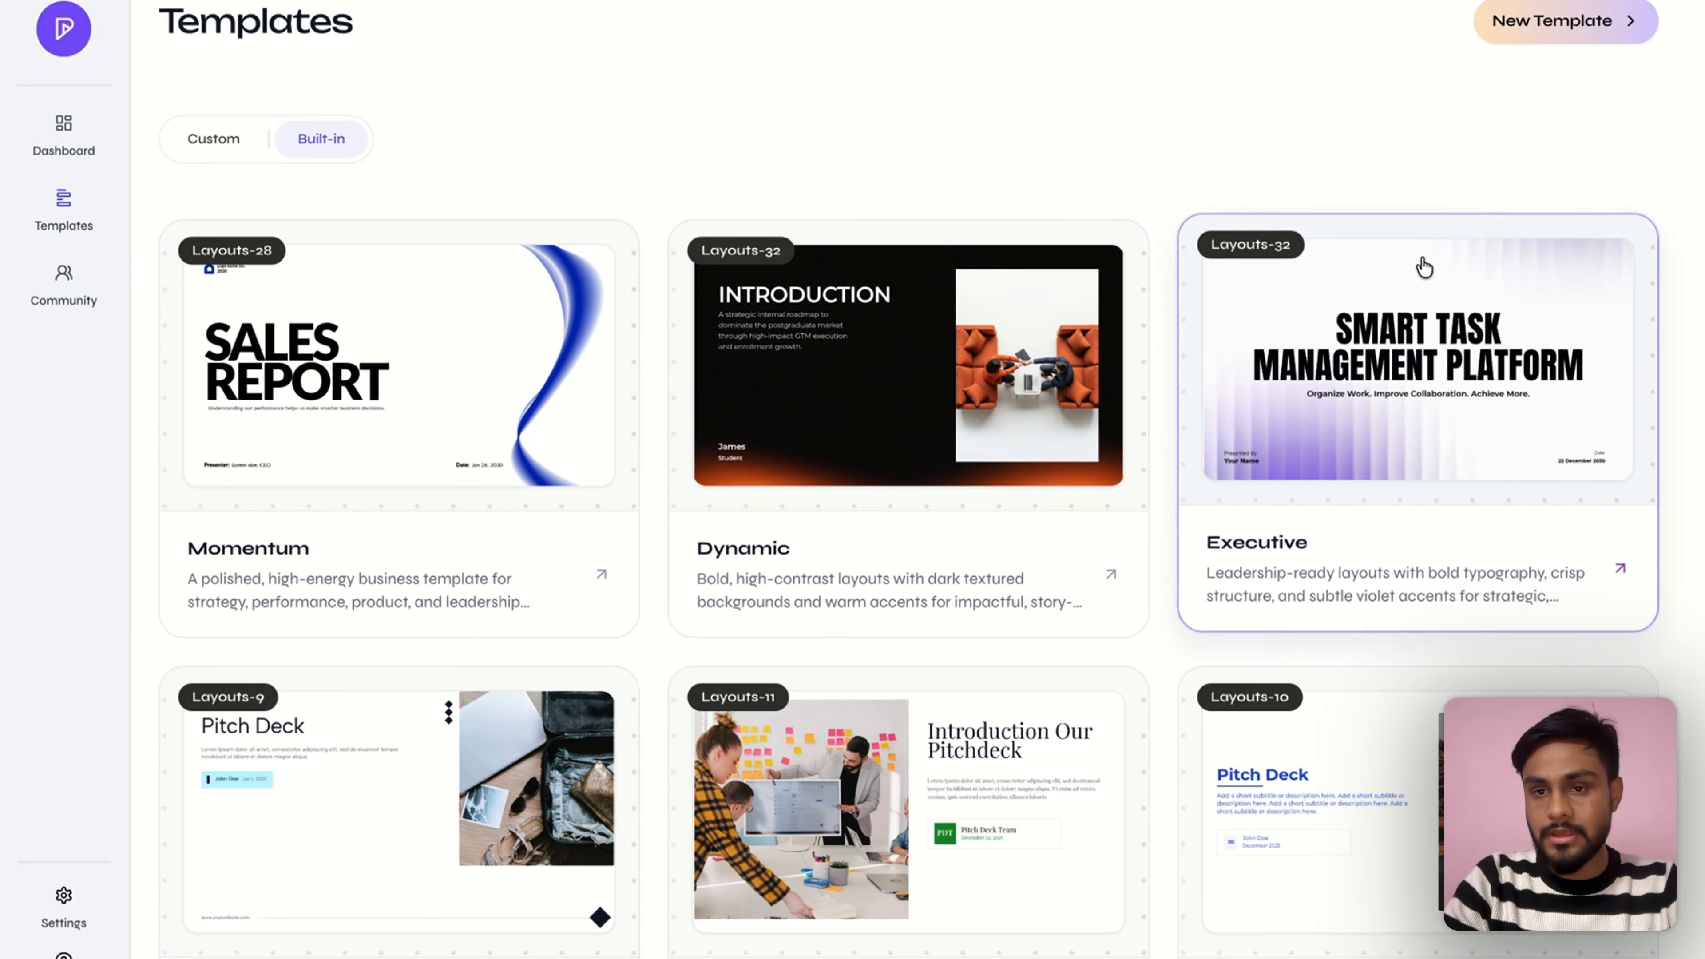
scroll(1172, 167, right, 3)
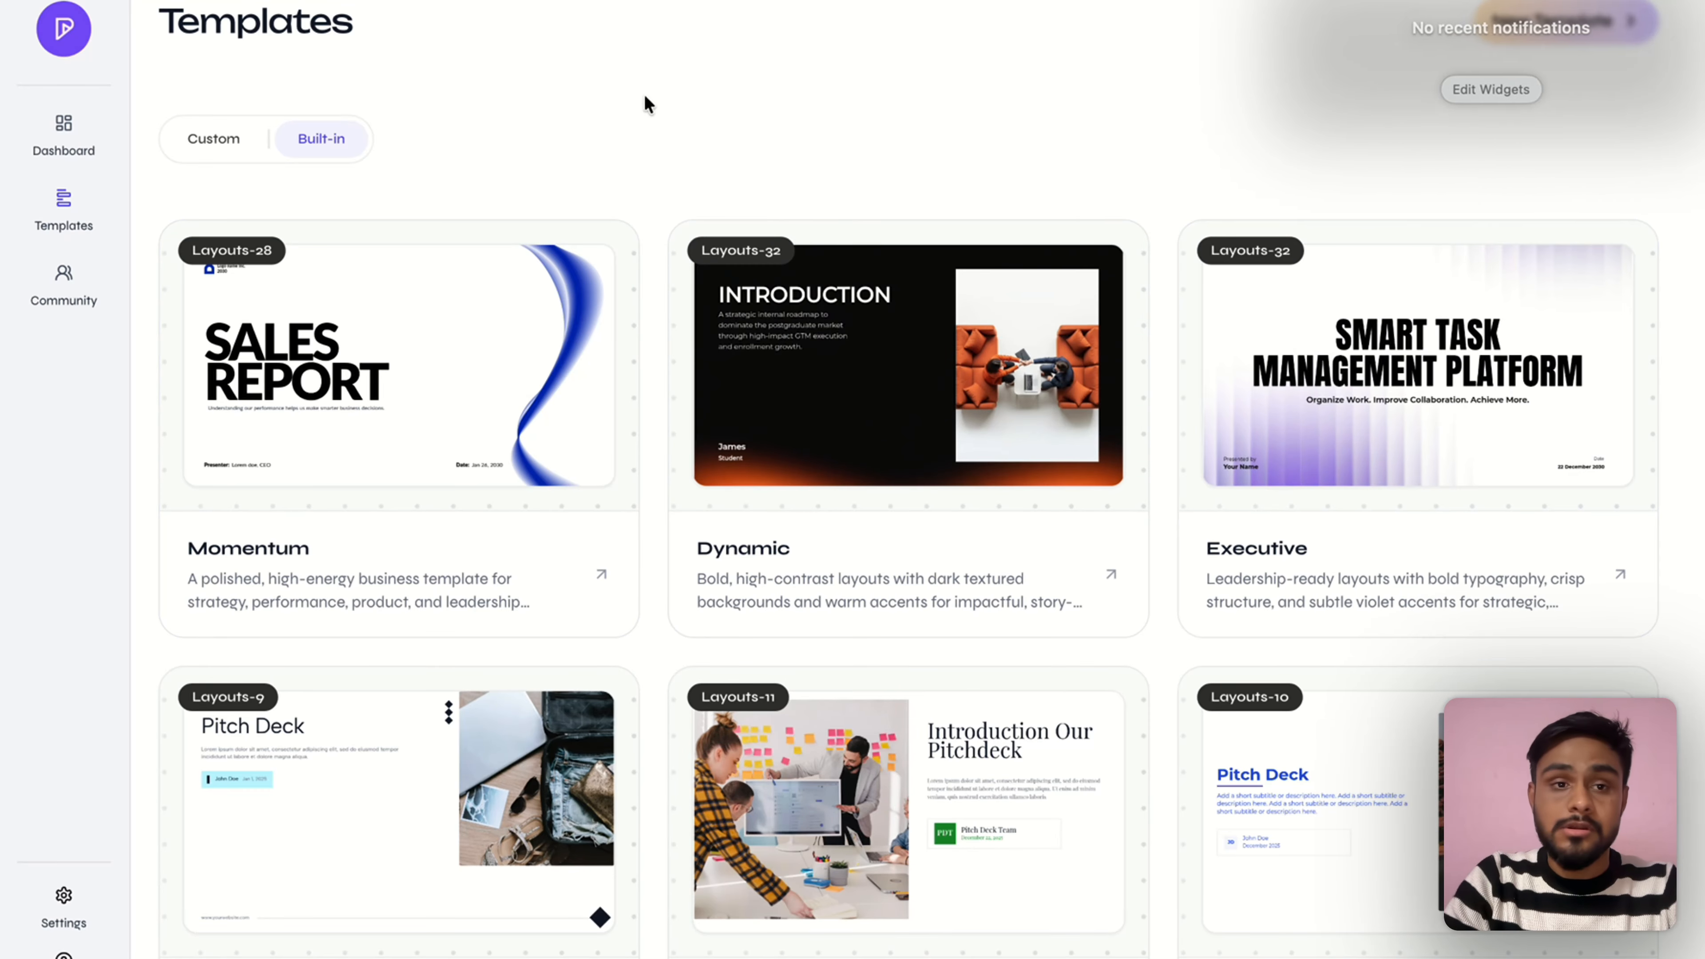
click(220, 145)
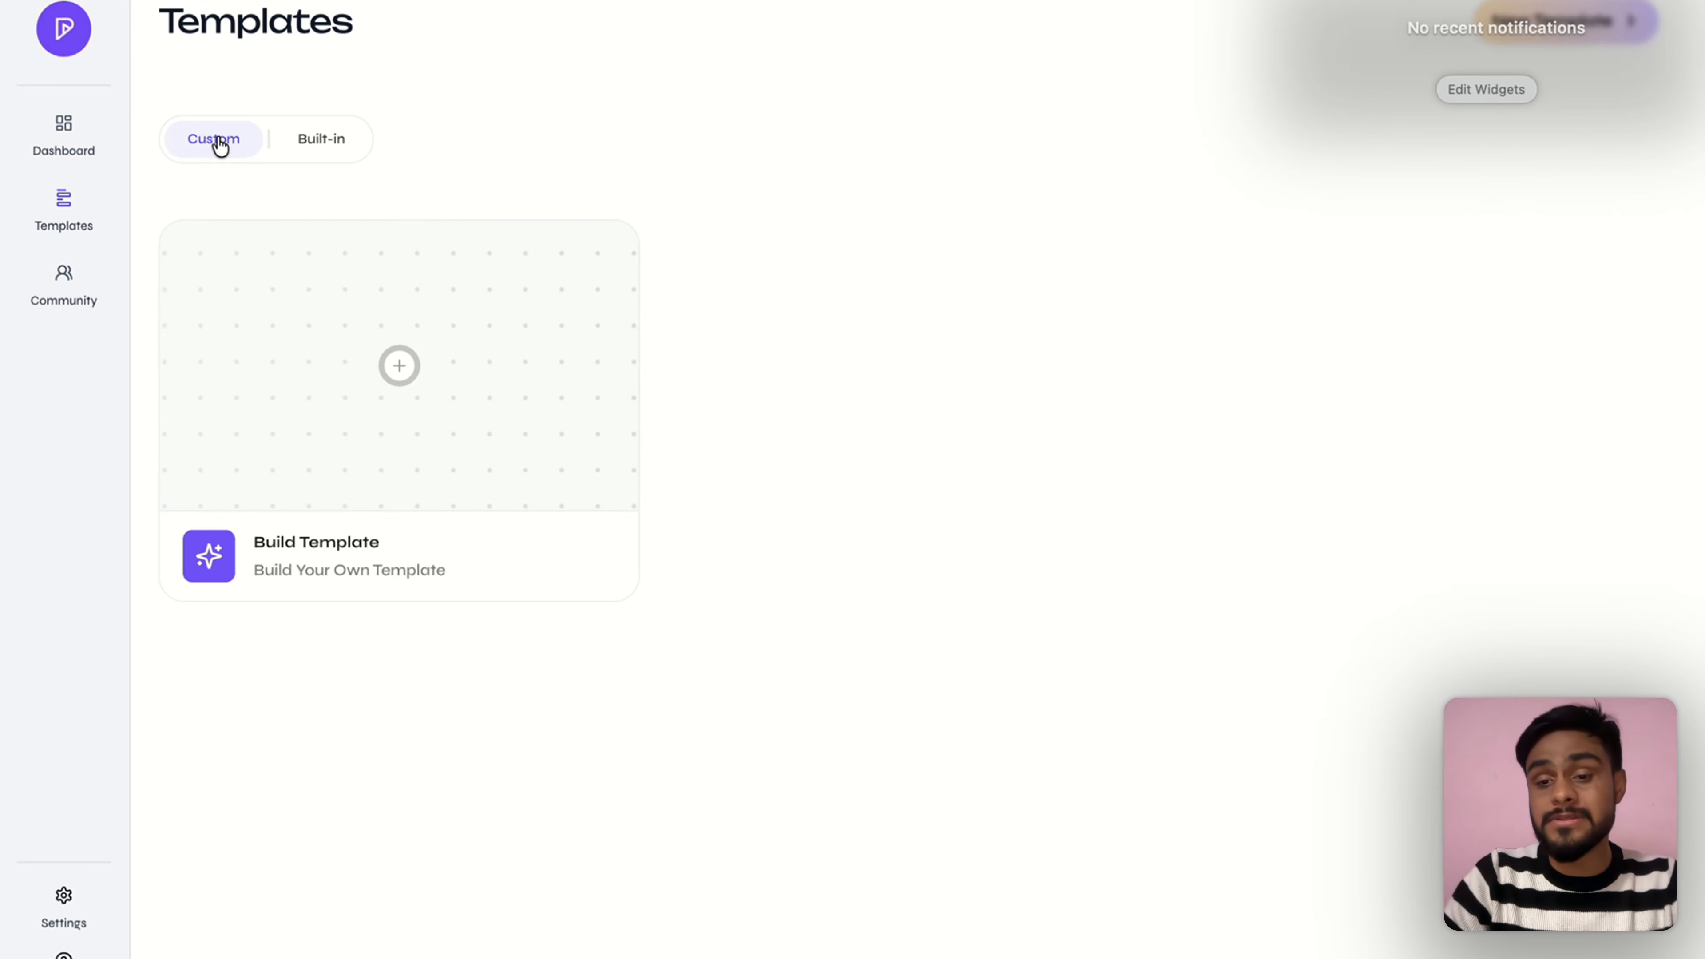
click(314, 357)
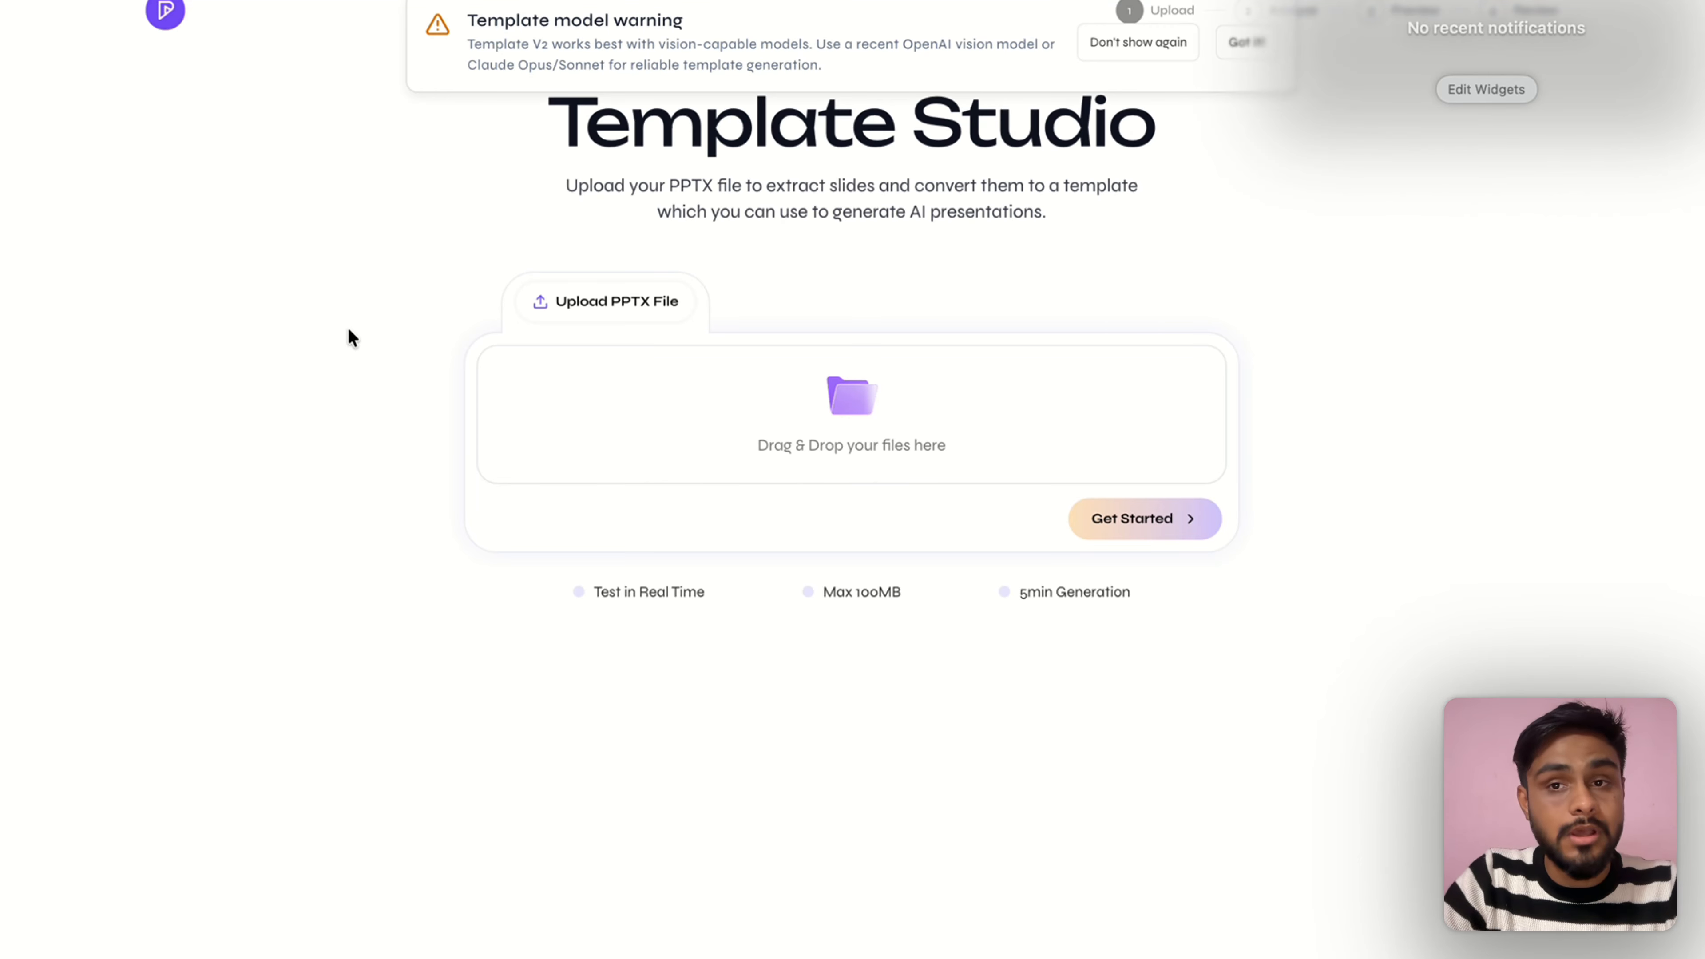
click(1241, 157)
click(1245, 43)
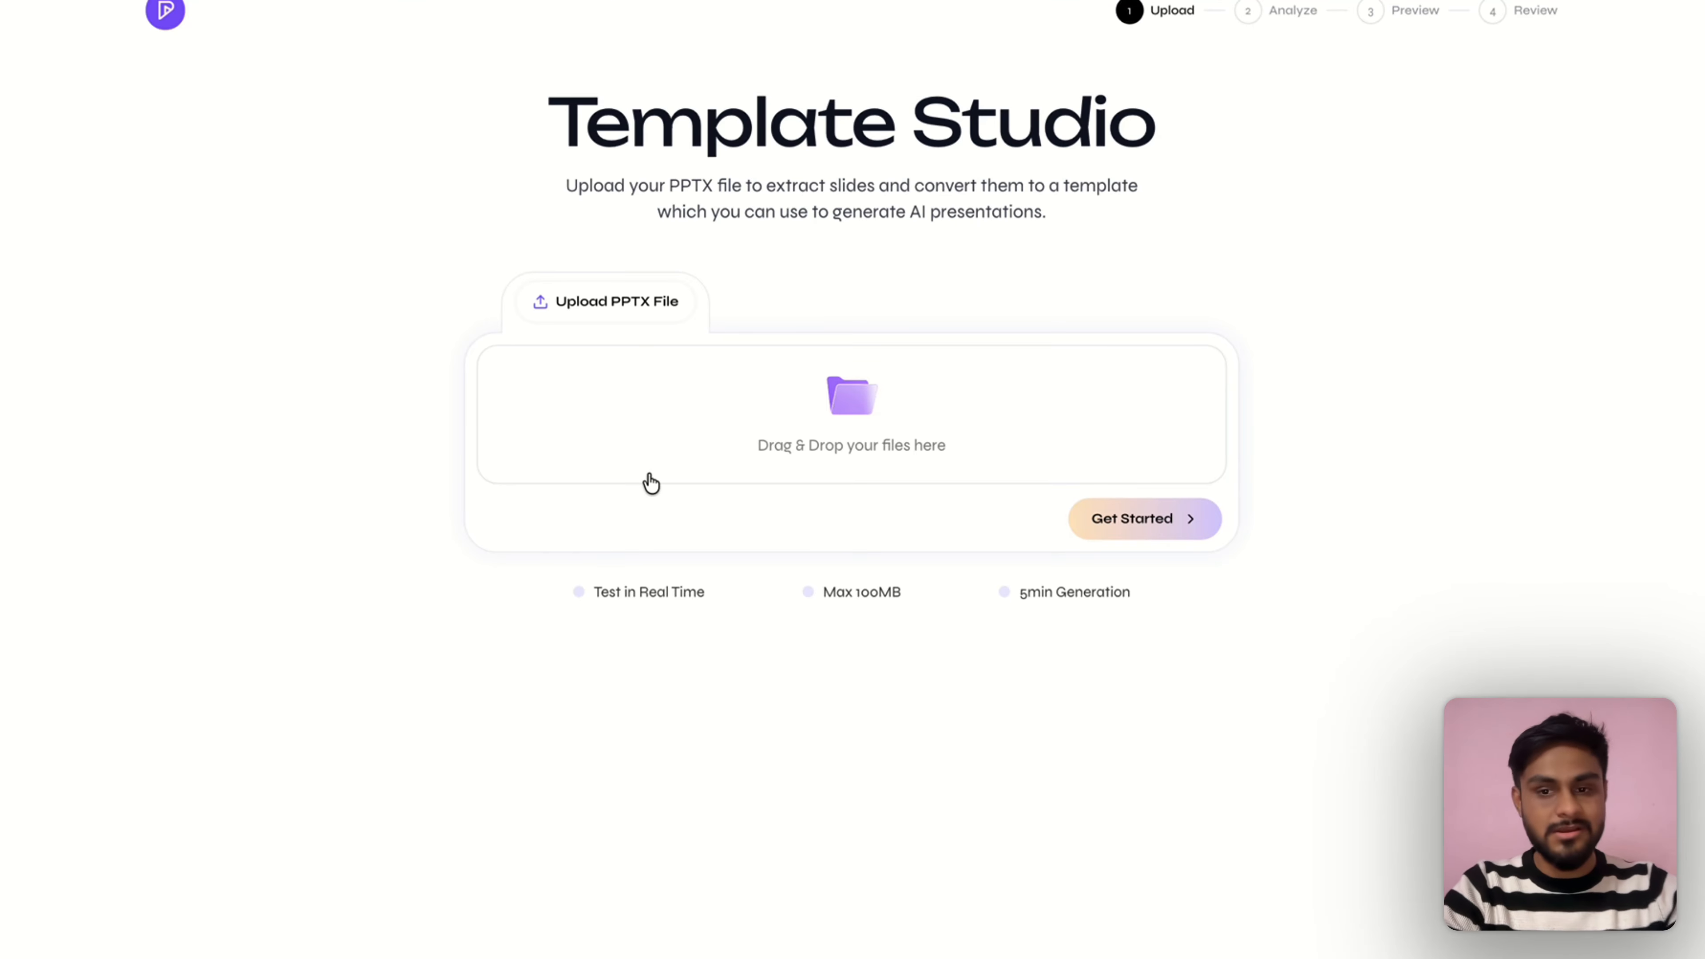
Upload template.pptx from the templates folder to Template Studio and start extracting its slides
click(807, 392)
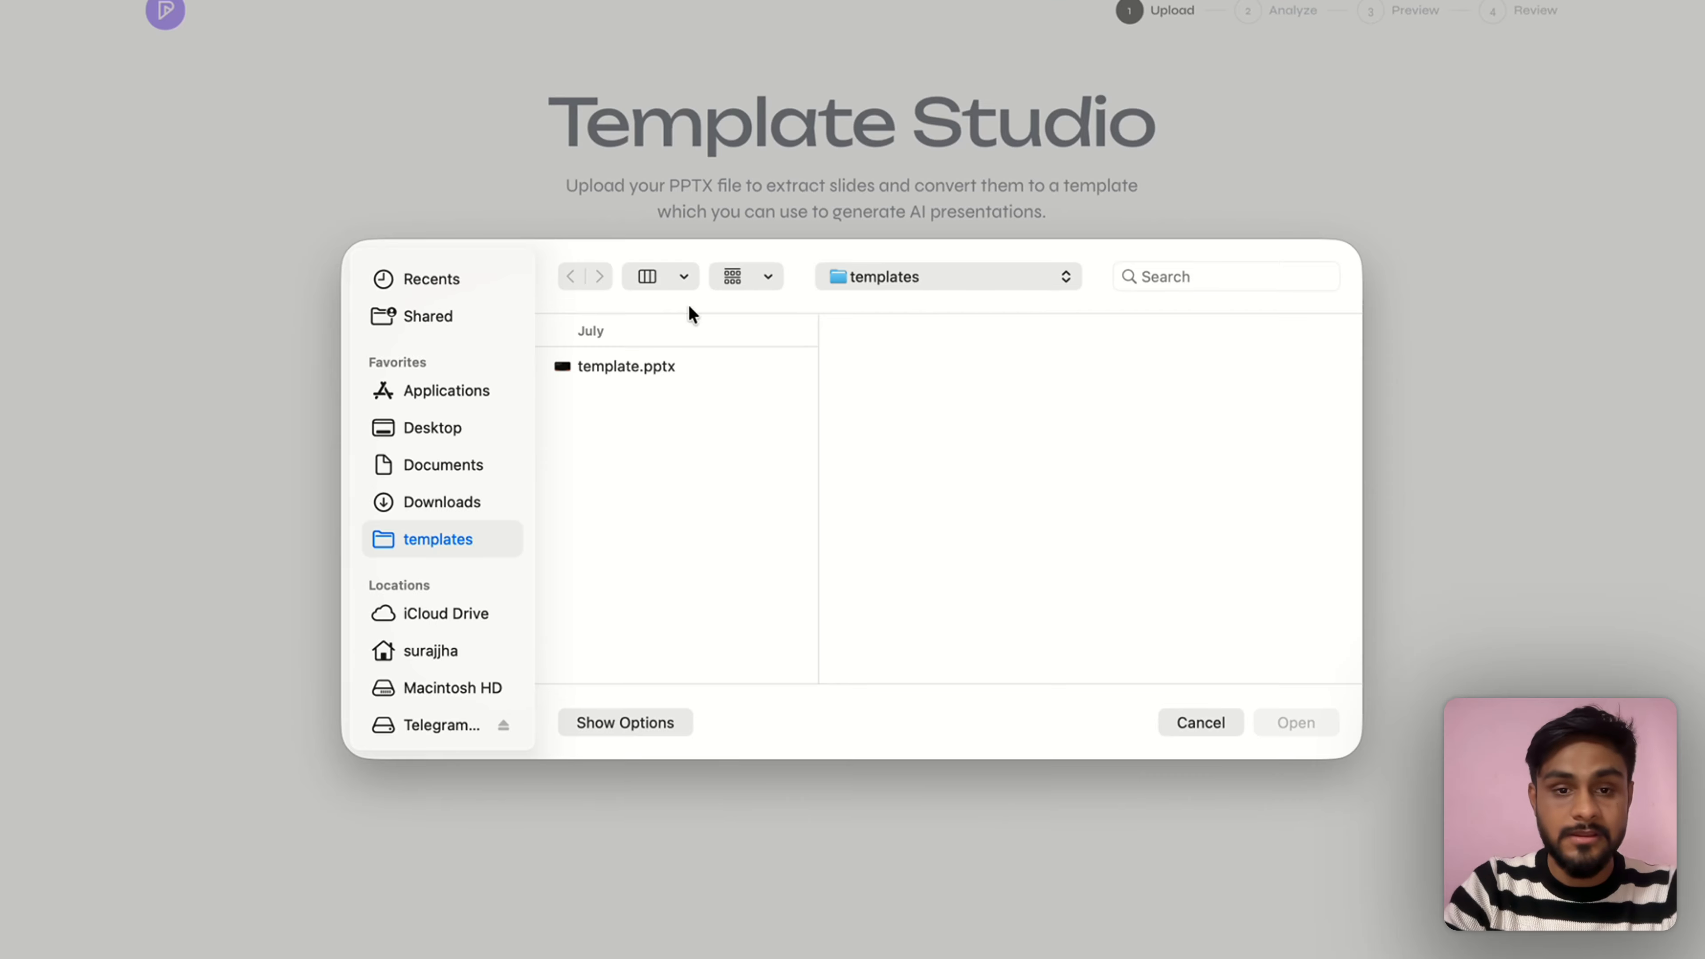
click(678, 366)
click(1296, 723)
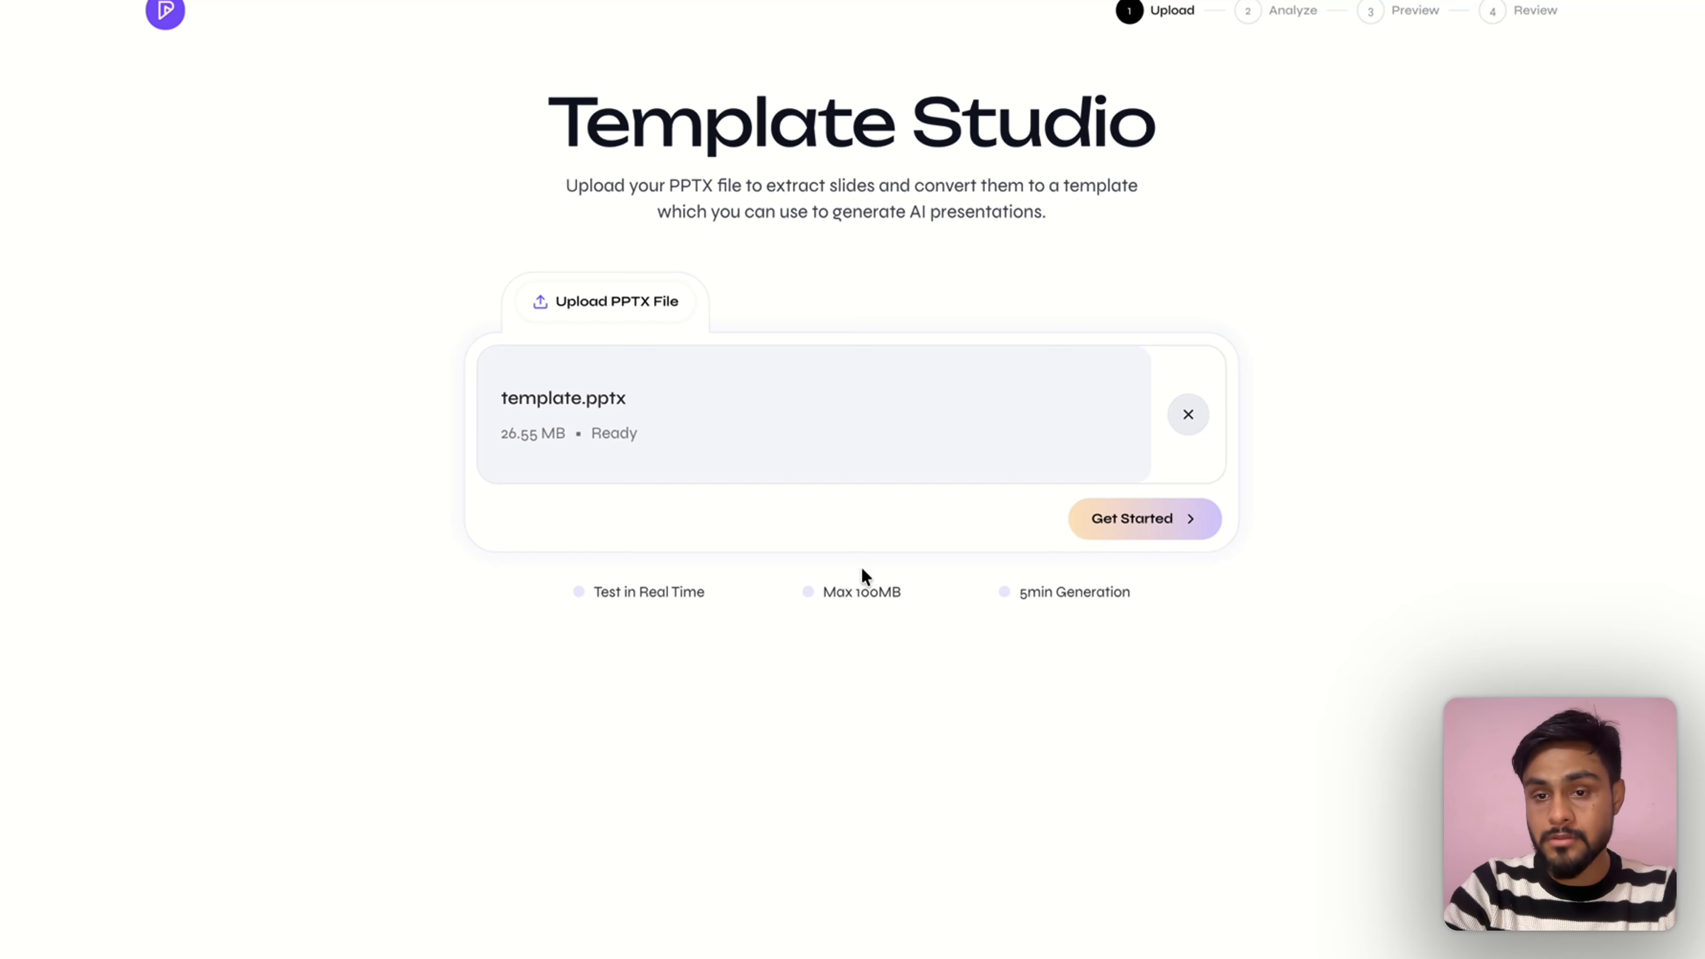
click(1117, 509)
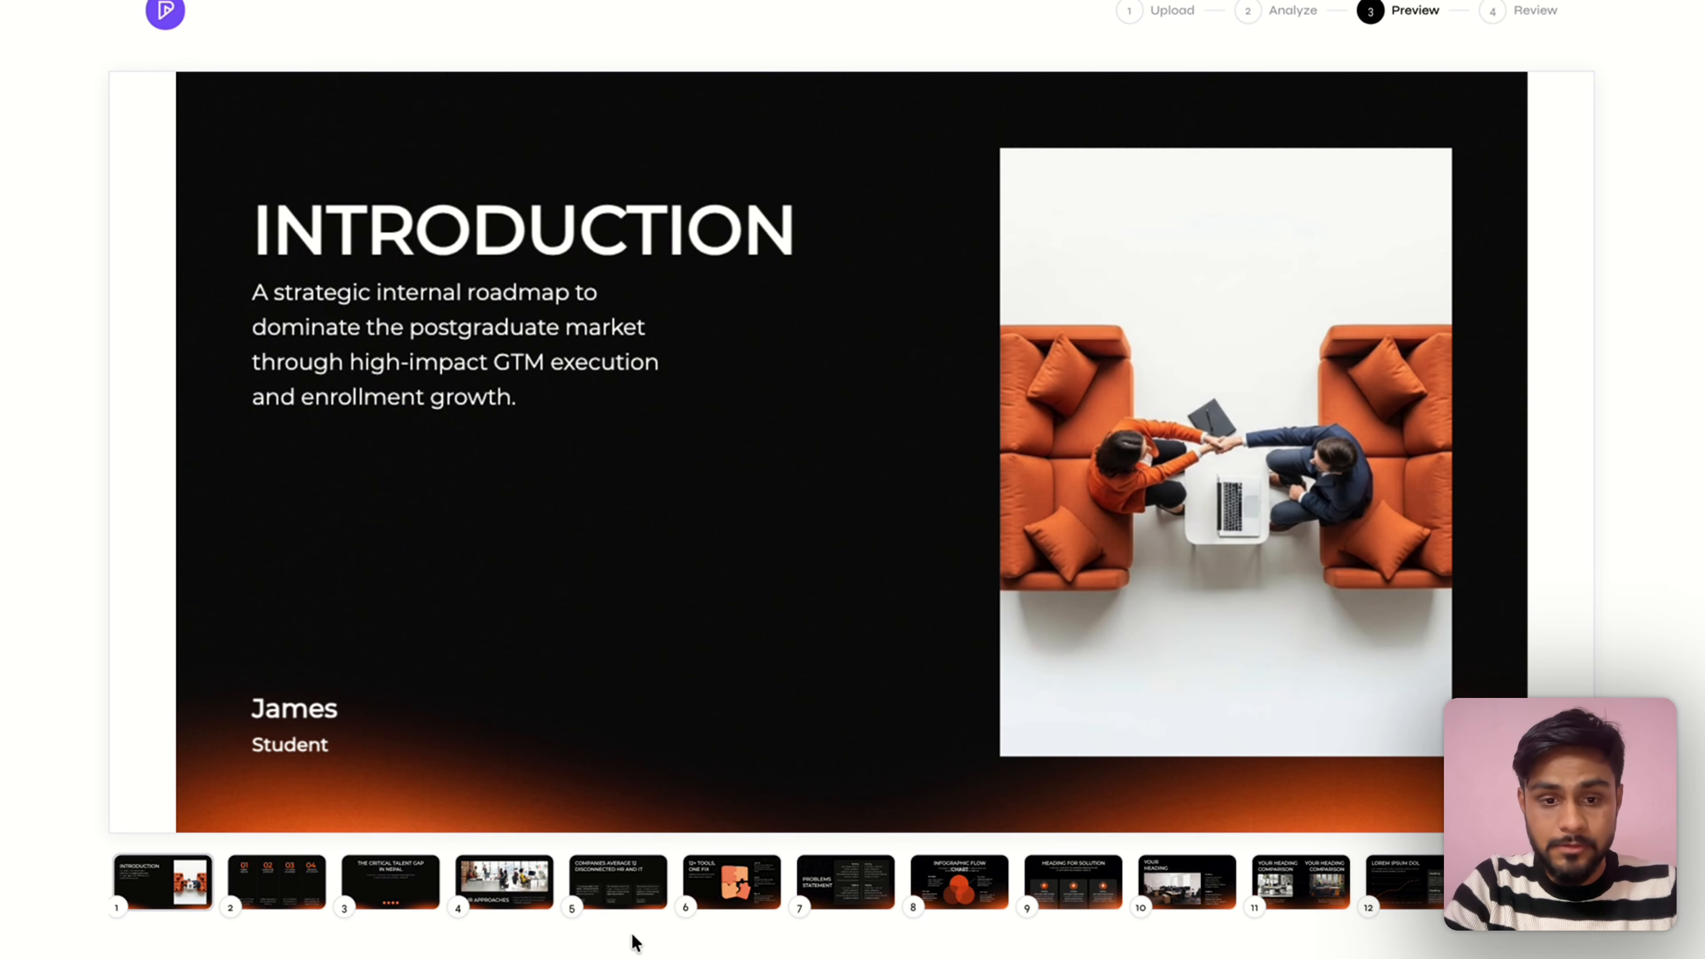
Look through the previews of the extracted slides, from slide 5 to the later metrics and text layouts
click(603, 905)
click(724, 897)
click(847, 887)
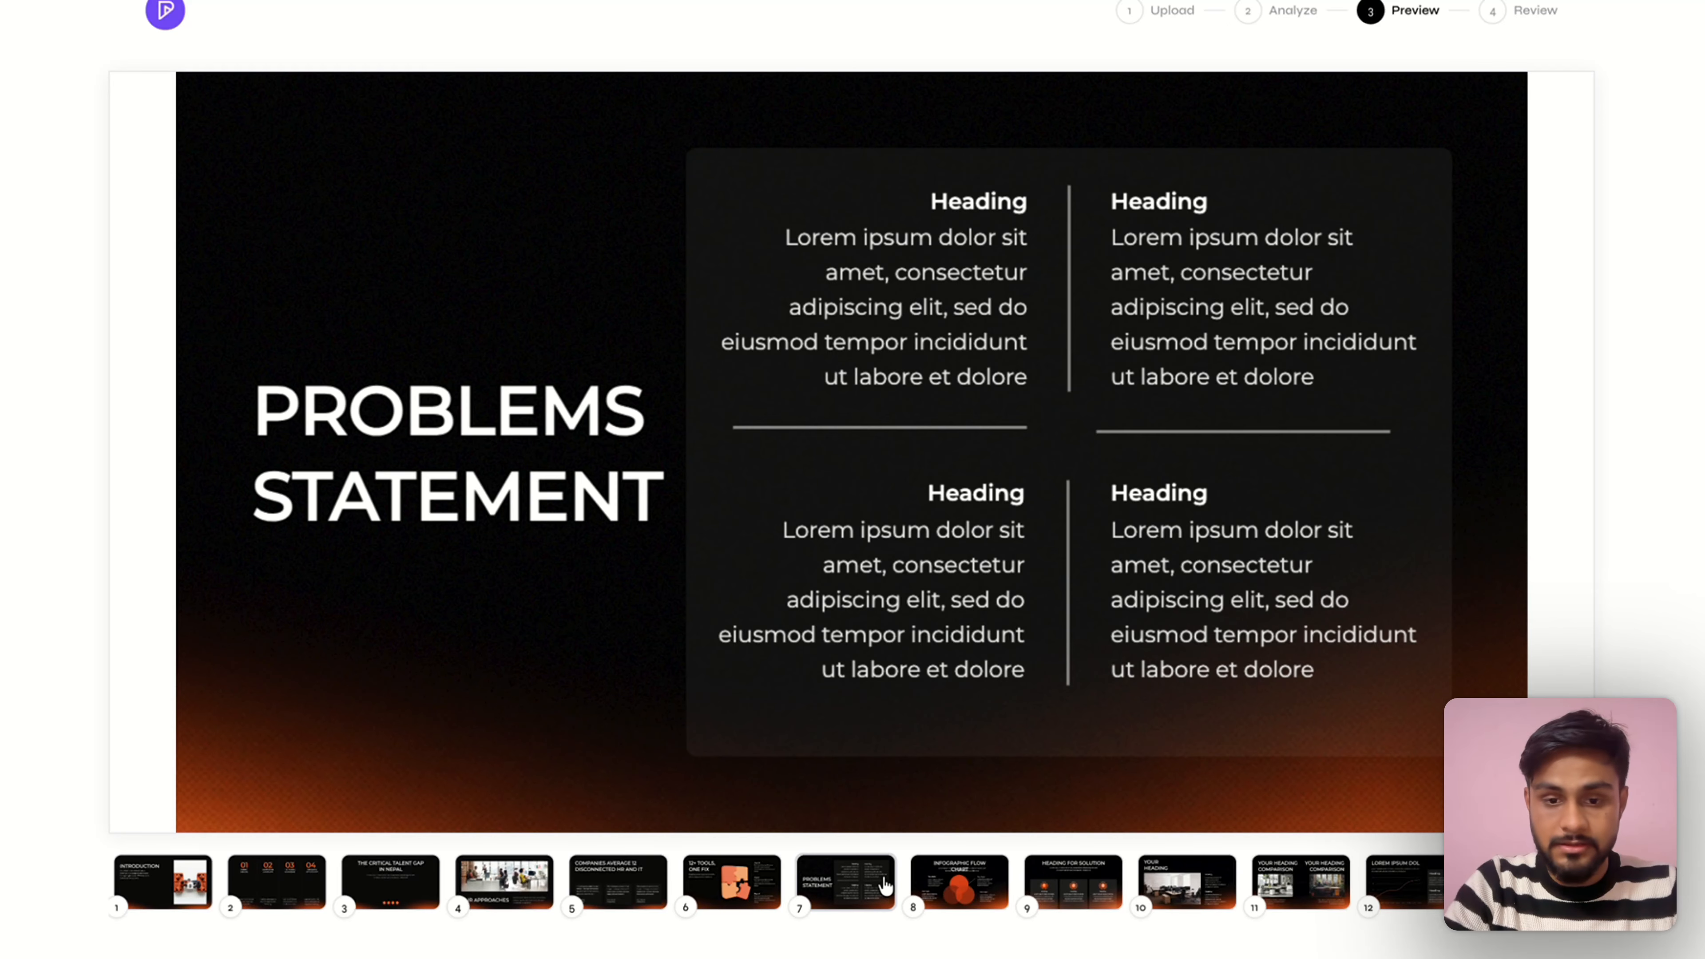
click(967, 877)
scroll(873, 881, right, 10)
click(1115, 888)
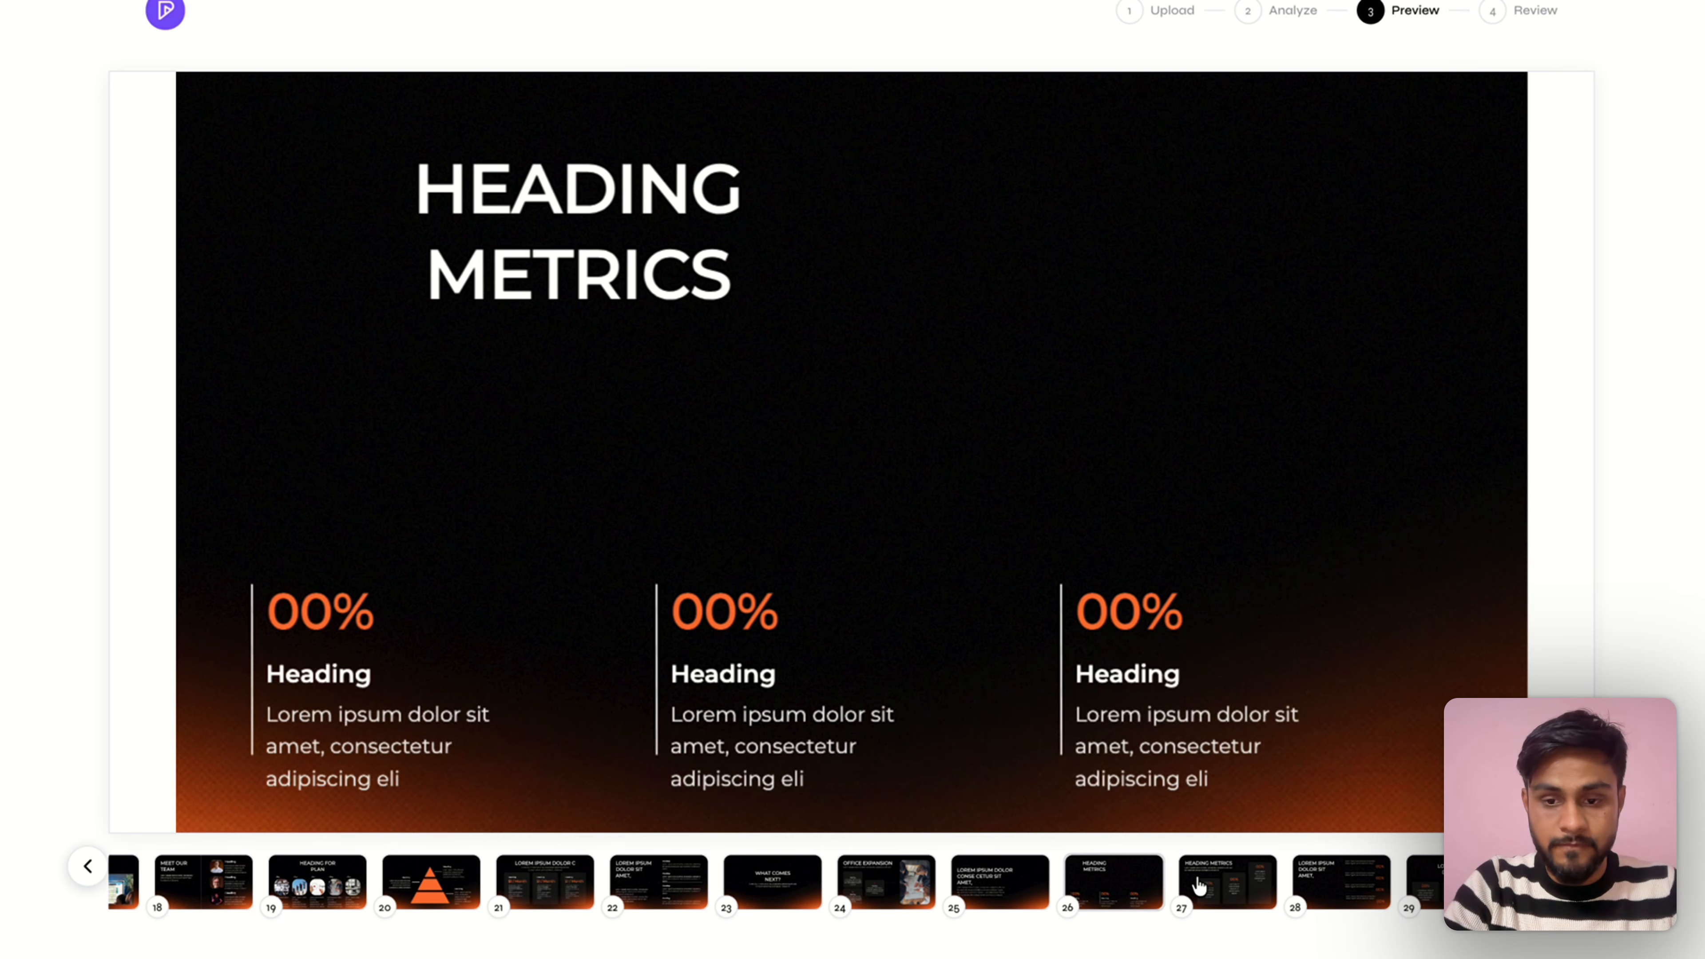
click(1202, 887)
click(1305, 888)
click(640, 892)
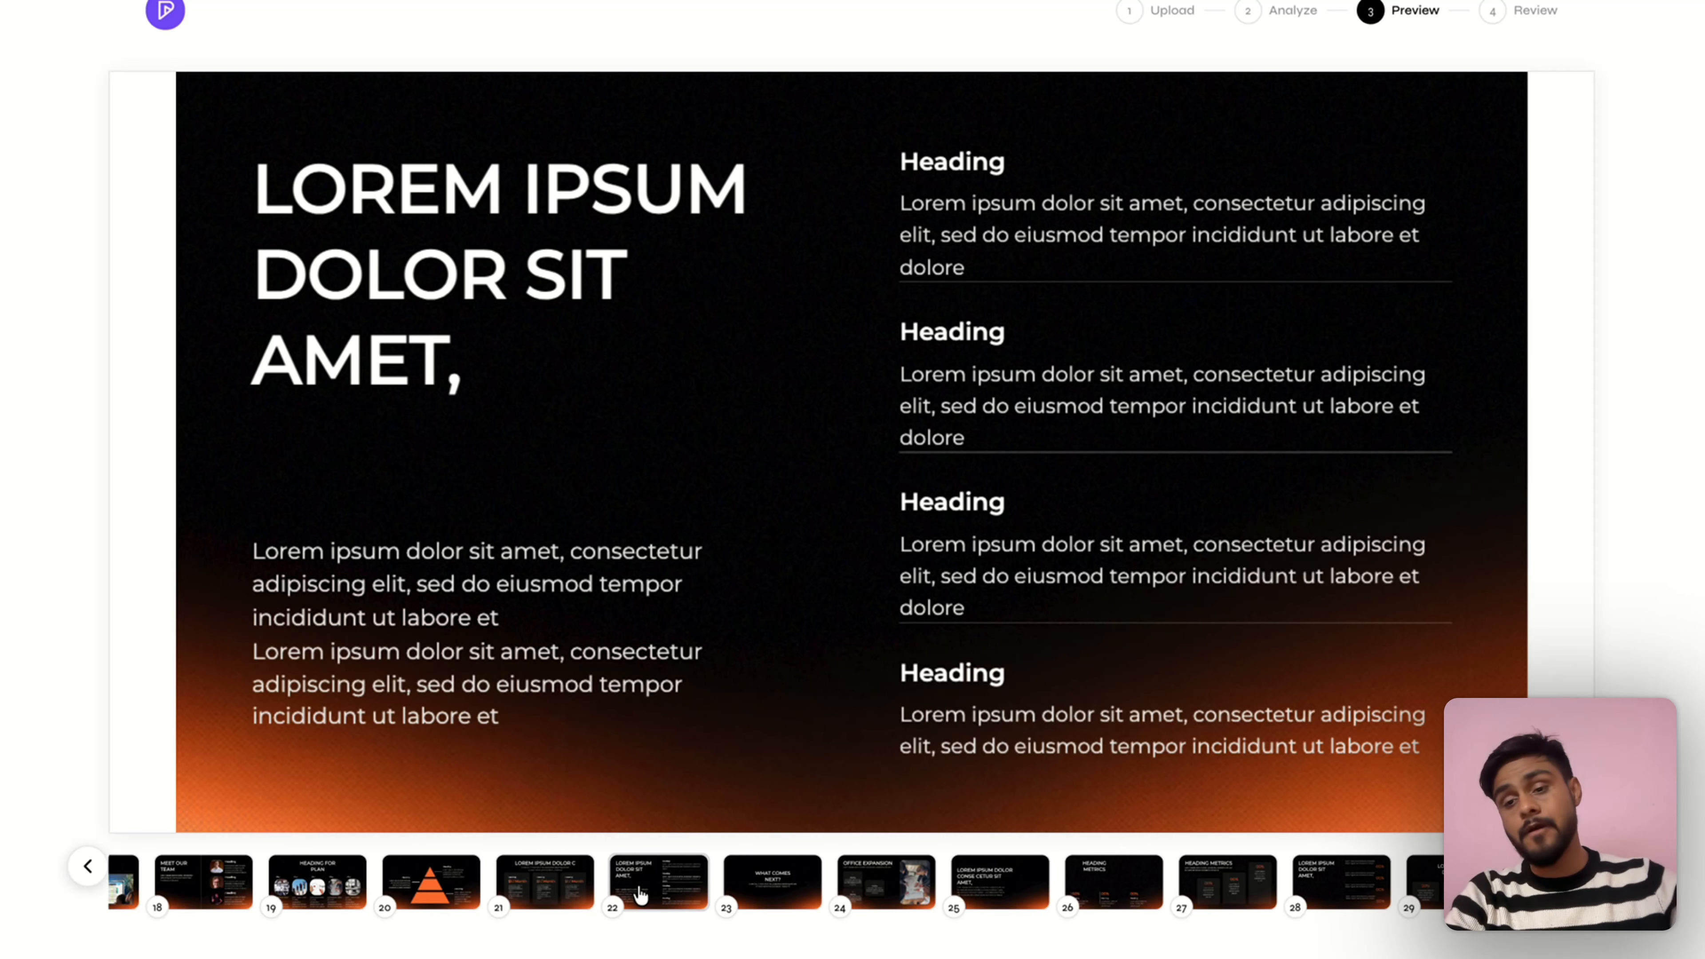
Create the template with the name "template" and an empty description
click(1561, 880)
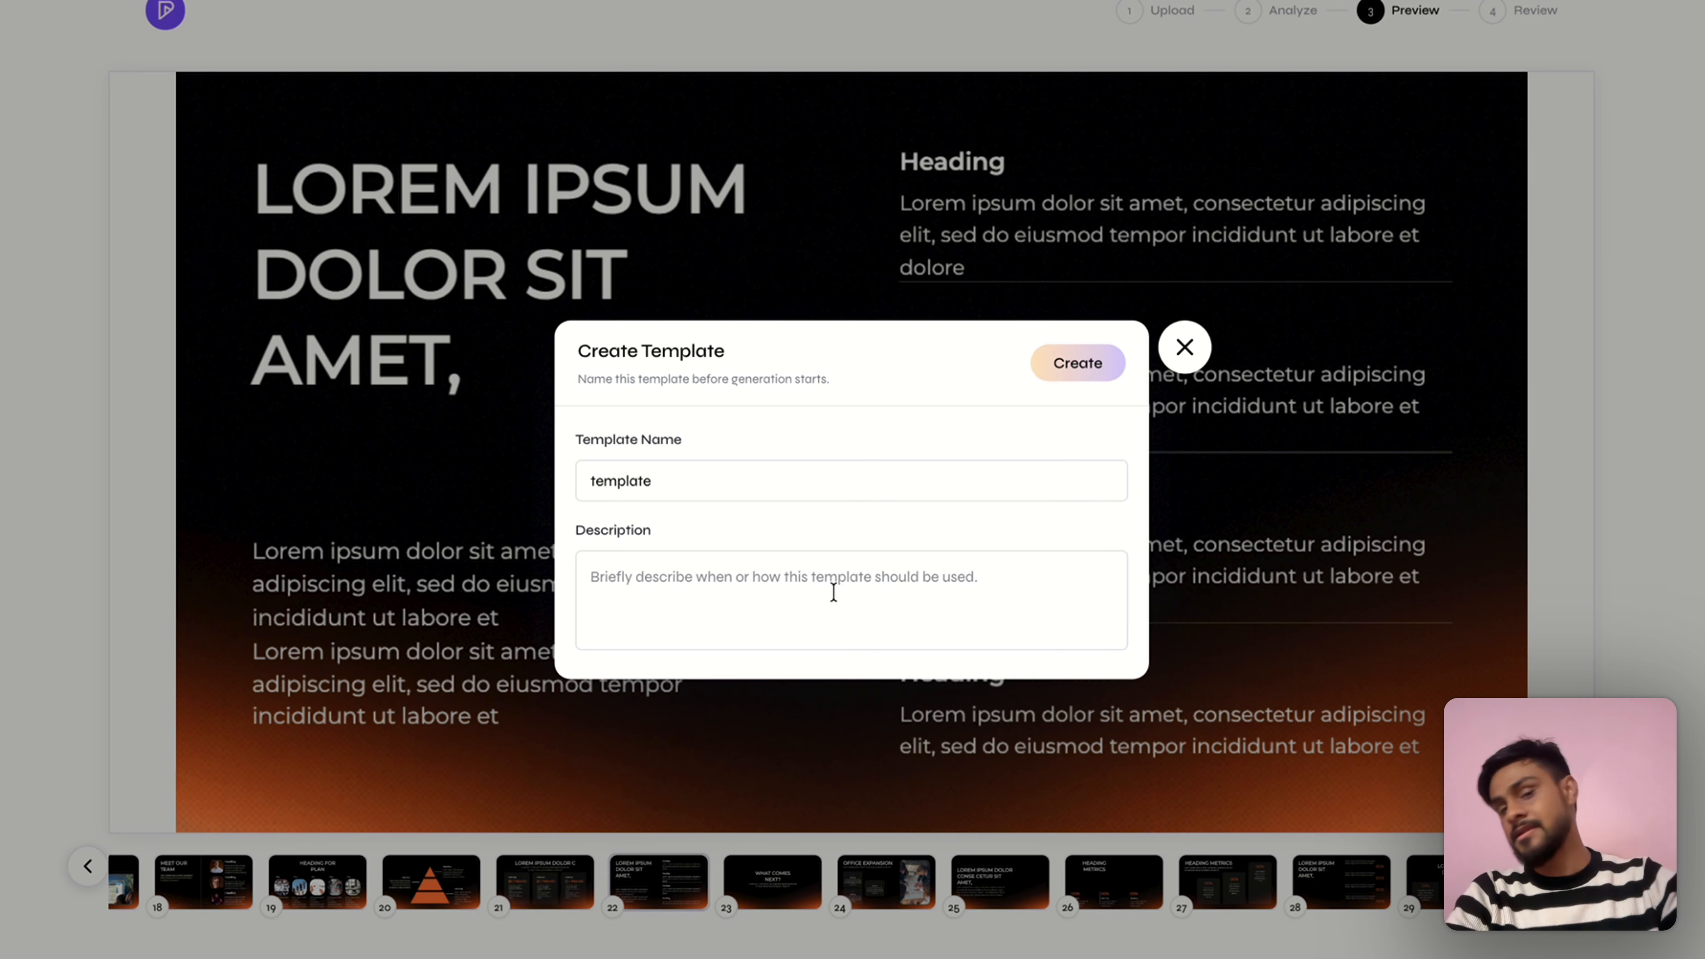
click(661, 478)
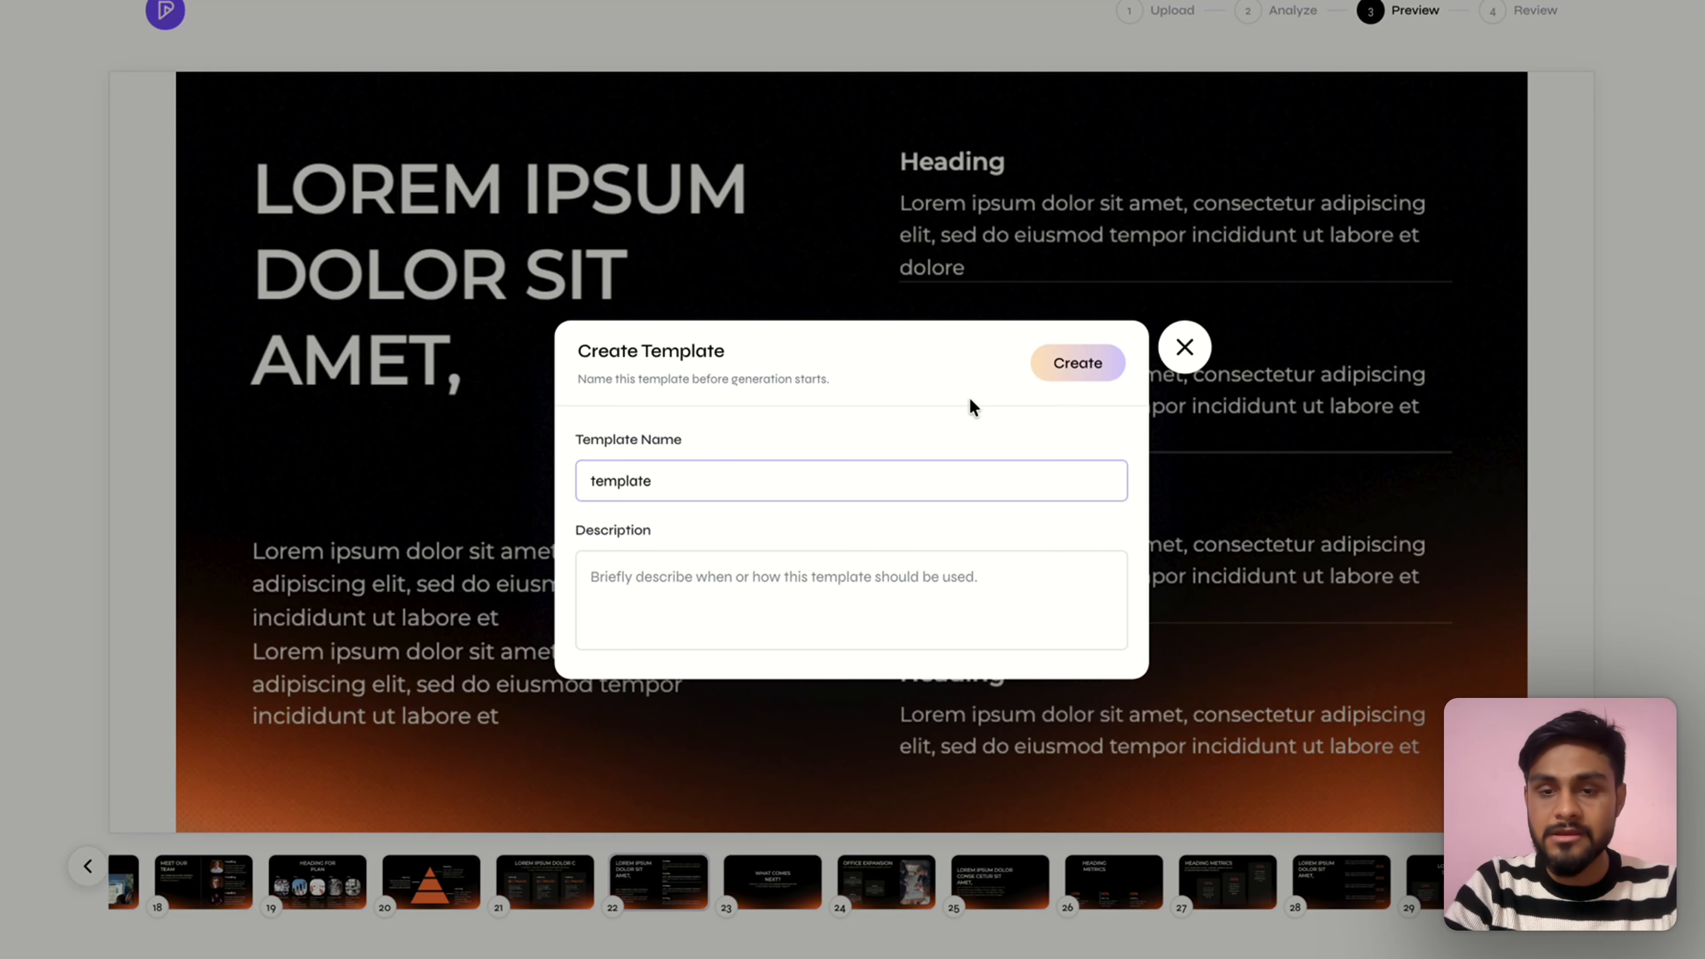
click(1054, 376)
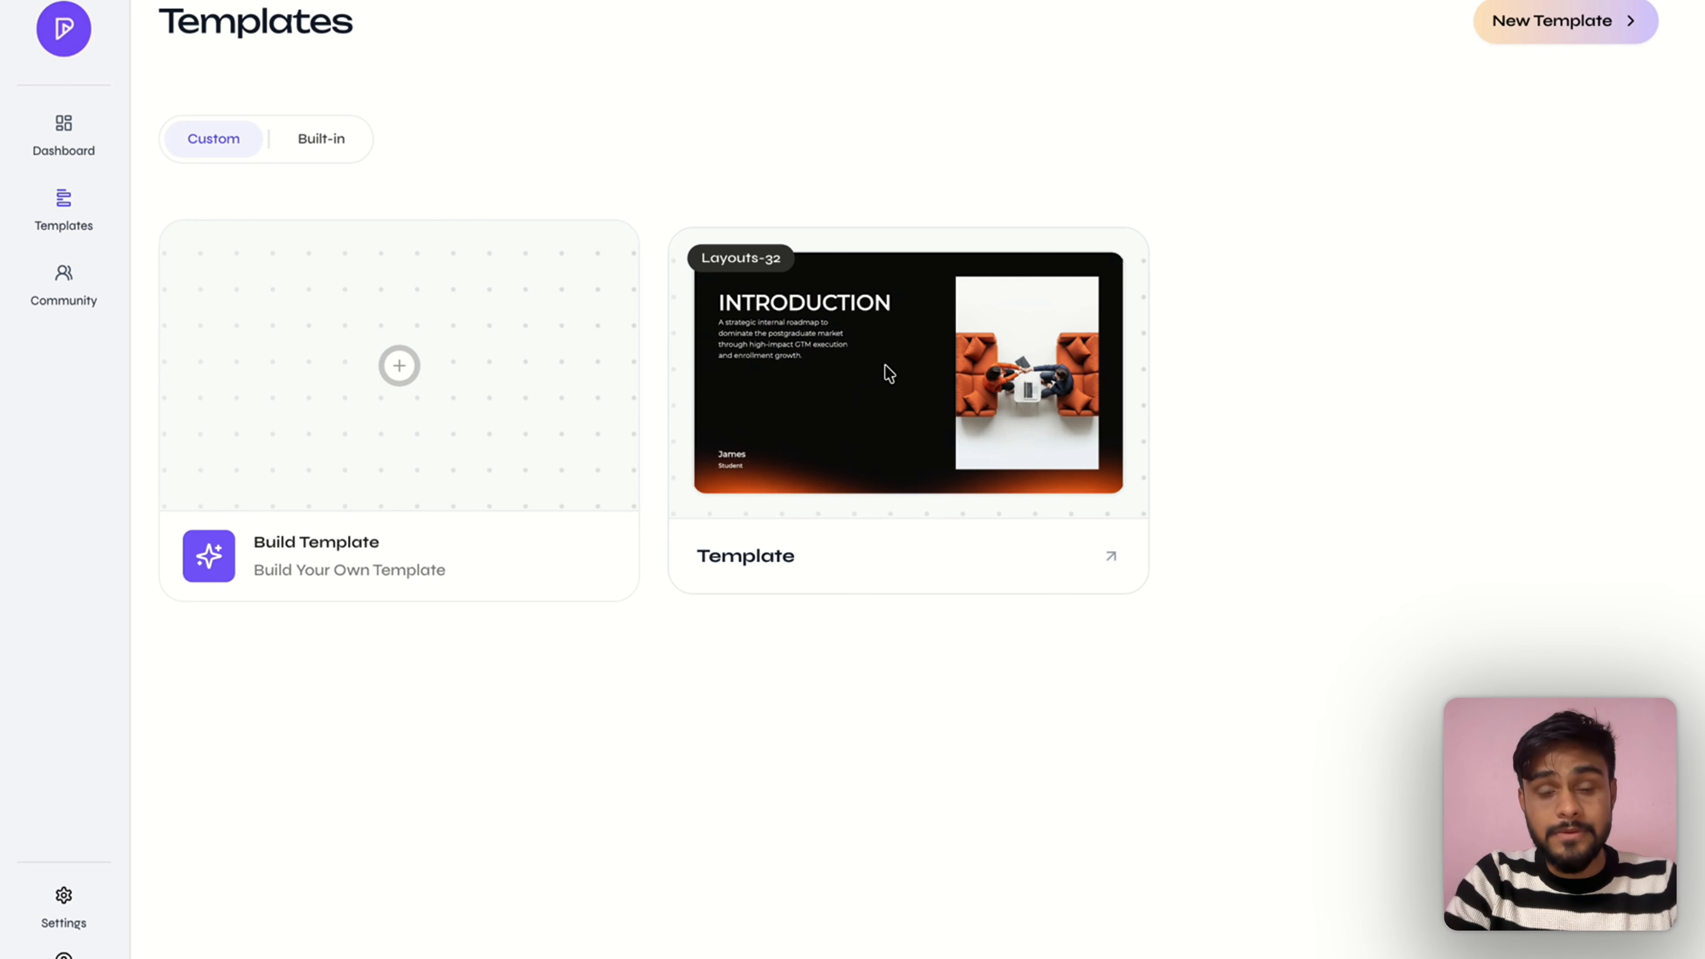
Open the new custom template in its editor and examine the schema of the "THE CRITICAL TALENT GAP IN NEPAL" layout
click(791, 265)
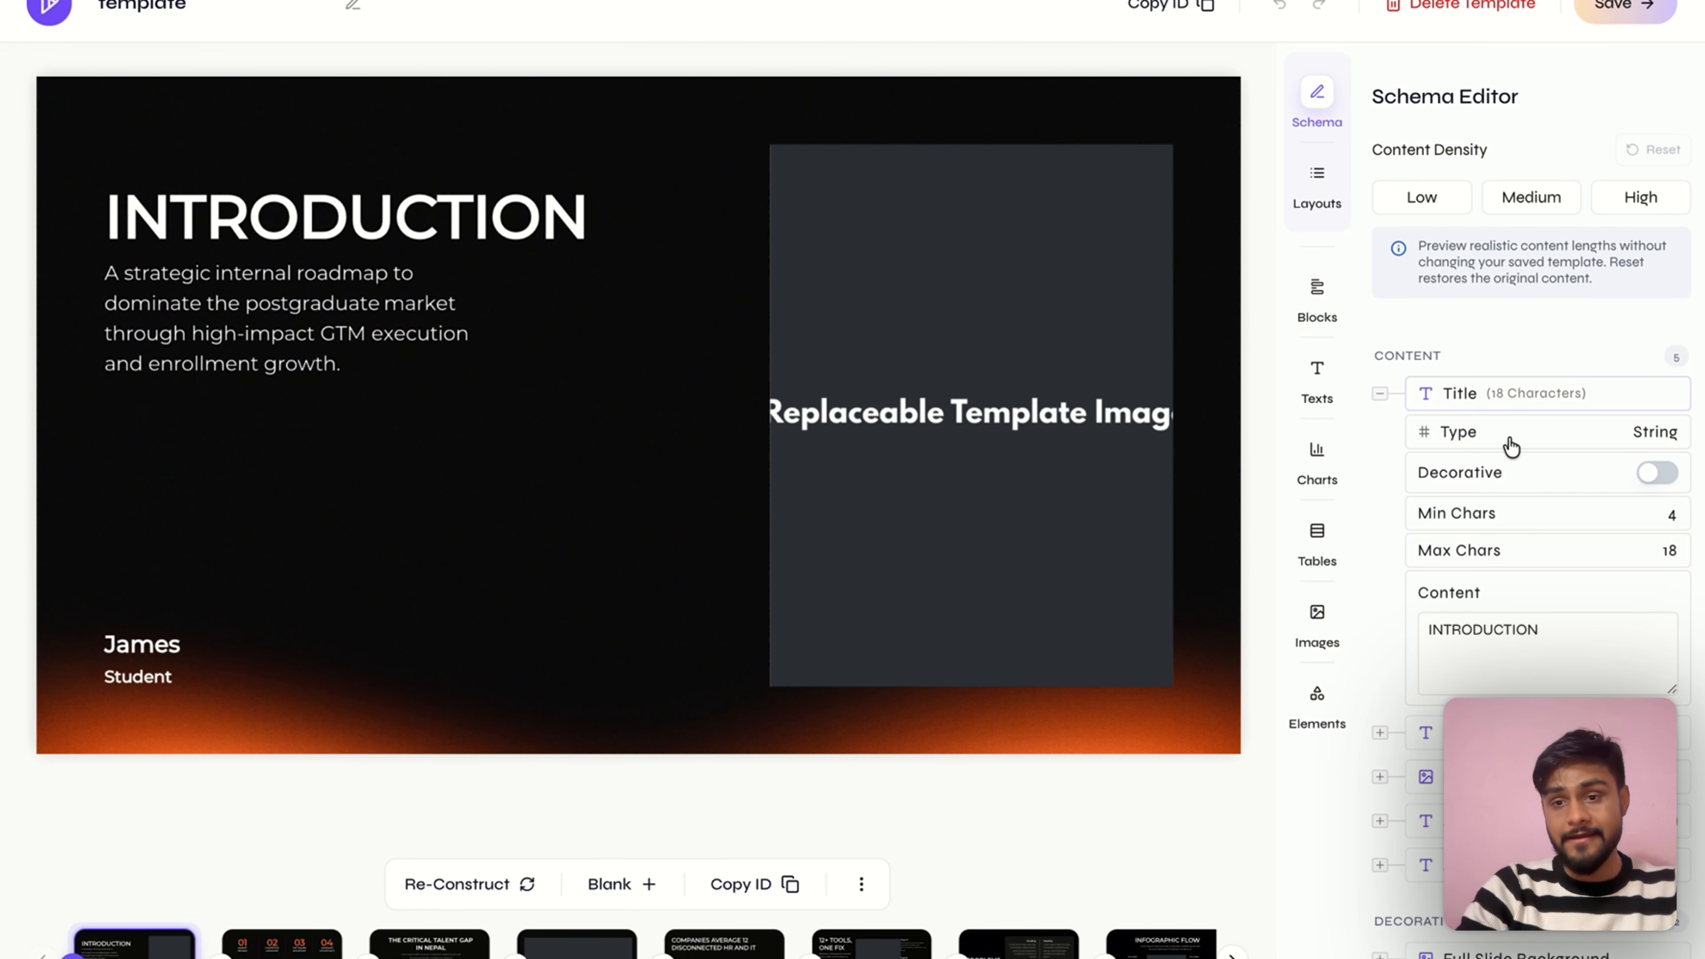
click(463, 949)
click(637, 265)
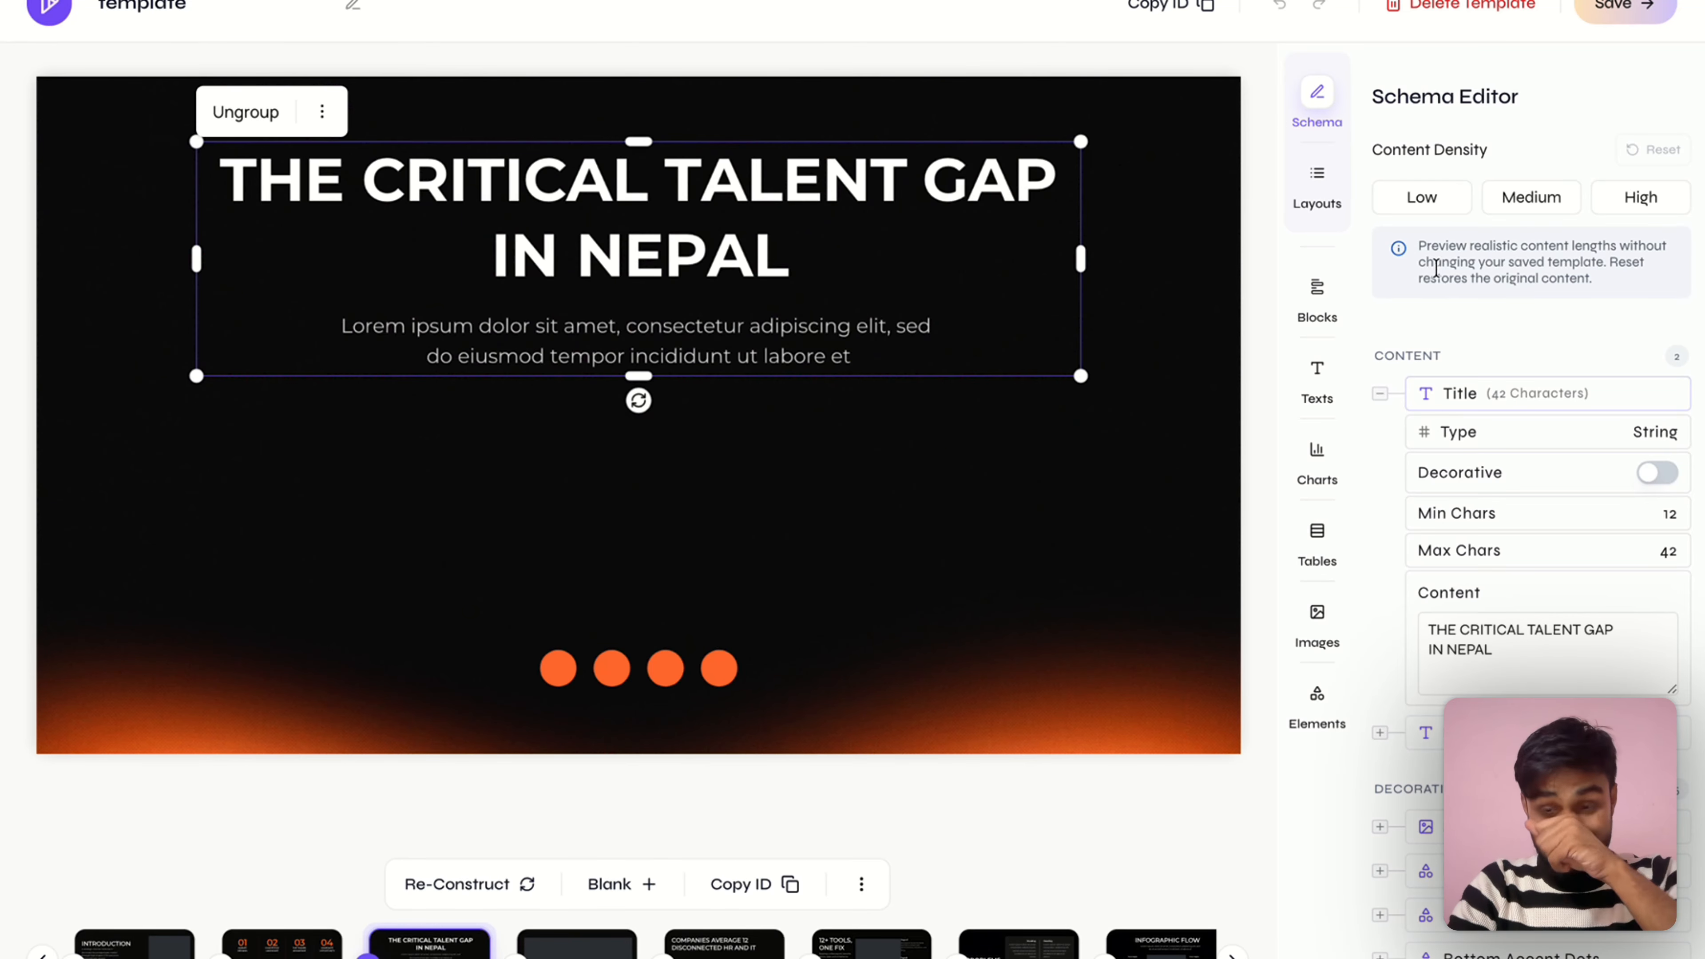
scroll(1516, 610, down, 1)
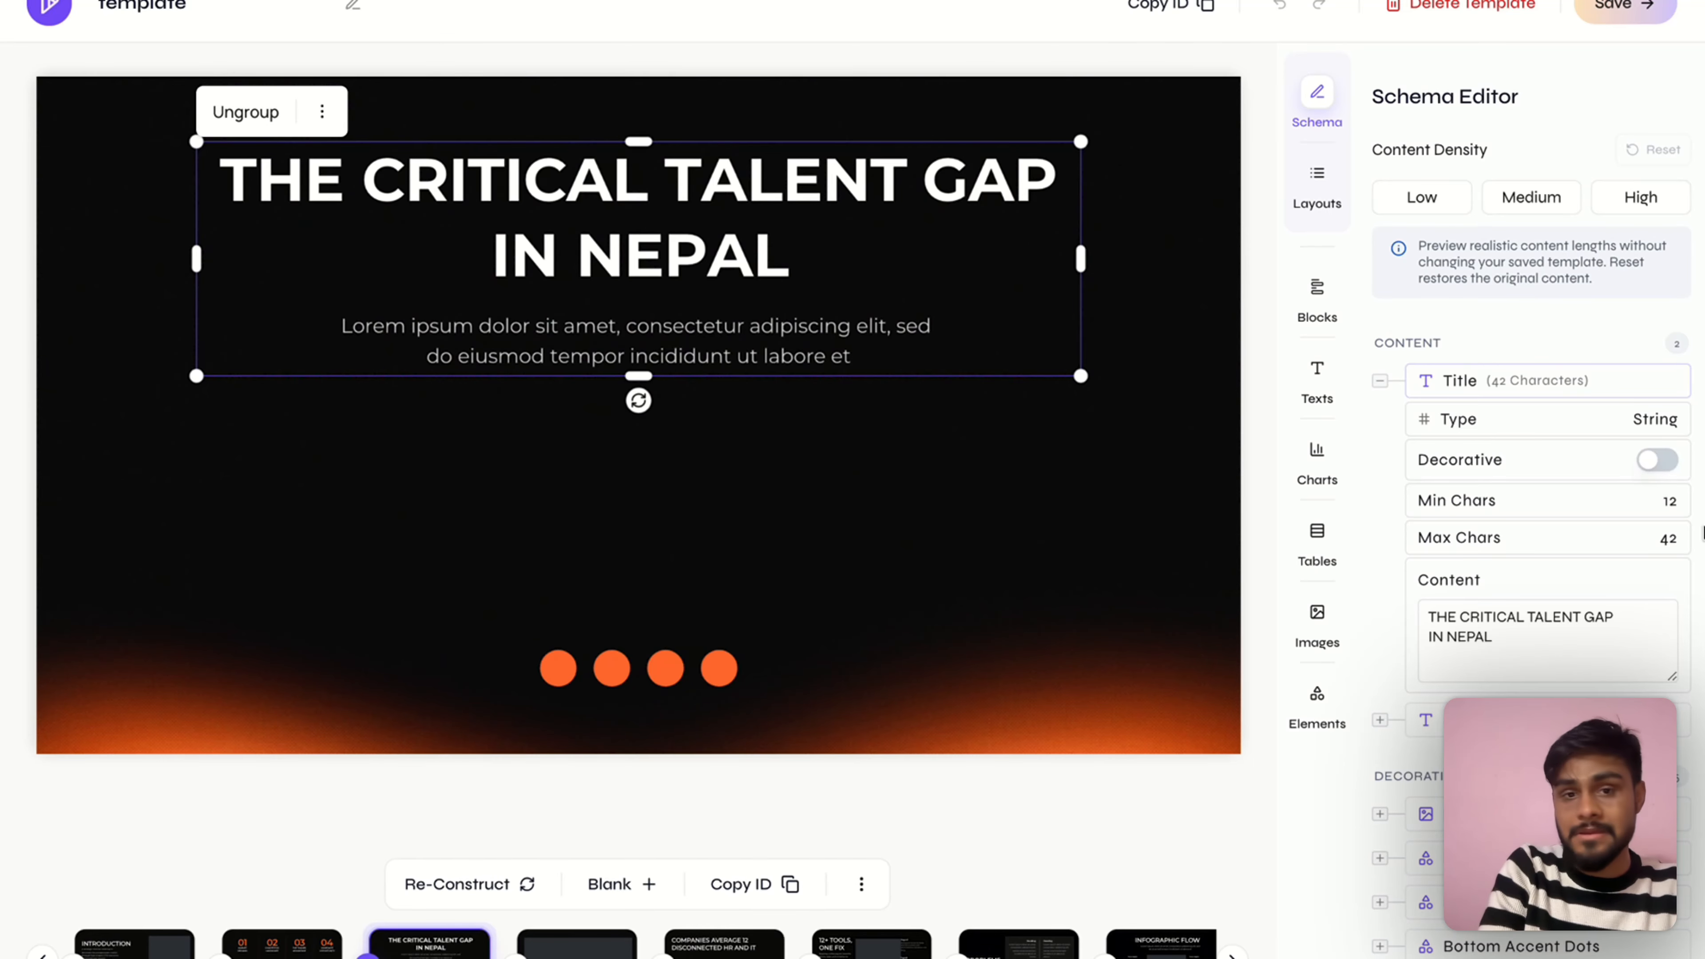
click(578, 944)
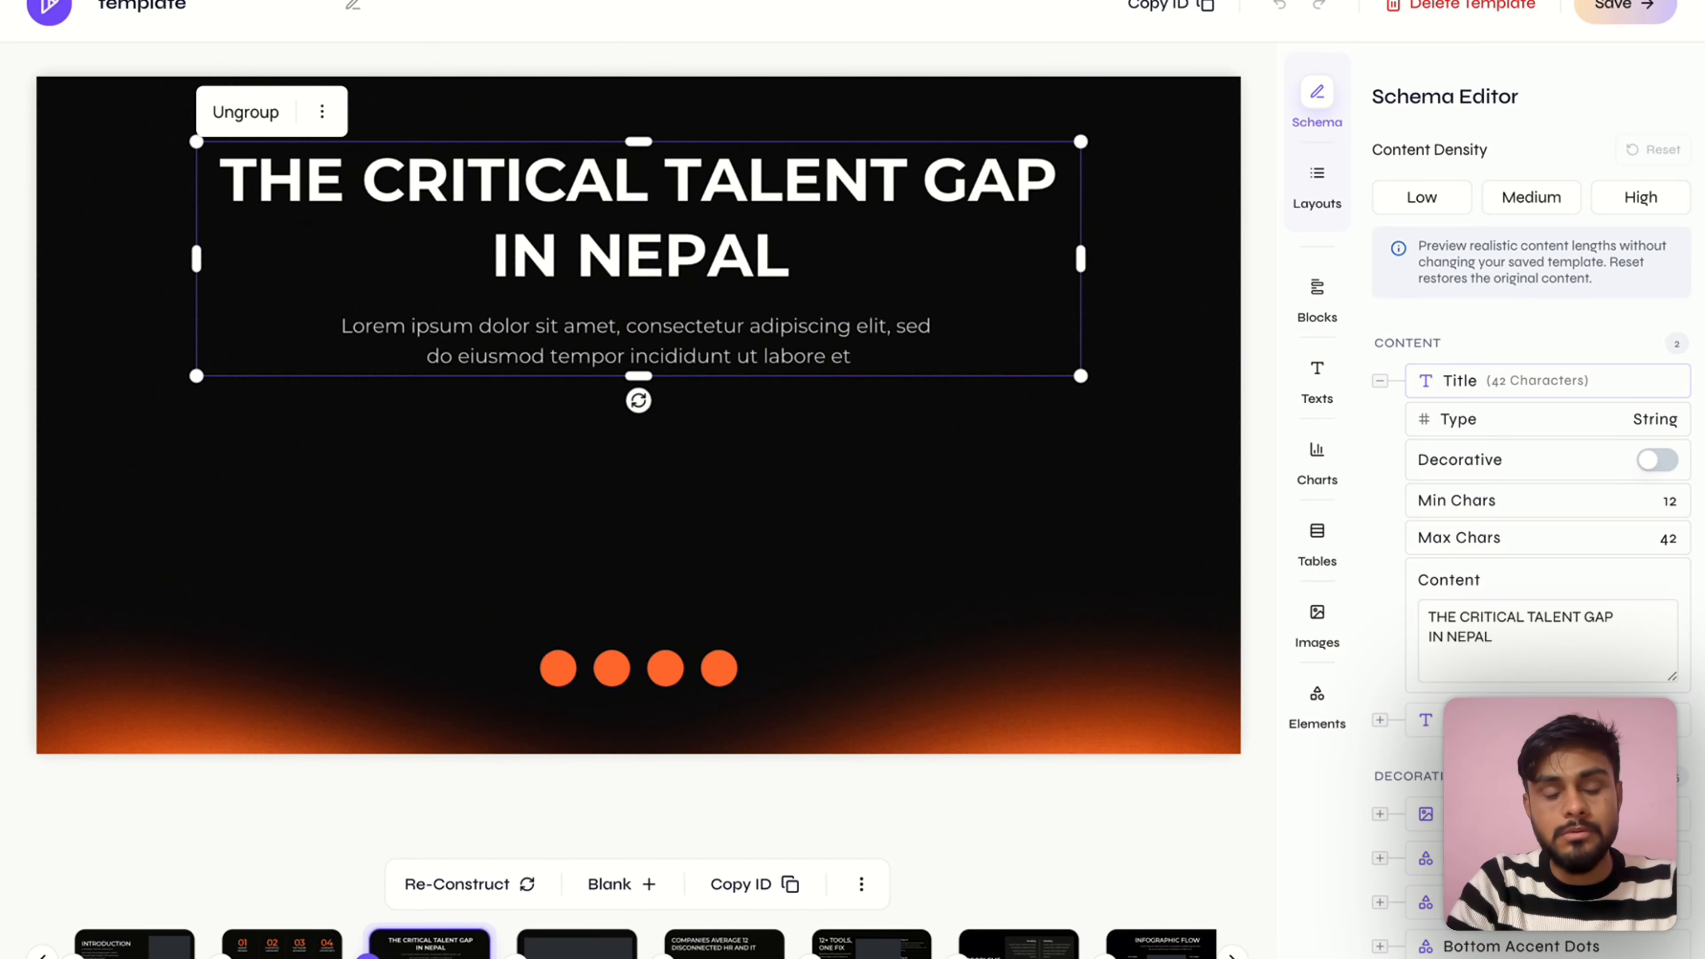
On the "12+ TOOLS, ONE FIX" layout, move the center image slightly up and left, away from the Payroll texts, and review the layout's schema
click(753, 941)
click(797, 950)
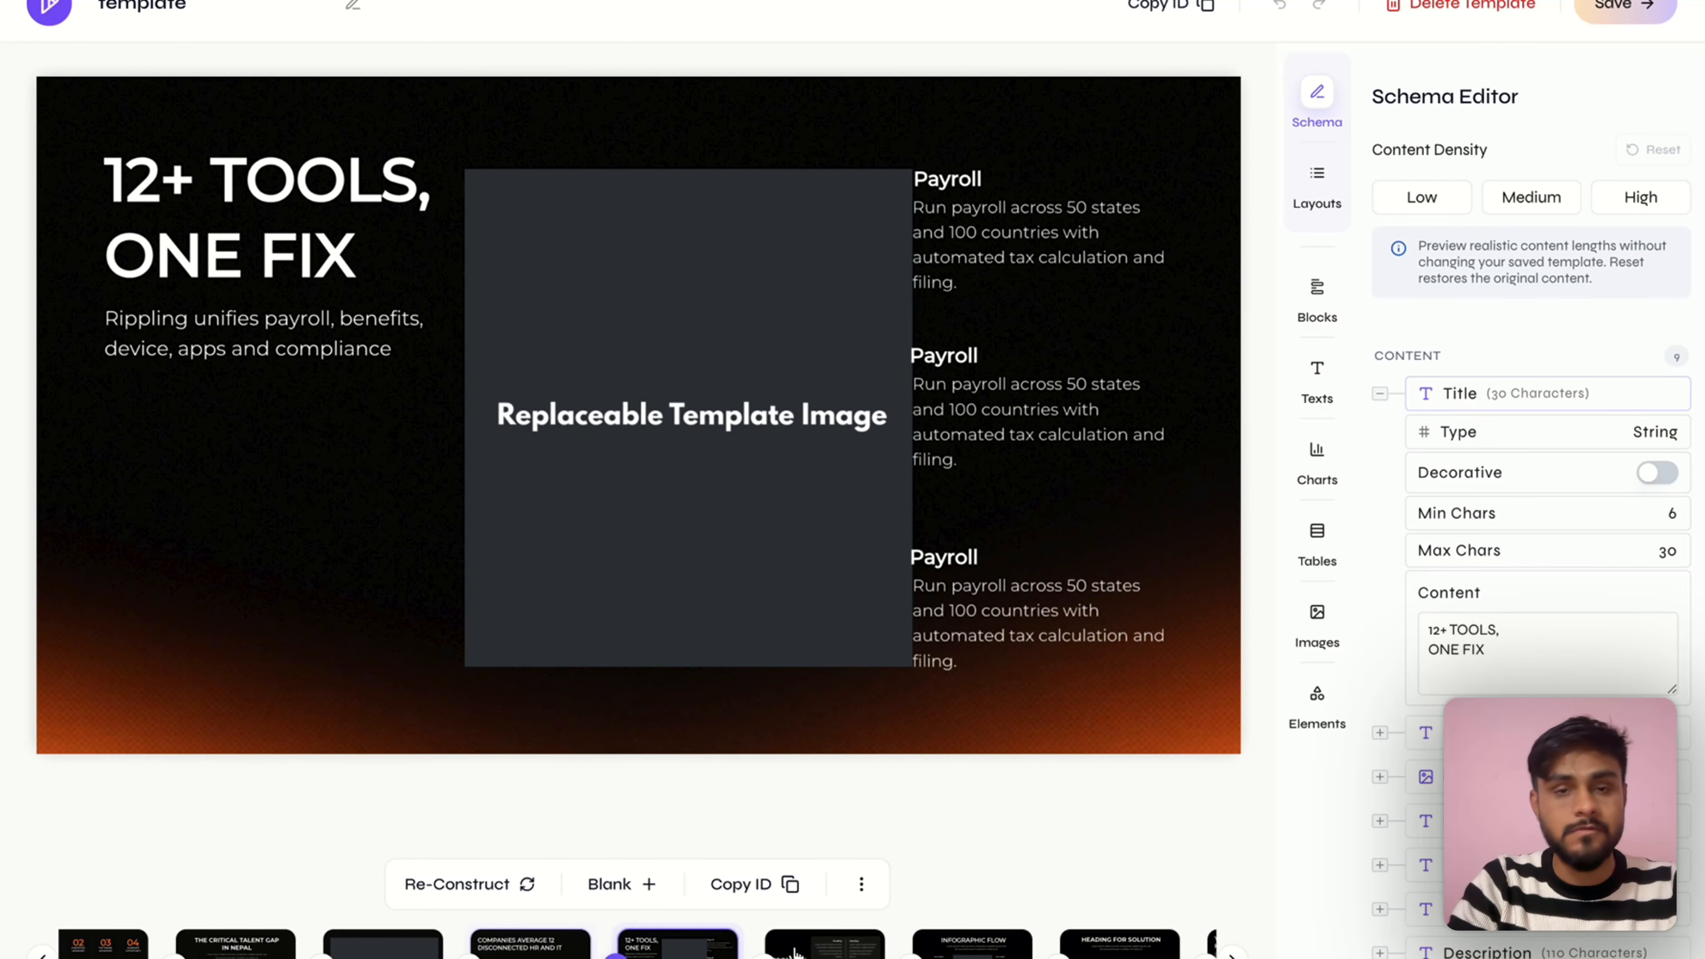
drag(687, 504, 656, 477)
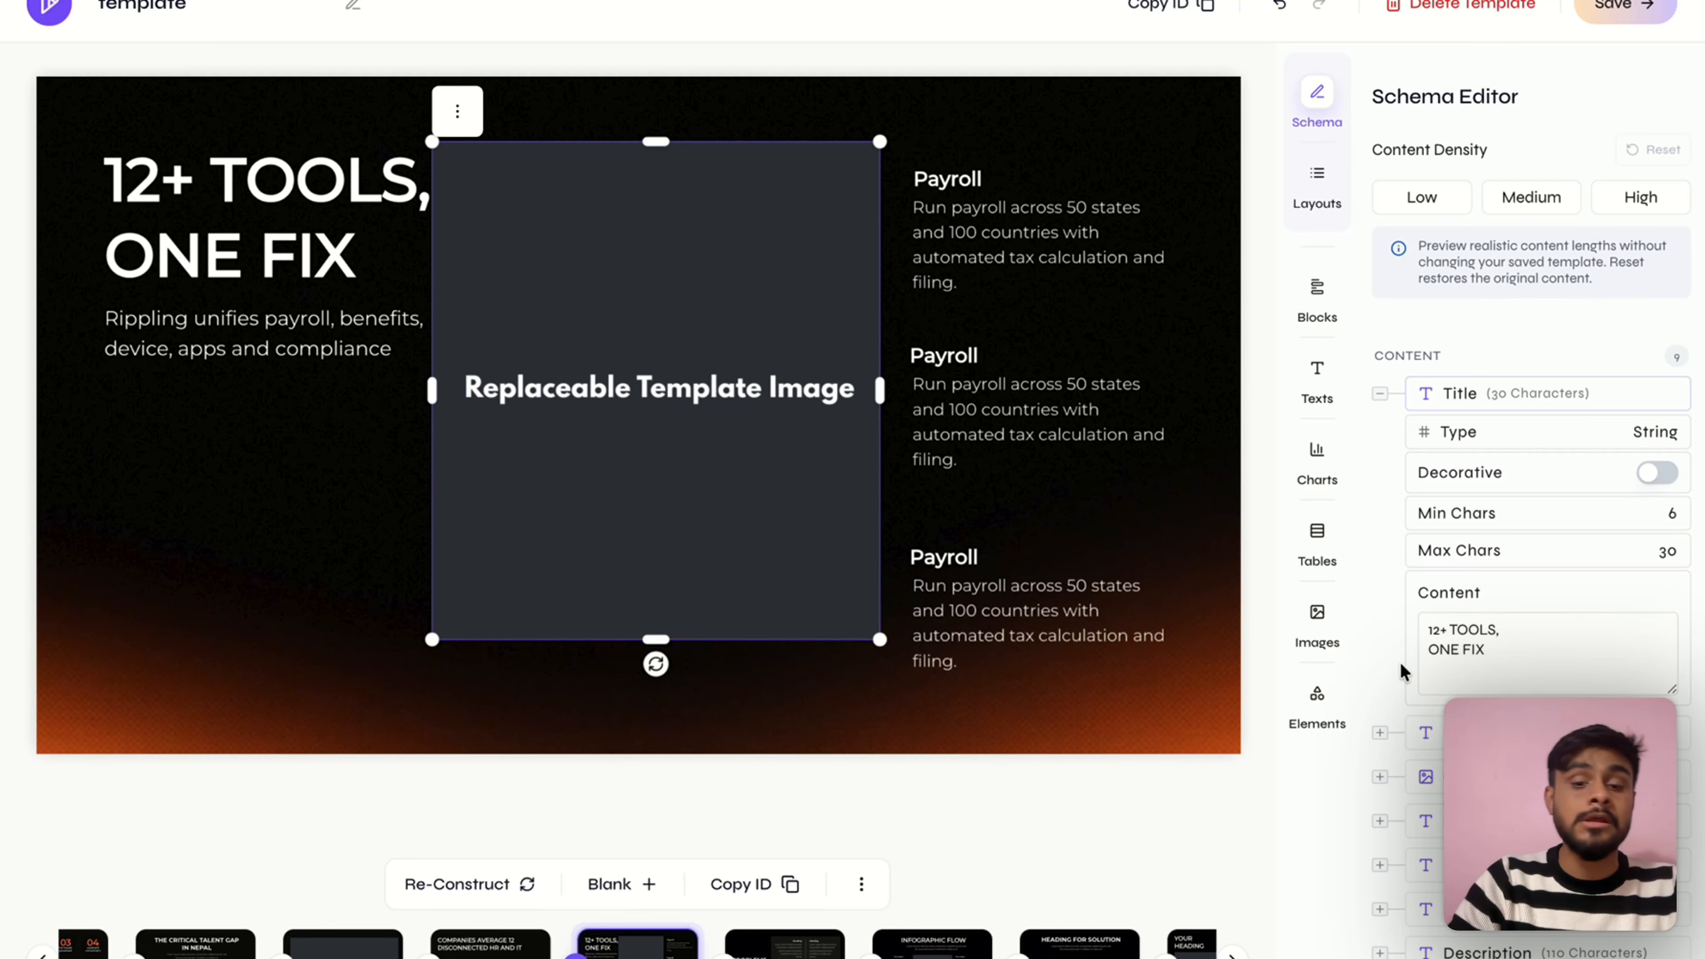
scroll(1544, 537, down, 4)
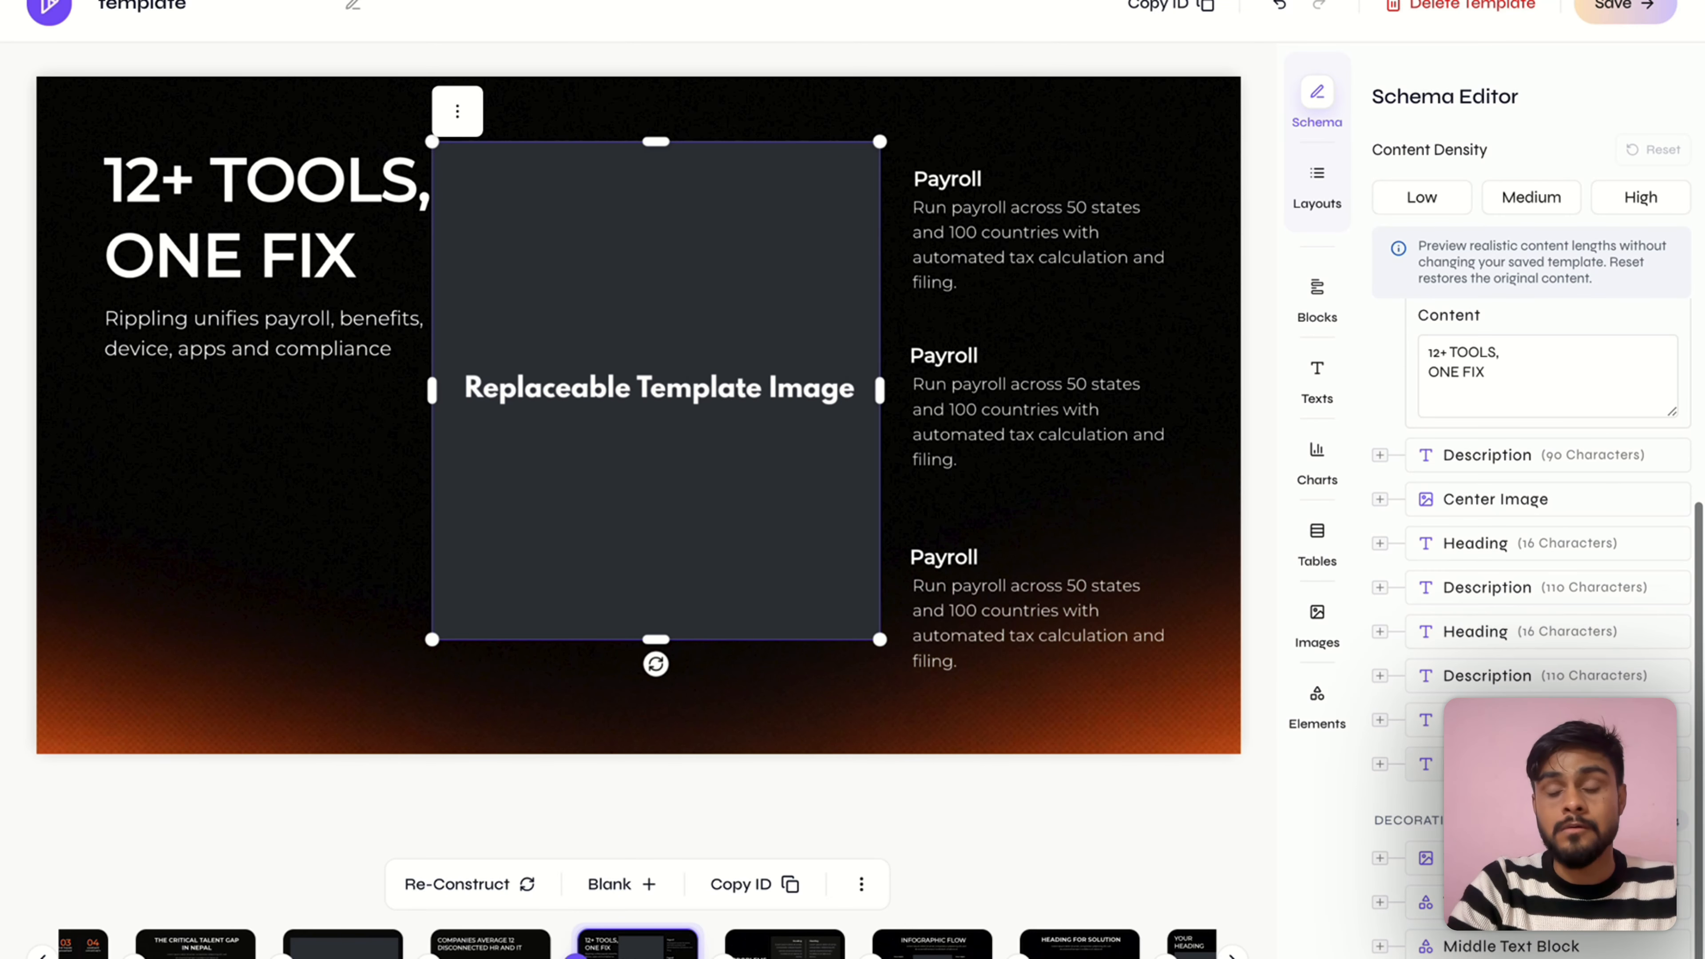
Open the "PROBLEMS STATEMENT" layout, review its title schema and save the template changes
click(785, 946)
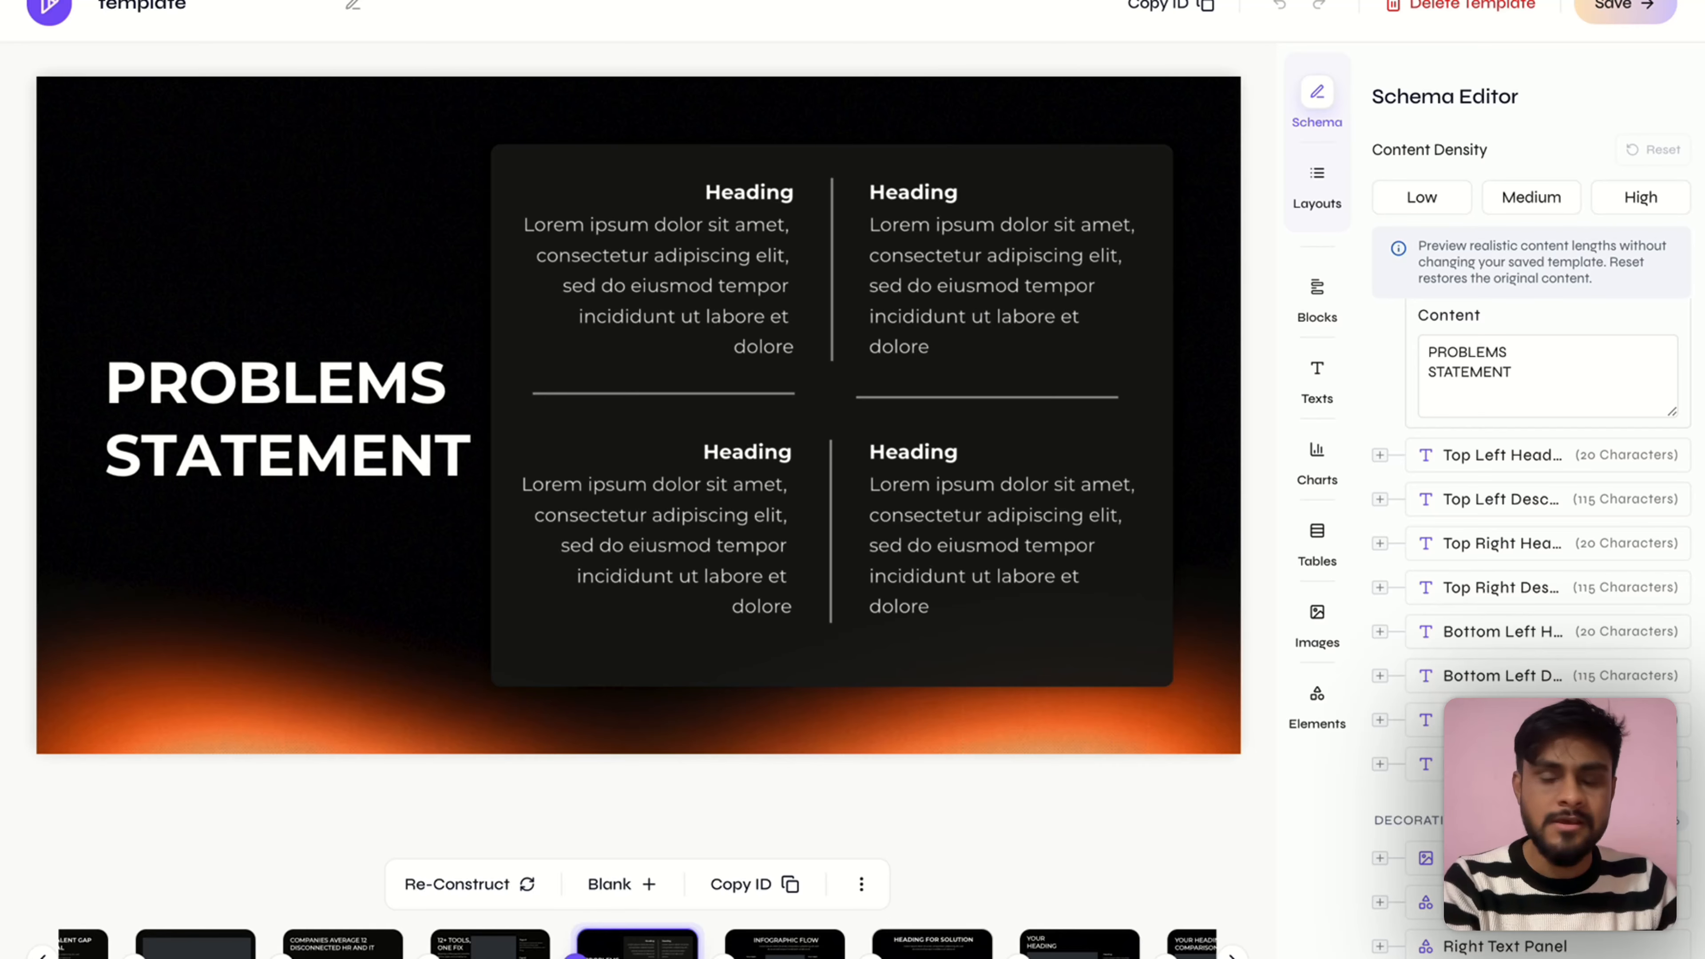
click(1318, 94)
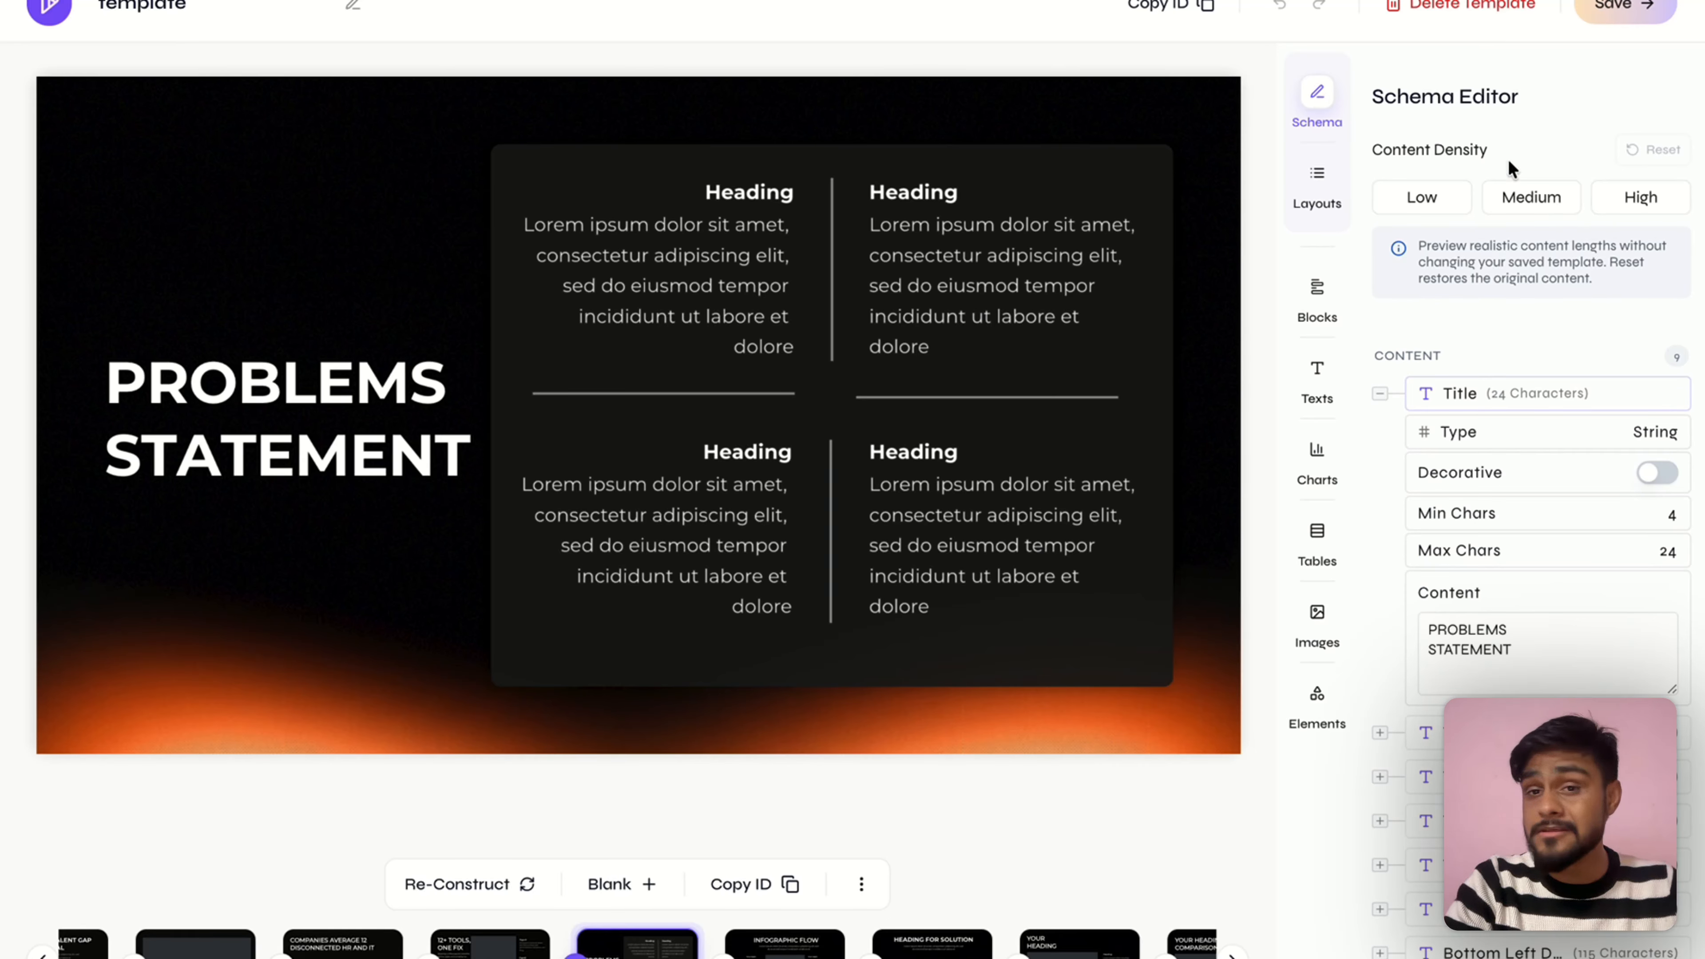
click(1645, 7)
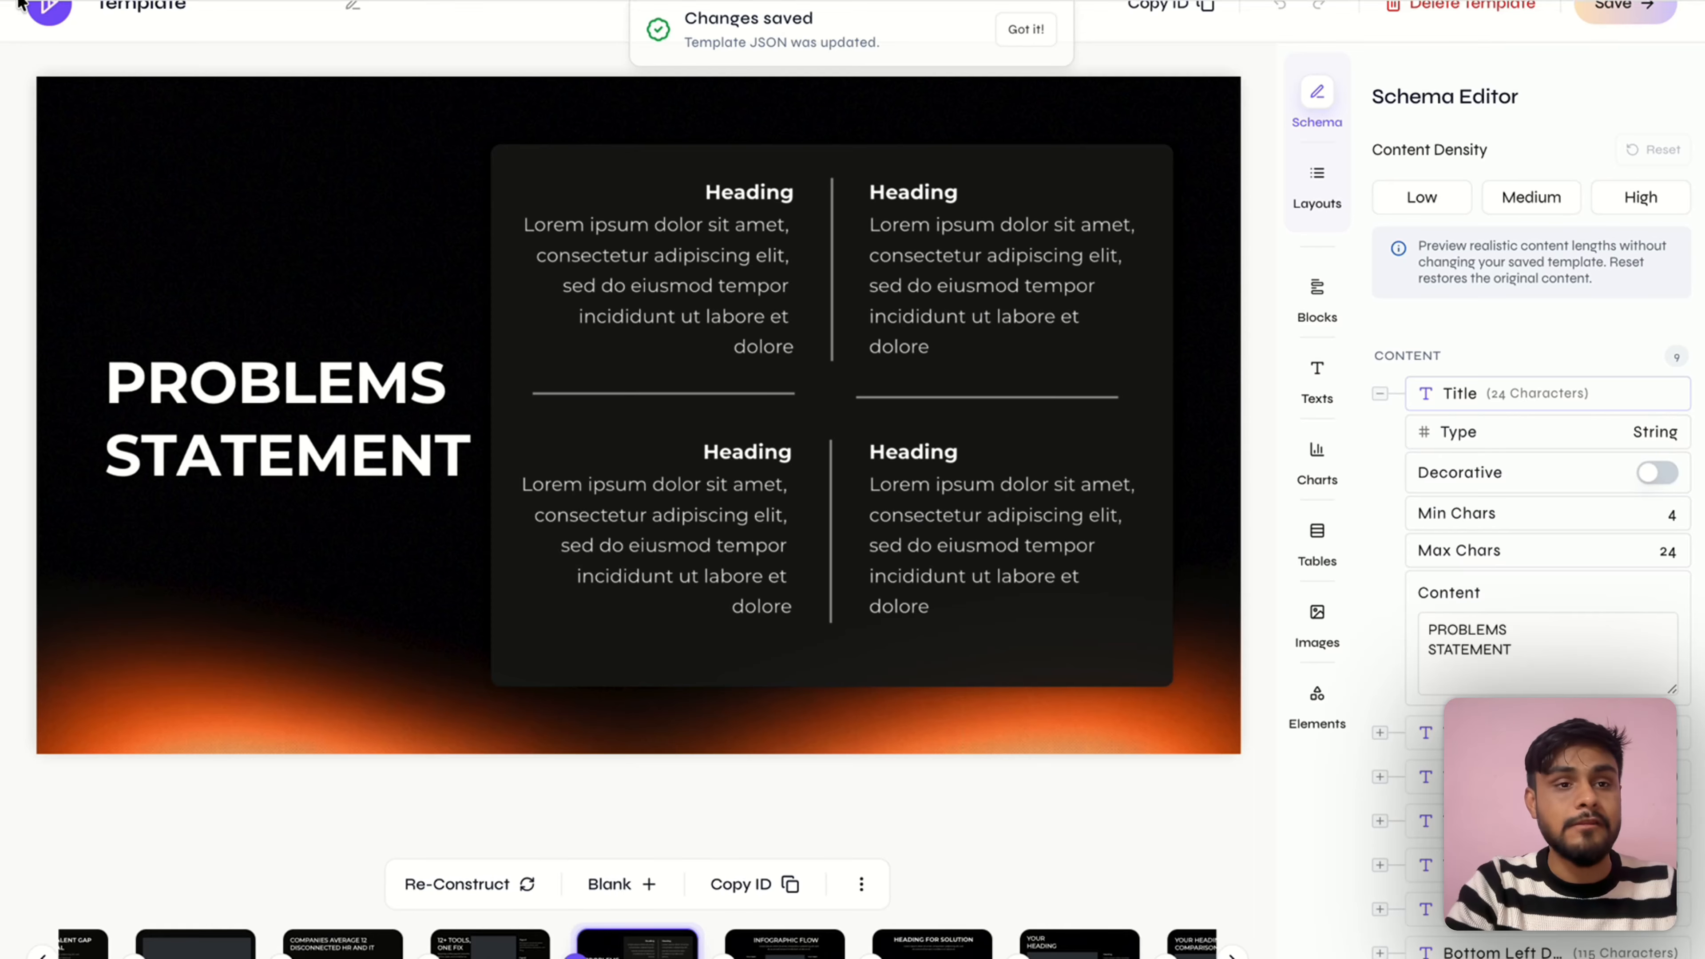
Return to the dashboard and start a new AI presentation from the prompt "nuclear reactor" with the custom template
click(42, 9)
click(64, 127)
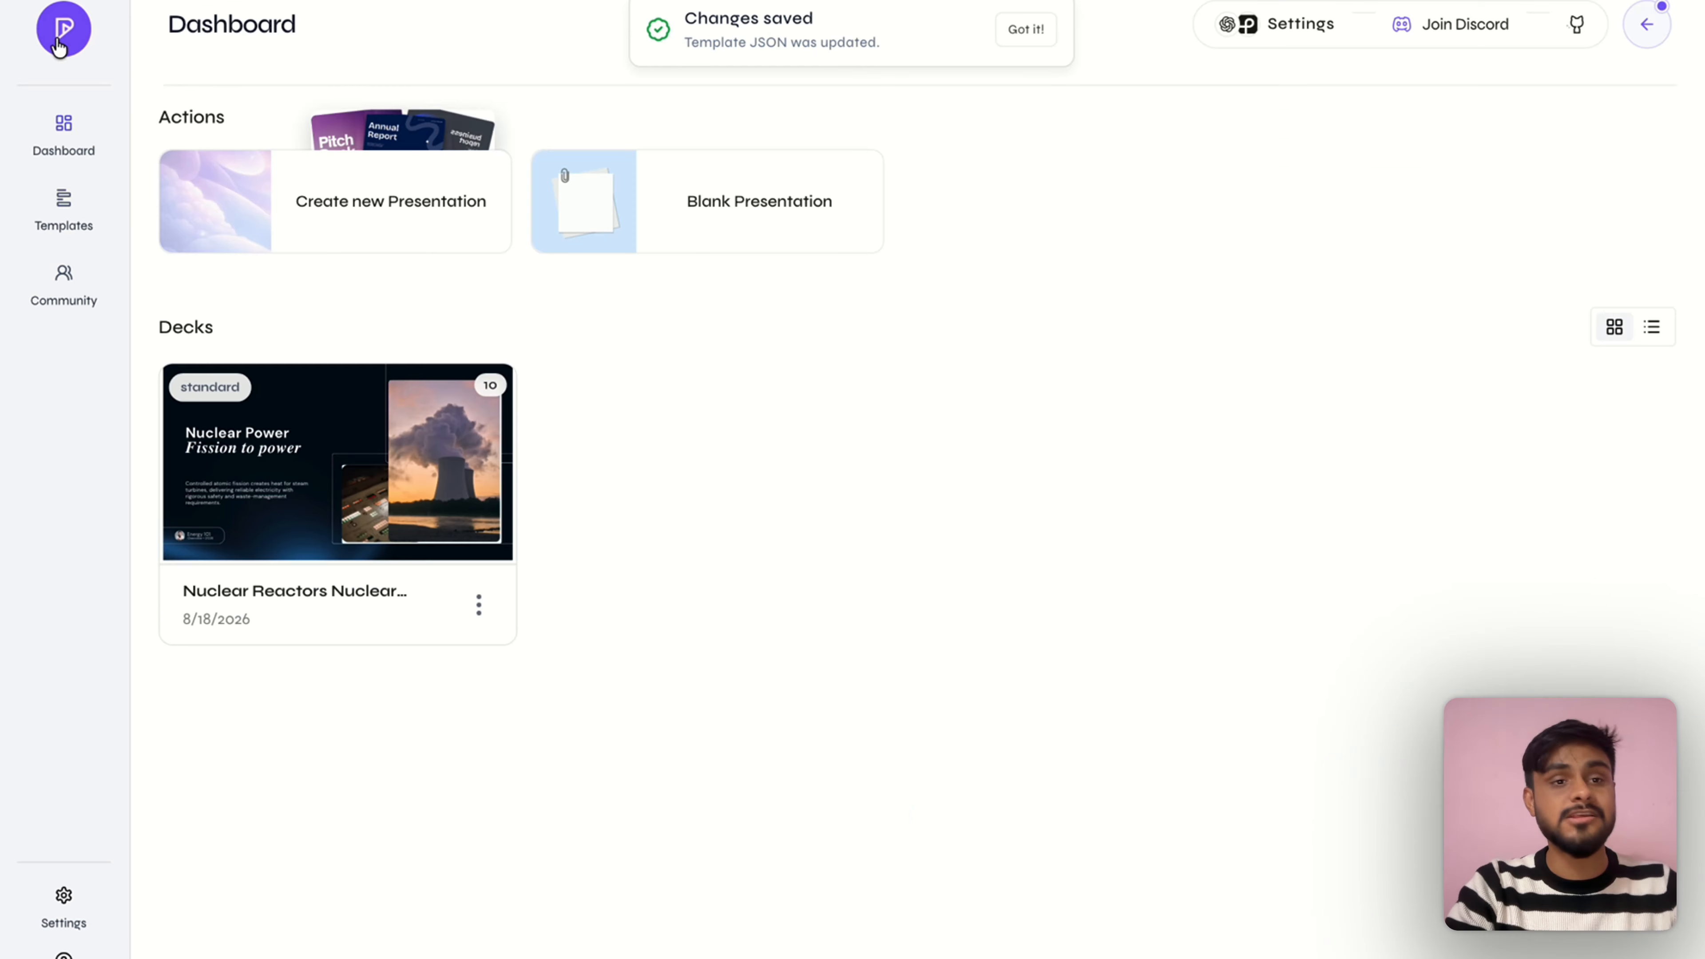
click(287, 195)
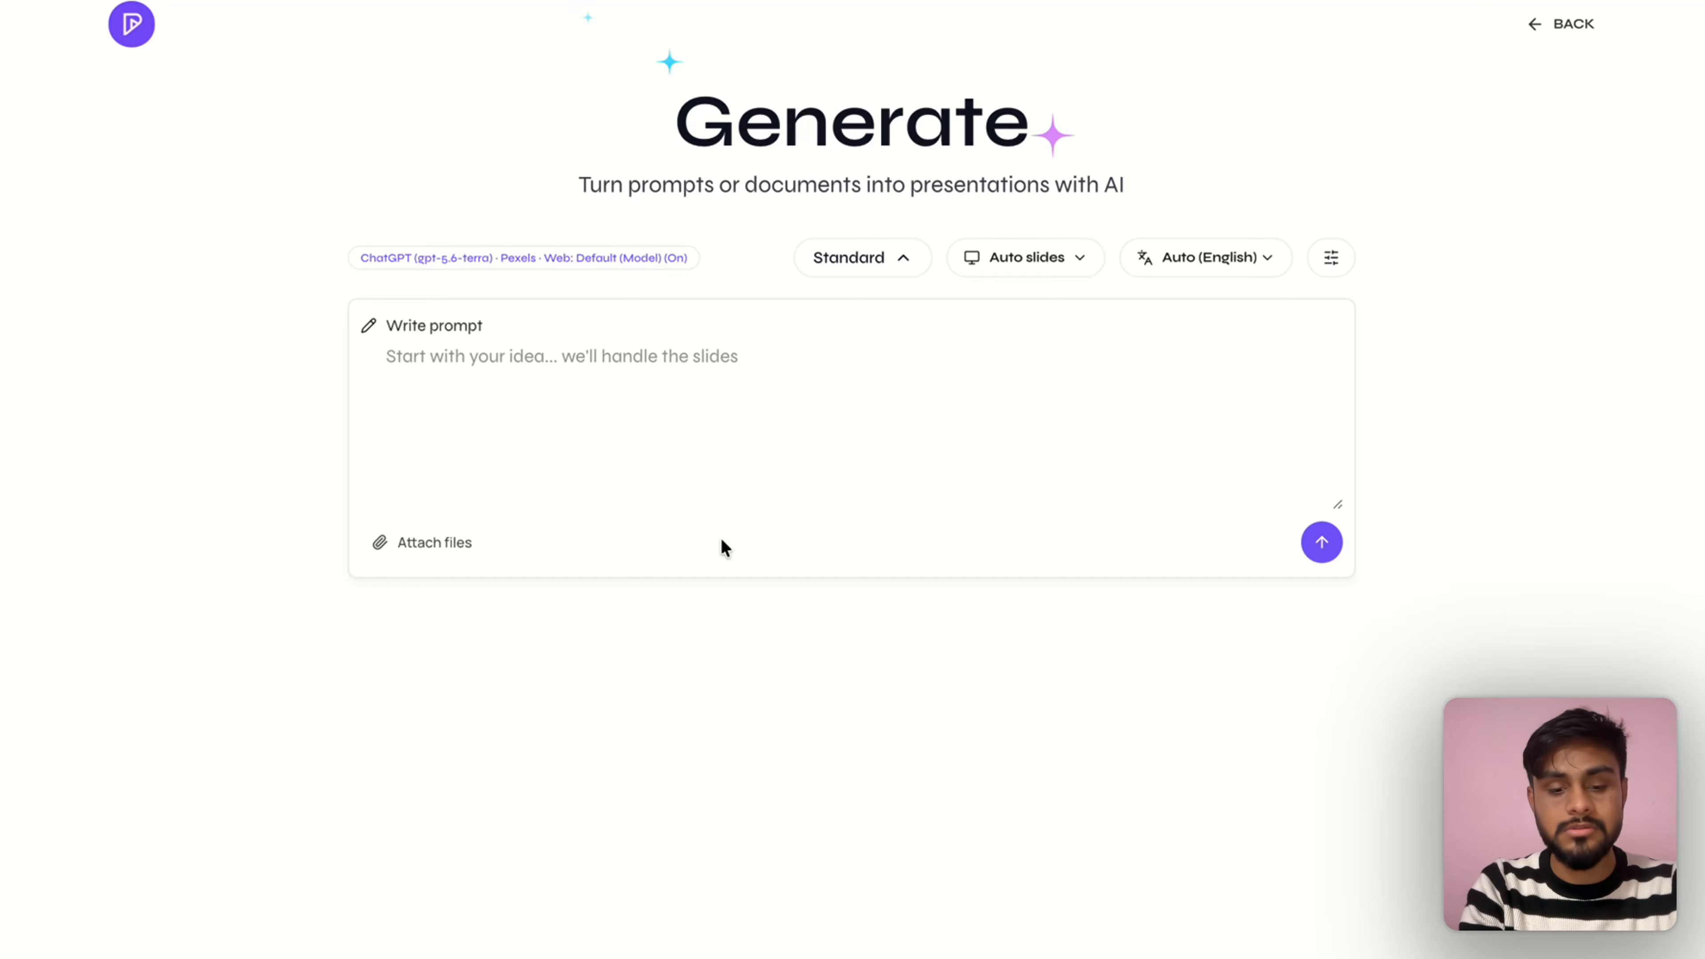
text(nuclear reactor)
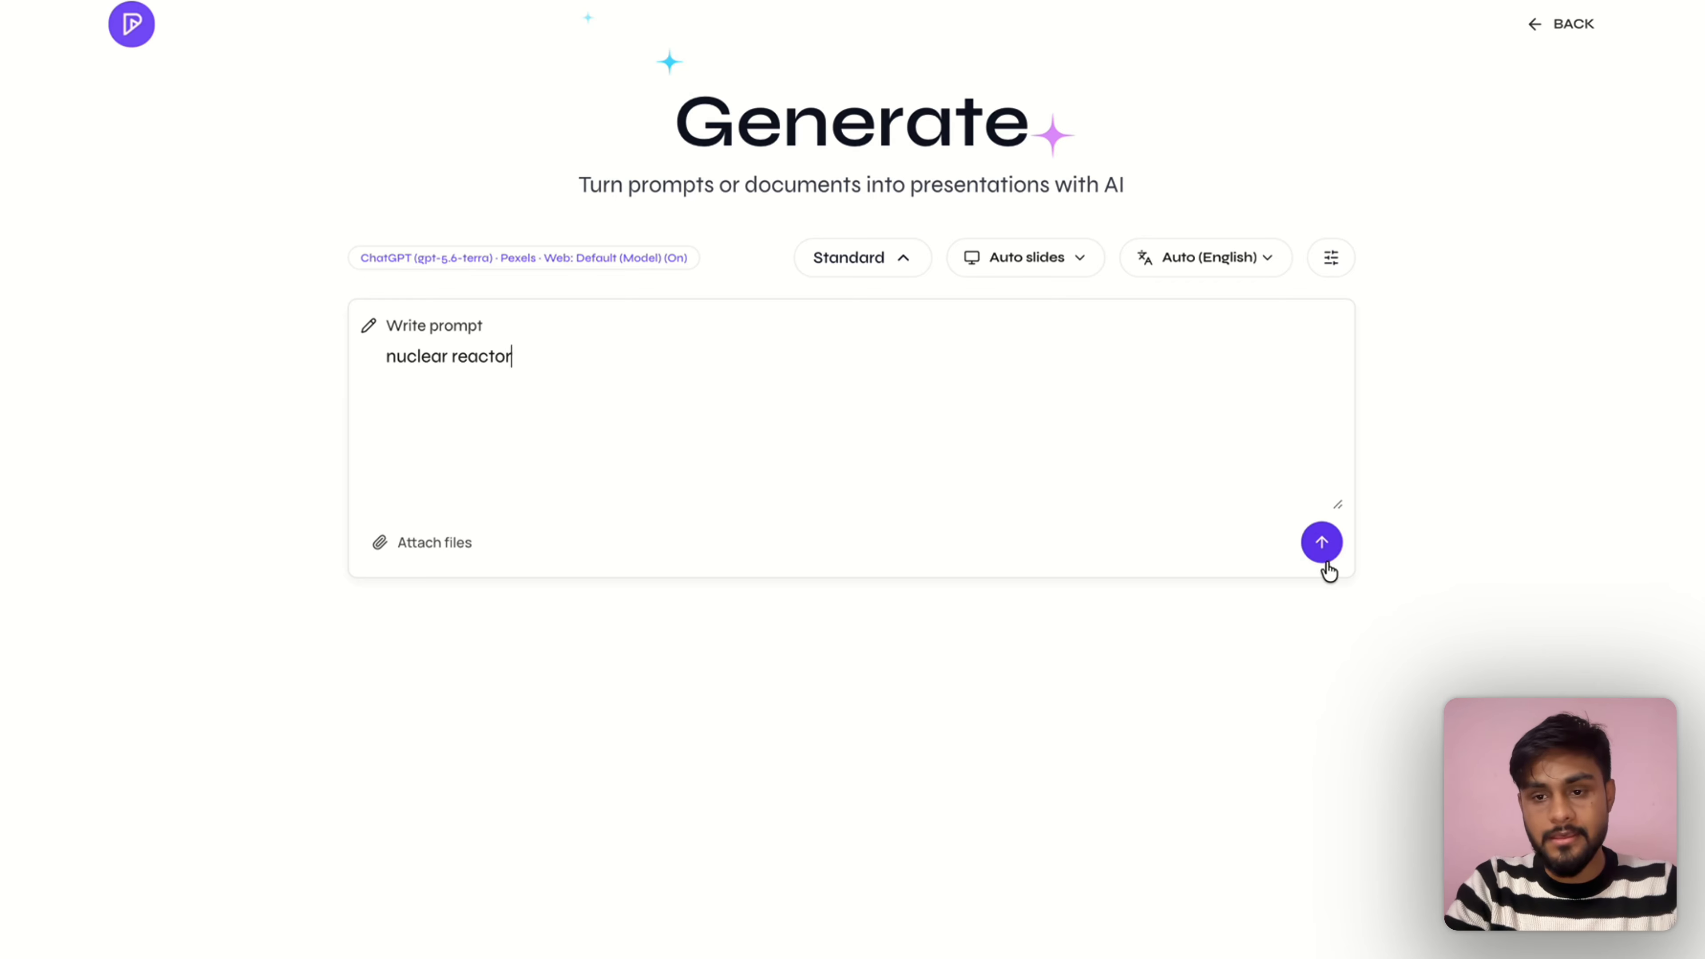
click(1323, 545)
click(586, 366)
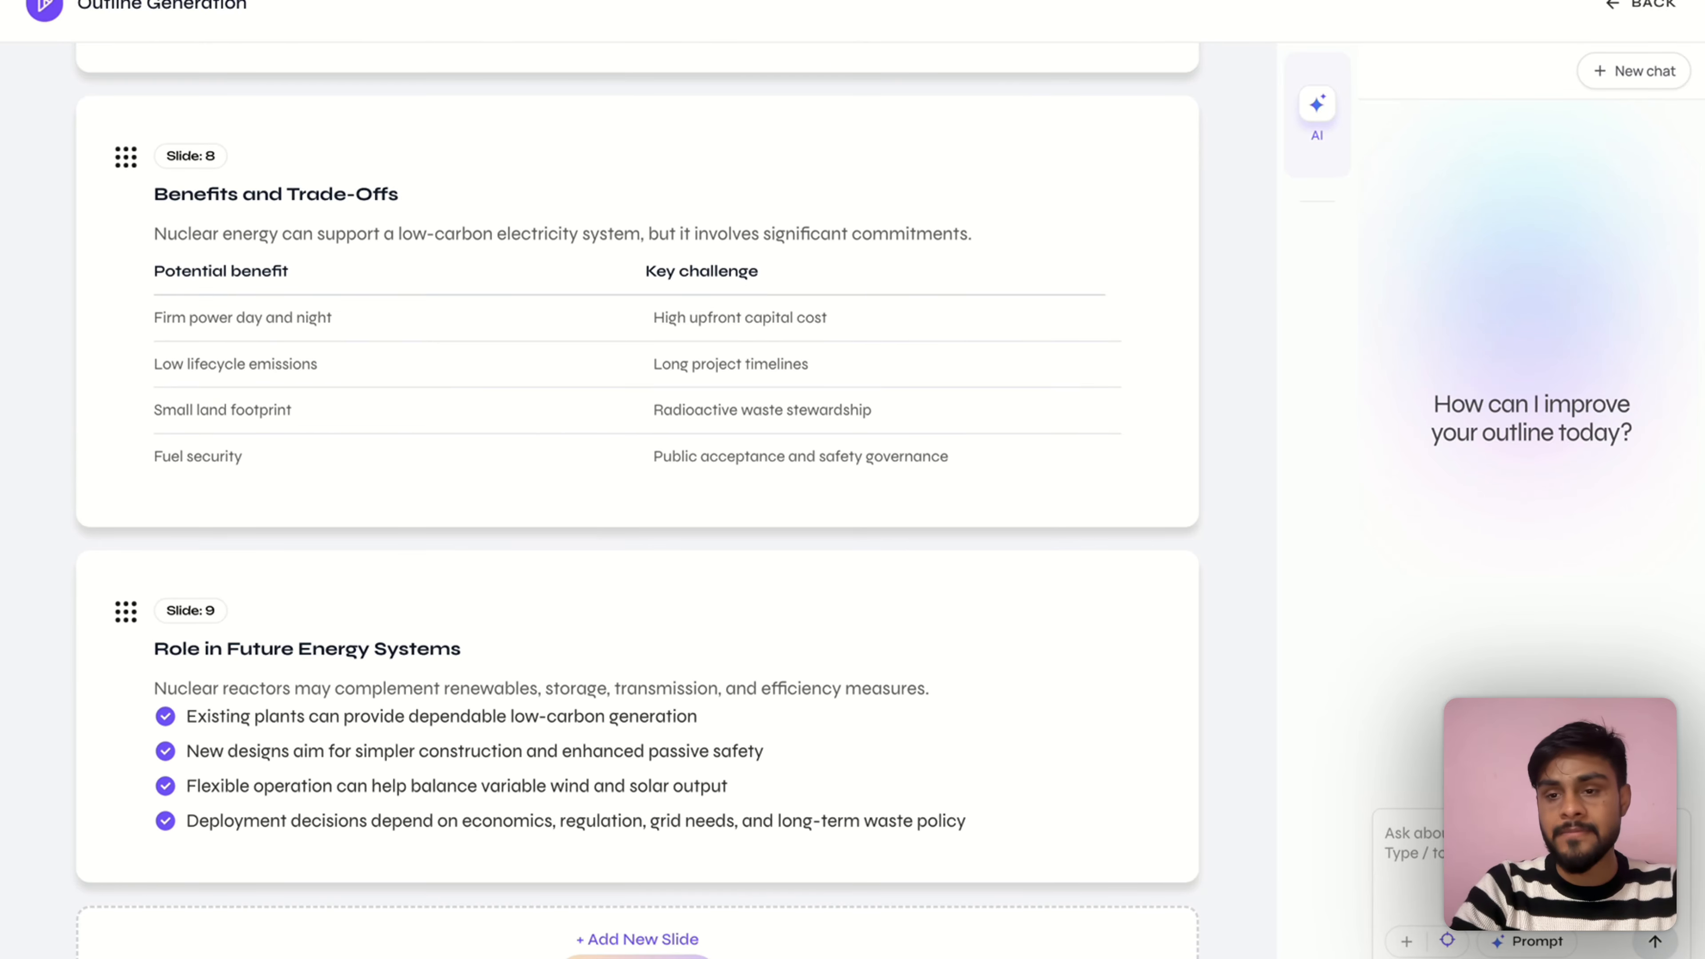
Review the generated outline from the first to the last slide without changing it and generate the presentation
scroll(1131, 652, up, 20)
click(765, 473)
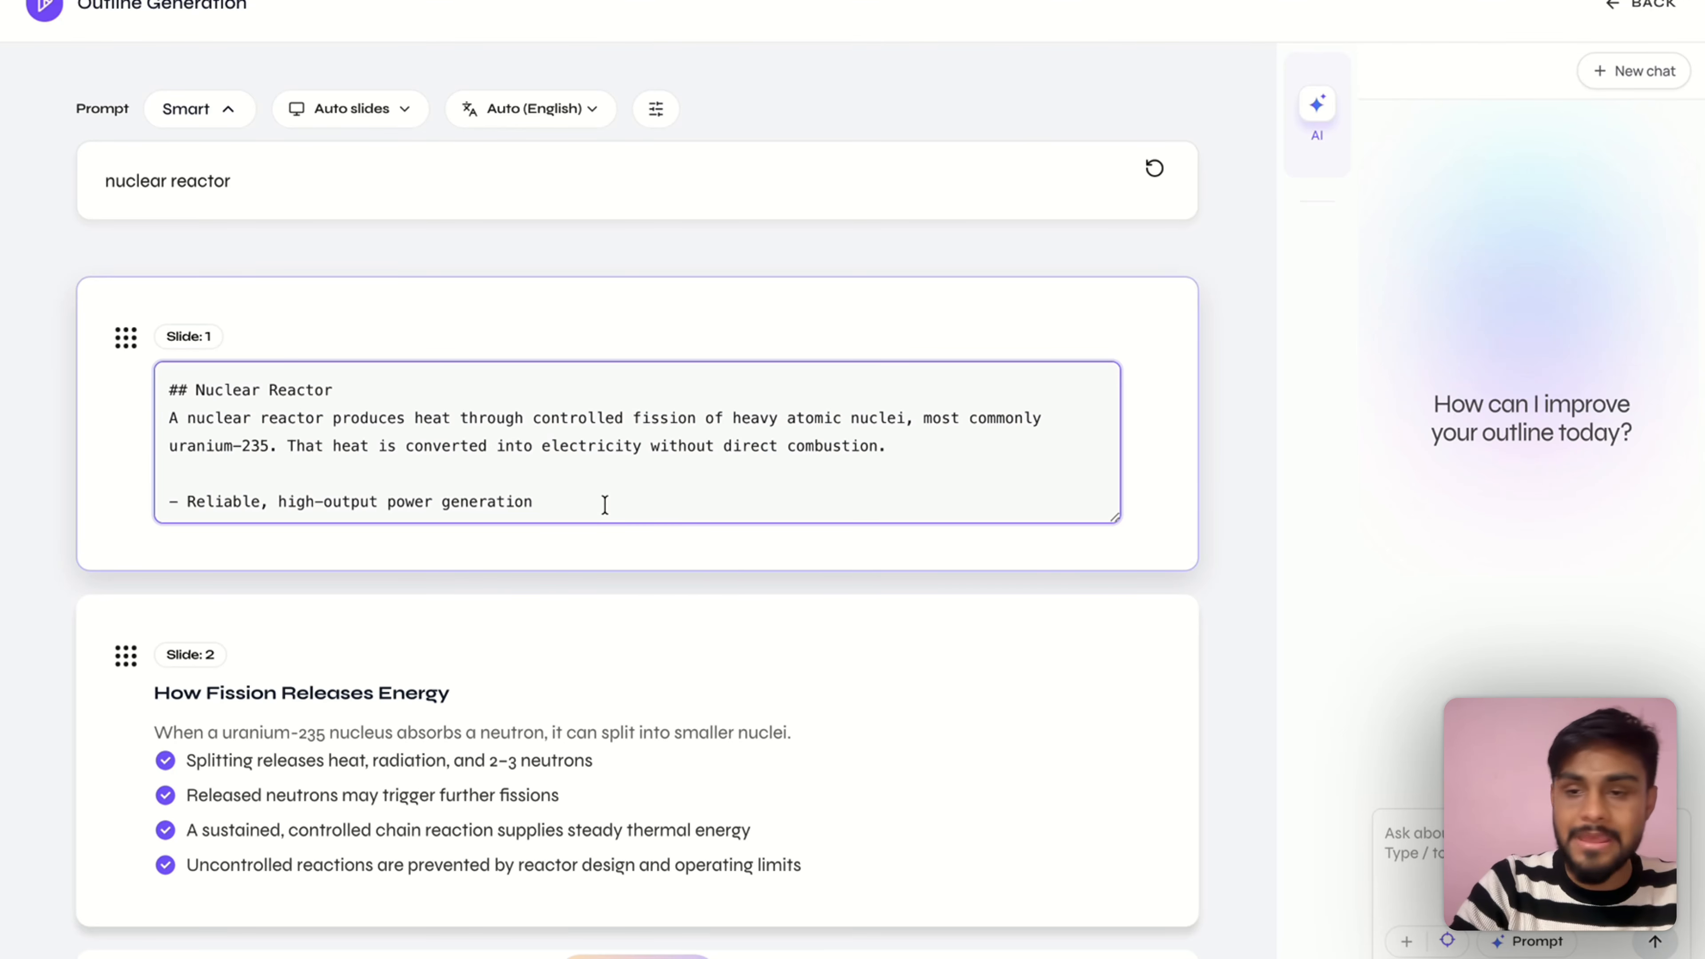
click(1377, 835)
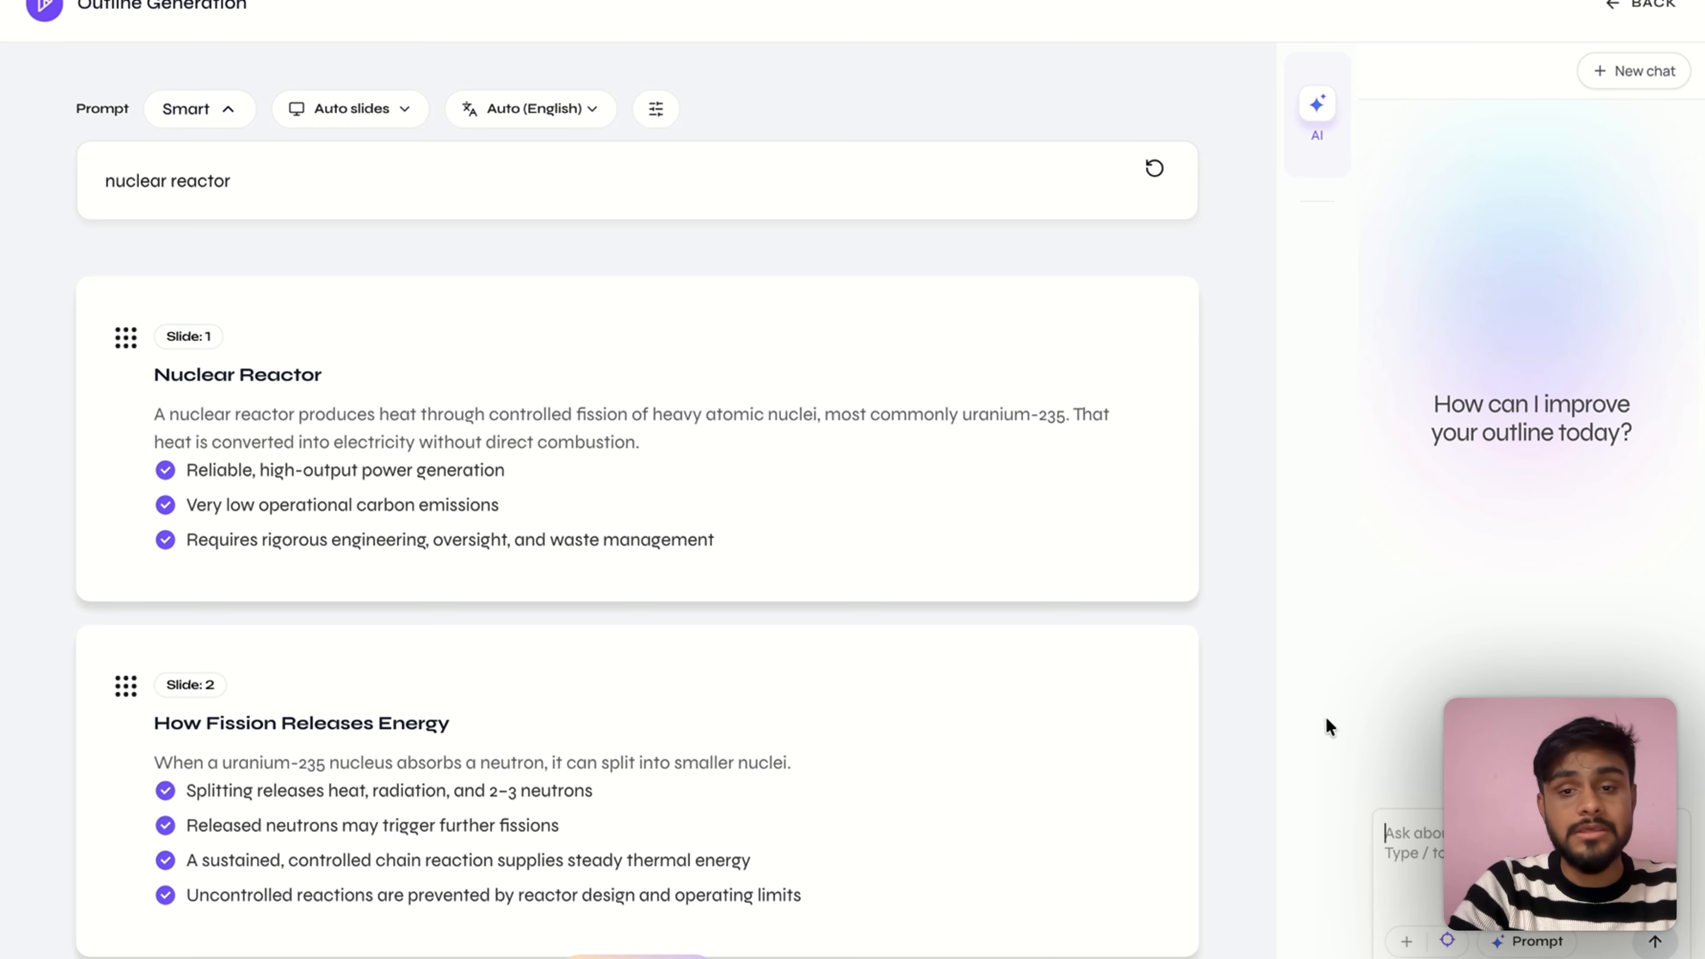
scroll(789, 701, down, 20)
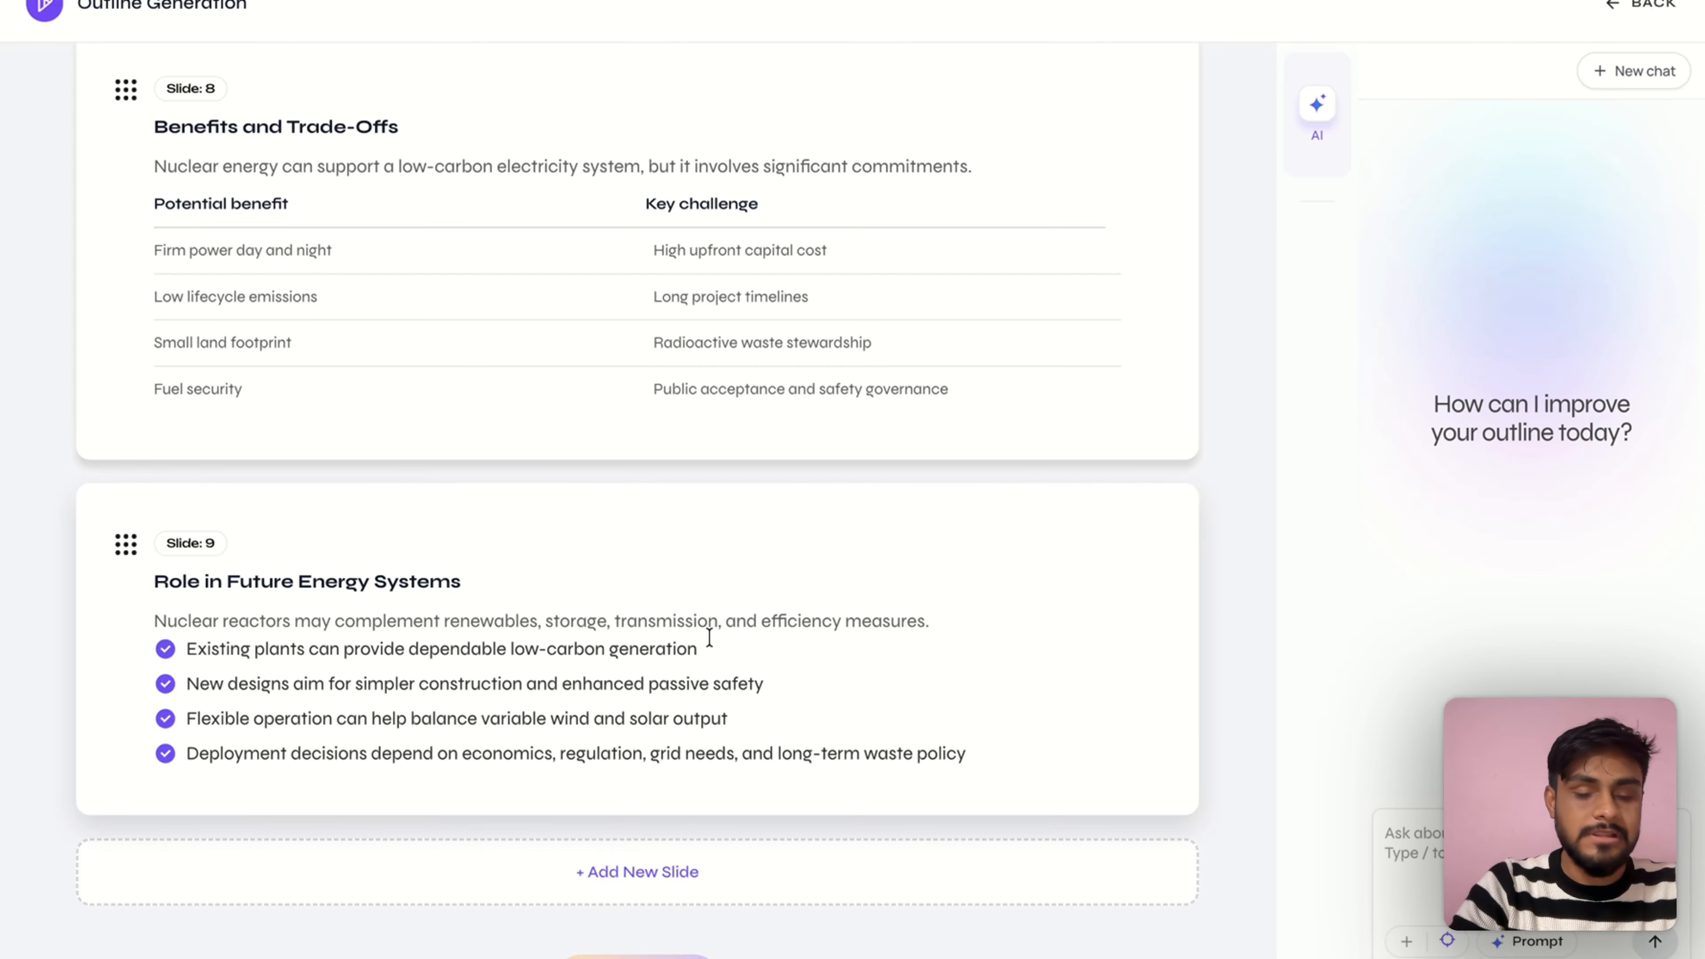
click(678, 958)
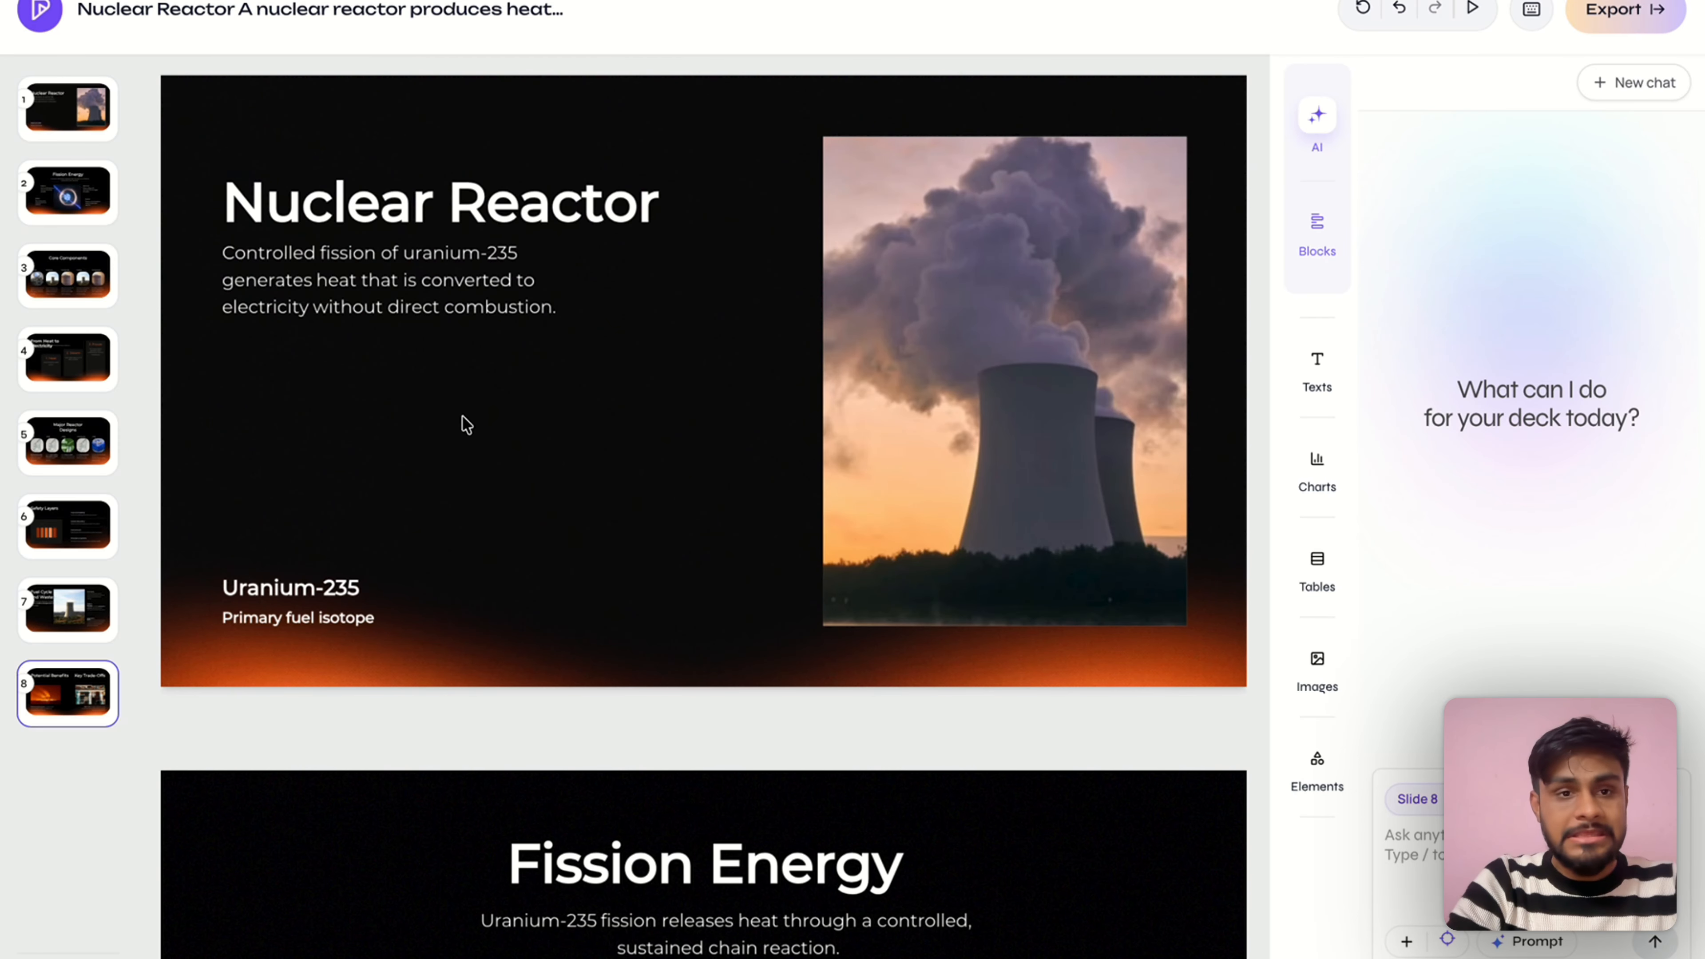
Look through all generated slides and add a blank slide after the "Potential Benefits" and "Key Trade-Offs" slide
scroll(744, 512, down, 20)
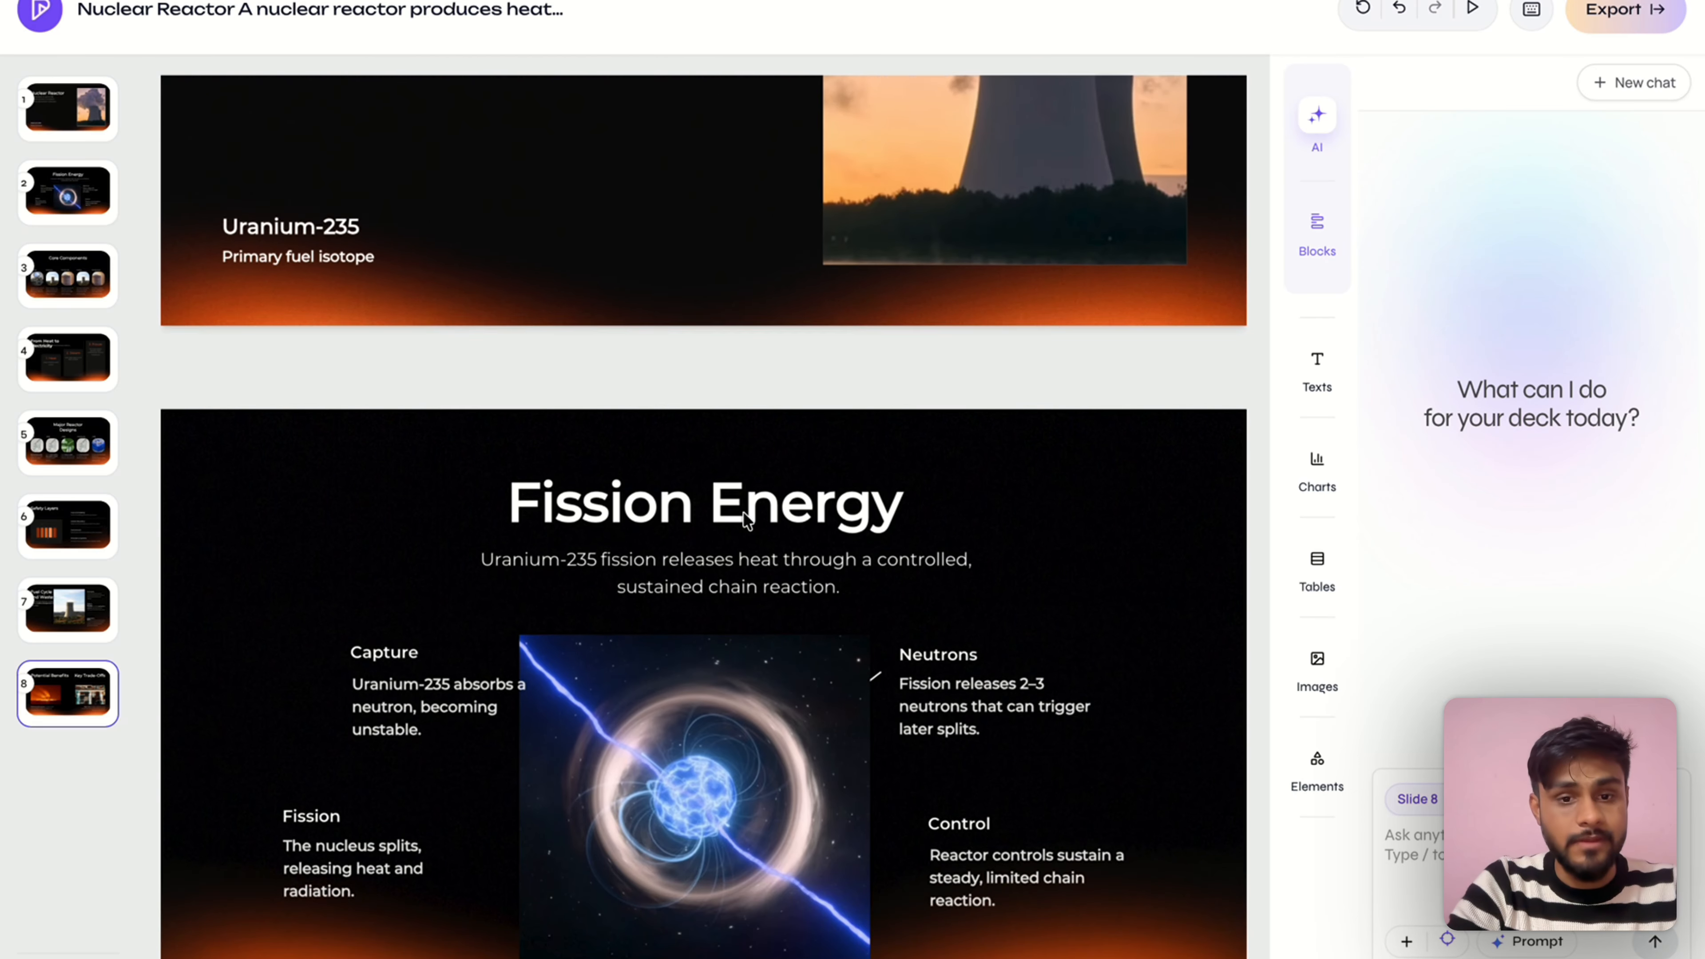
scroll(743, 512, down, 20)
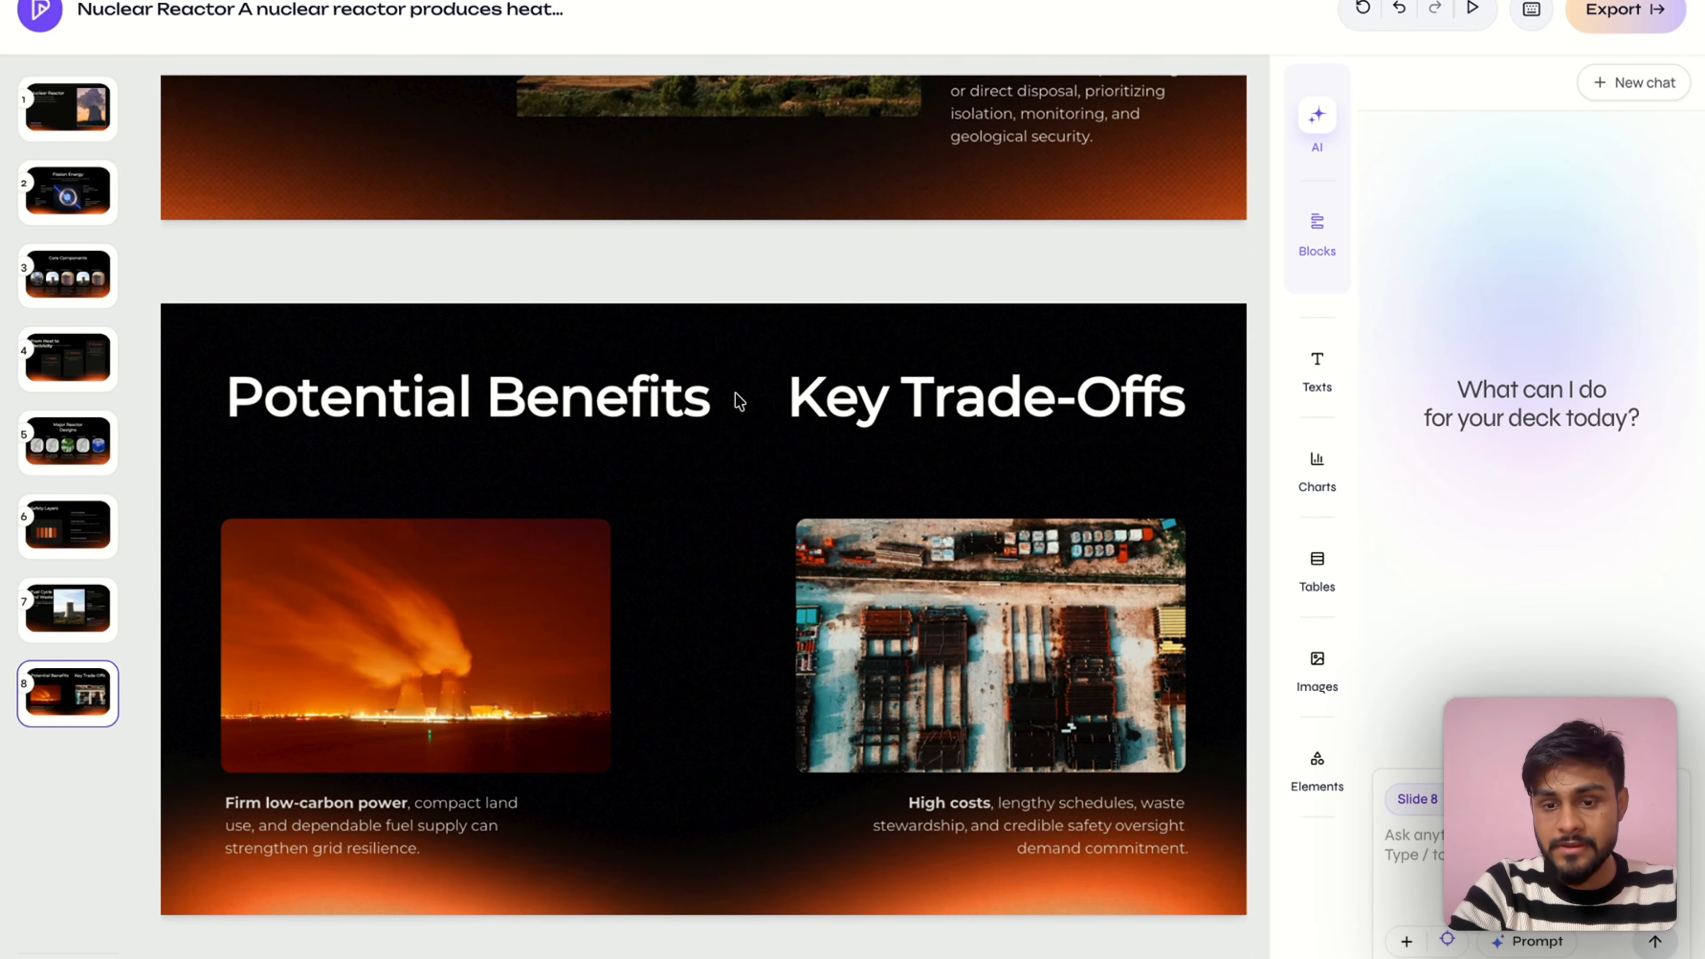
scroll(734, 385, up, 20)
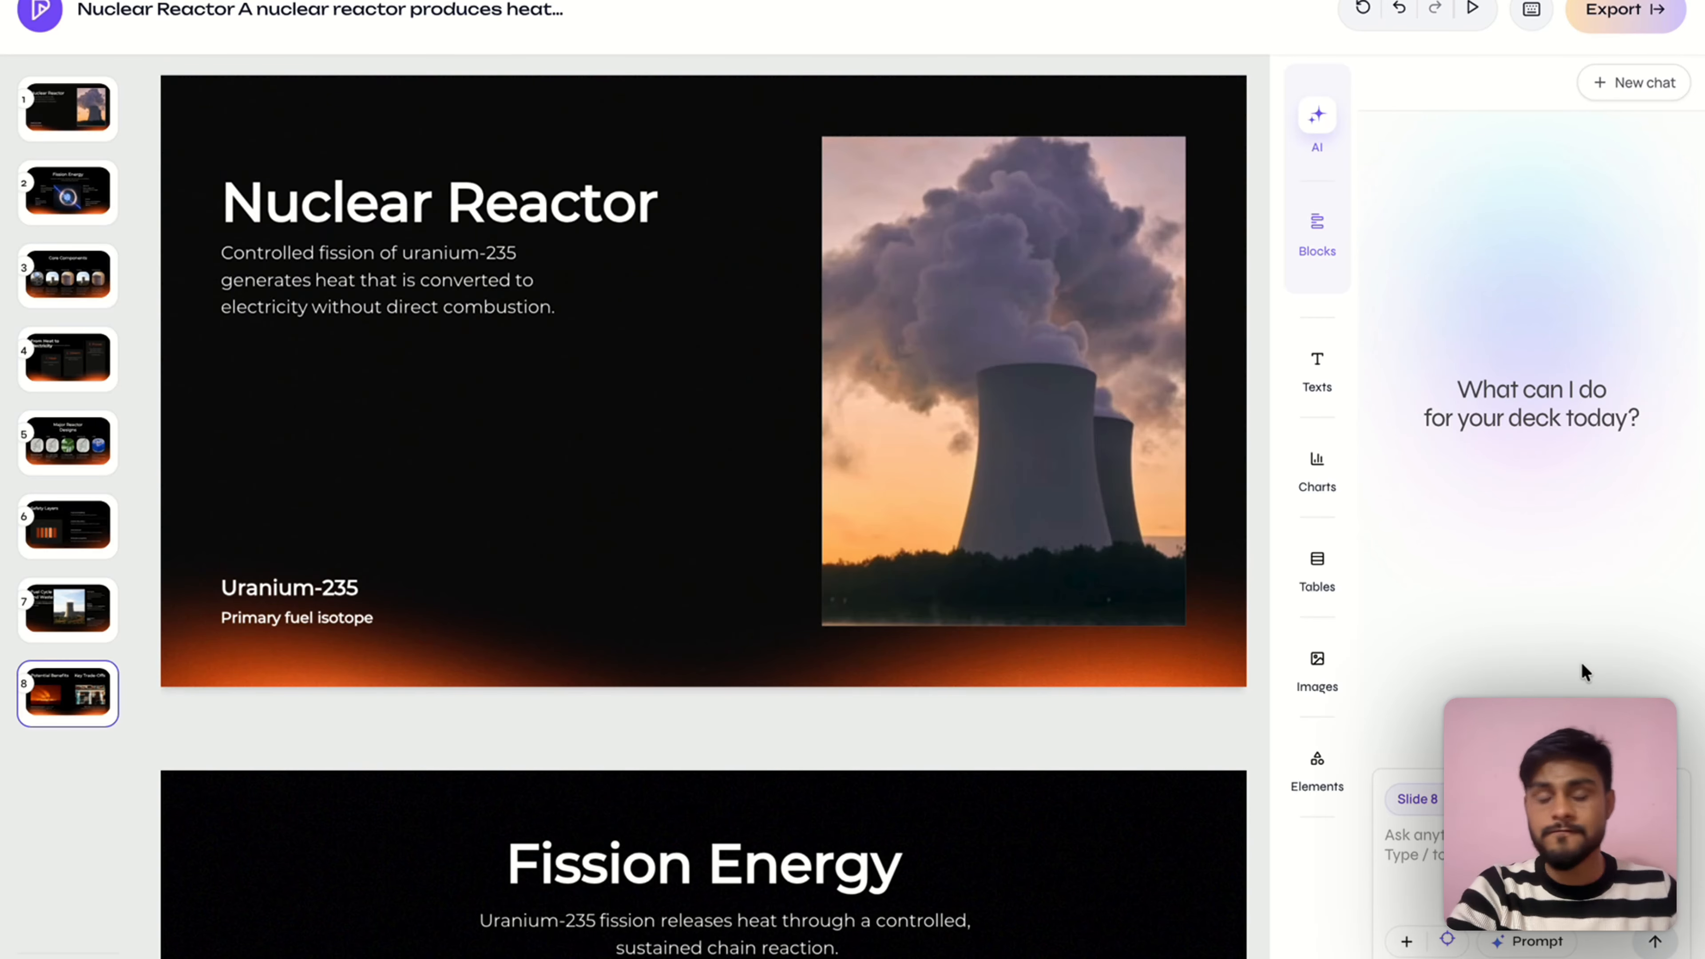
scroll(1135, 689, down, 20)
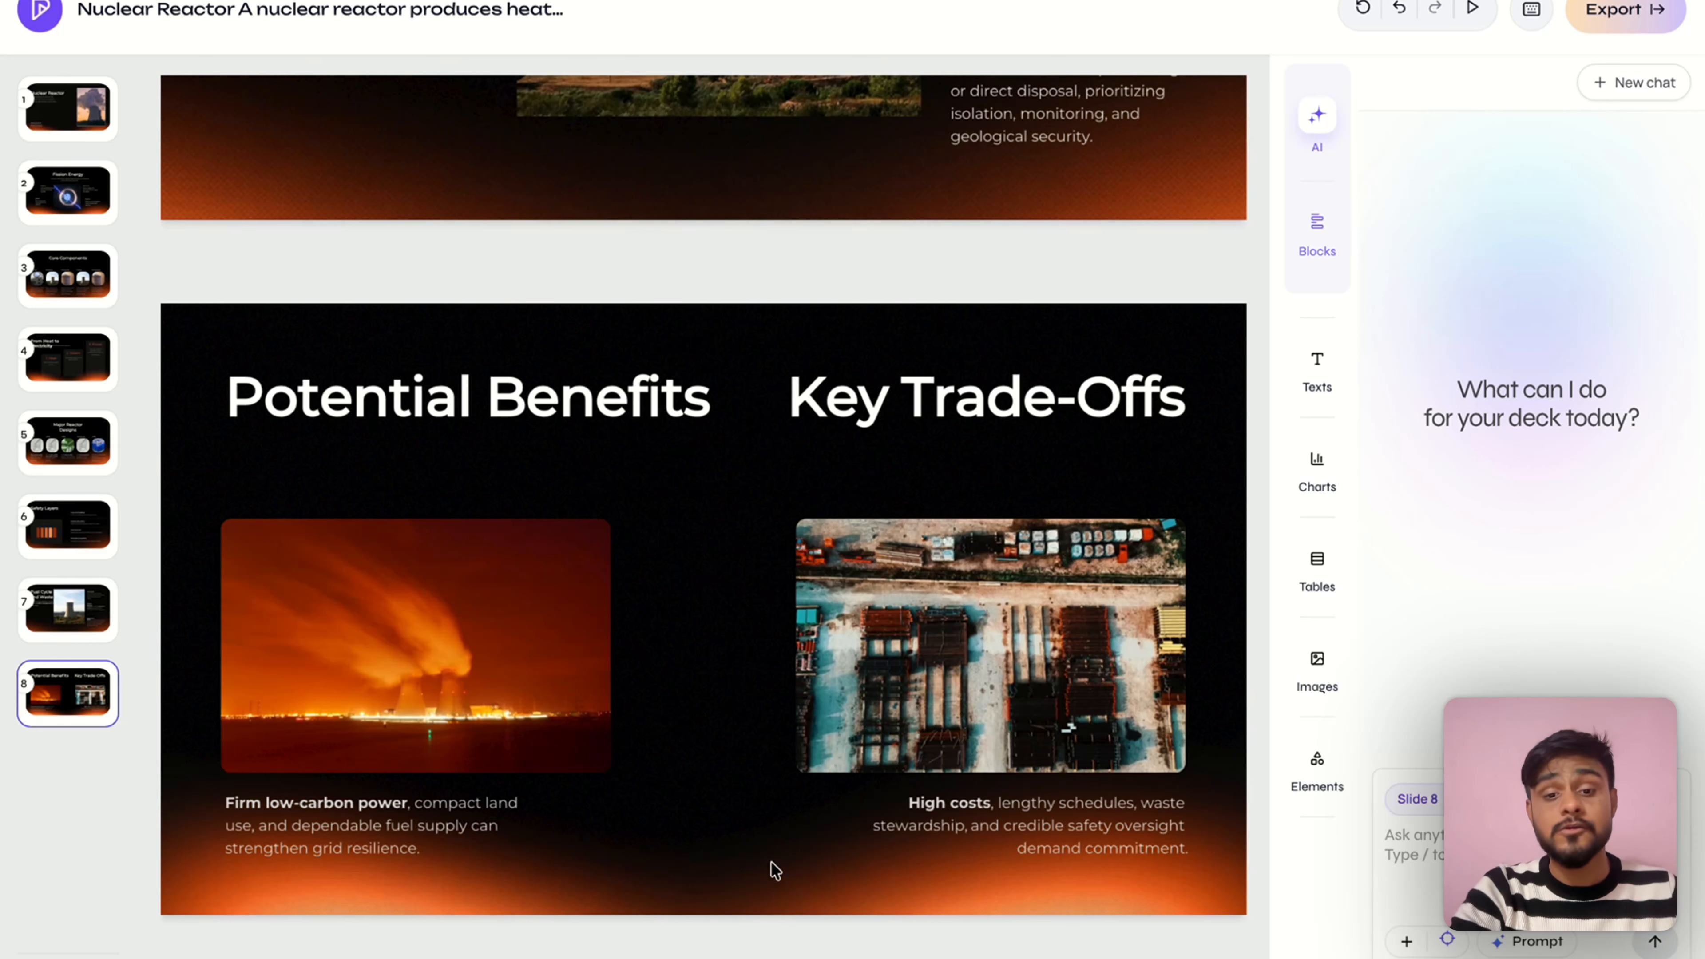
mouse_move(584, 921)
click(556, 953)
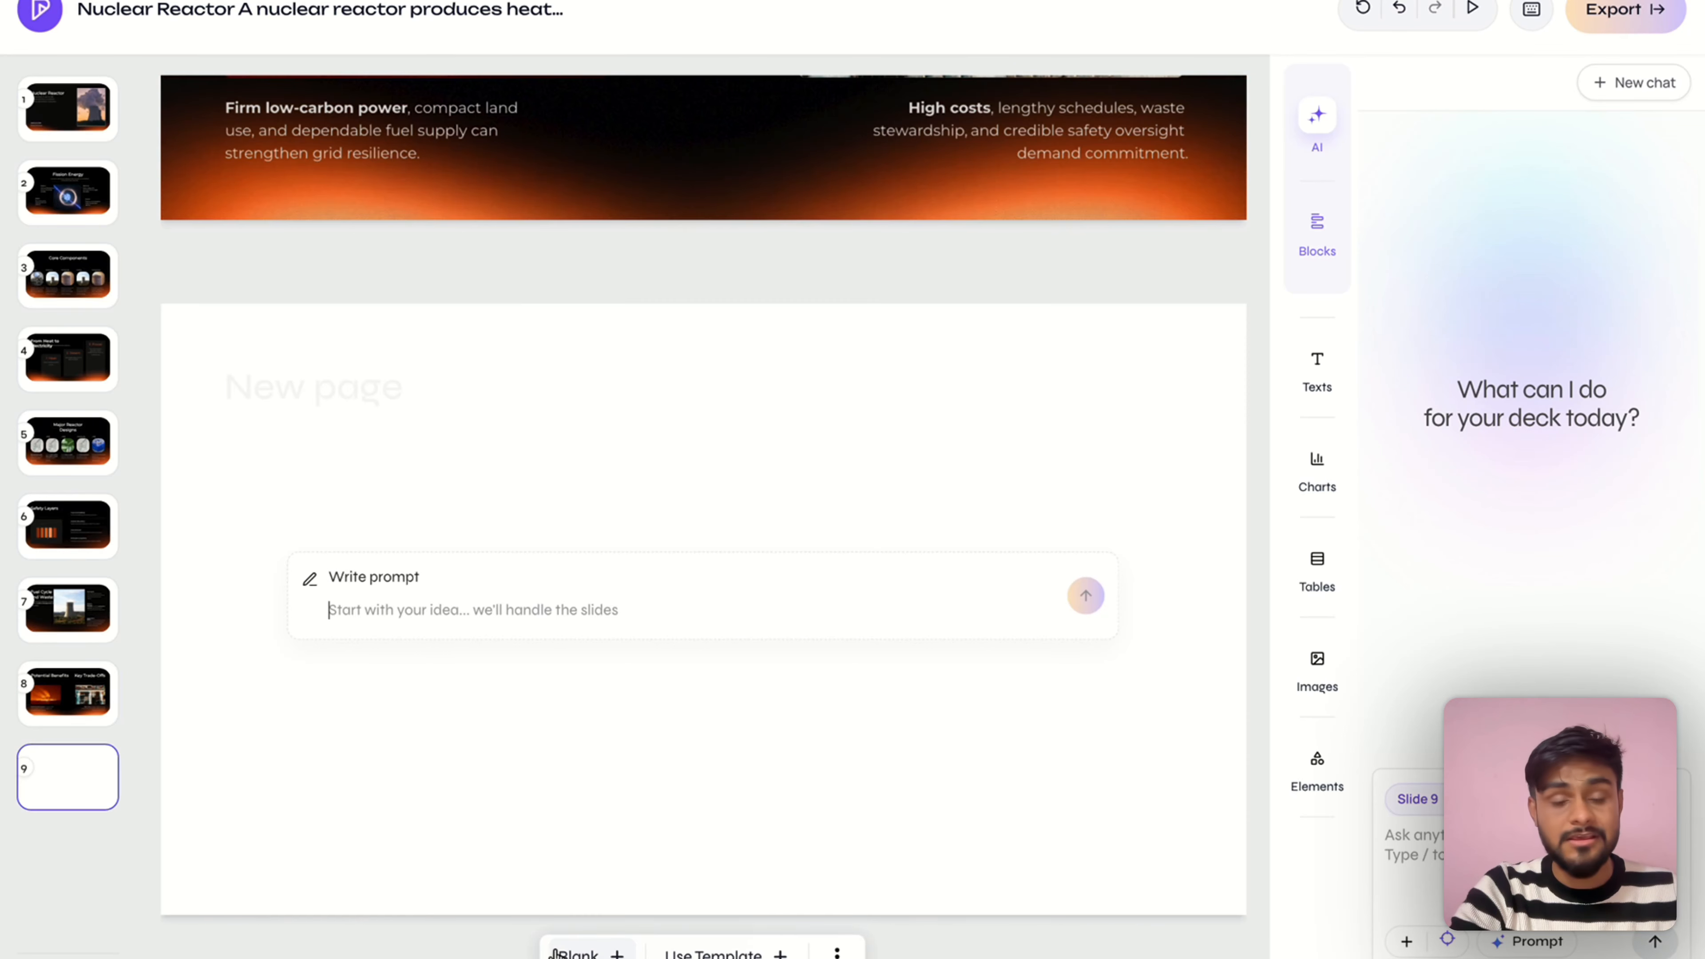
Fill the blank slide with the Full Slide Background, Left Title And Description and replaceable image blocks, and return to the dashboard
click(1315, 243)
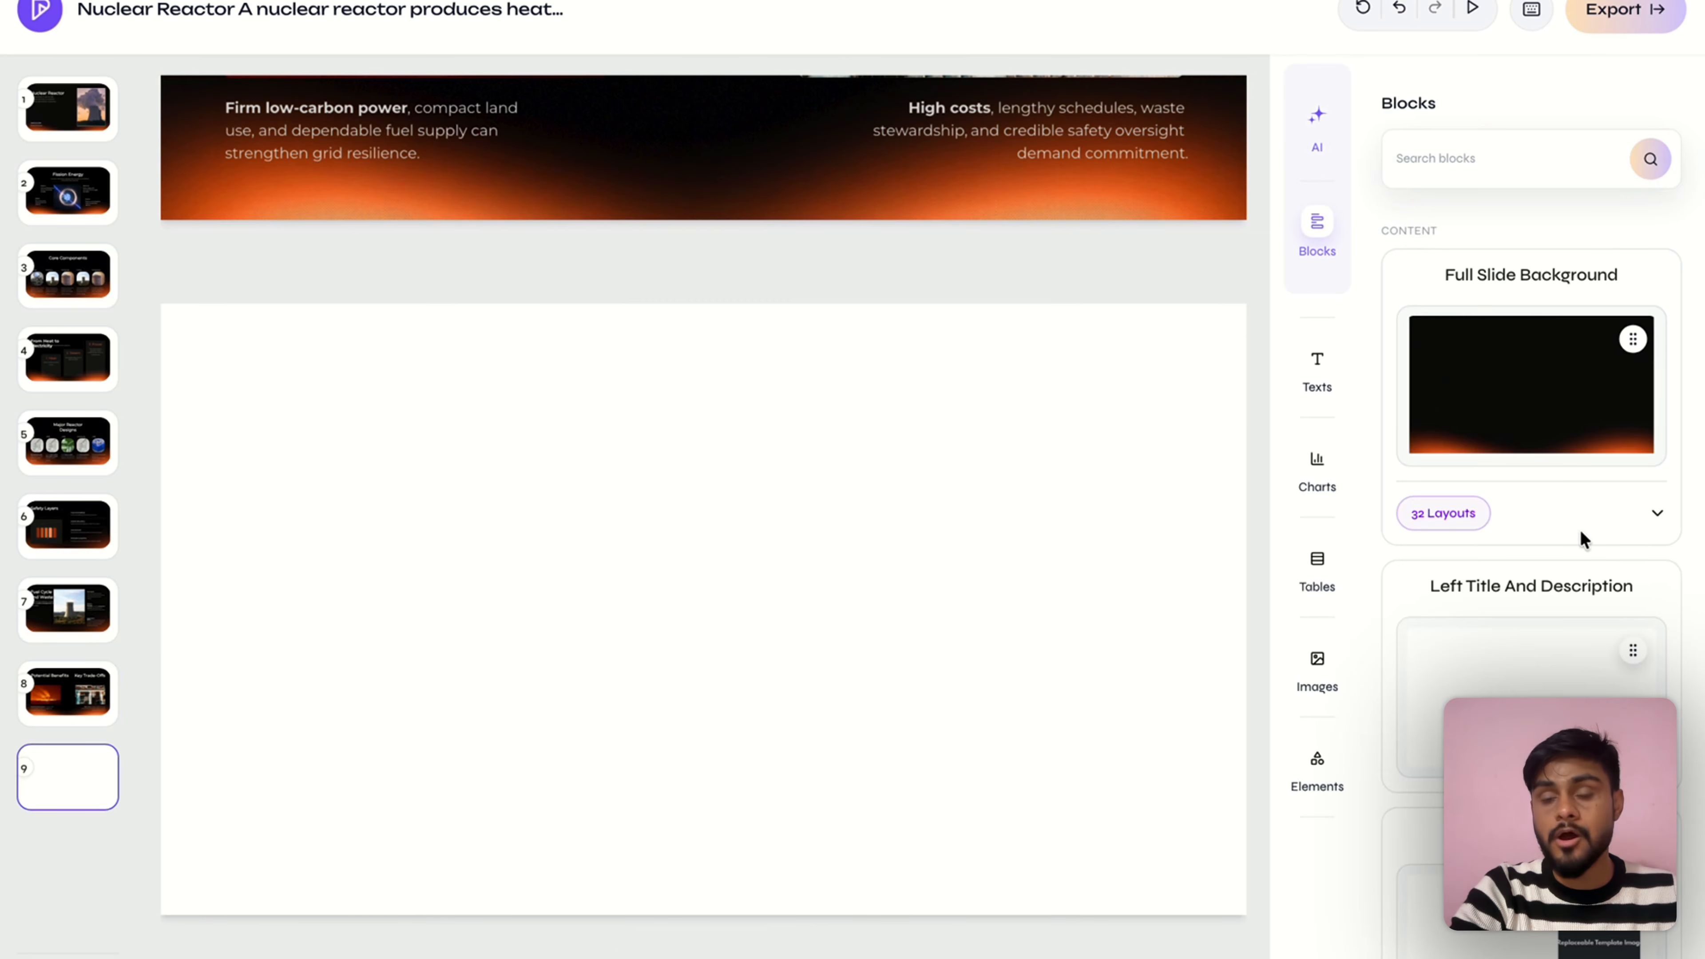
click(1566, 381)
click(1531, 668)
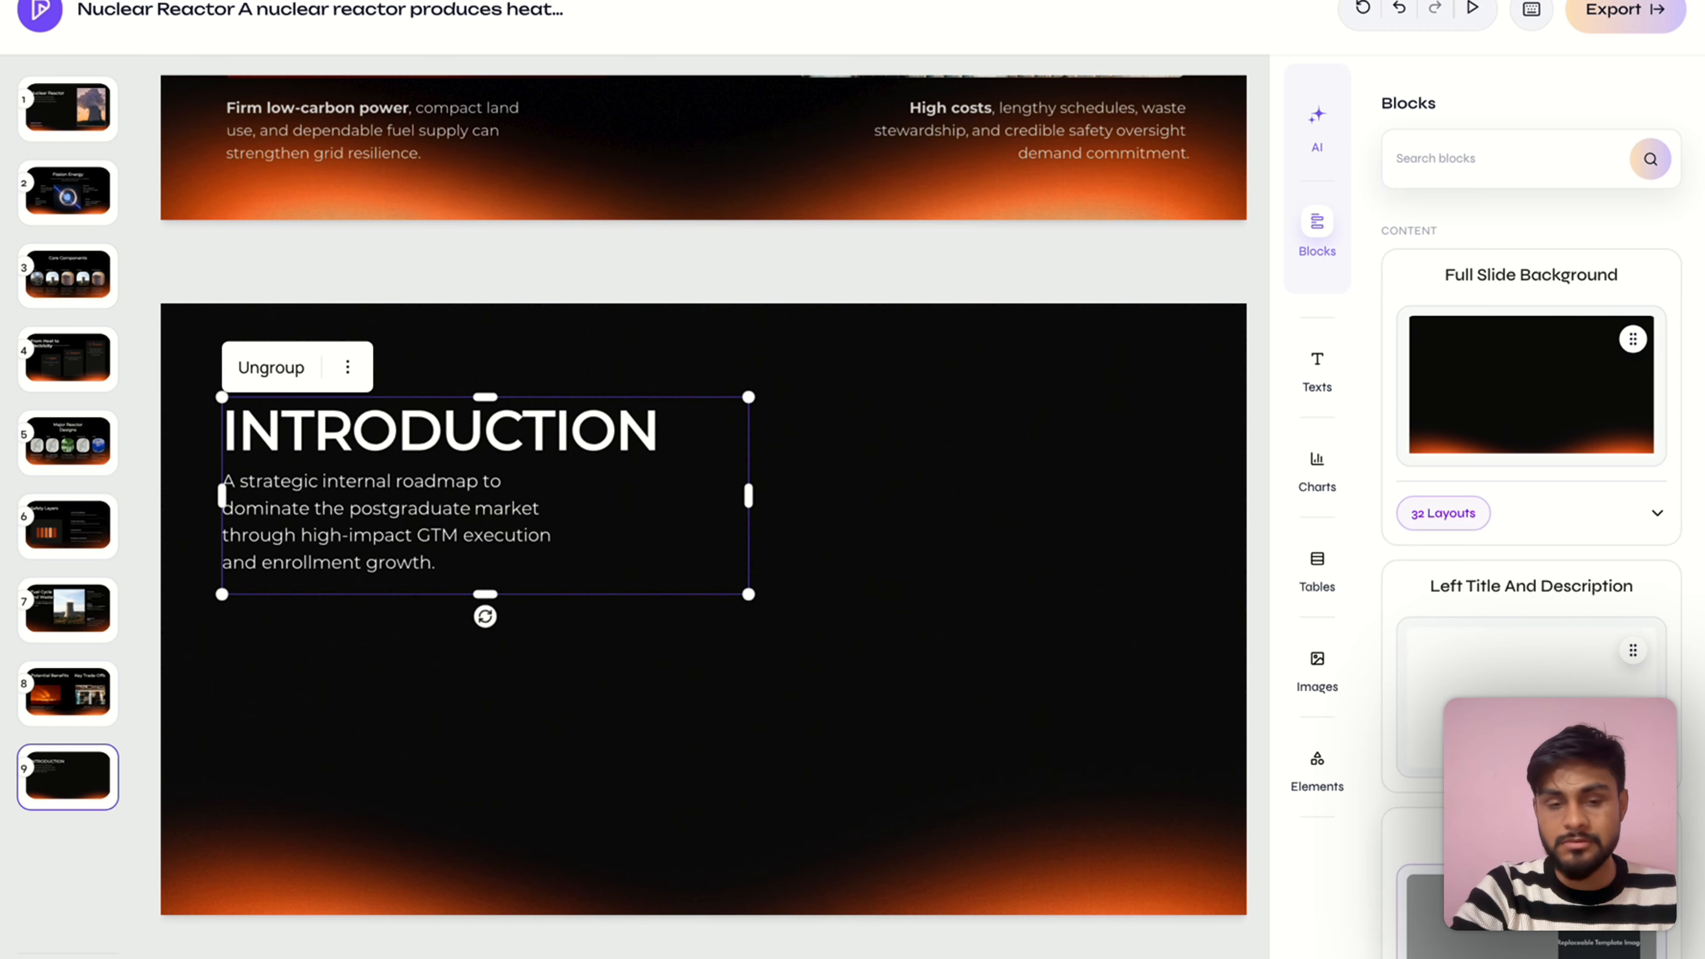
click(1531, 903)
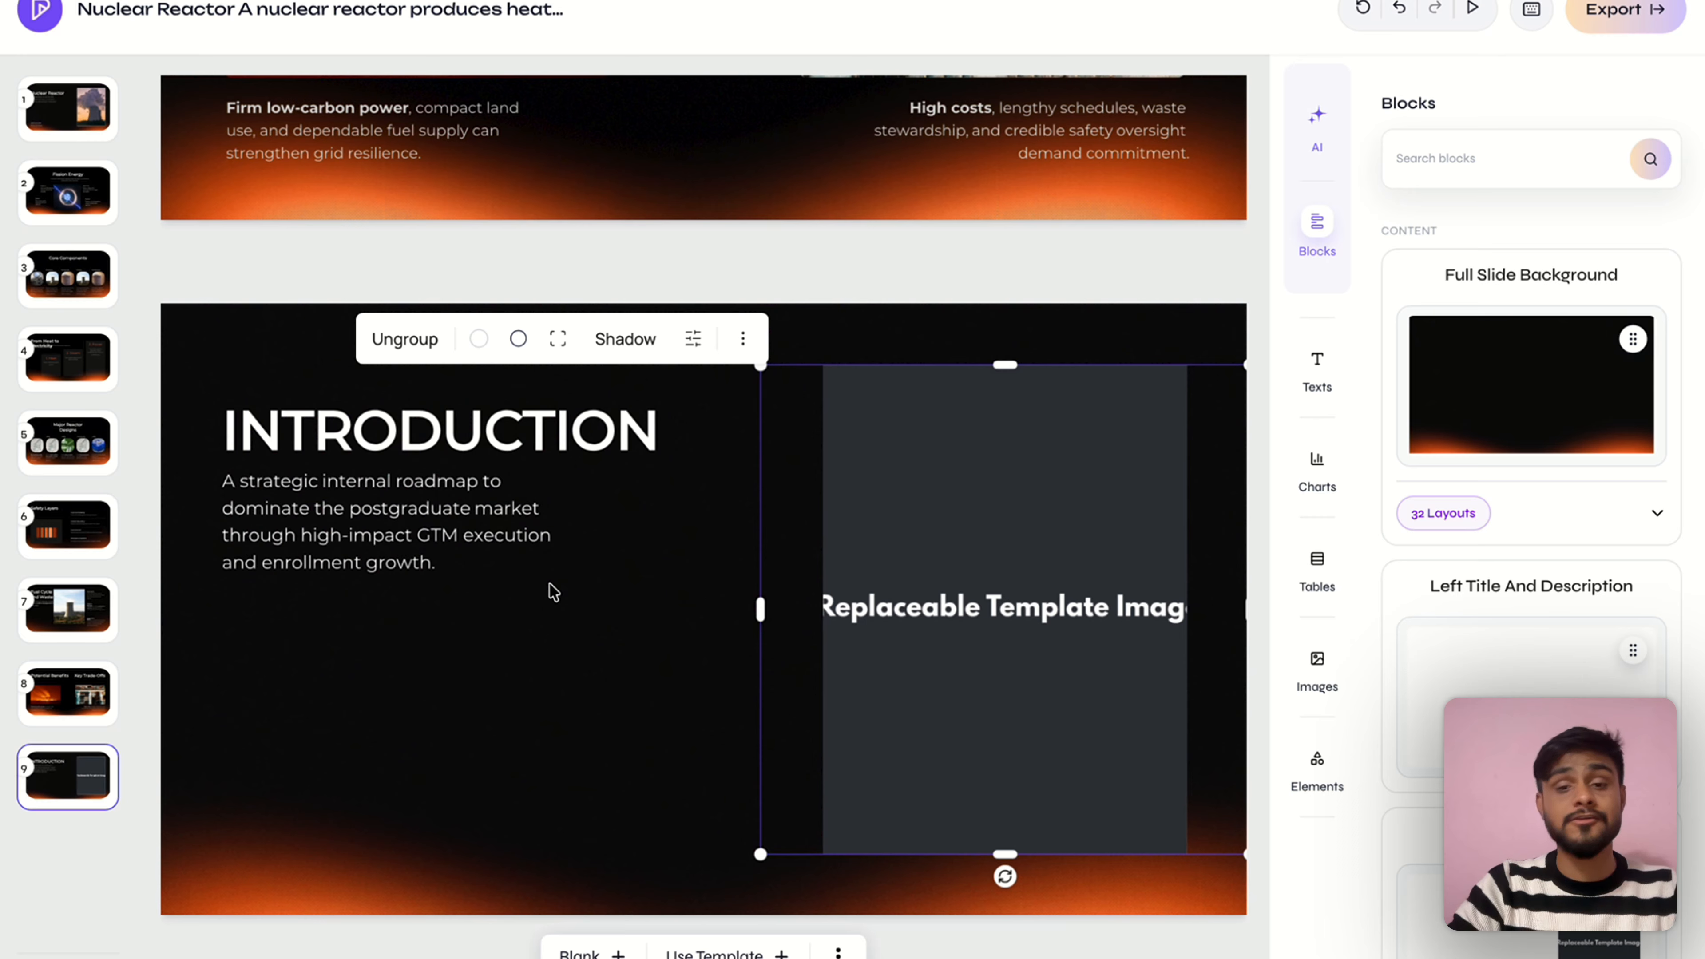
click(38, 16)
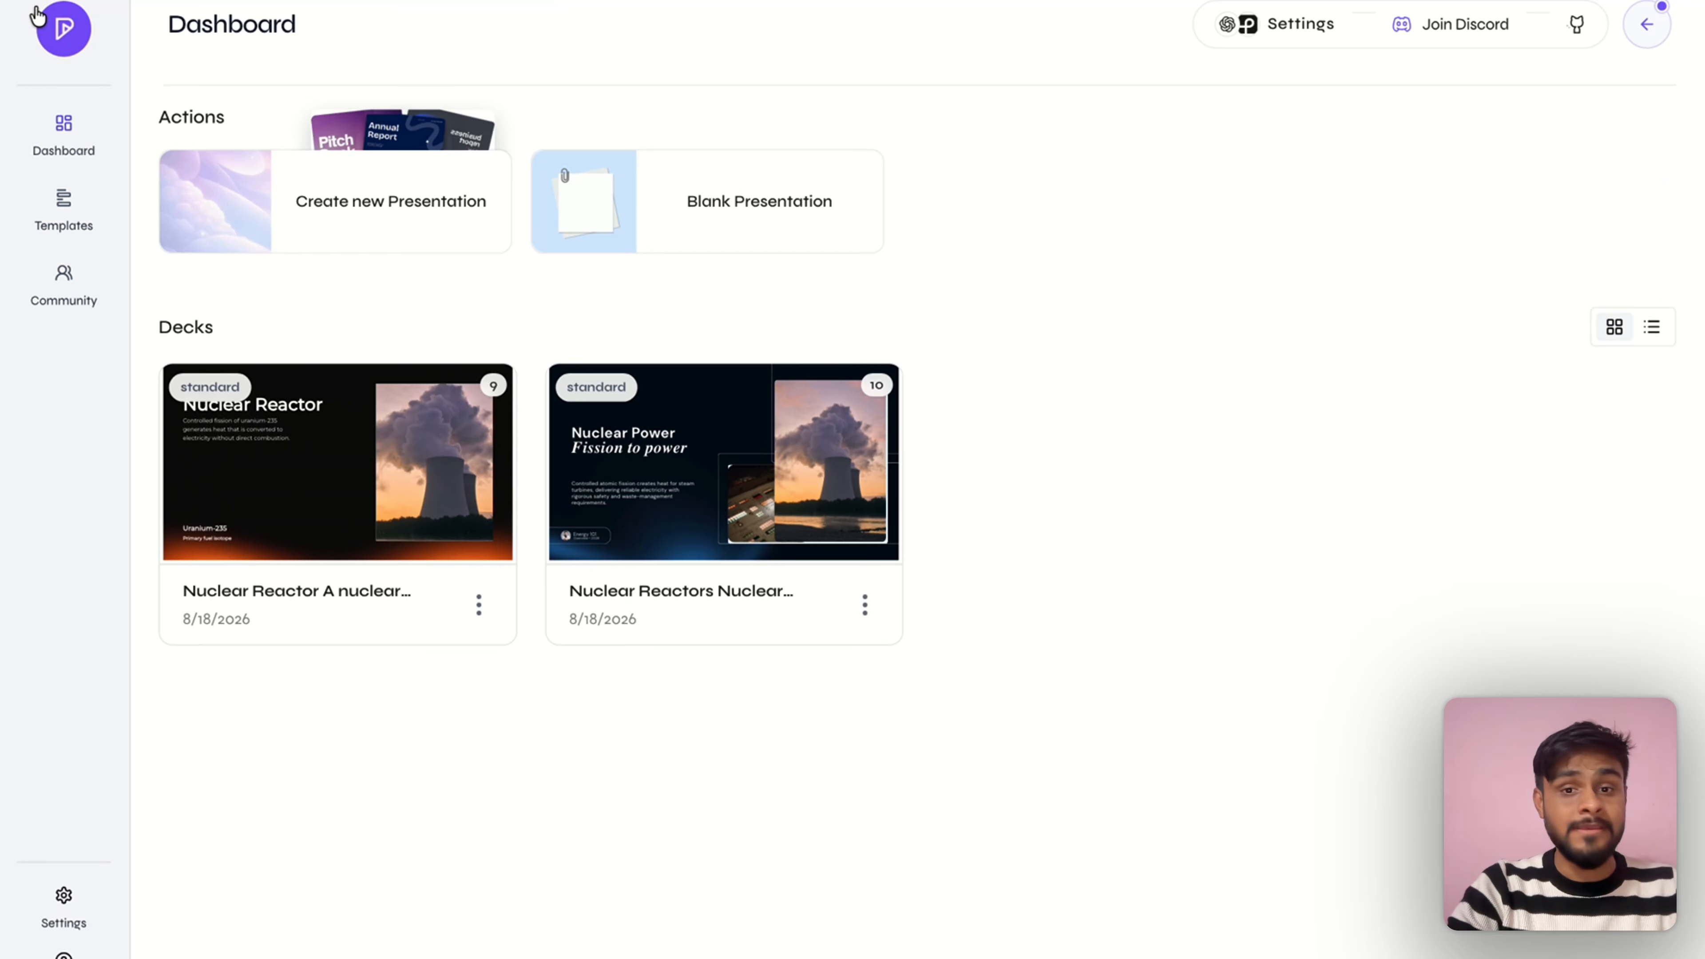